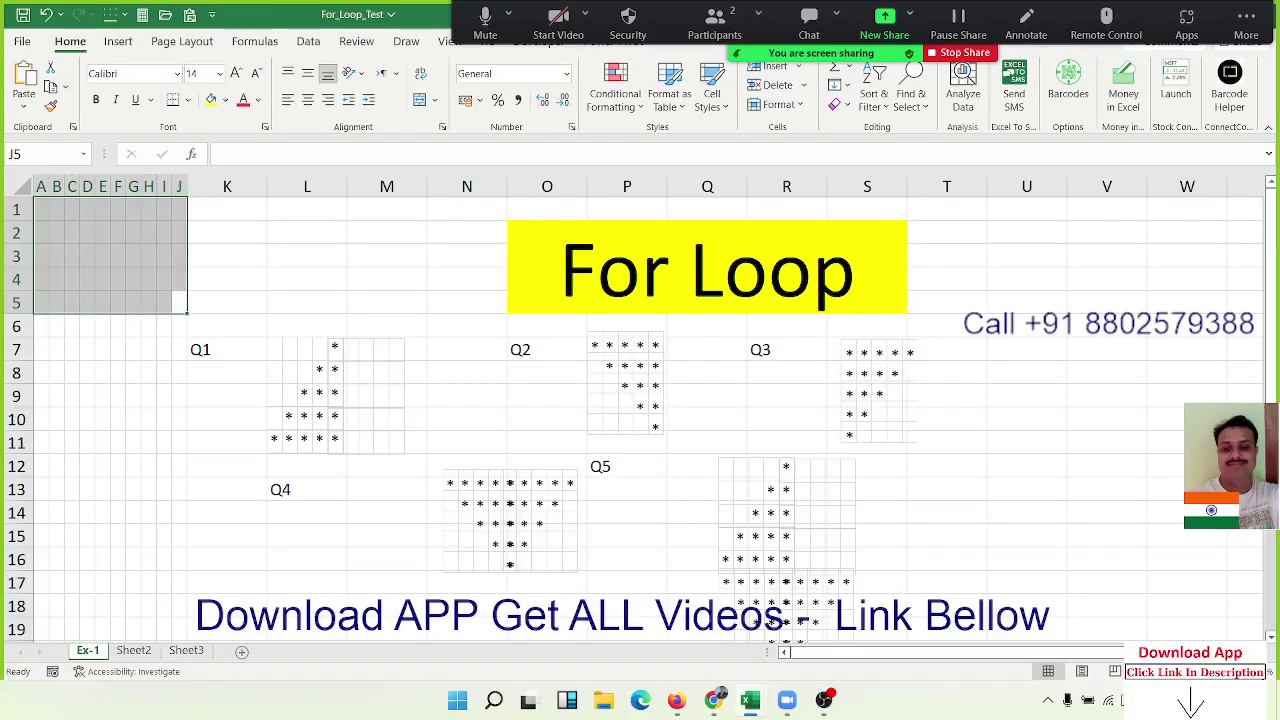
# Mute the other meeting participant from the Participants list.
pyautogui.click(351, 274)
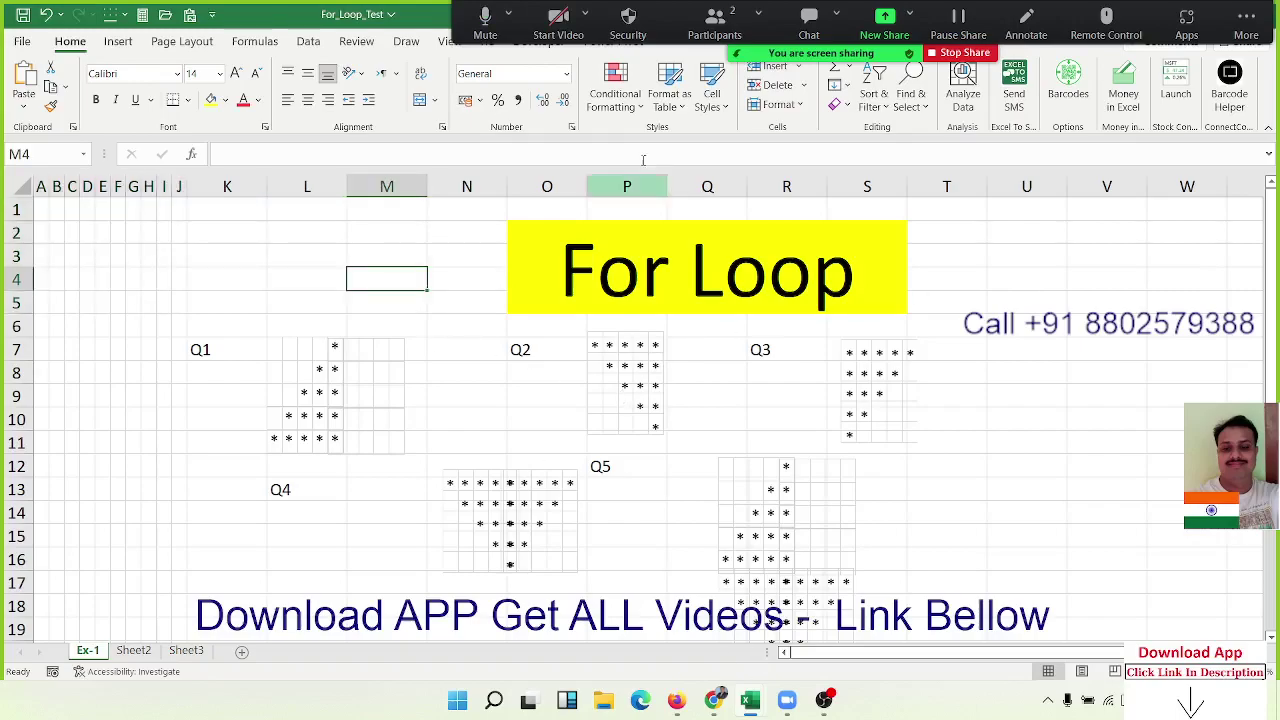
pyautogui.click(714, 22)
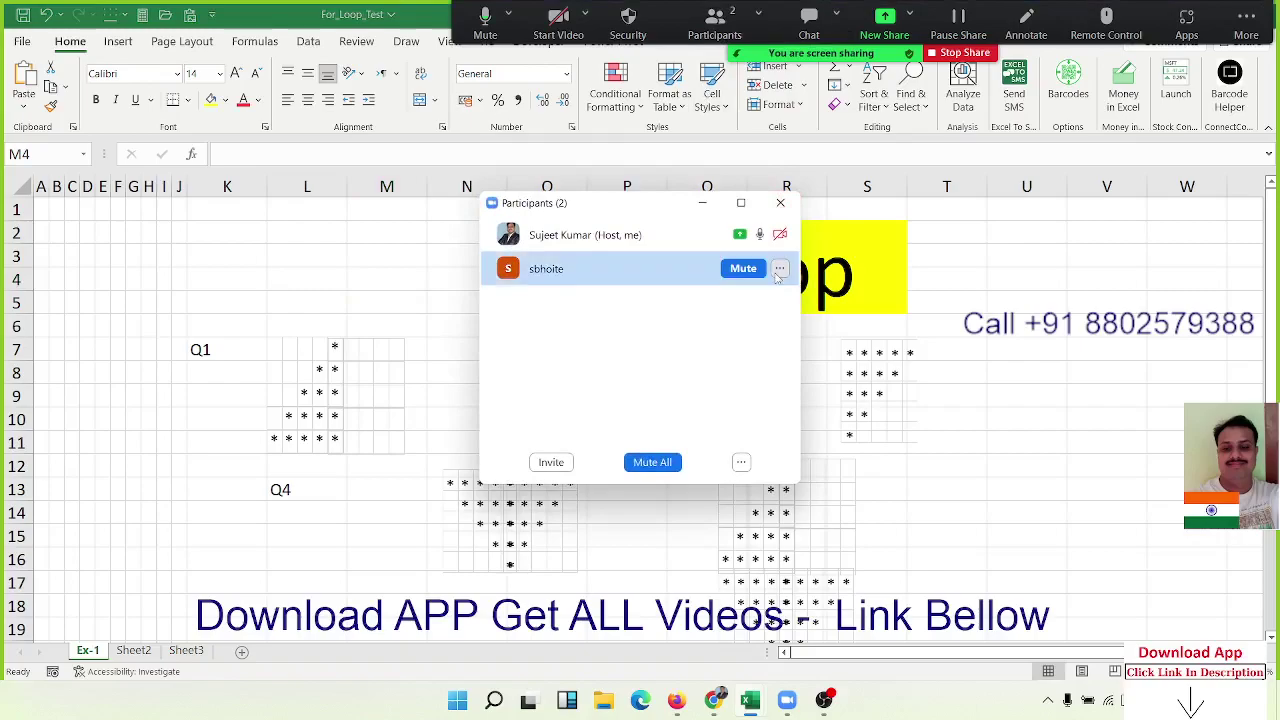
pyautogui.click(743, 266)
pyautogui.click(805, 285)
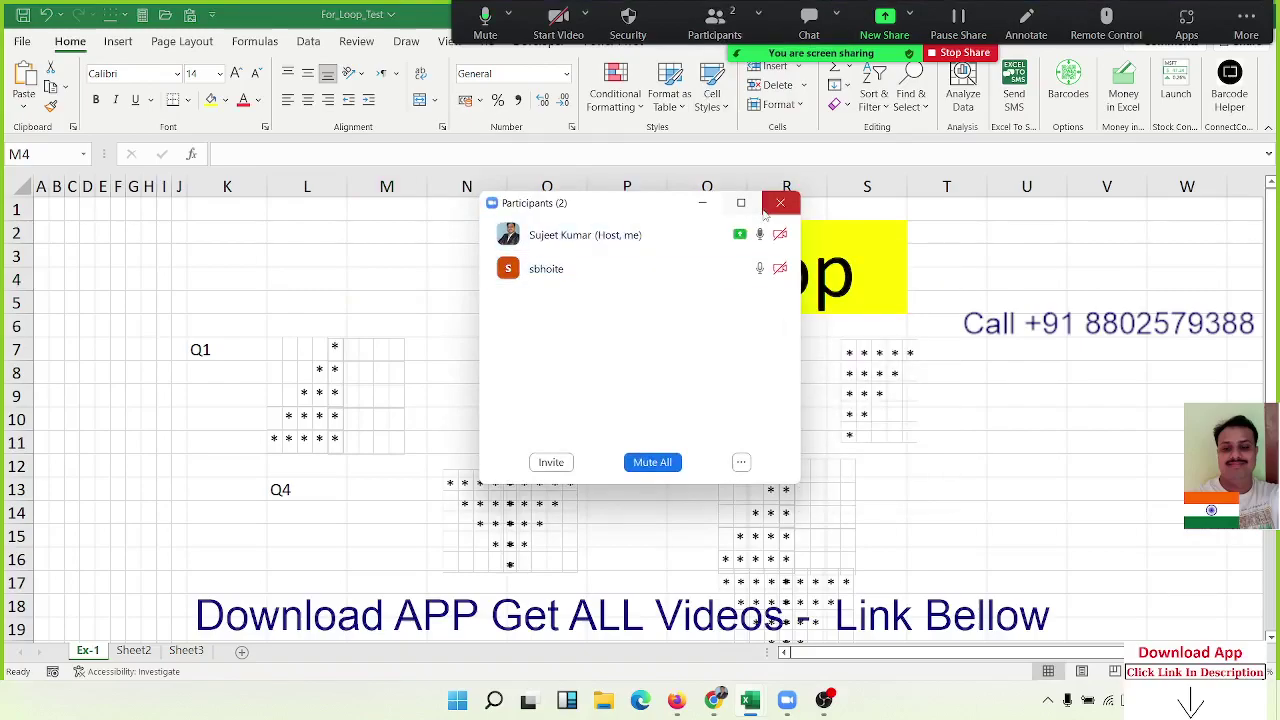
pyautogui.click(781, 203)
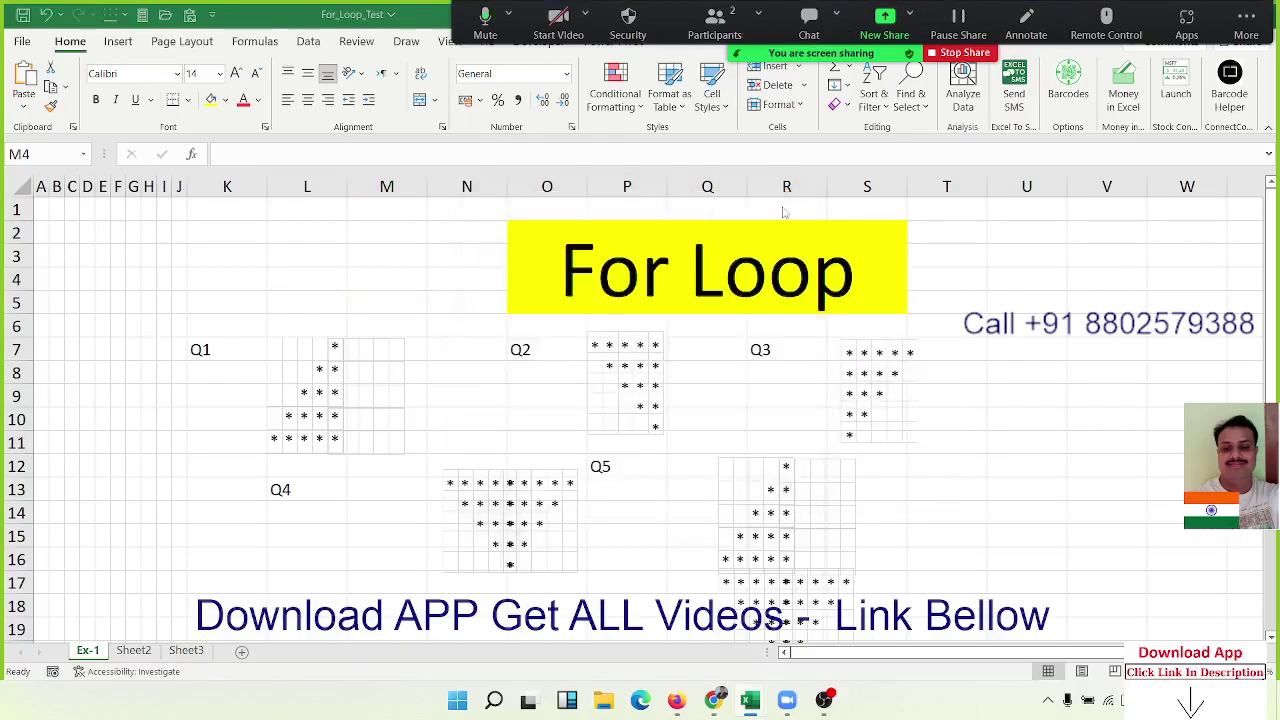
# Start recording the Zoom meeting and acknowledge the recording notice.
pyautogui.click(1246, 22)
pyautogui.click(1190, 68)
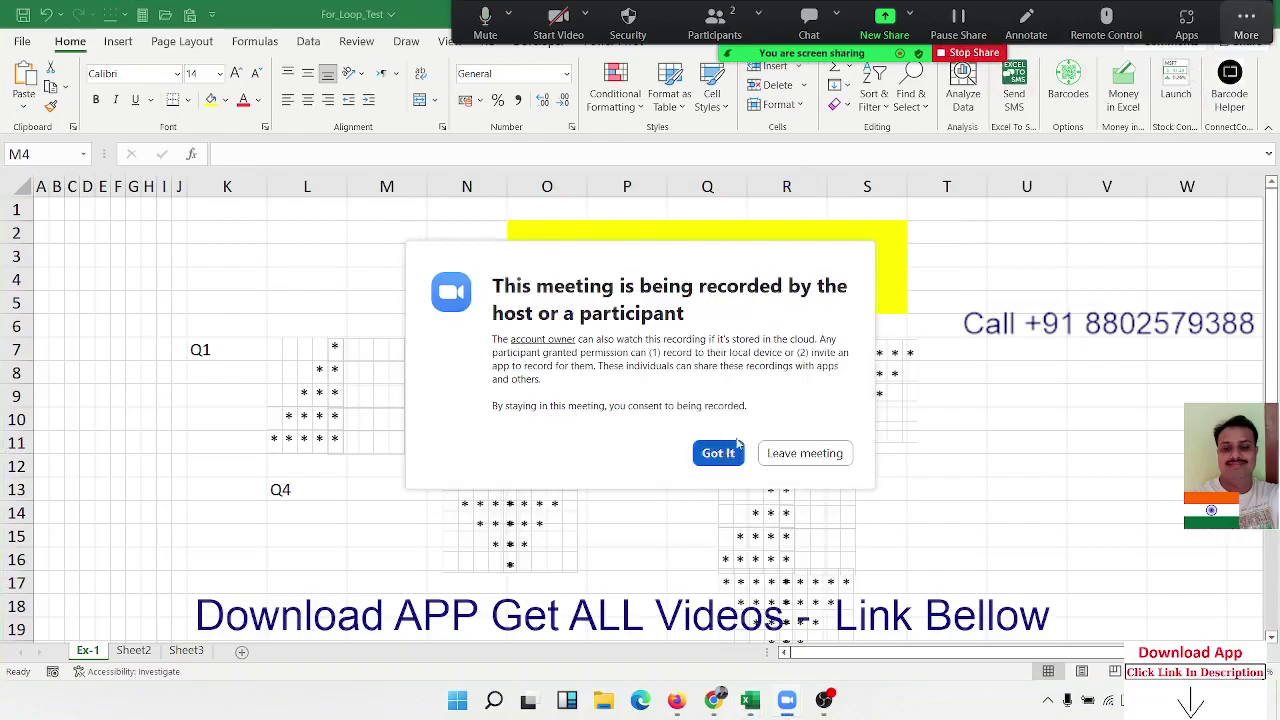
pyautogui.click(718, 453)
pyautogui.click(1246, 22)
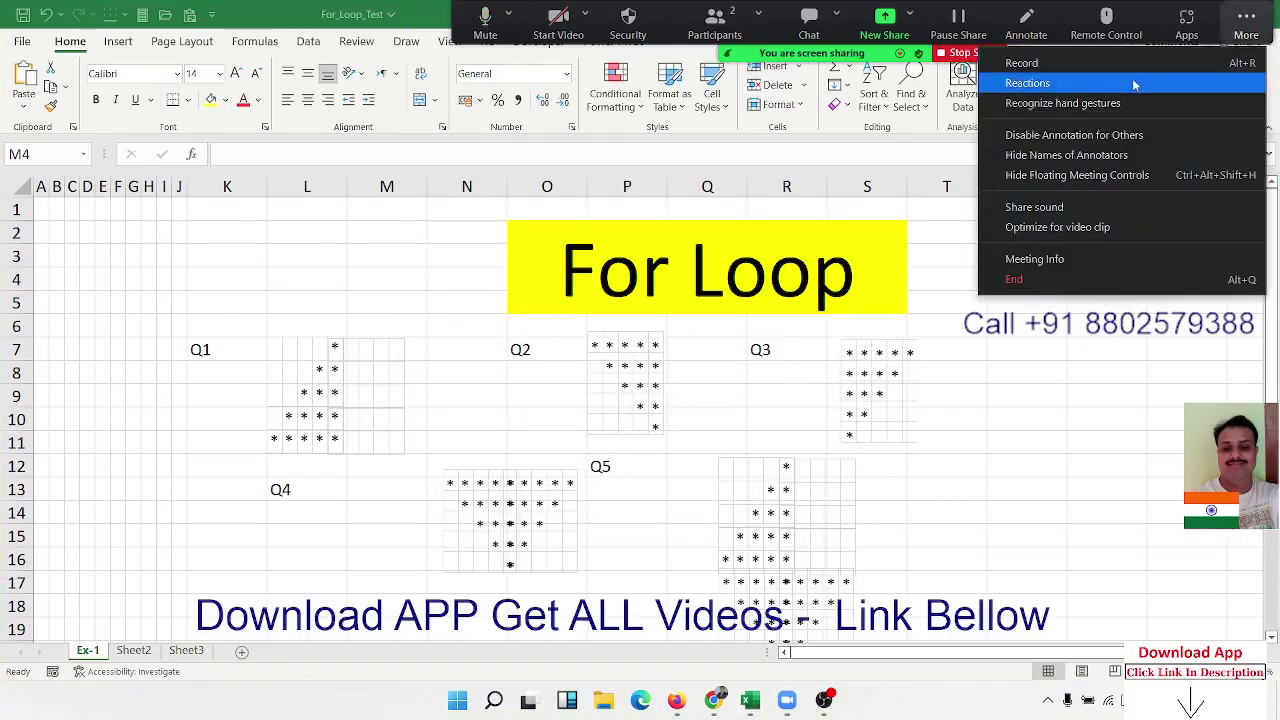
pyautogui.click(1128, 66)
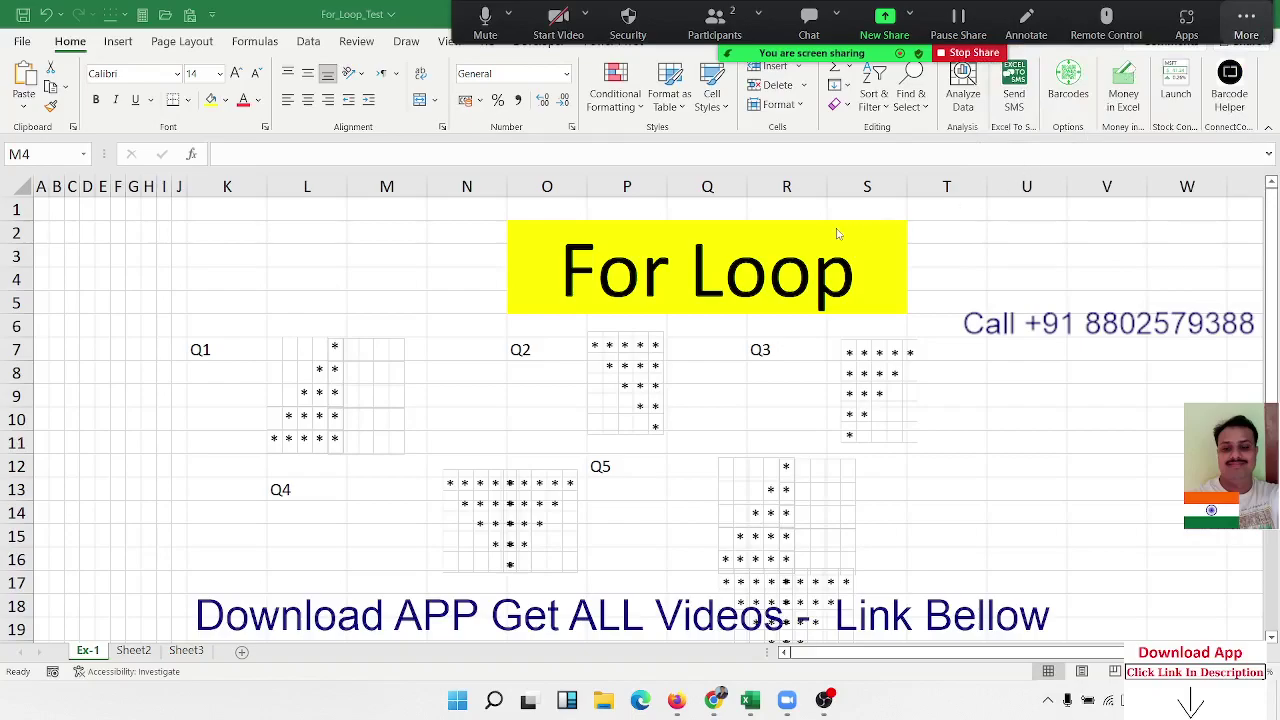
# Copy the Q3 star triangle picture to R13–S17, just beside the Q5 pattern.
pyautogui.scroll(-3, 790, 363)
pyautogui.scroll(-2, 850, 395)
pyautogui.scroll(1, 846, 385)
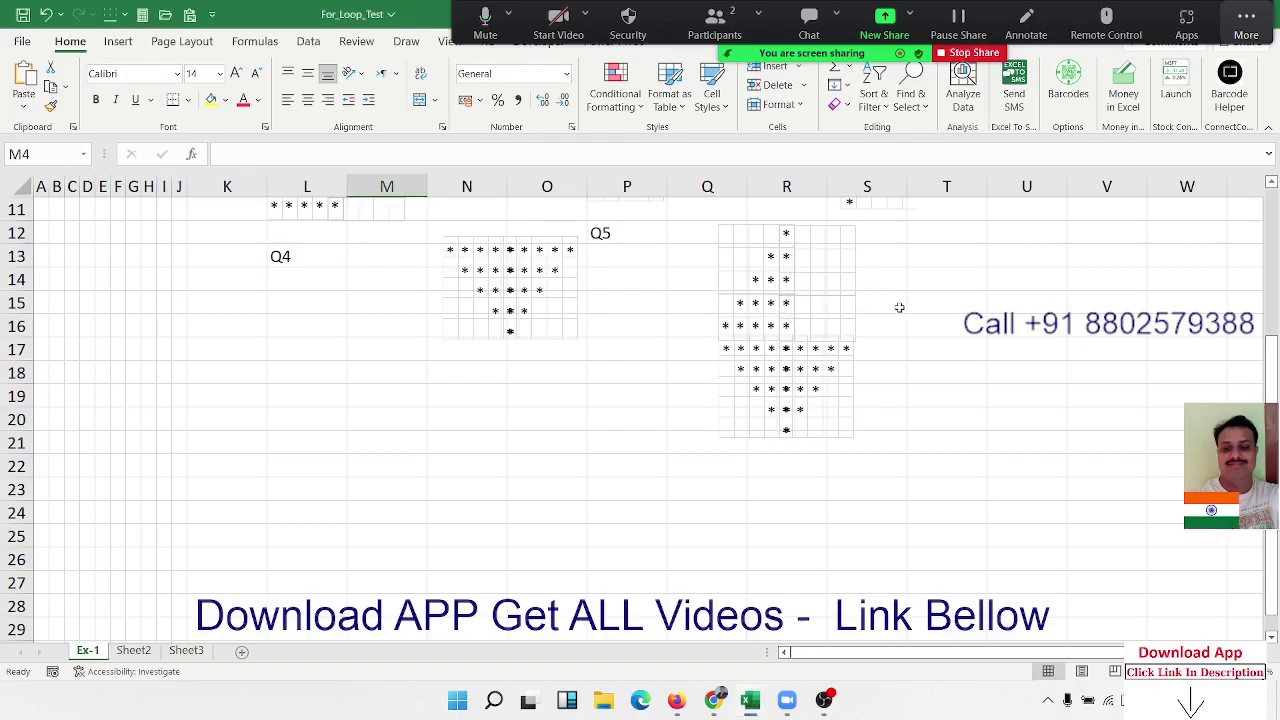
pyautogui.scroll(3, 956, 316)
pyautogui.scroll(-3, 956, 314)
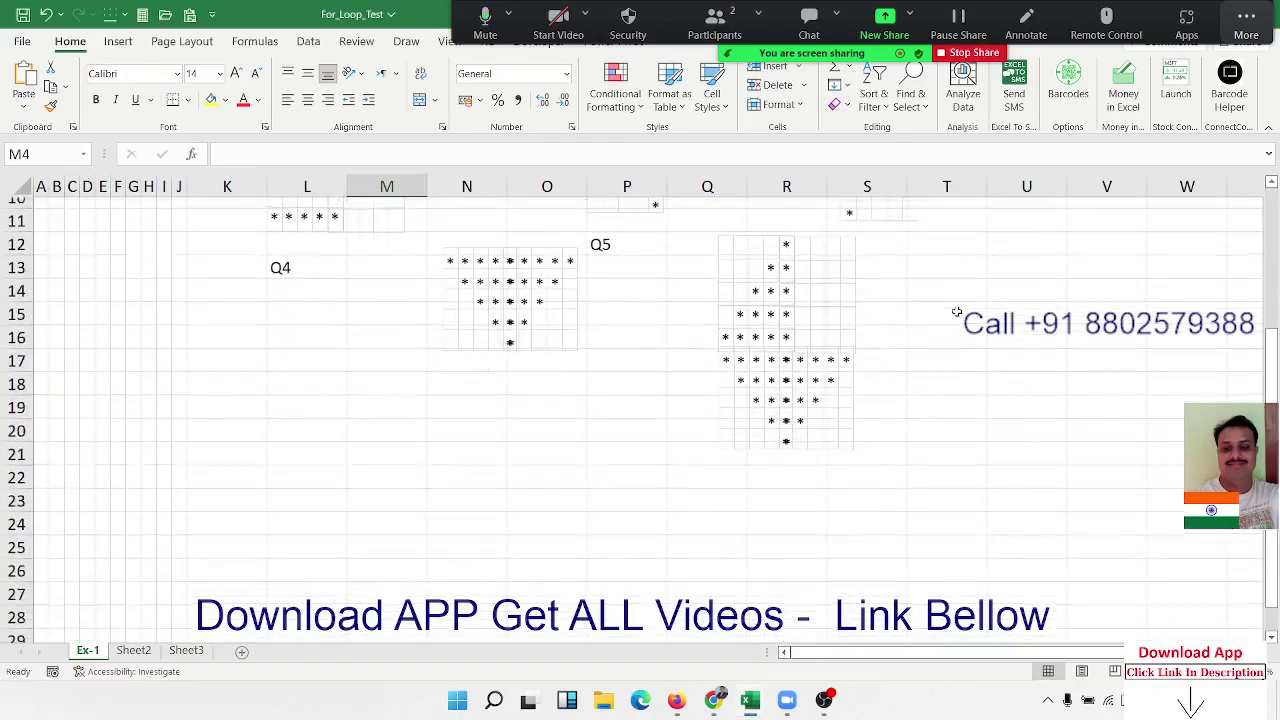
pyautogui.scroll(3, 956, 313)
pyautogui.click(872, 370)
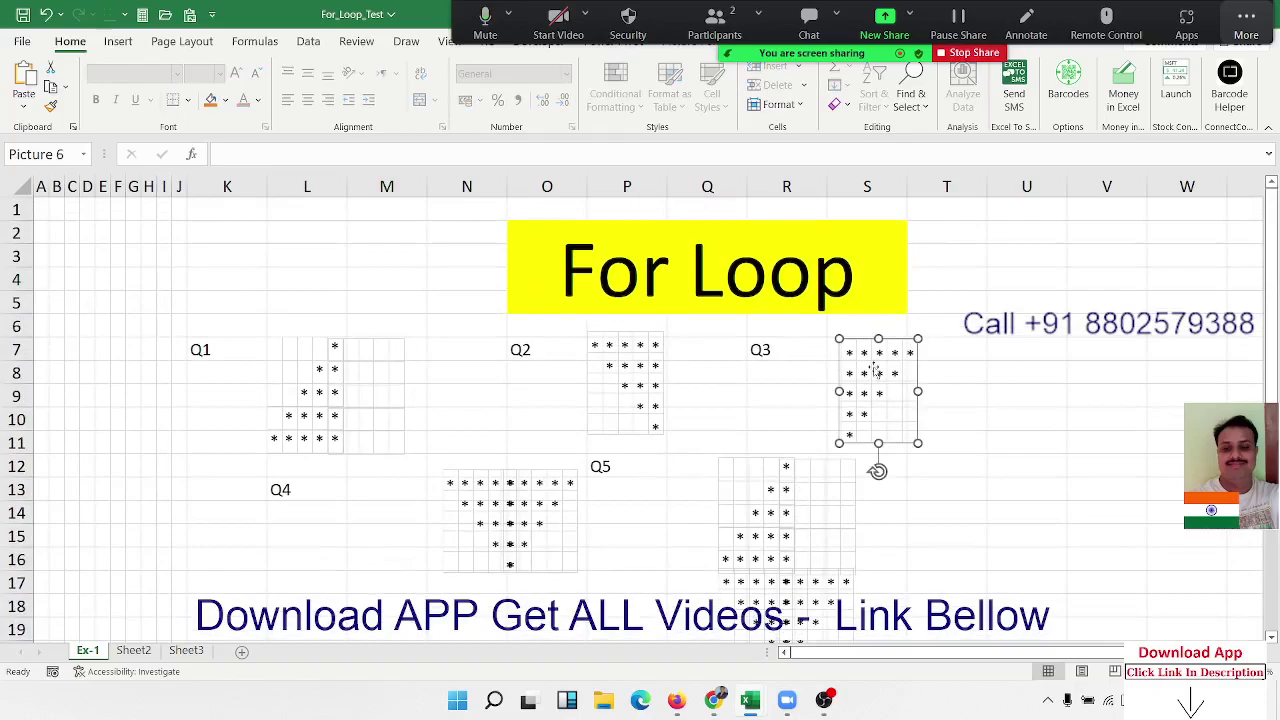
pyautogui.moveTo(878, 400); pyautogui.dragTo(835, 500)
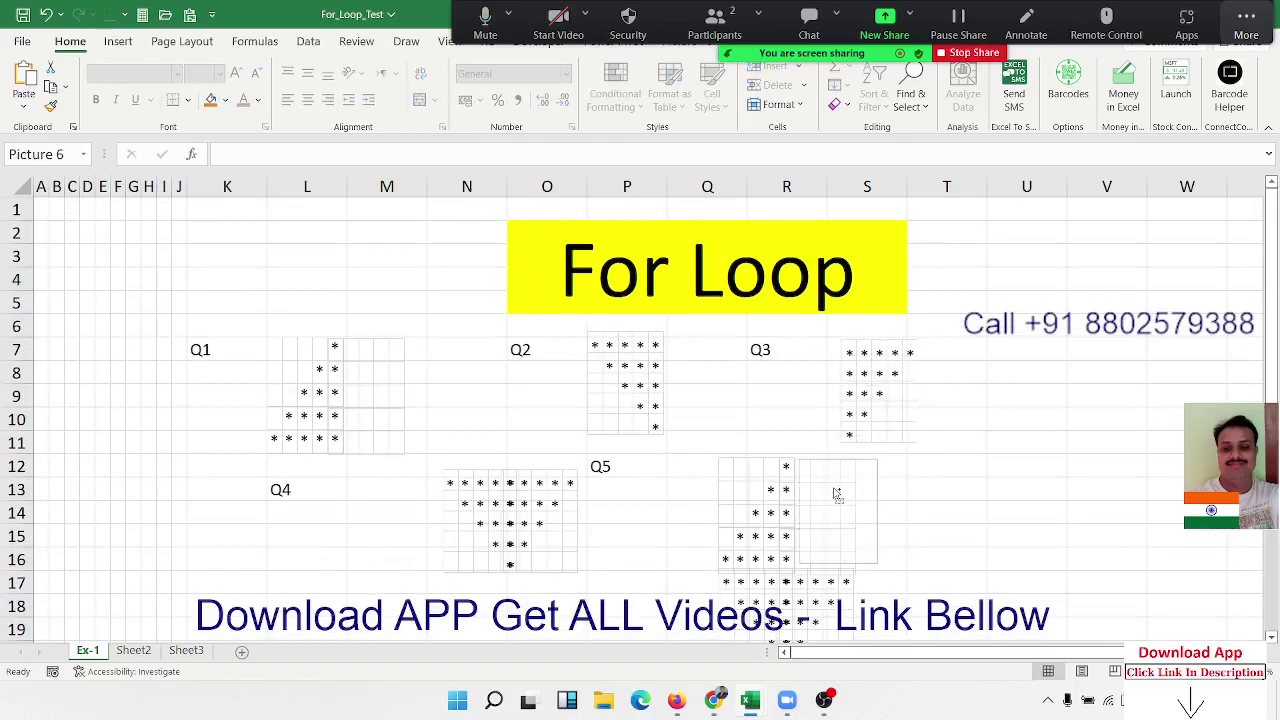
pyautogui.moveTo(835, 500); pyautogui.dragTo(833, 495)
pyautogui.click(946, 489)
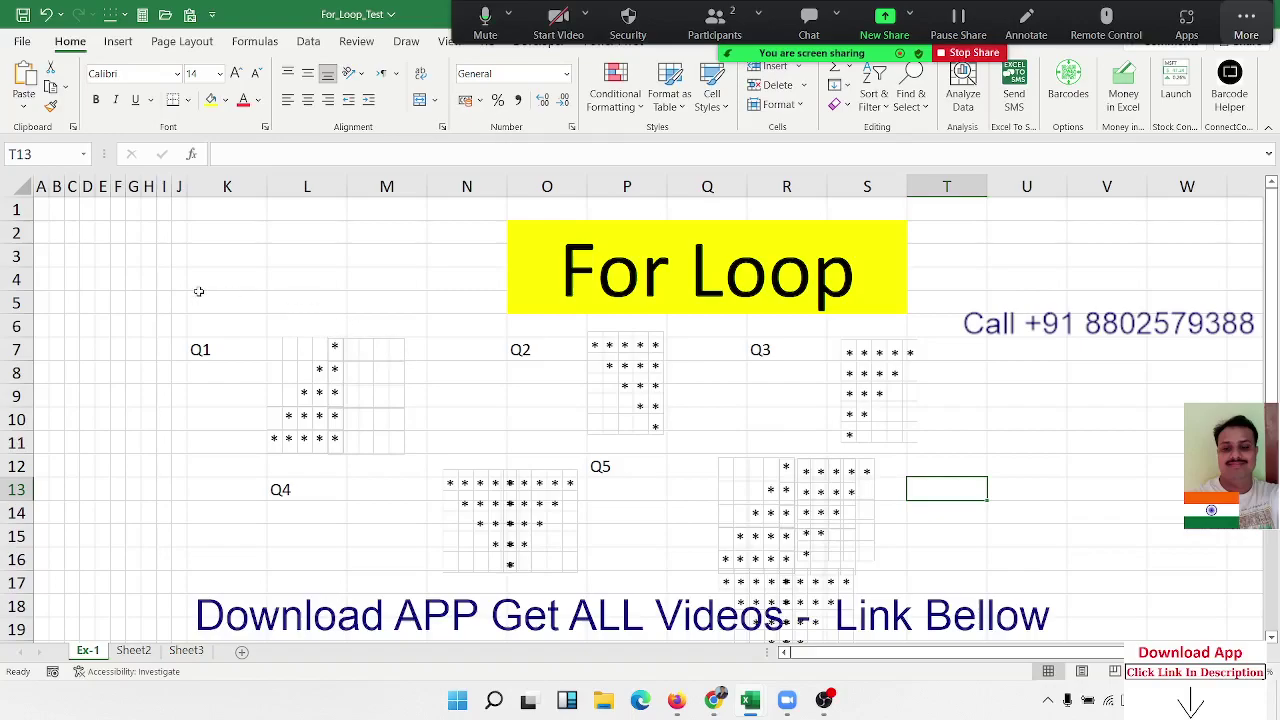
# Select A1:J12 and open the Visual Basic editor from the Developer tab.
pyautogui.click(40, 204)
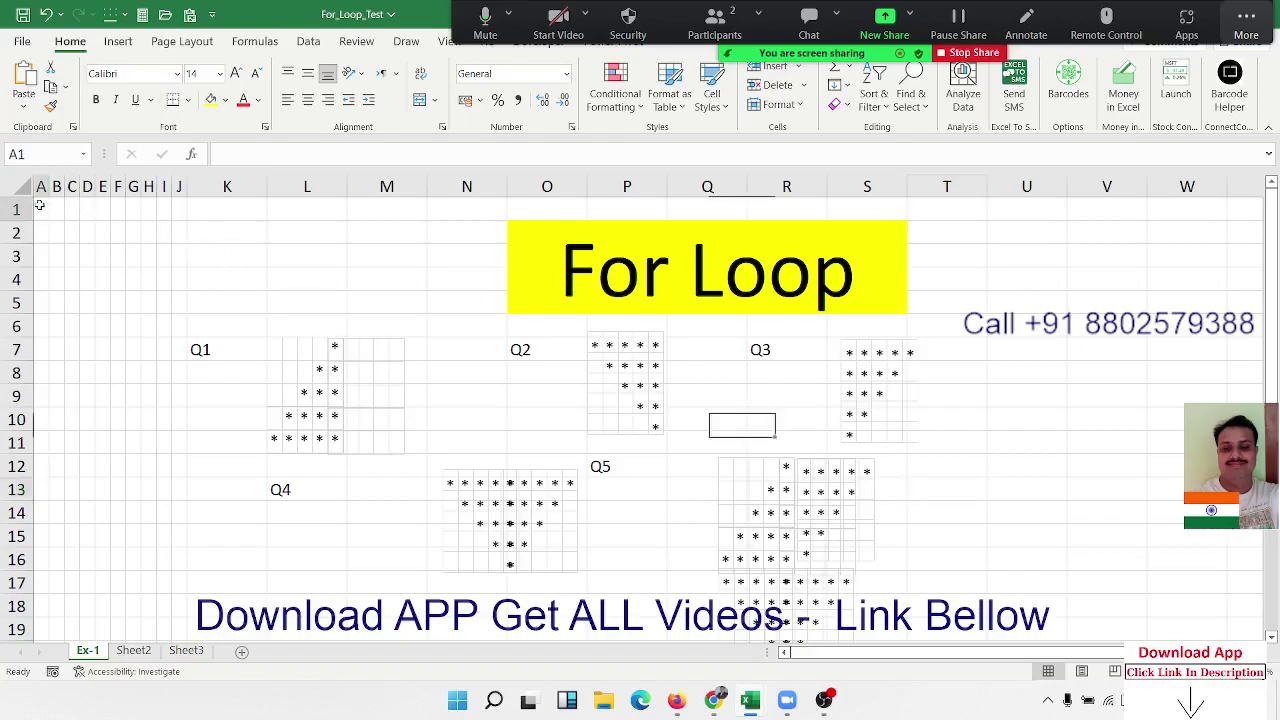
pyautogui.moveTo(40, 204); pyautogui.dragTo(162, 450)
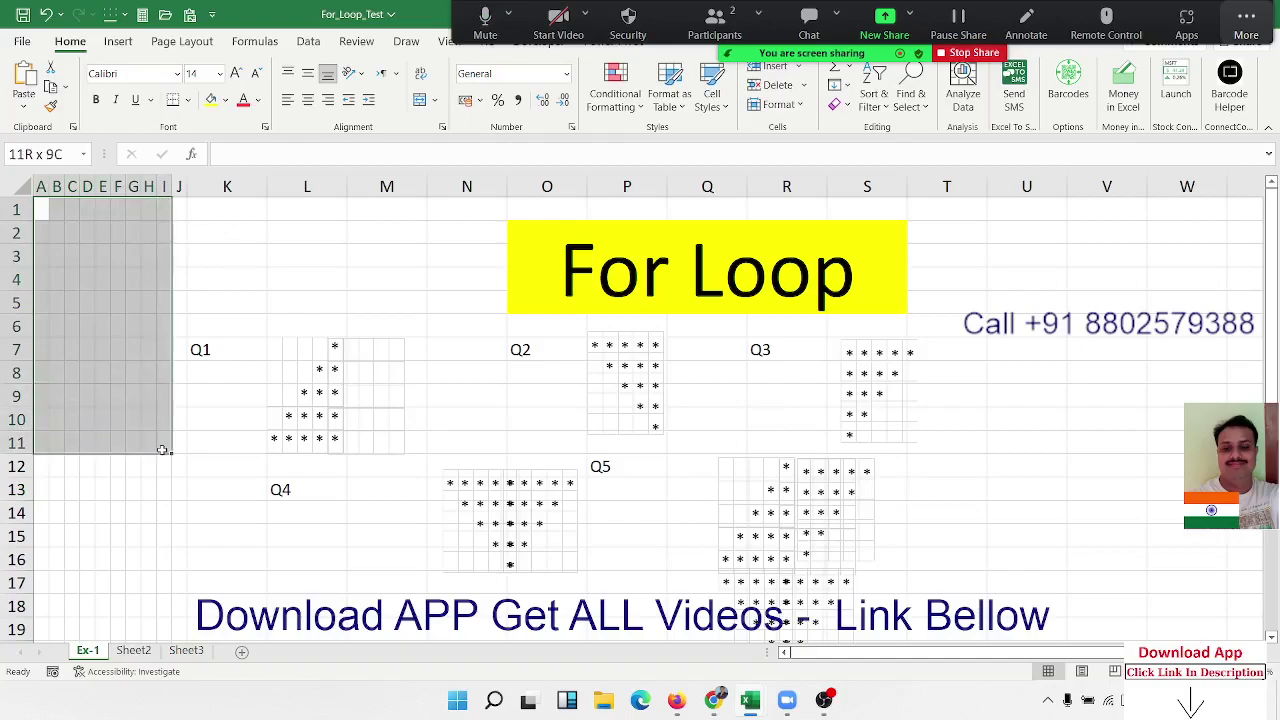
pyautogui.moveTo(162, 450); pyautogui.dragTo(174, 467)
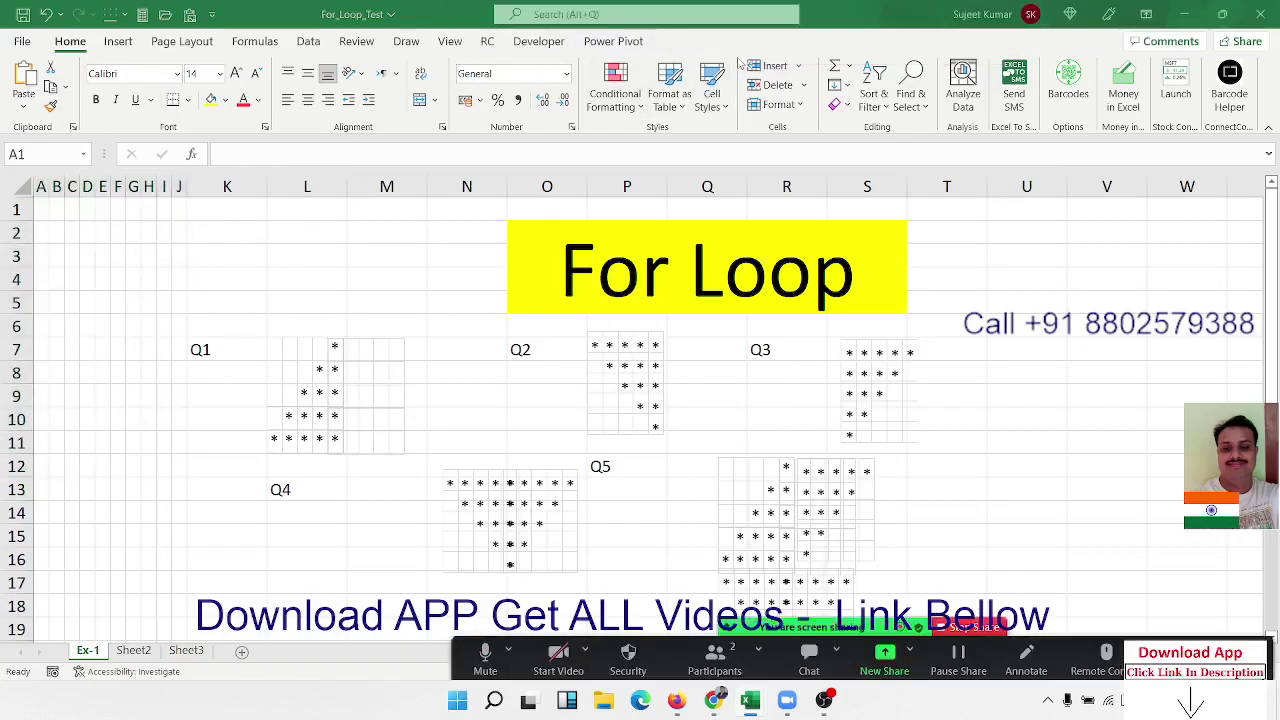
pyautogui.click(540, 42)
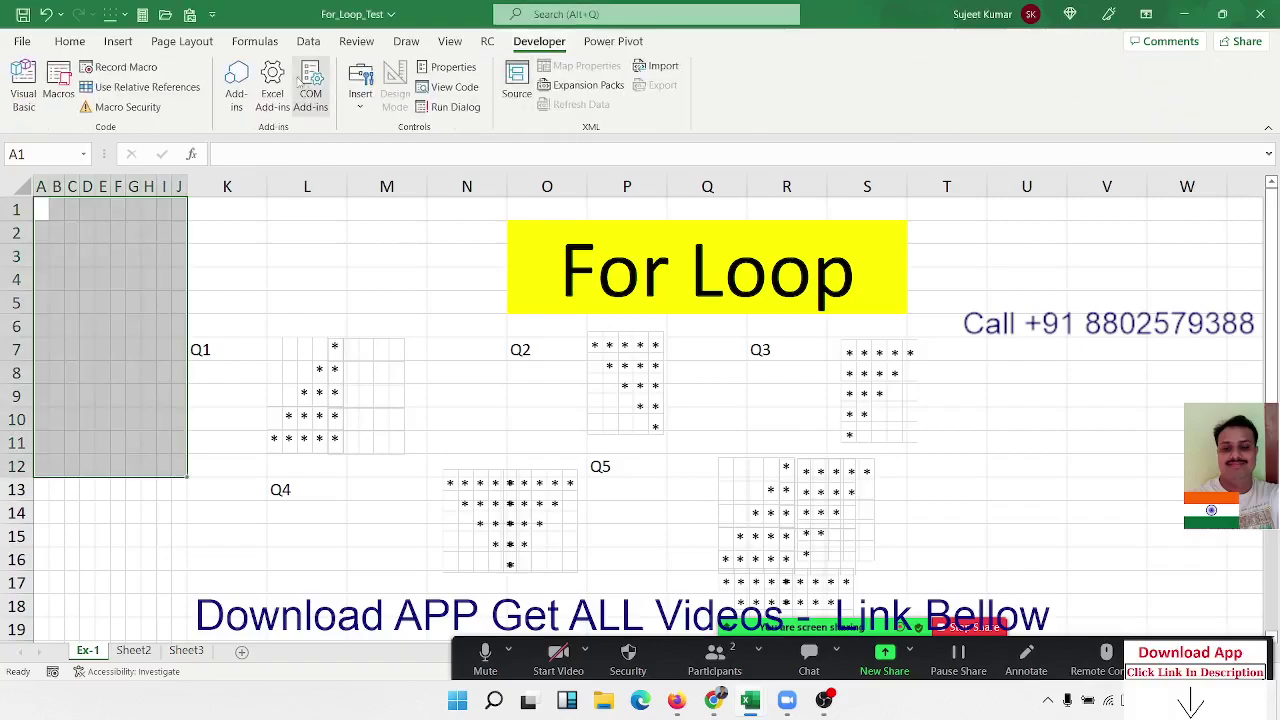
pyautogui.click(28, 90)
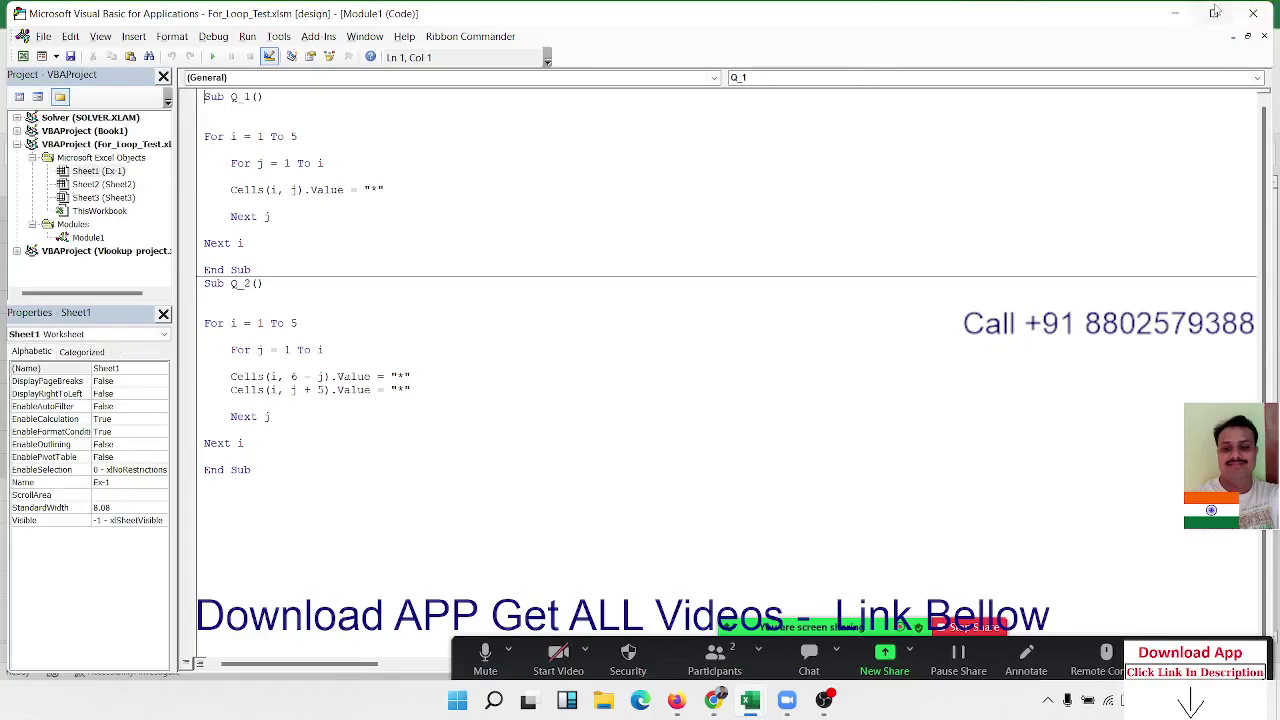
# Snap the code editor left and Excel right, then run the Q_1 macro.
pyautogui.moveTo(1213, 20)
pyautogui.click(1134, 62)
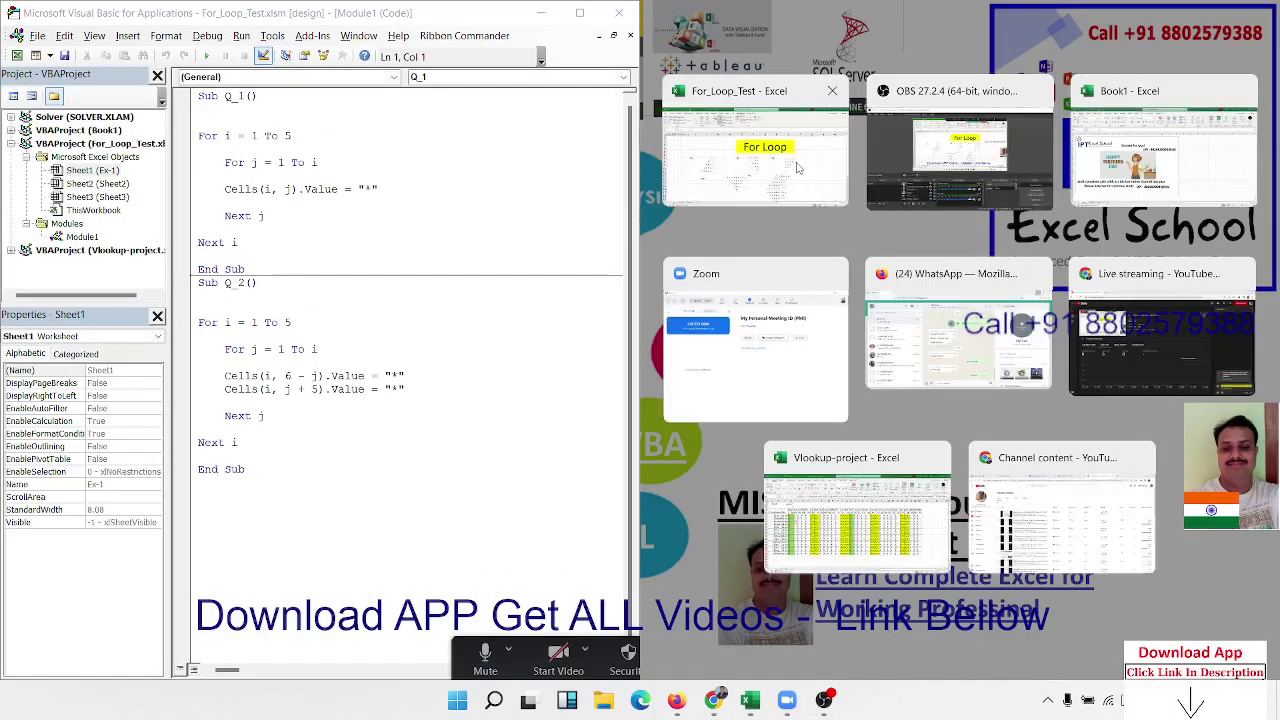
pyautogui.click(797, 168)
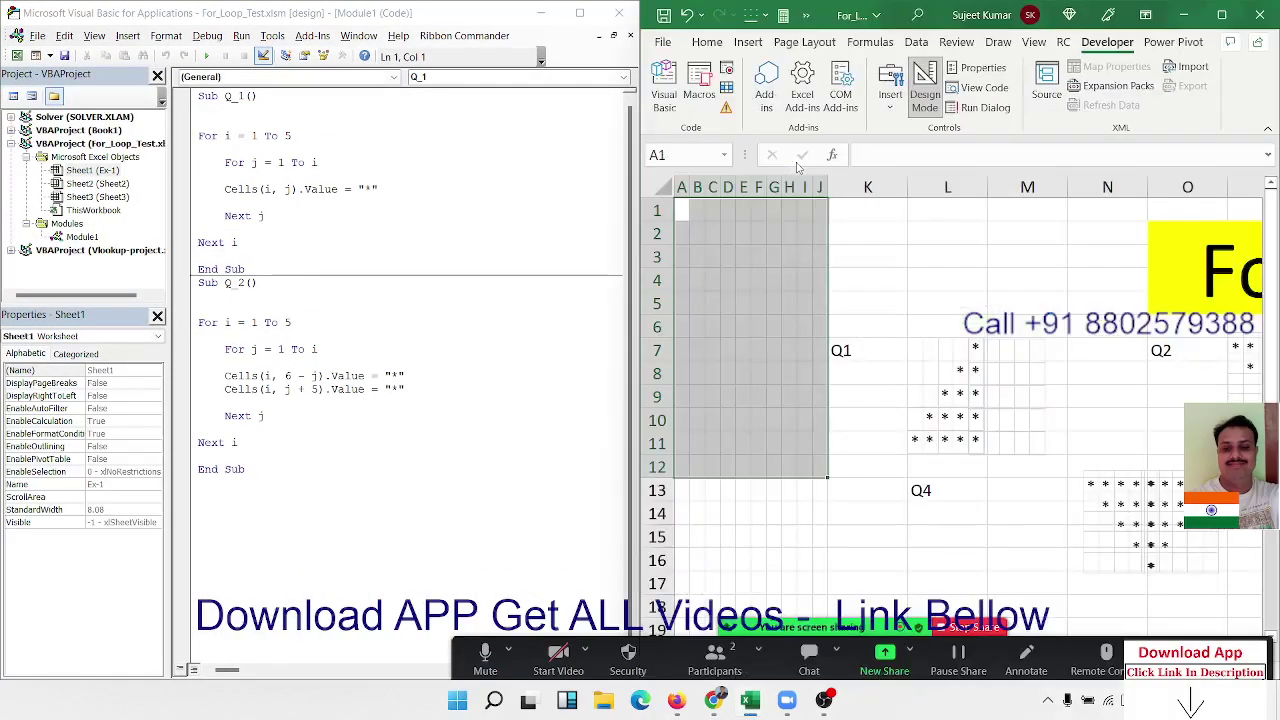
pyautogui.click(291, 162)
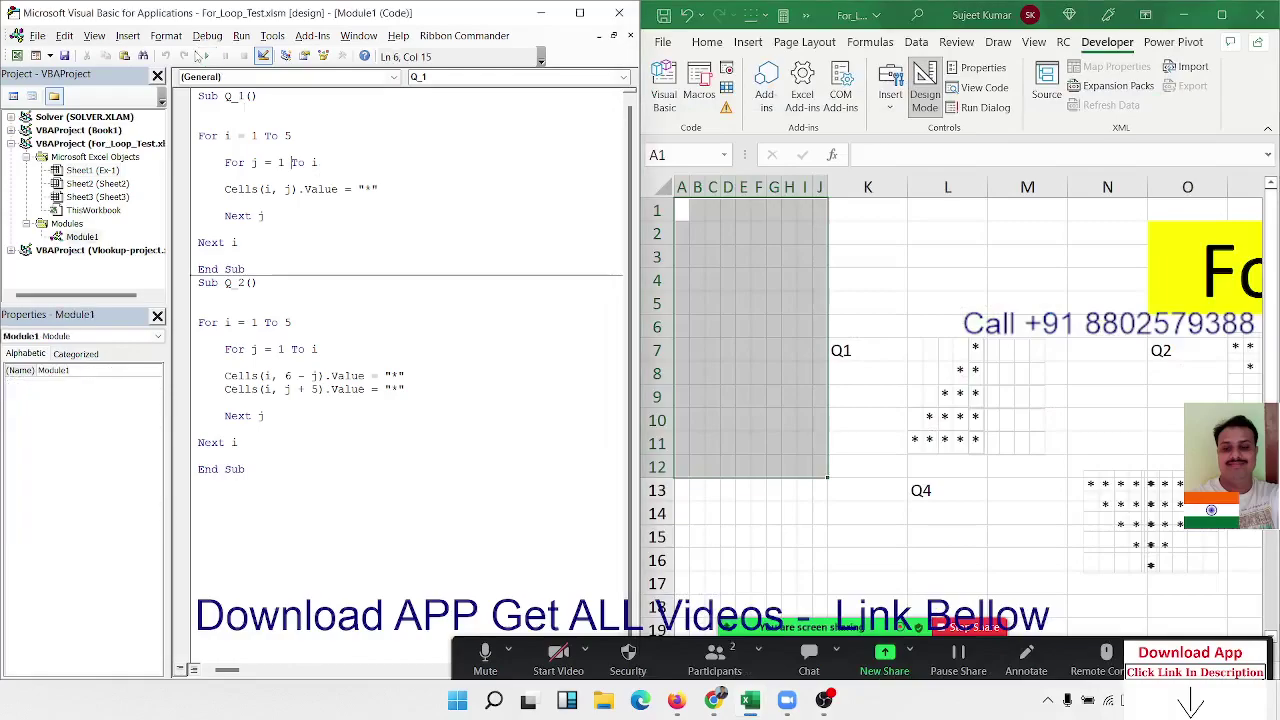
pyautogui.click(205, 56)
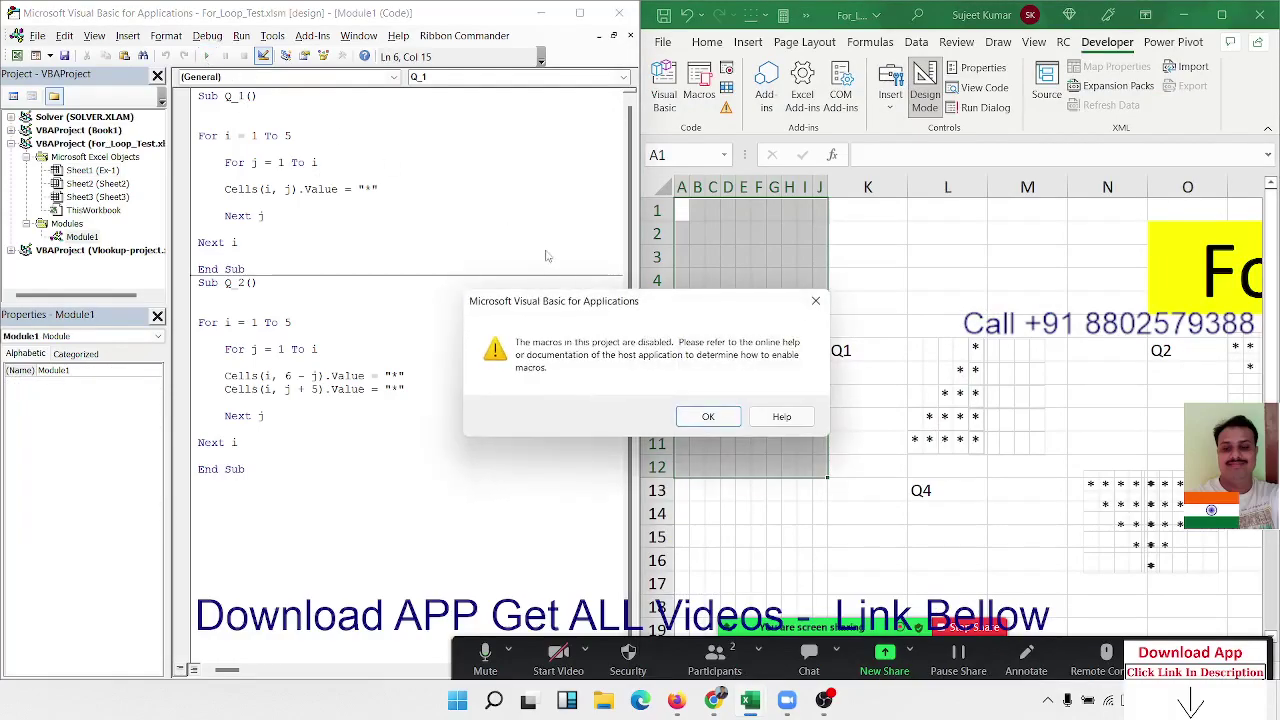
# Dismiss the macros-disabled warning and run the Q_1 macro a second time.
pyautogui.click(710, 414)
pyautogui.click(743, 280)
pyautogui.click(319, 162)
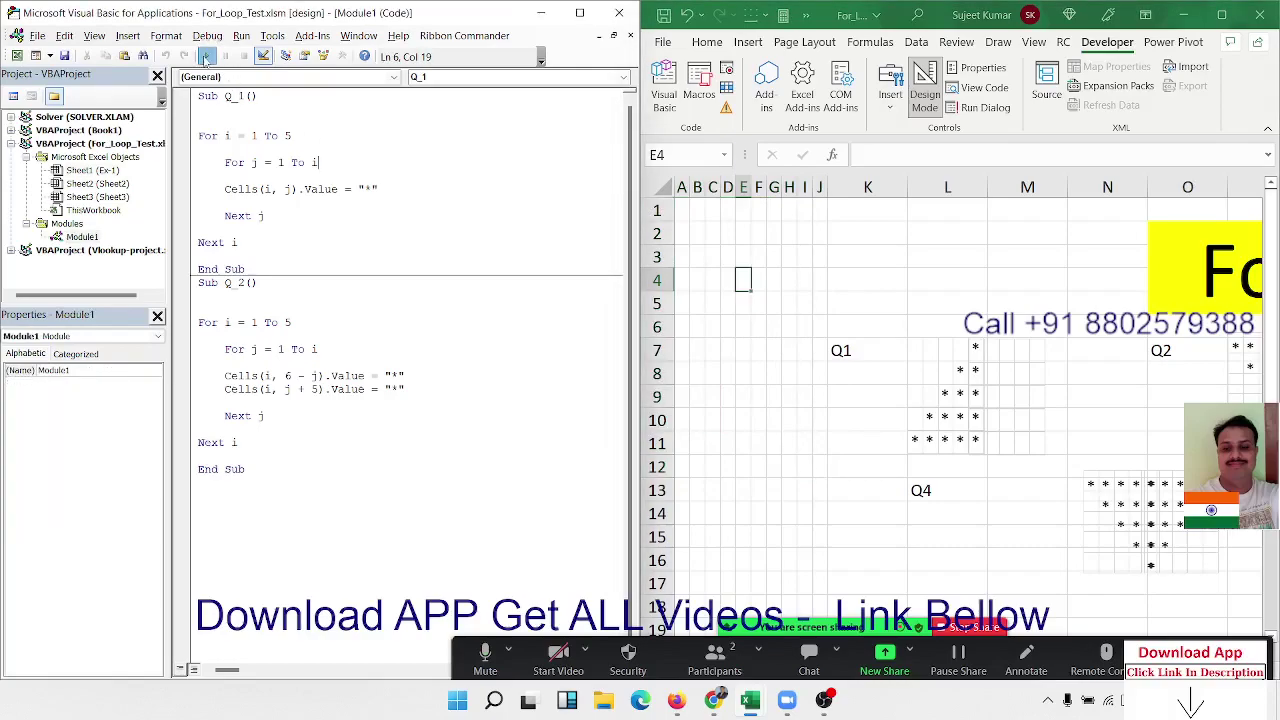
pyautogui.click(205, 56)
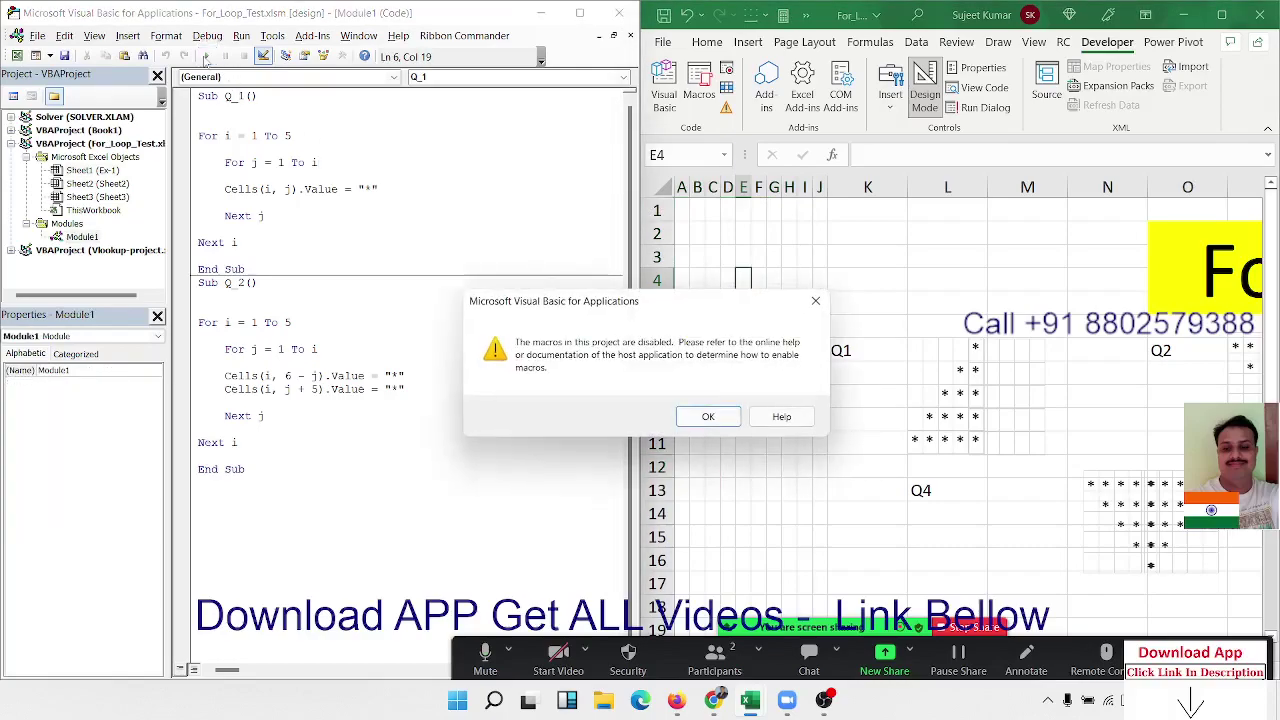
# Dismiss the warning, turn on Design Mode, and dismiss Excel's macros-disabled message.
pyautogui.click(700, 414)
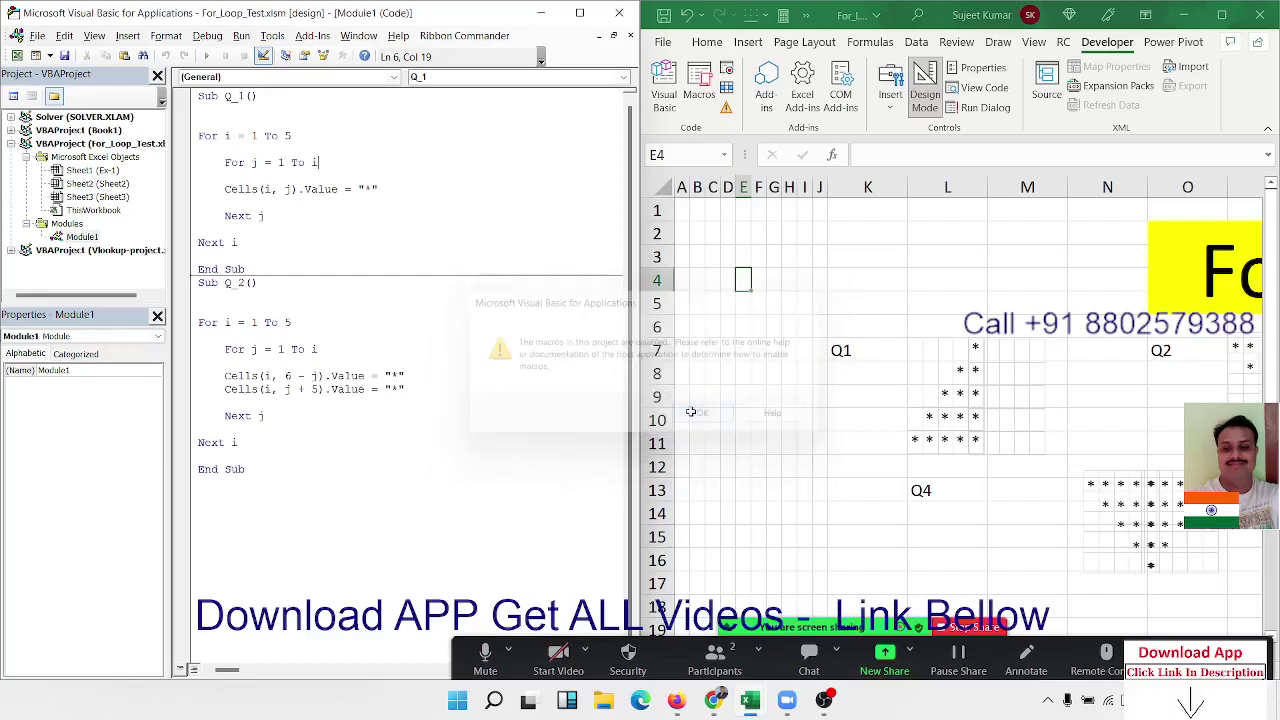
pyautogui.click(940, 110)
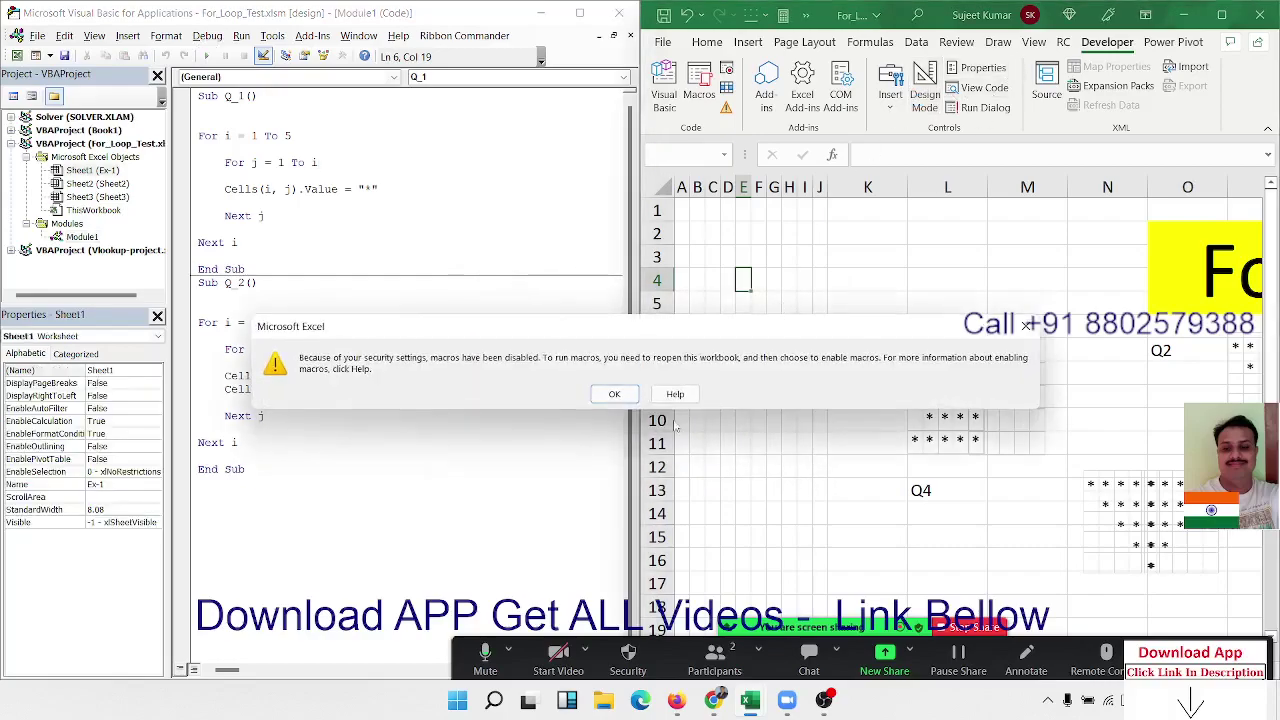
pyautogui.click(610, 396)
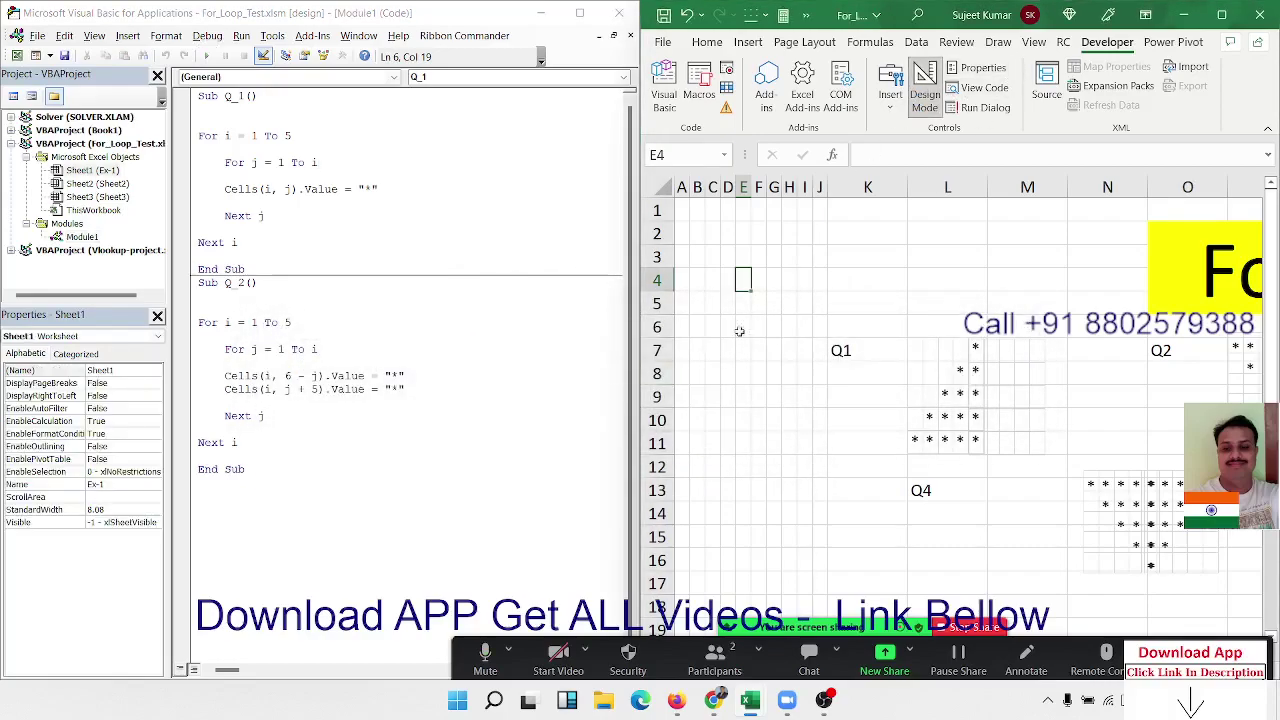
pyautogui.click(831, 288)
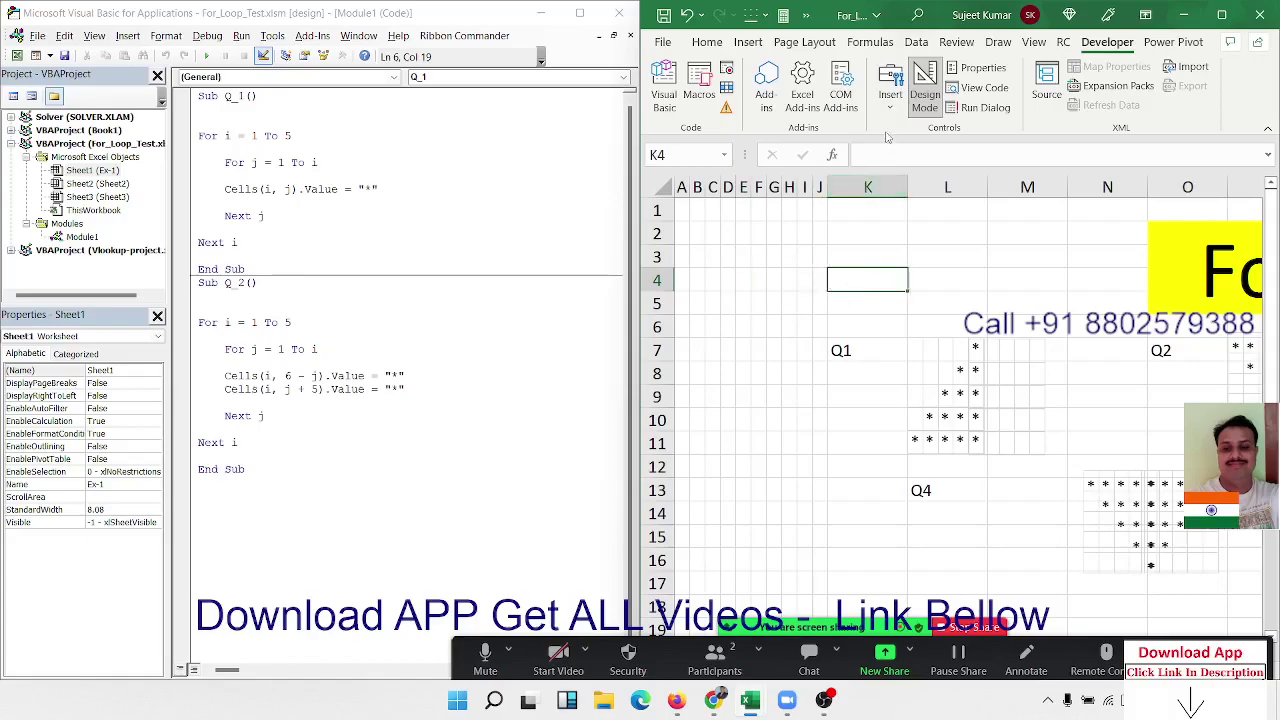
# Set Excel's macro security to enable all VBA macros.
pyautogui.click(726, 112)
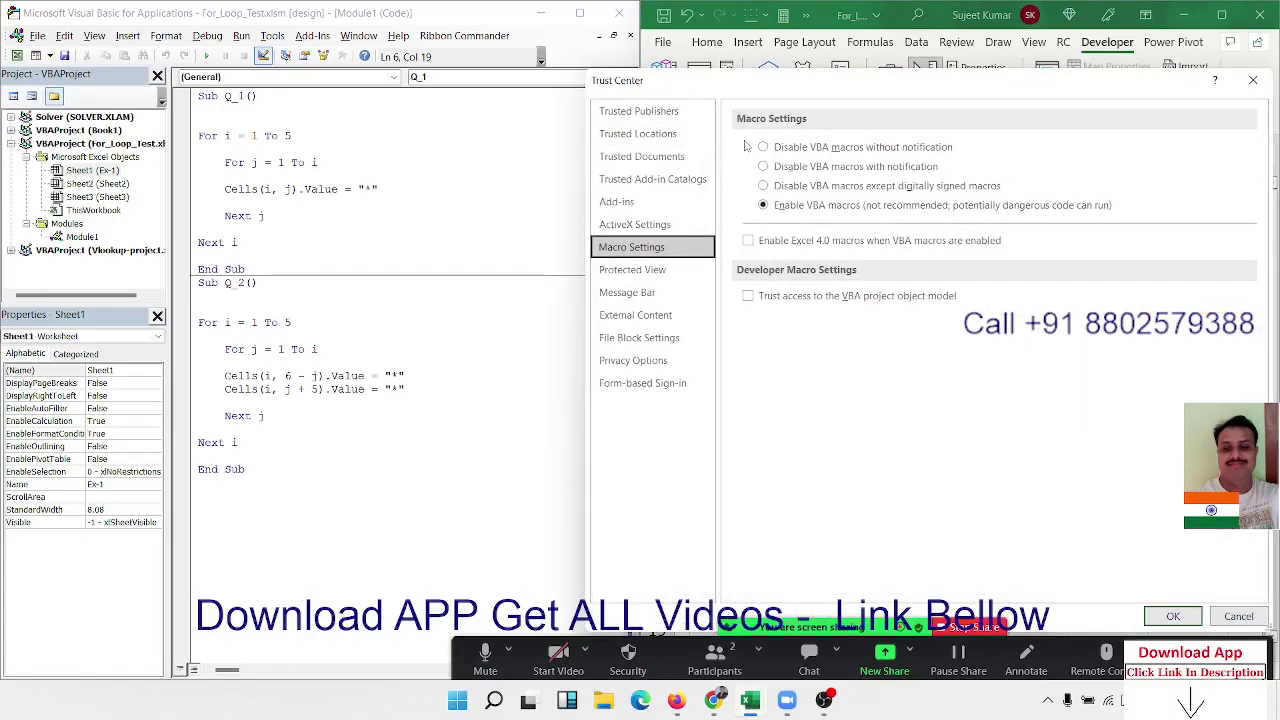
pyautogui.moveTo(745, 93); pyautogui.dragTo(374, 85)
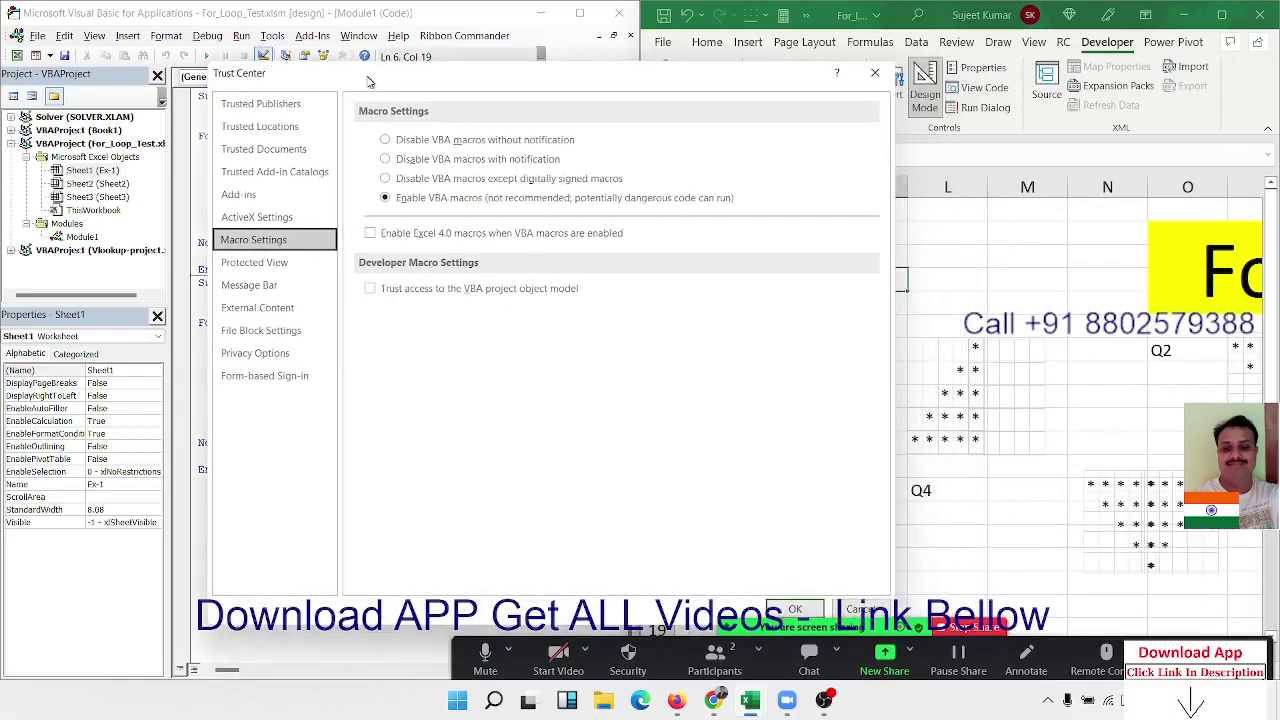
pyautogui.click(877, 80)
# Toggle Design Mode off and on, dismissing the macros-disabled warning.
pyautogui.click(989, 312)
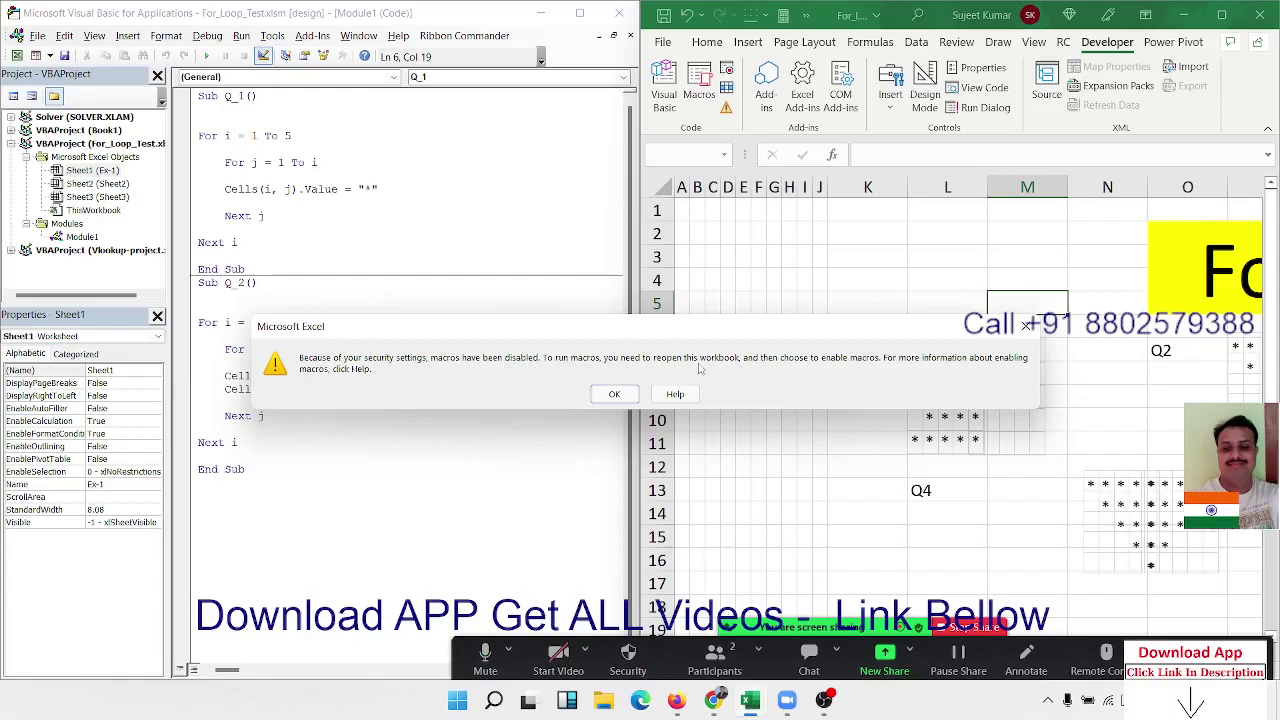
pyautogui.click(622, 396)
pyautogui.click(713, 348)
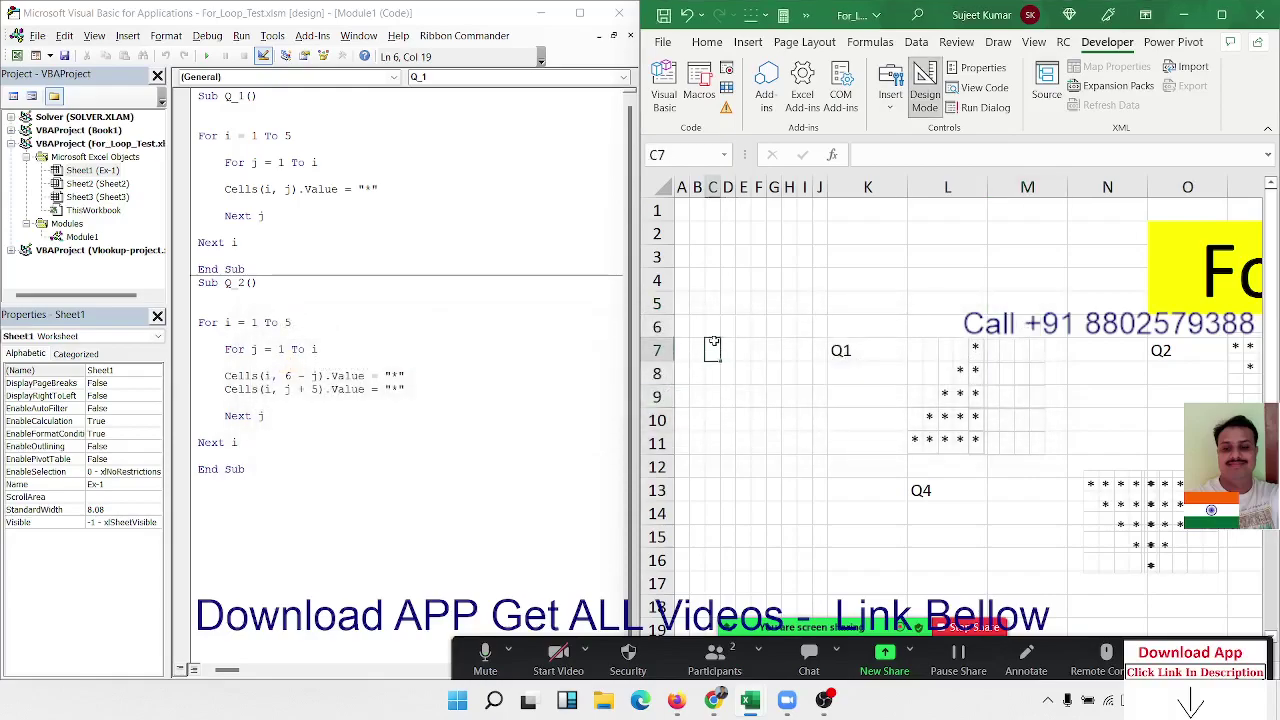
# Close For_Loop_Test without saving, reopen it from Recent, and dismiss the security notice.
pyautogui.click(1272, 22)
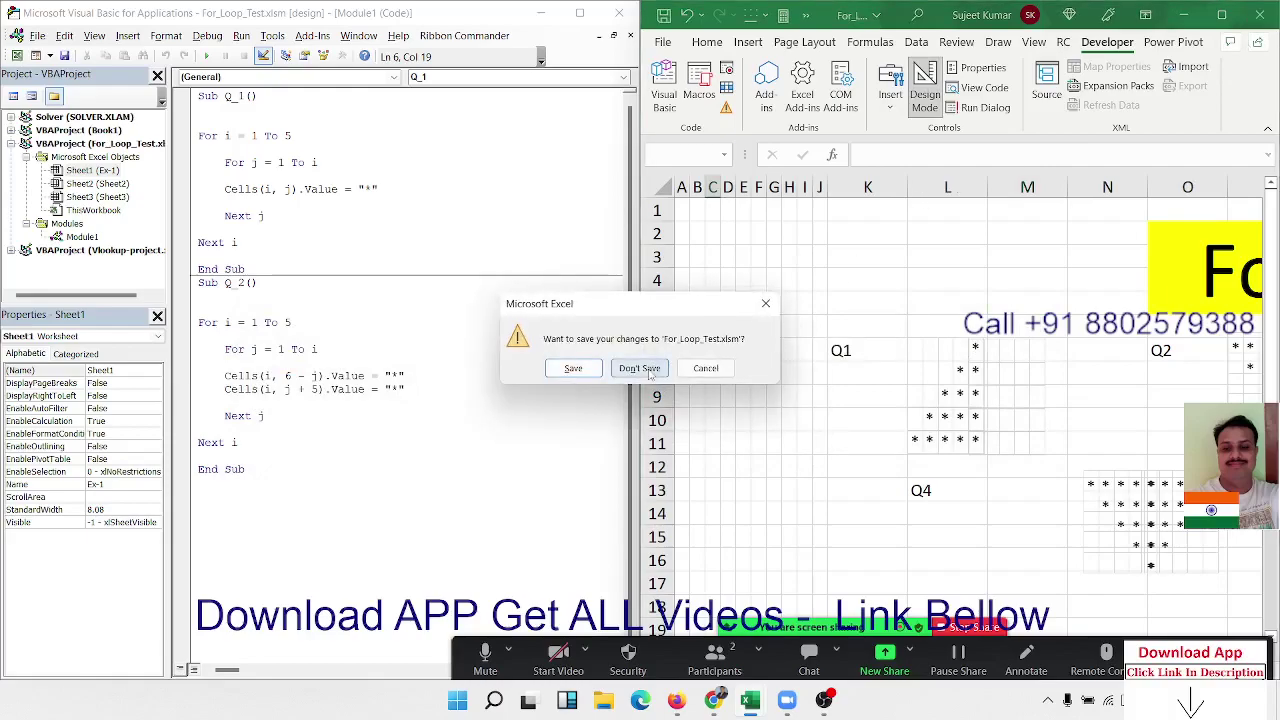
pyautogui.click(640, 368)
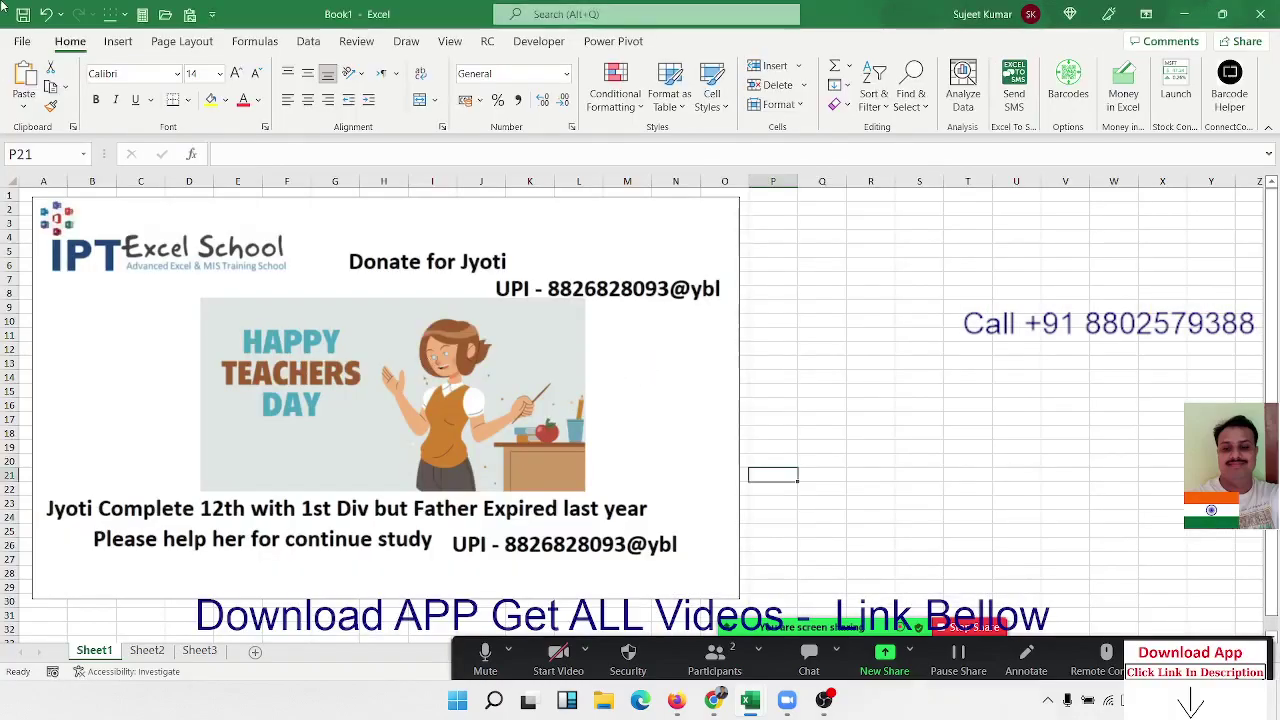
pyautogui.click(21, 41)
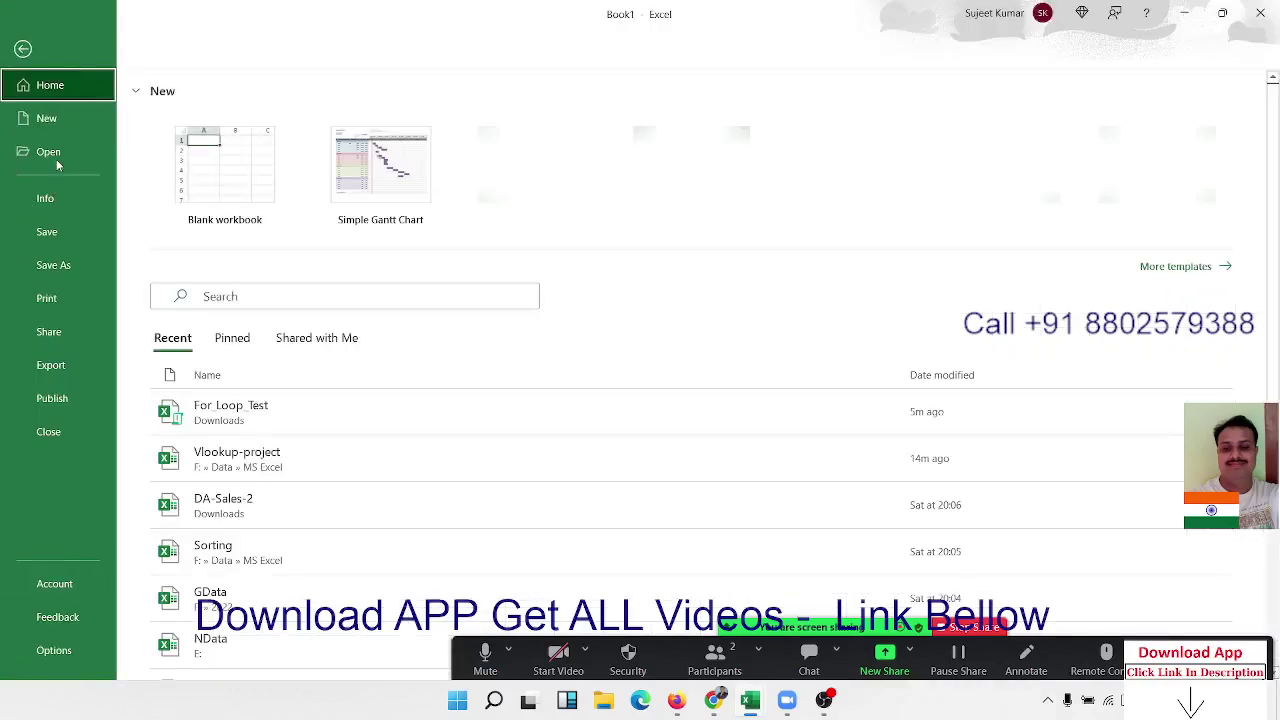
pyautogui.click(323, 430)
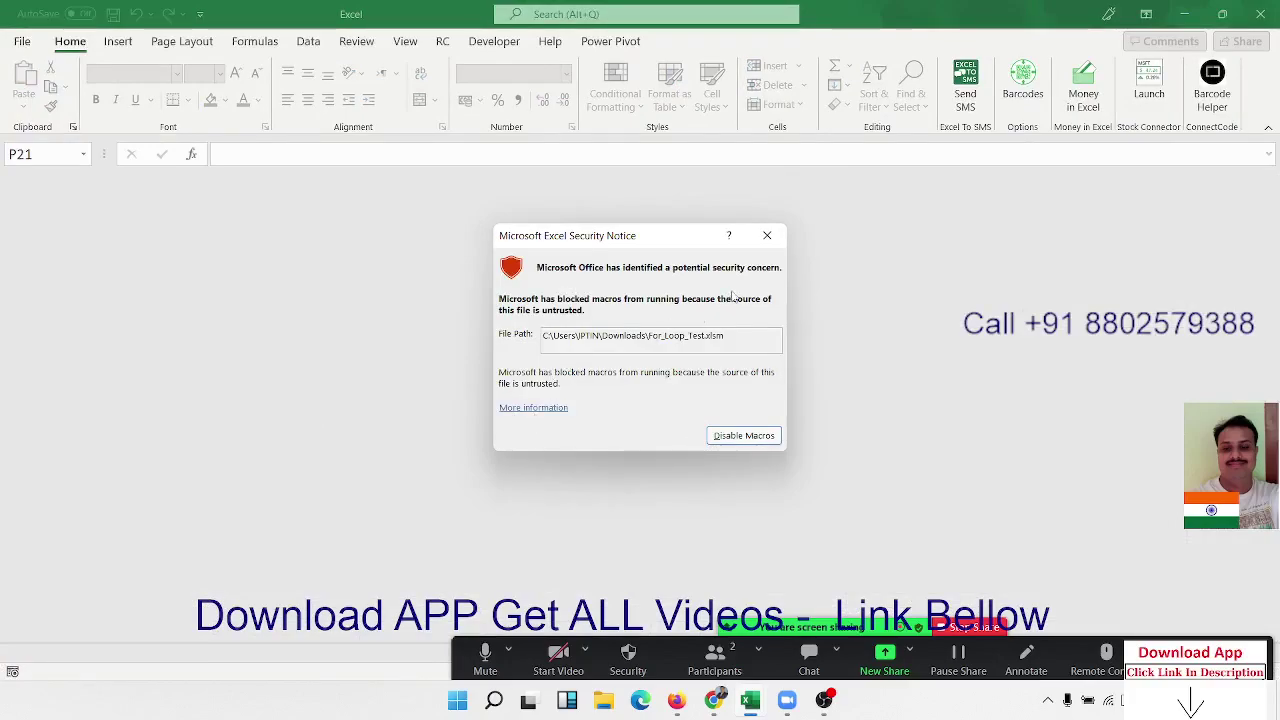
pyautogui.click(767, 235)
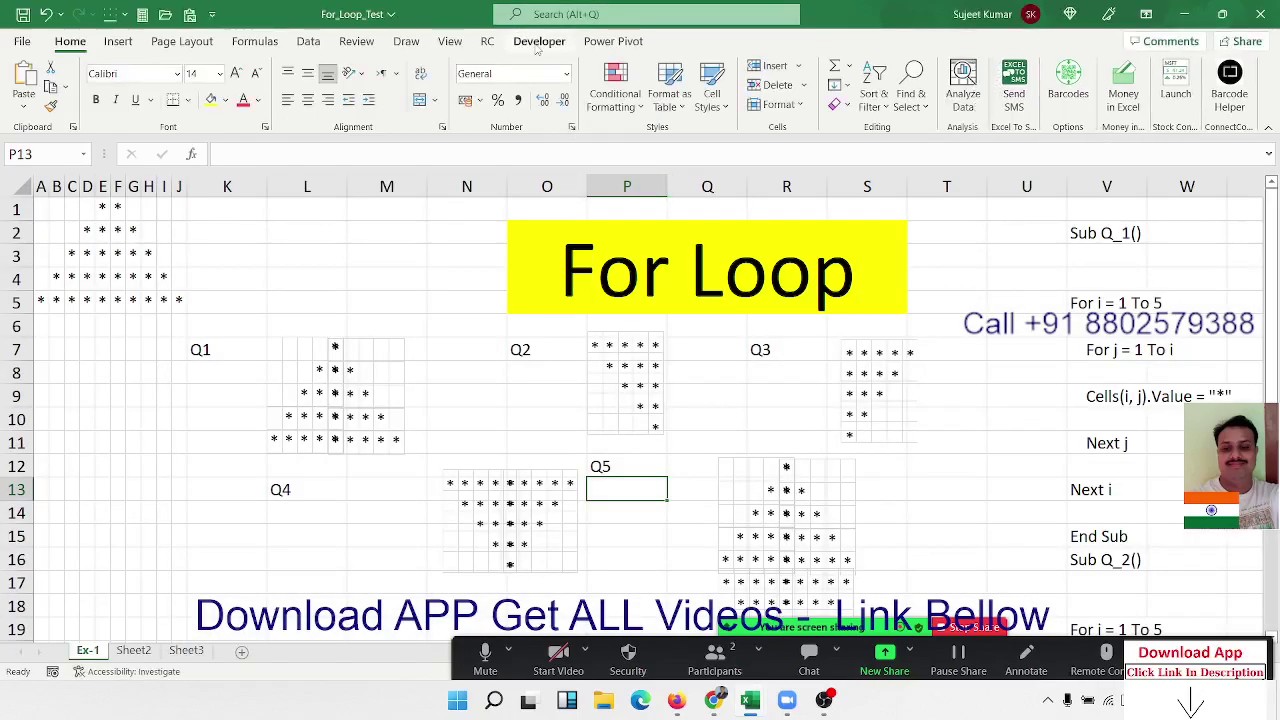
# Turn on Design Mode, dismiss the warning, and close the workbook without saving.
pyautogui.click(538, 41)
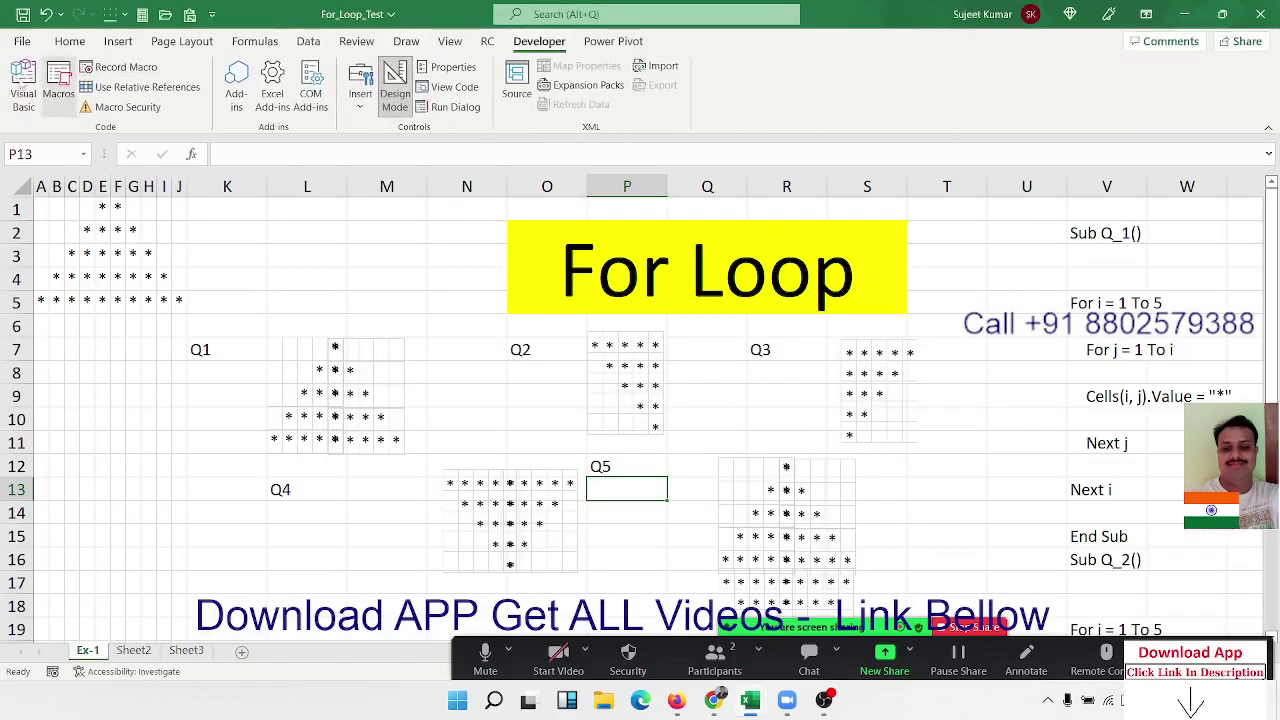
pyautogui.click(406, 90)
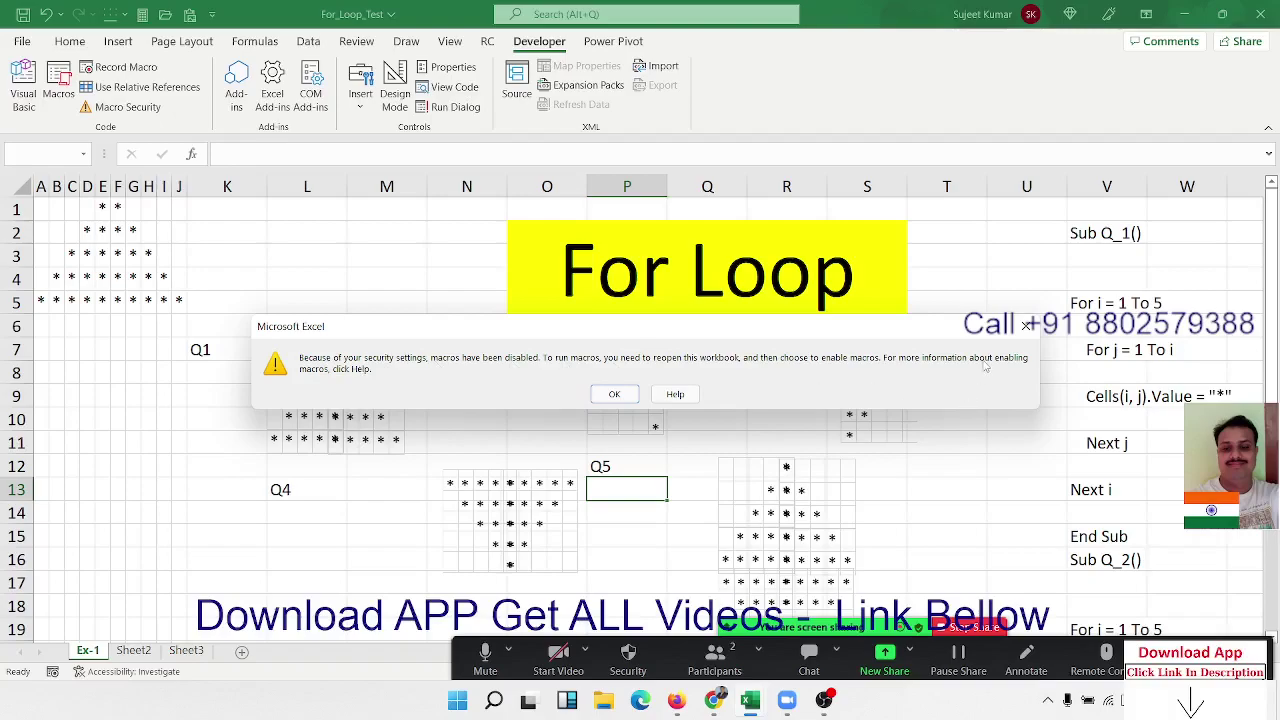
pyautogui.click(1026, 326)
pyautogui.click(1260, 14)
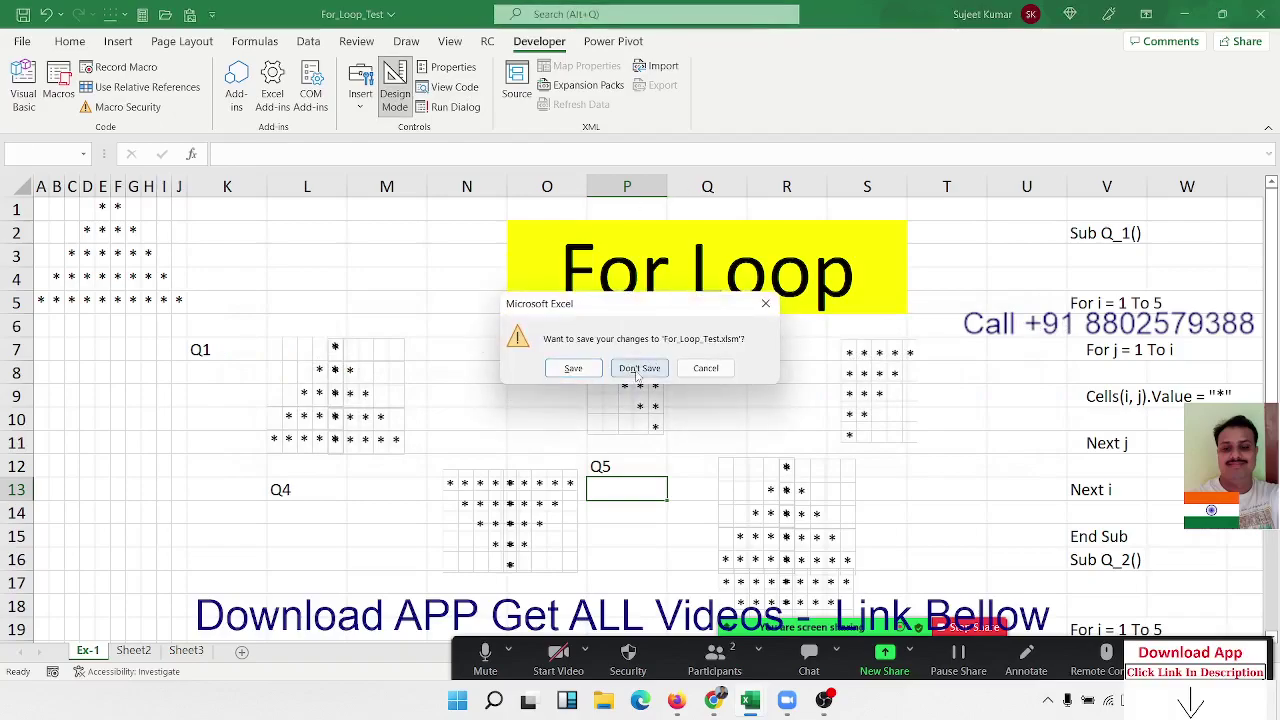
pyautogui.click(639, 368)
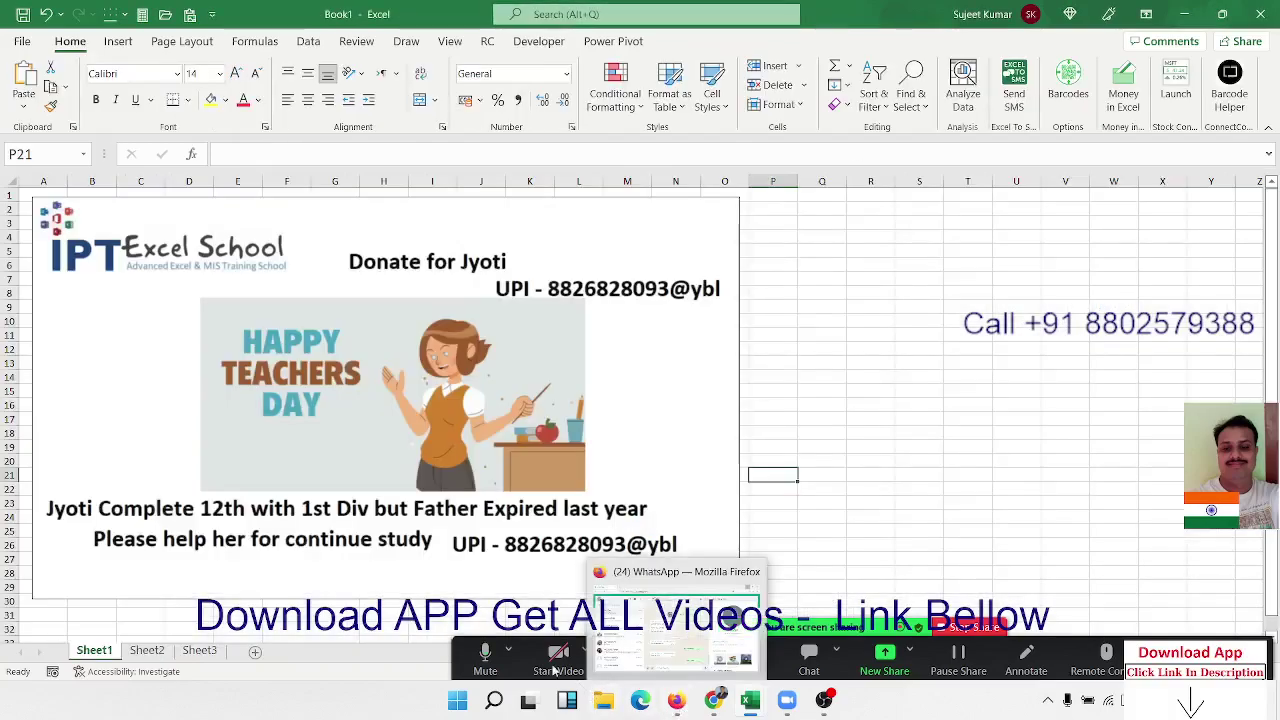
# Open For_Loop_Test from the F:\Data\VBA folder.
pyautogui.click(24, 40)
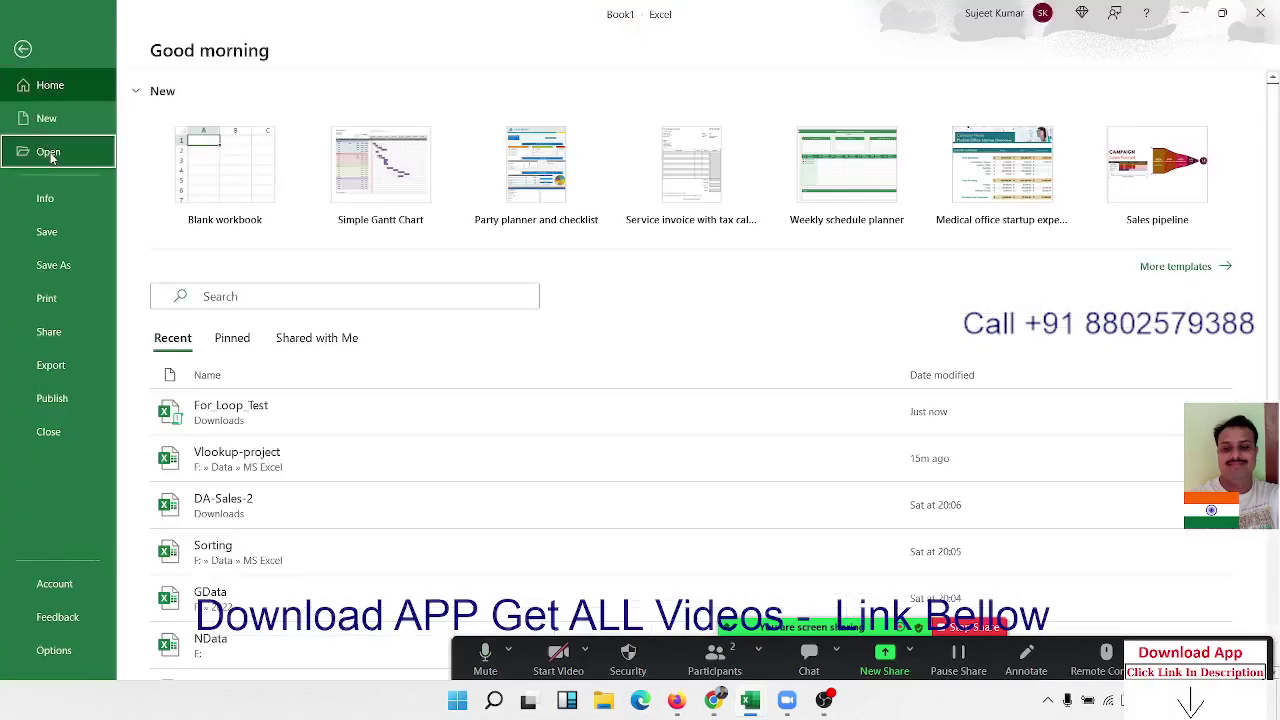
pyautogui.click(48, 152)
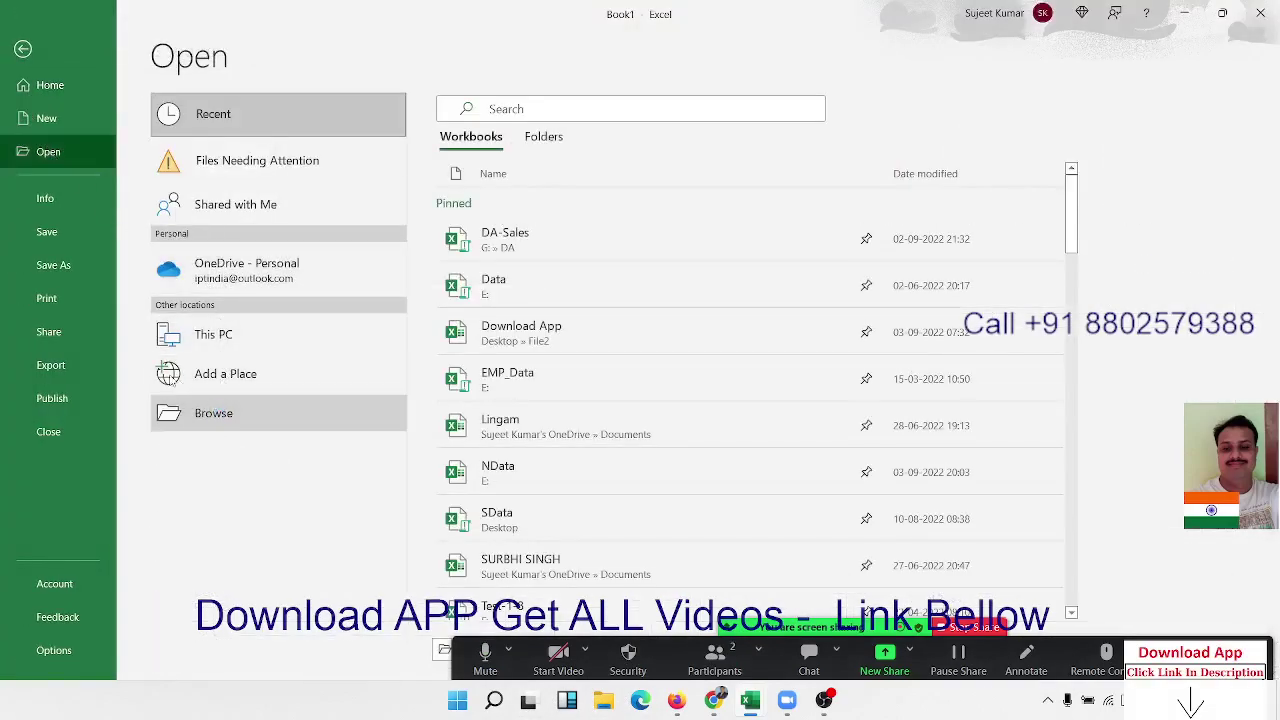
pyautogui.click(213, 413)
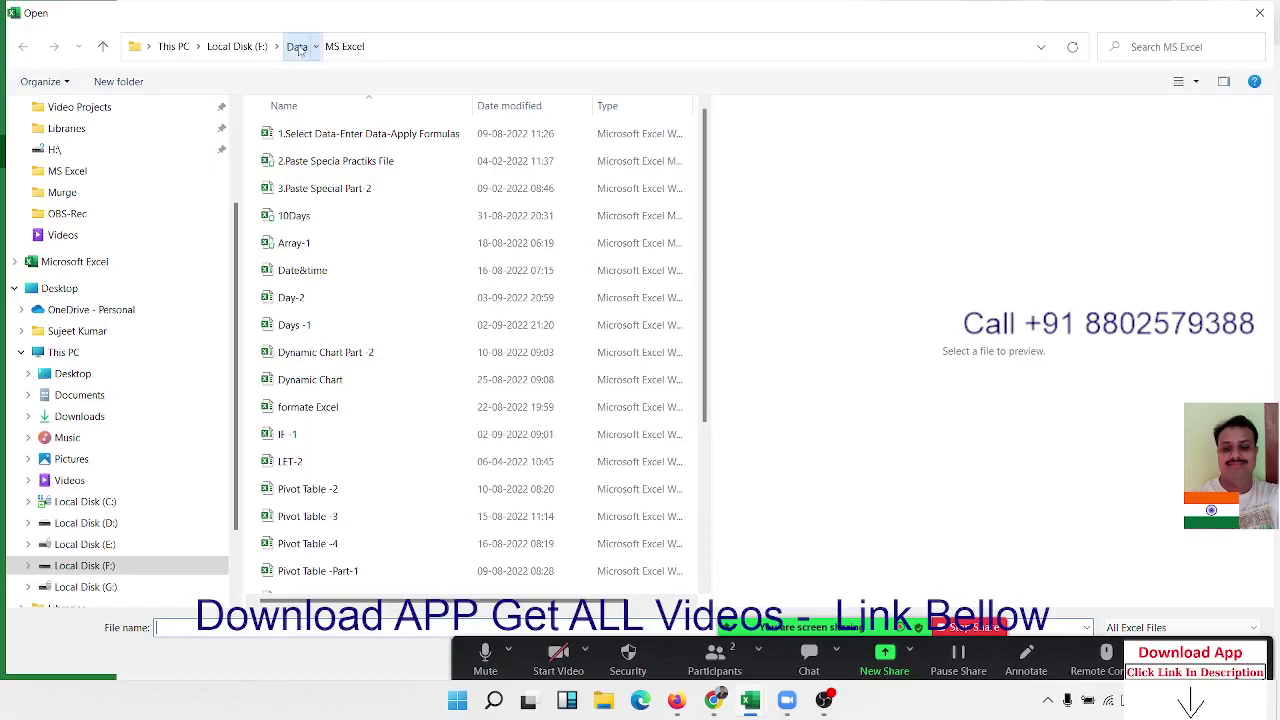
pyautogui.click(297, 46)
pyautogui.doubleClick(320, 166)
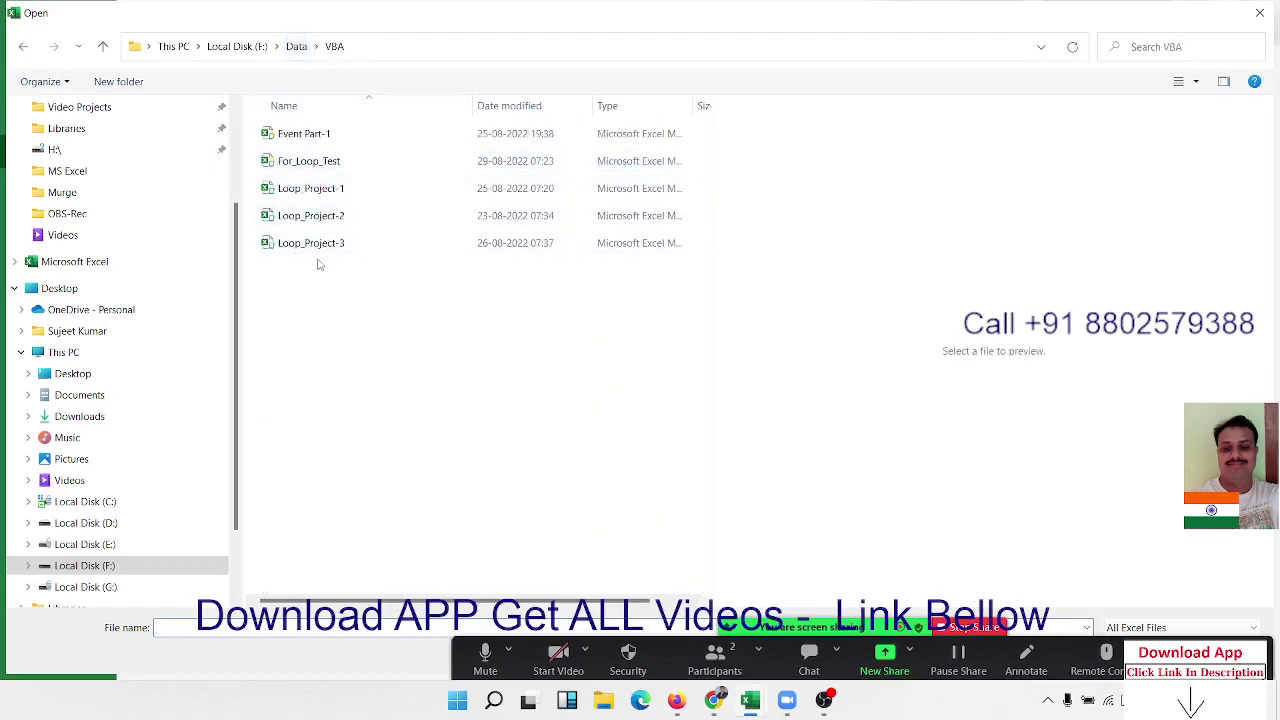
pyautogui.click(335, 163)
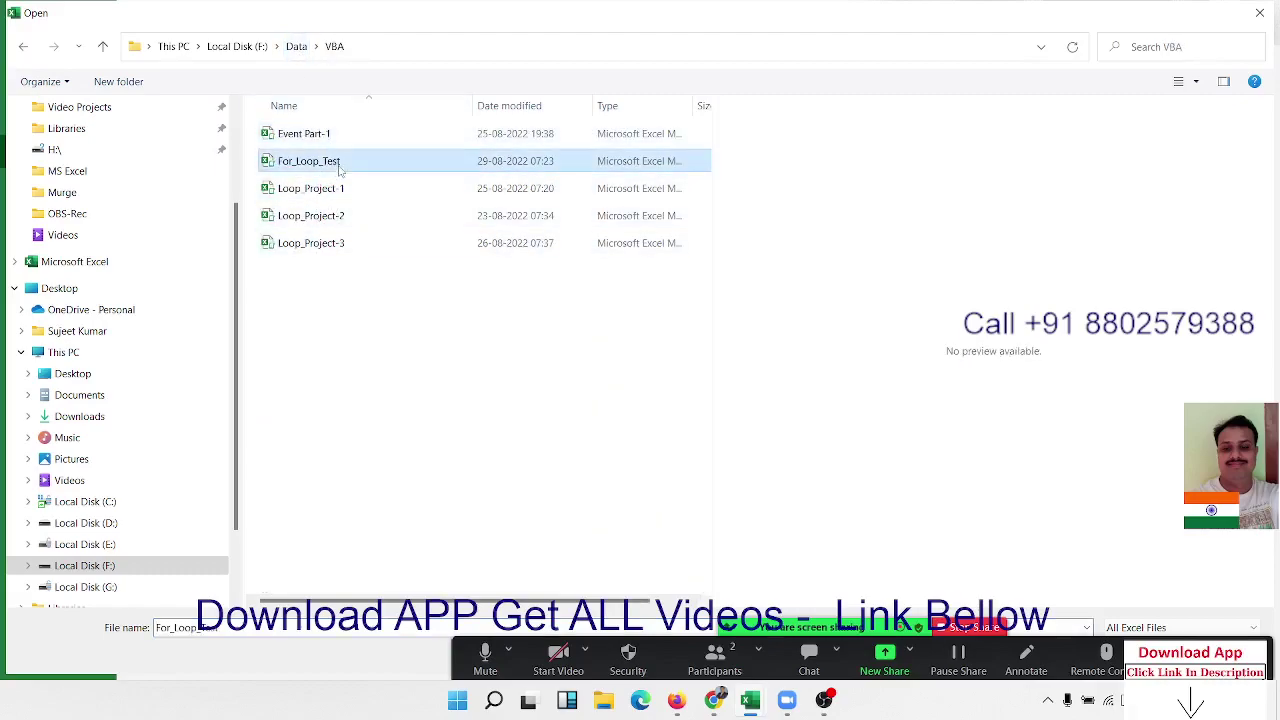
pyautogui.doubleClick(445, 170)
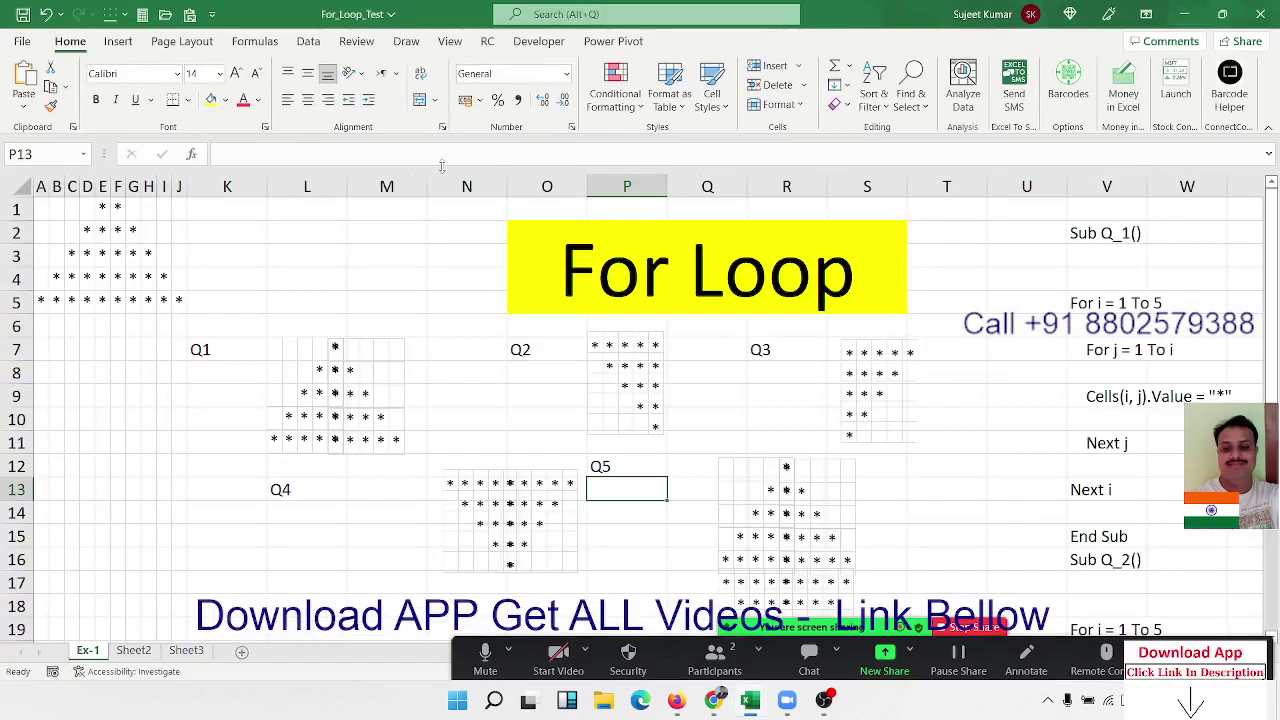
# Open the Visual Basic editor snapped left, with the For_Loop_Test sheet on the right half.
pyautogui.click(102, 466)
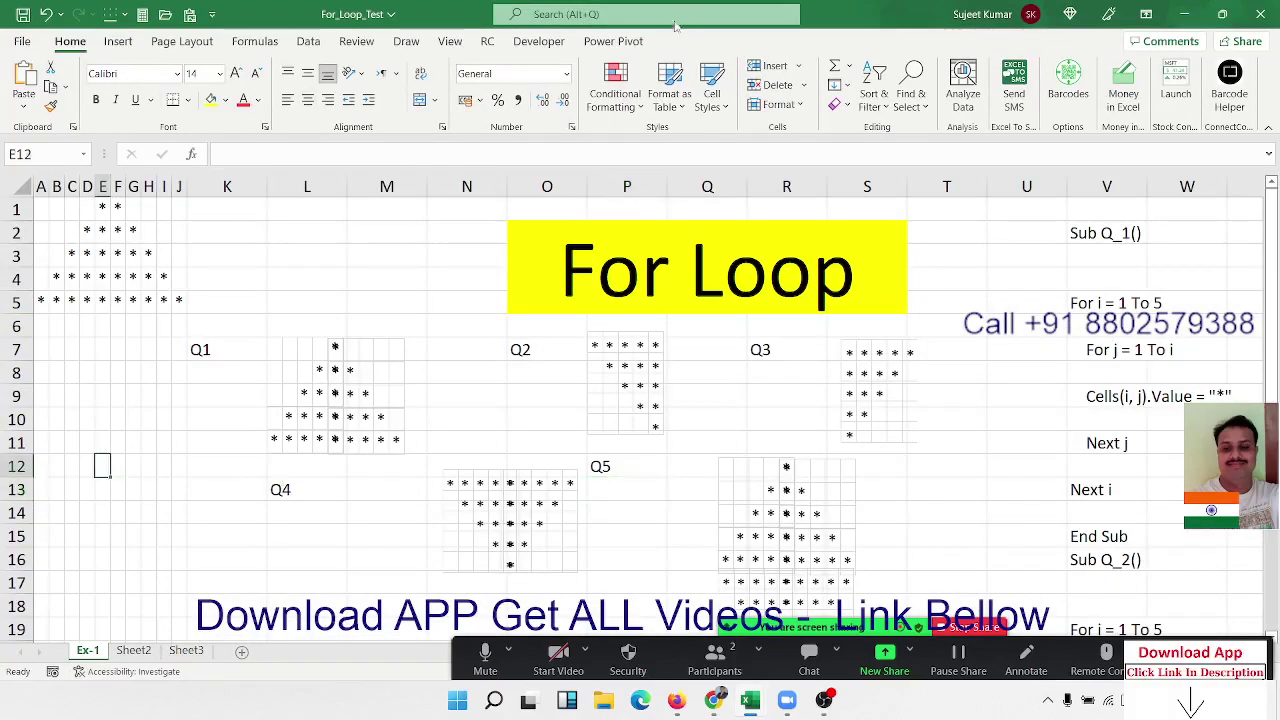
pyautogui.click(549, 46)
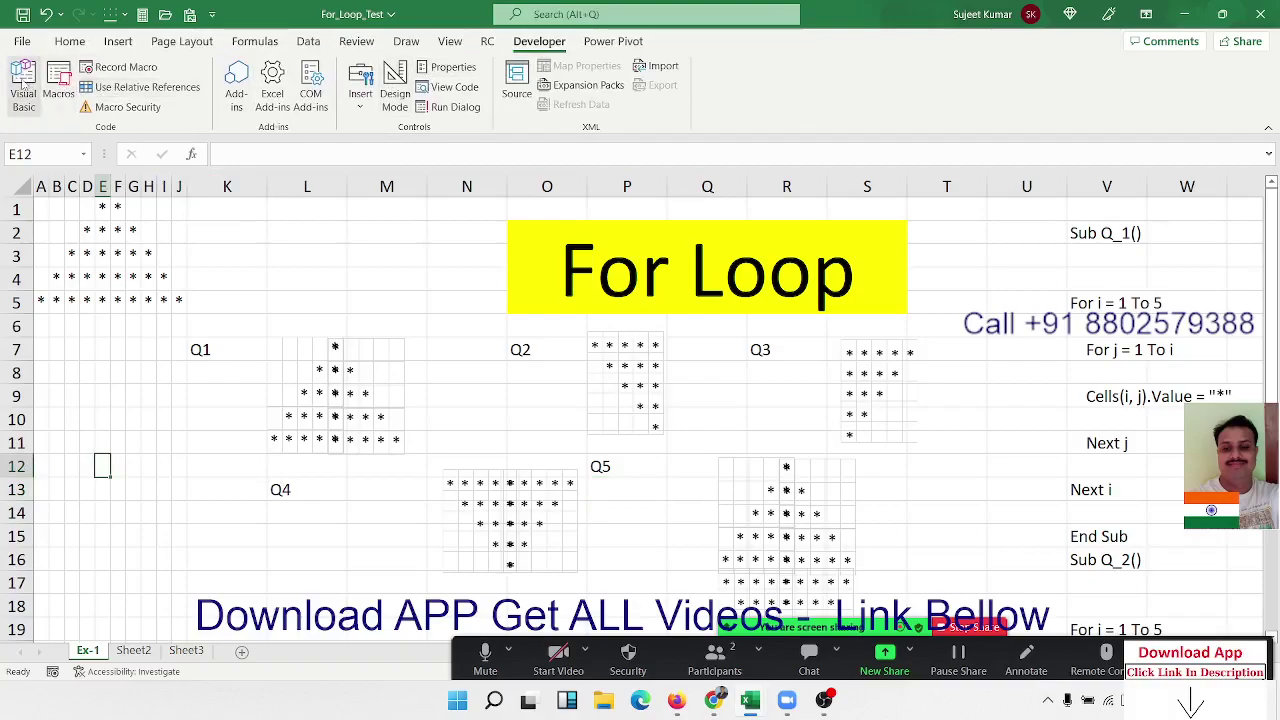
pyautogui.click(23, 82)
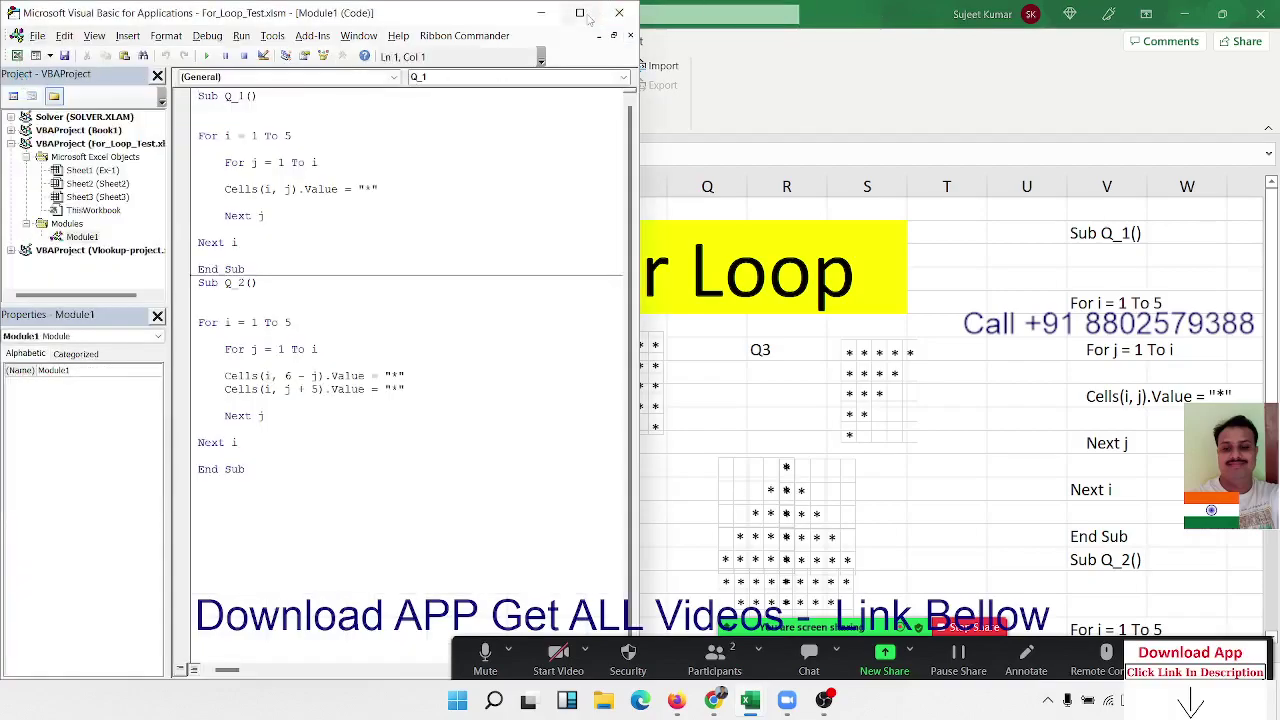
pyautogui.moveTo(586, 16)
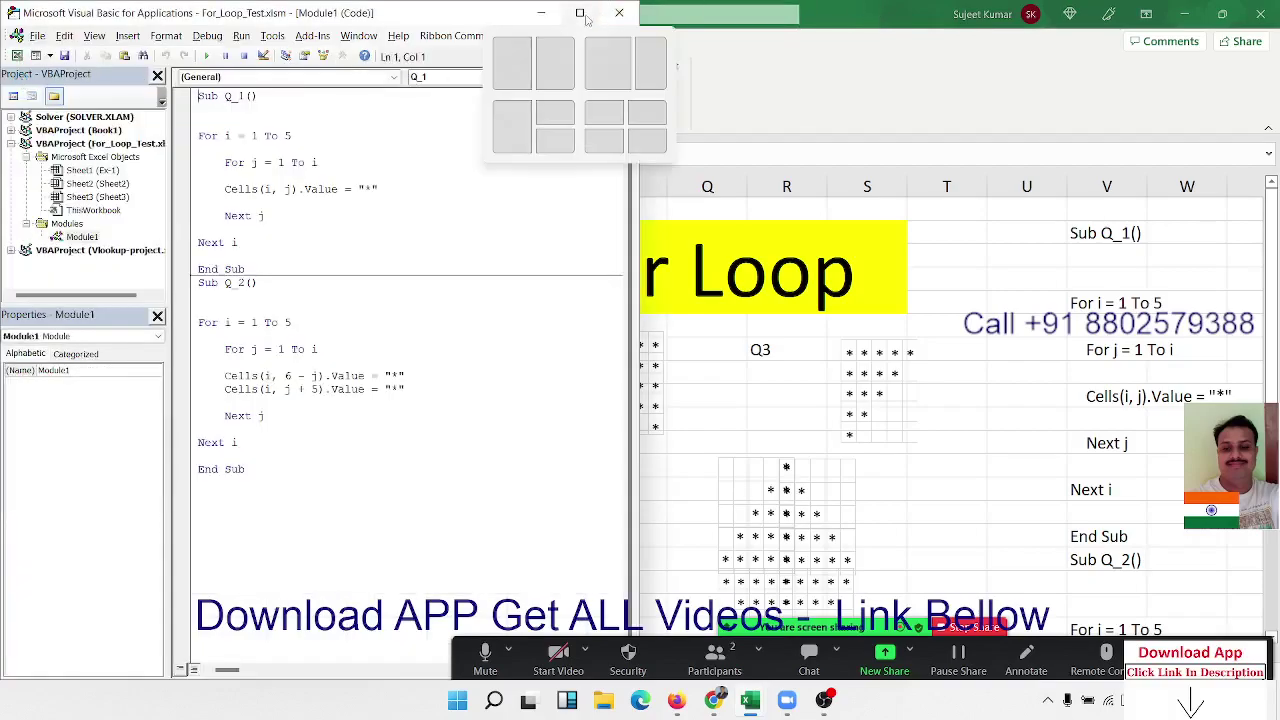
pyautogui.click(516, 58)
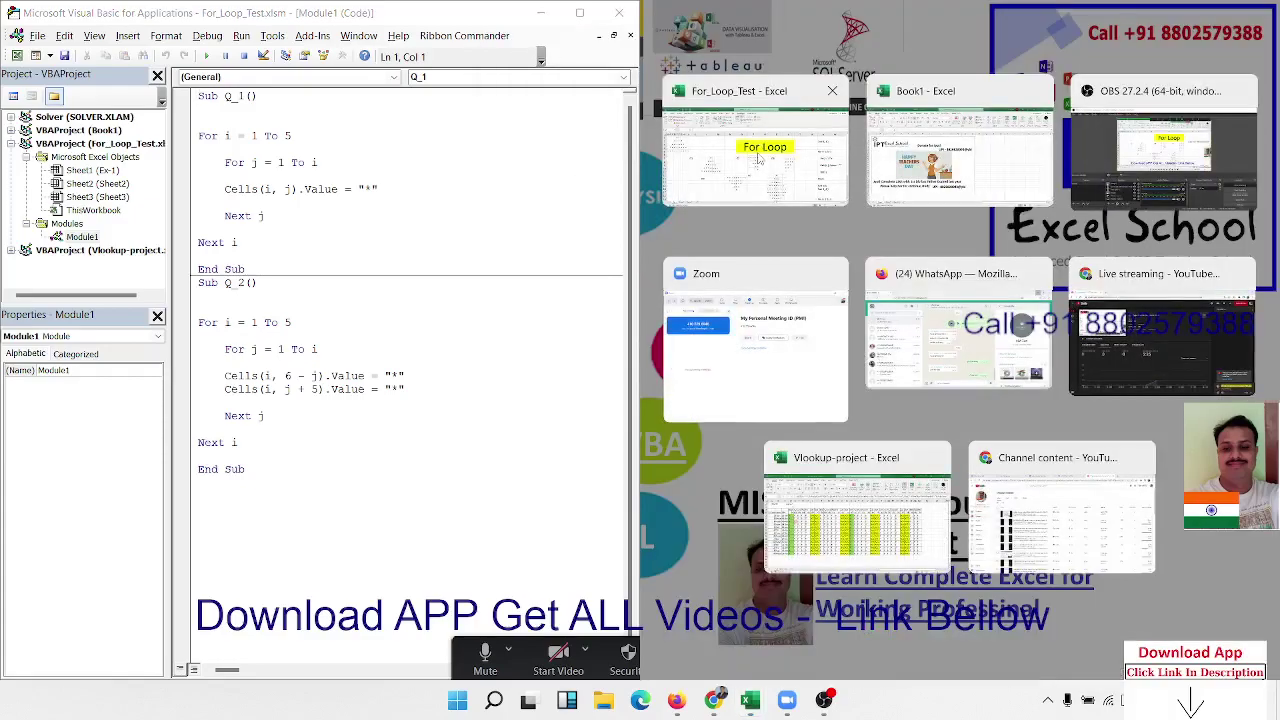
pyautogui.click(760, 157)
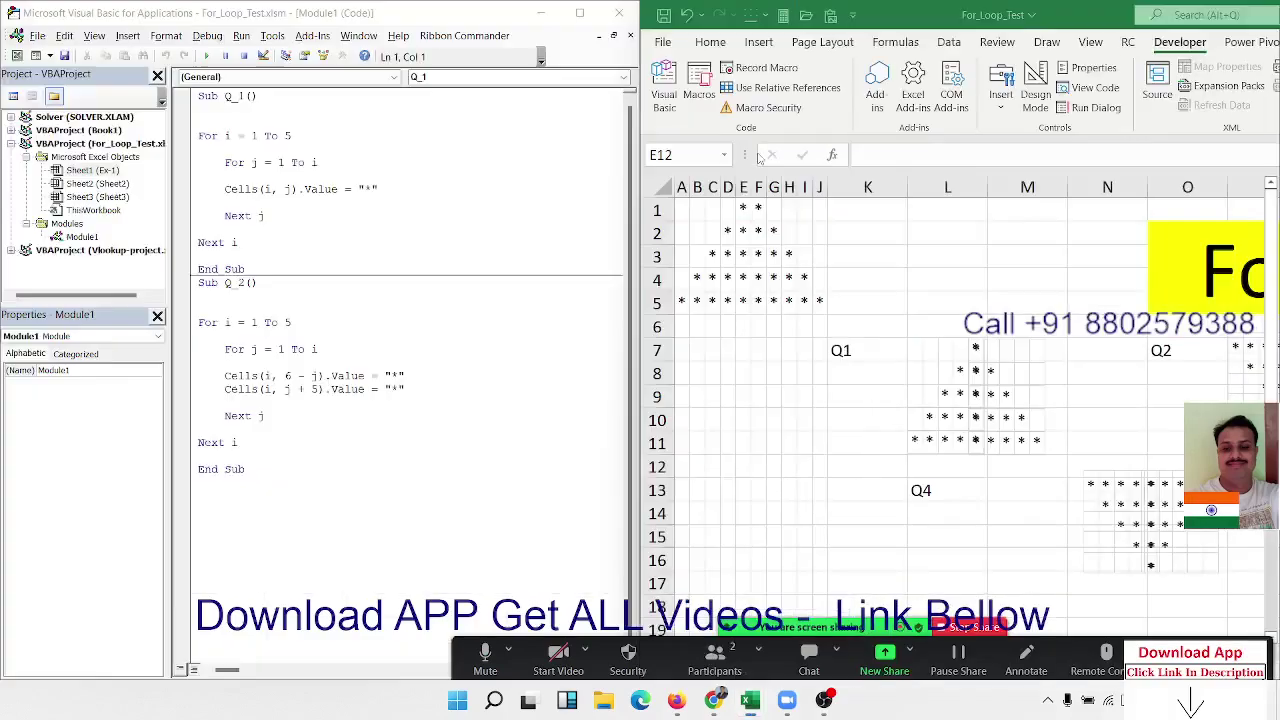
# Clear the stars from A1:J5 and run Q_1 to draw its five-row triangle.
pyautogui.click(789, 395)
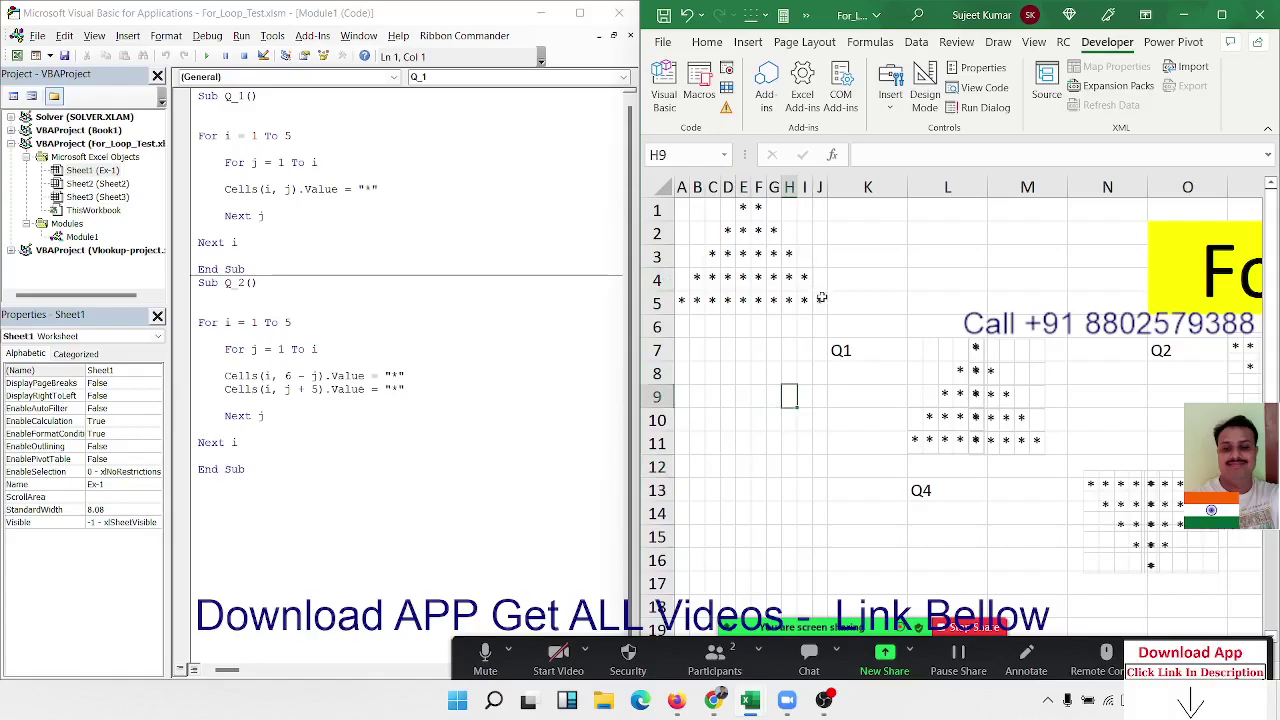
pyautogui.moveTo(821, 297); pyautogui.dragTo(662, 210)
pyautogui.press('Delete')
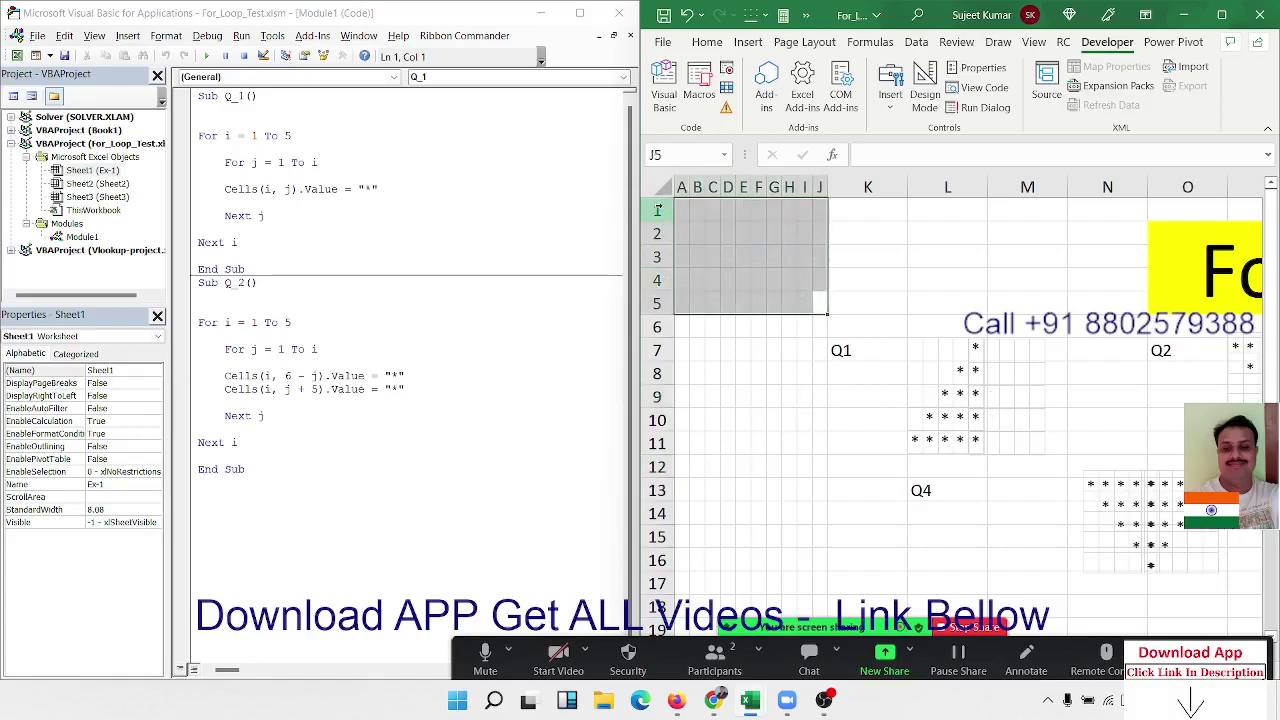
pyautogui.click(367, 157)
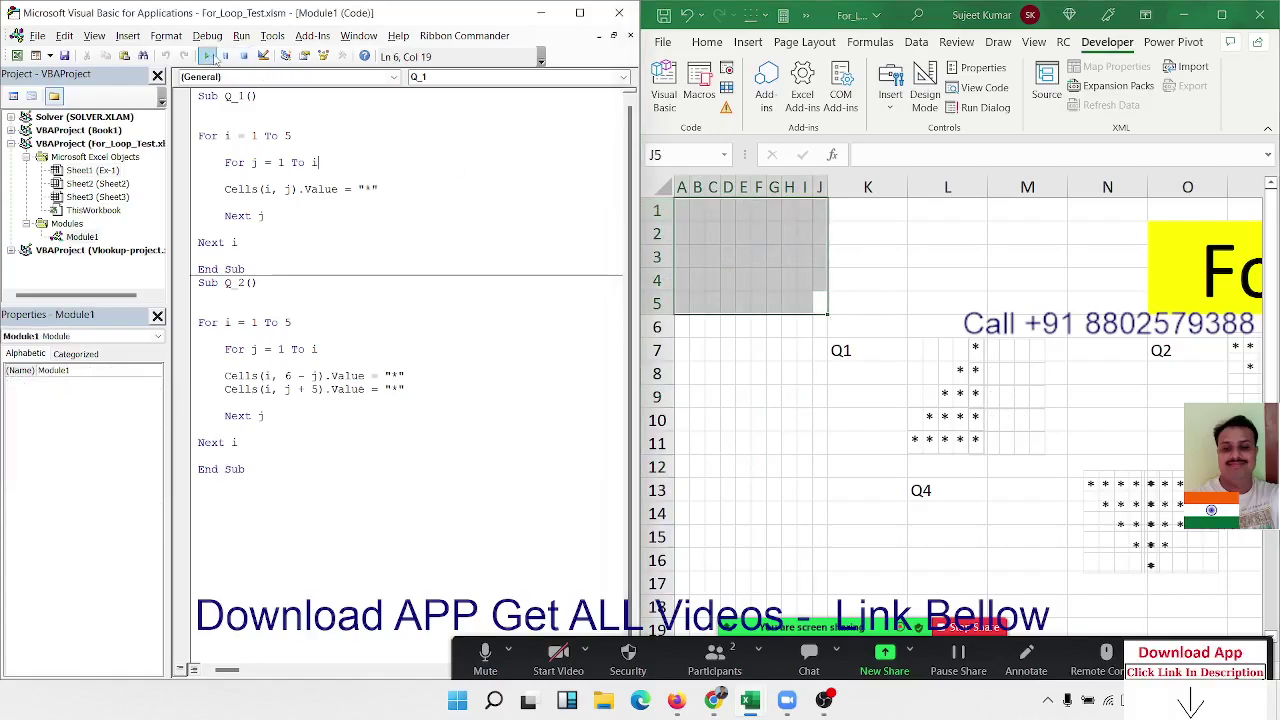
pyautogui.click(206, 56)
# Clear Q_1's star triangle from A1:J5 again.
pyautogui.click(820, 283)
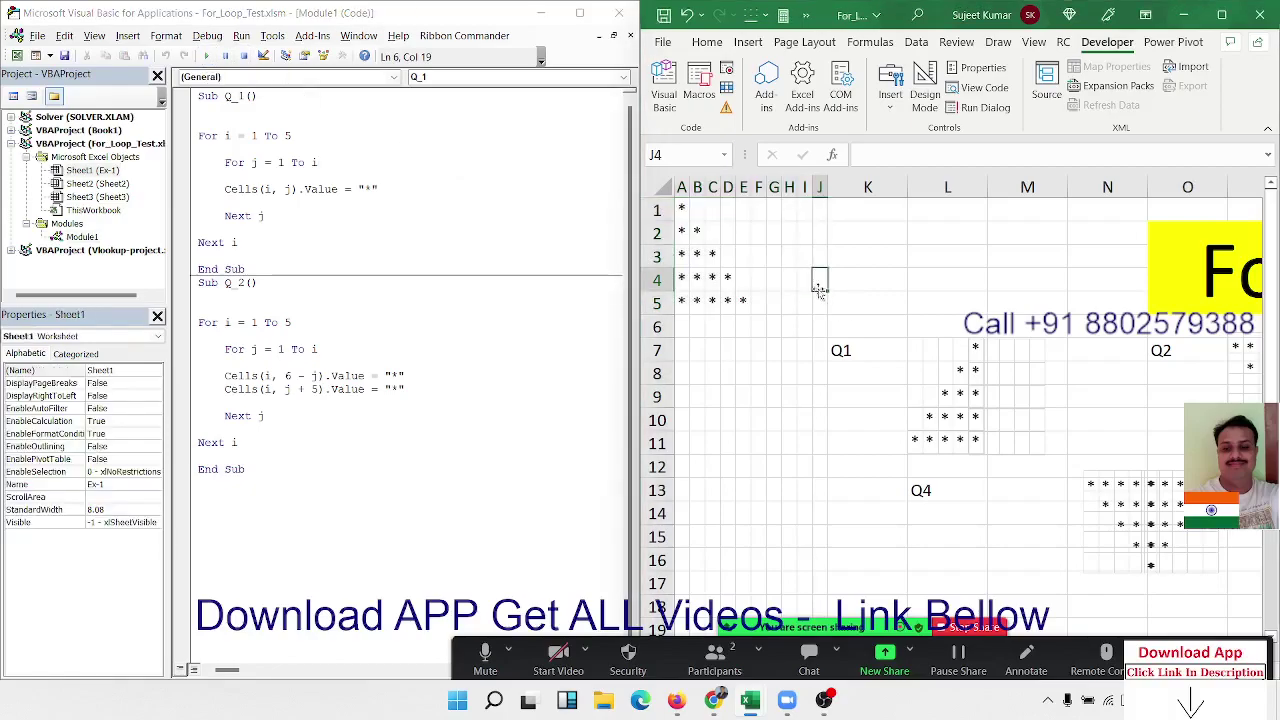
pyautogui.moveTo(821, 302); pyautogui.dragTo(682, 210)
pyautogui.press('Delete')
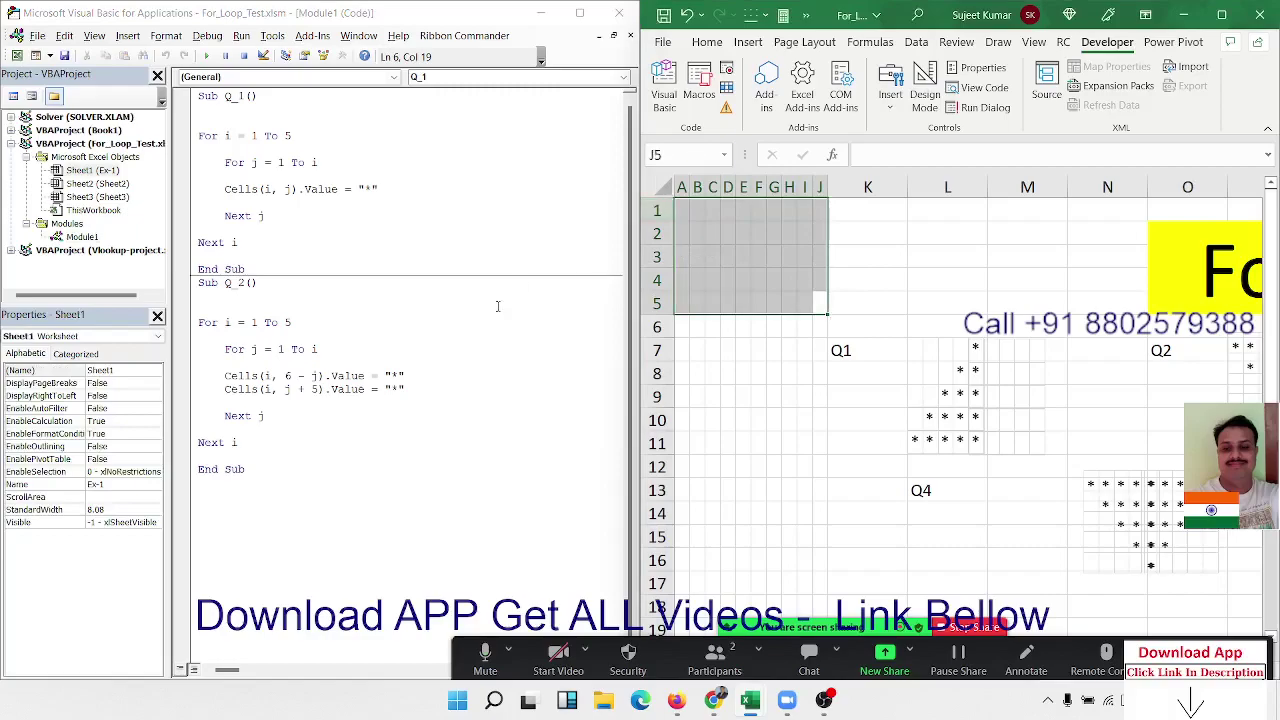
pyautogui.click(316, 389)
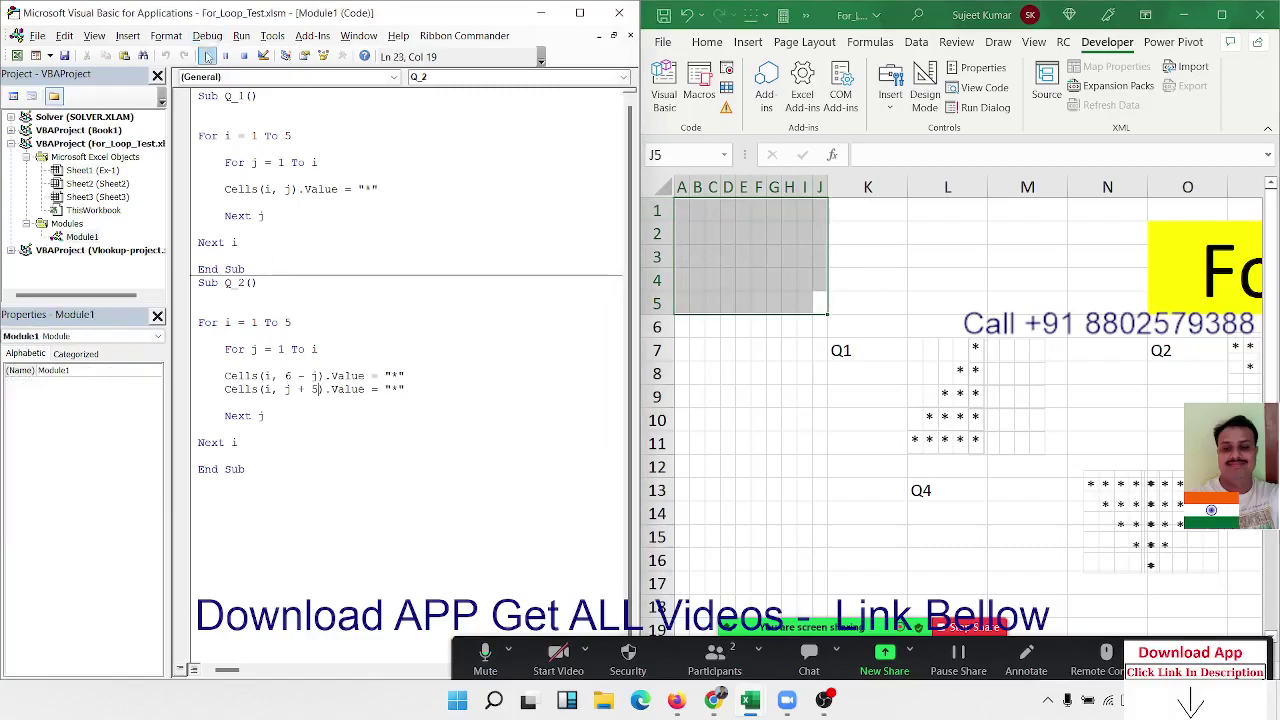
# Run Q_2 to draw a five-row centred star pyramid in A1:J5, then inspect the Q1 picture.
pyautogui.click(205, 55)
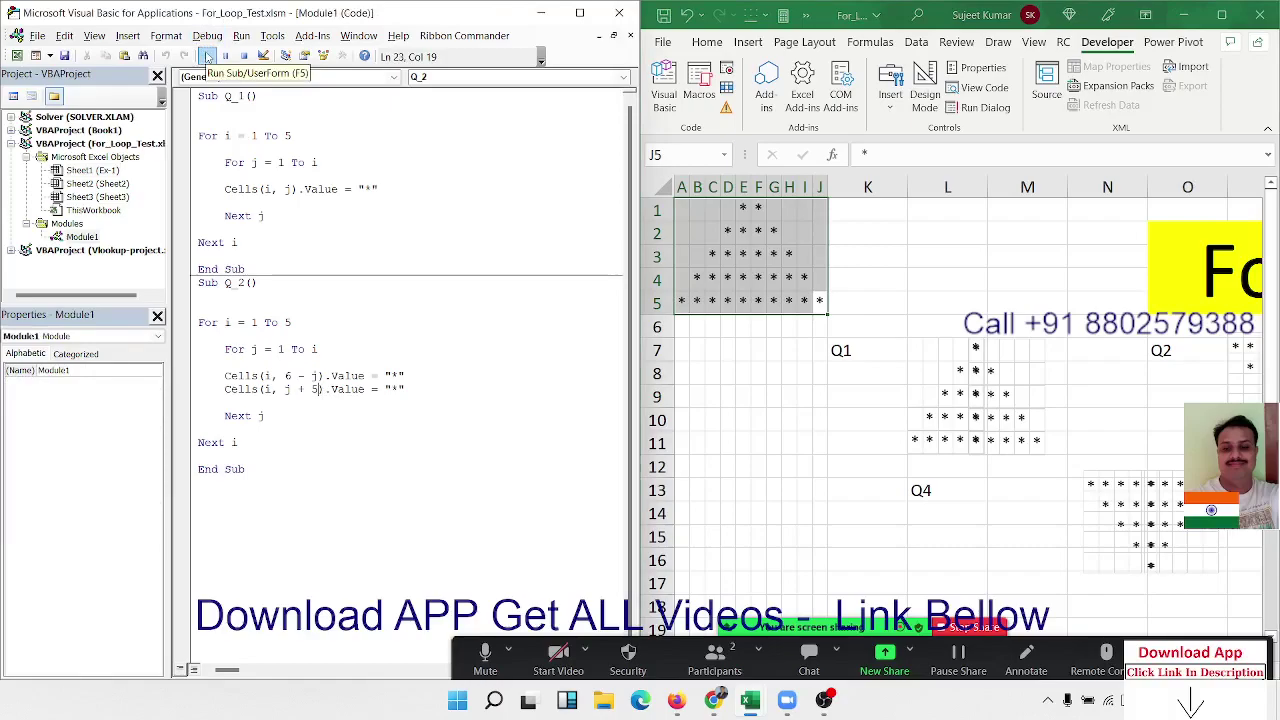
pyautogui.click(207, 57)
pyautogui.click(820, 373)
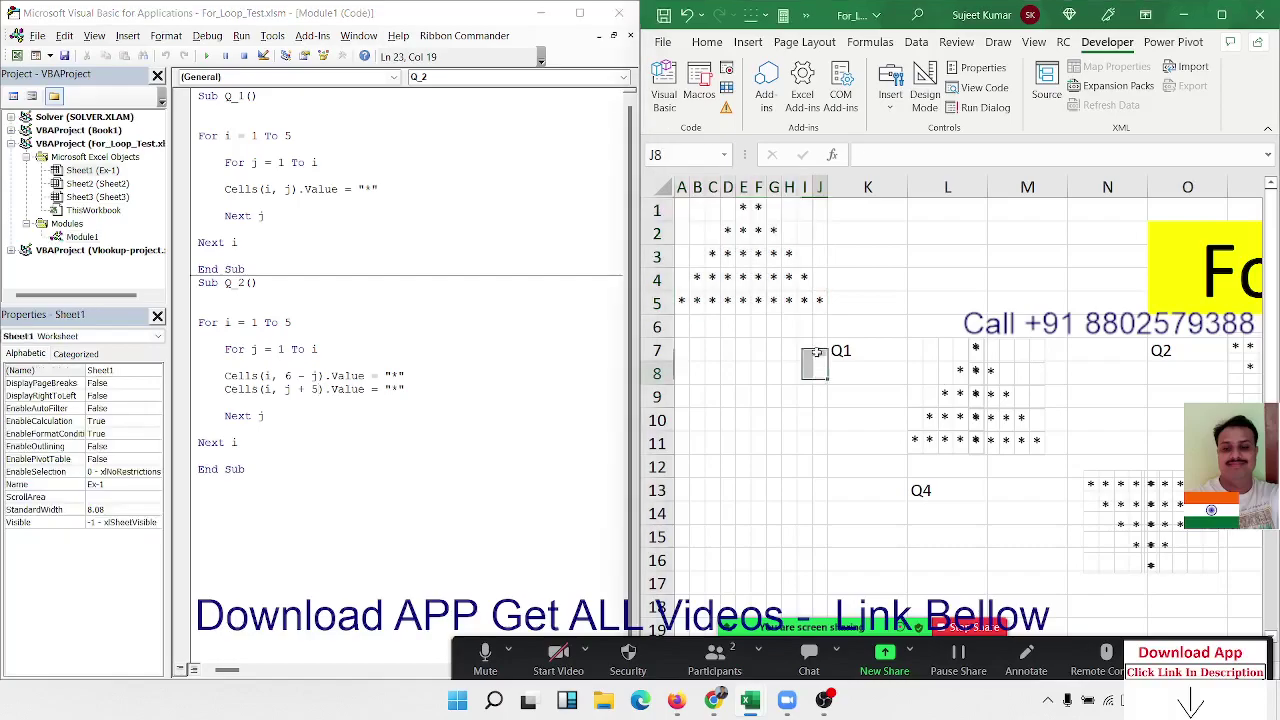
pyautogui.click(963, 370)
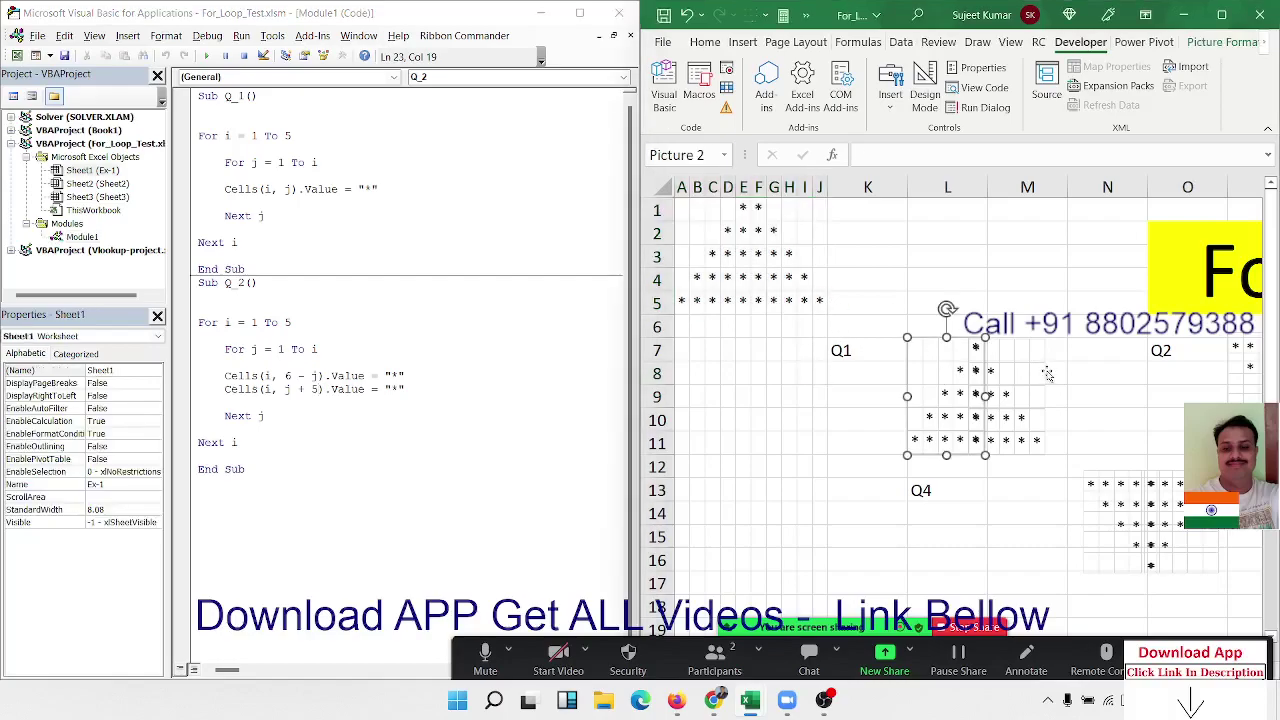
pyautogui.click(1028, 378)
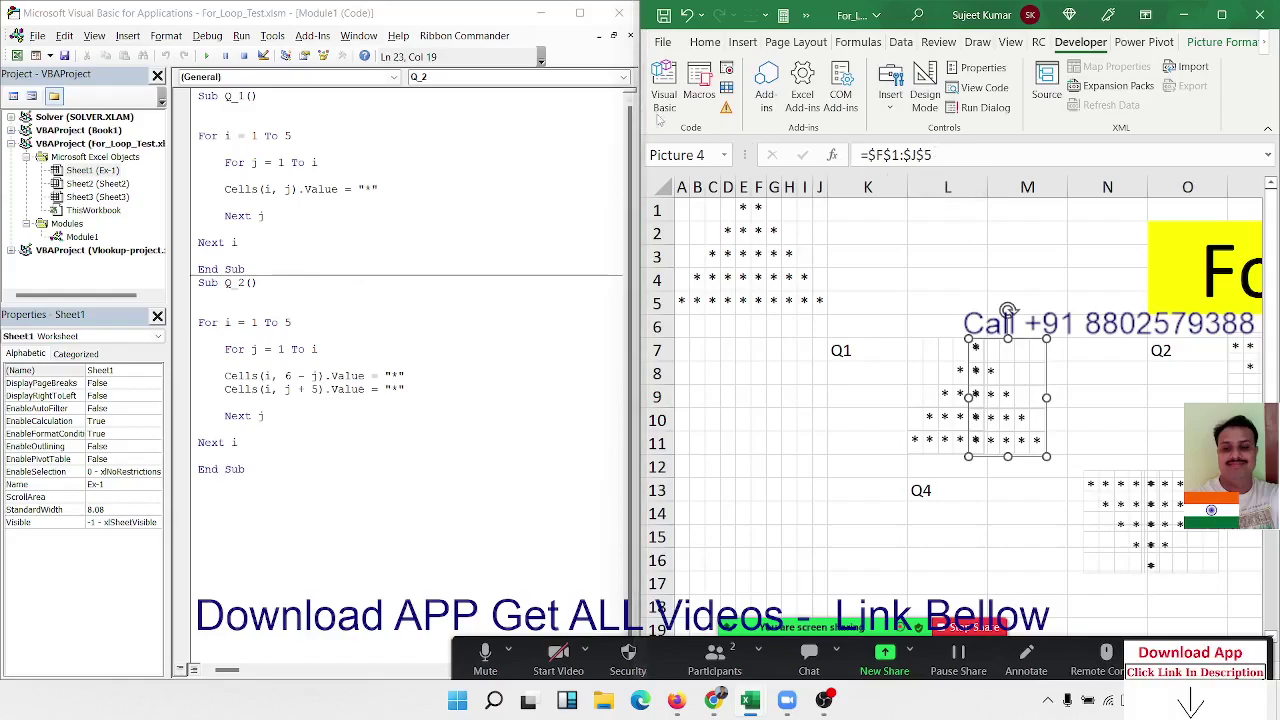
pyautogui.click(816, 444)
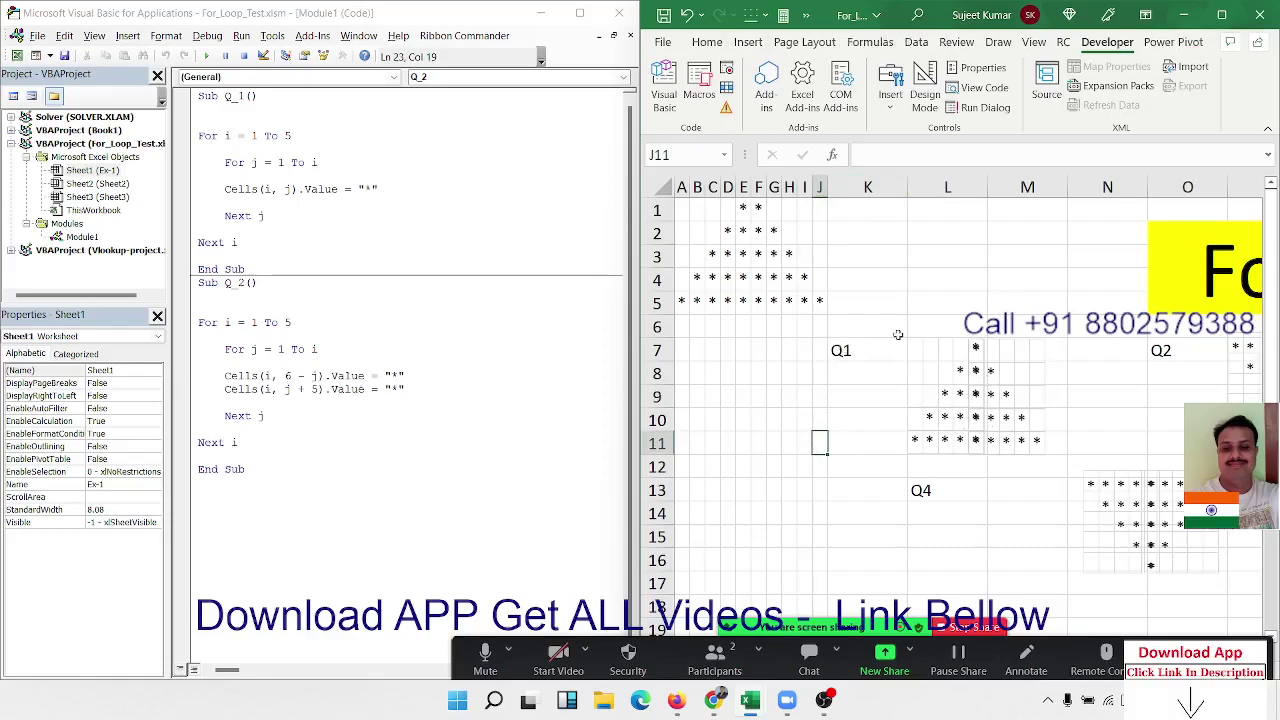
# Scroll right to columns N–T and select the Q2 pattern picture.
pyautogui.click(1016, 305)
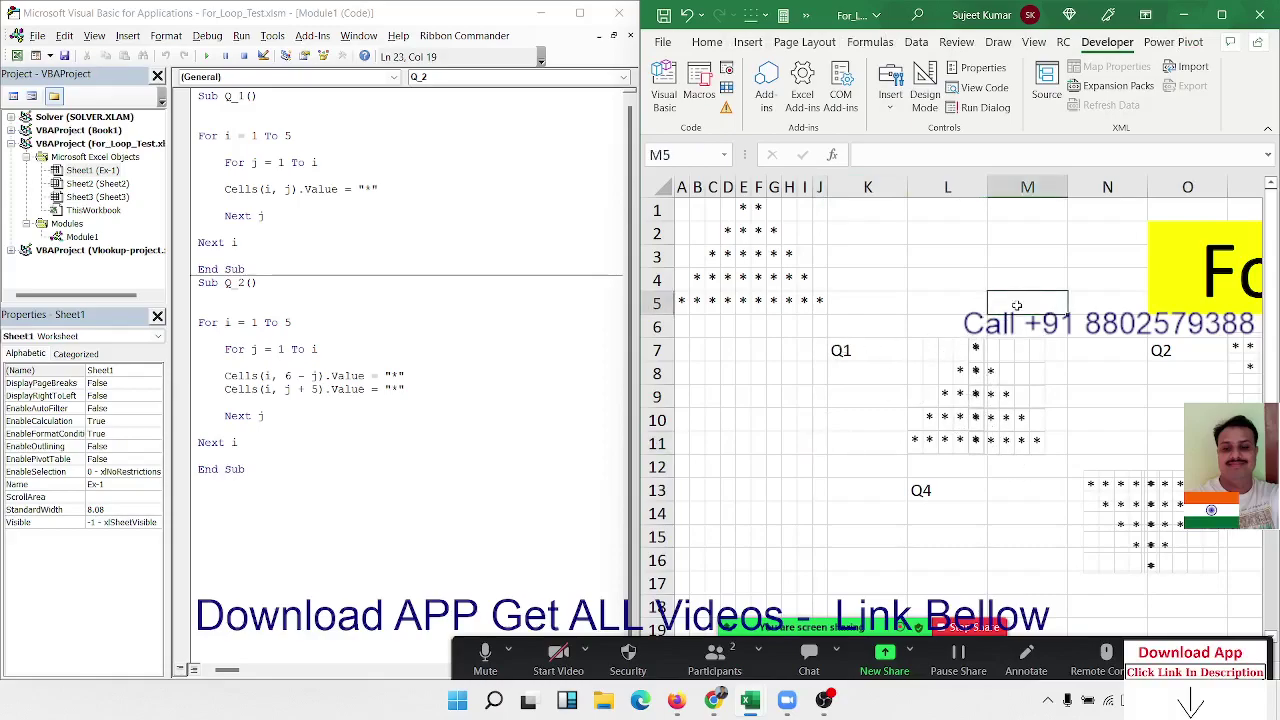
pyautogui.hscroll(5, 1016, 305)
pyautogui.click(873, 367)
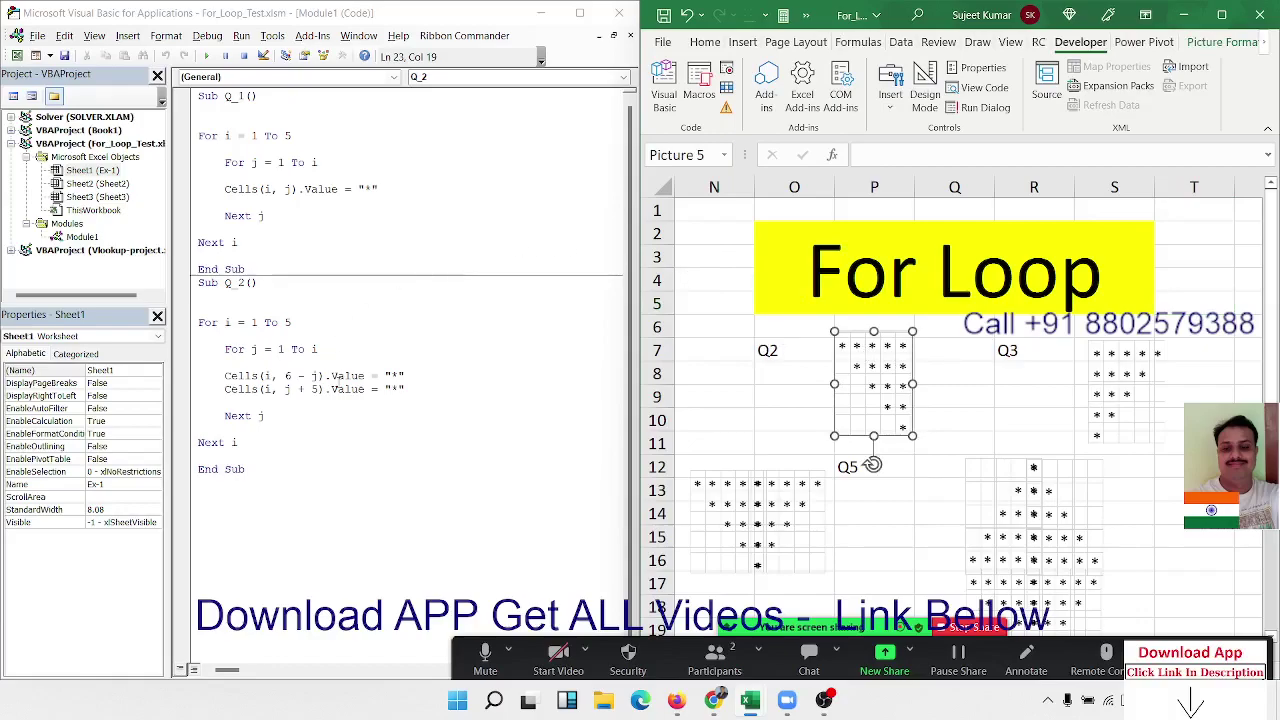
# Add a new Sub Q_2() macro below the existing End Sub.
pyautogui.click(255, 473)
pyautogui.press('Return')
pyautogui.press('Return')
pyautogui.press('Return')
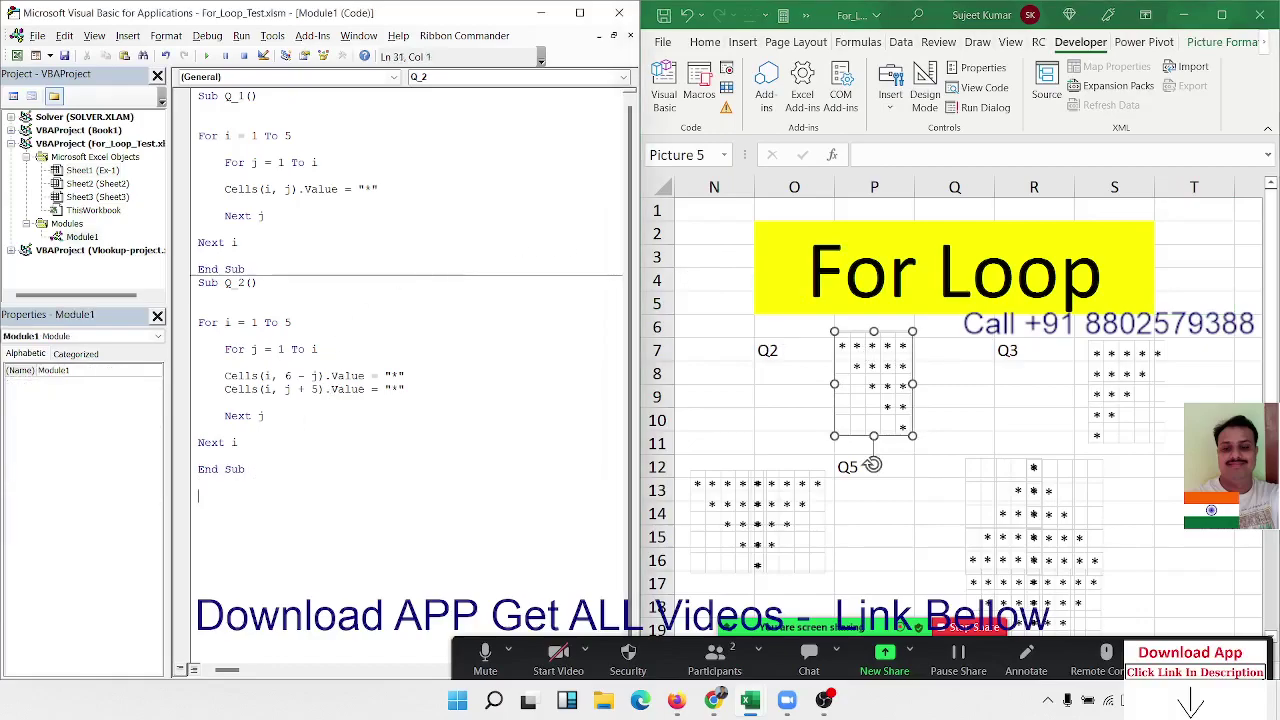
pyautogui.press('Return')
pyautogui.press('Return')
pyautogui.press('Return')
pyautogui.press('Return')
pyautogui.press('Return')
pyautogui.press('Return')
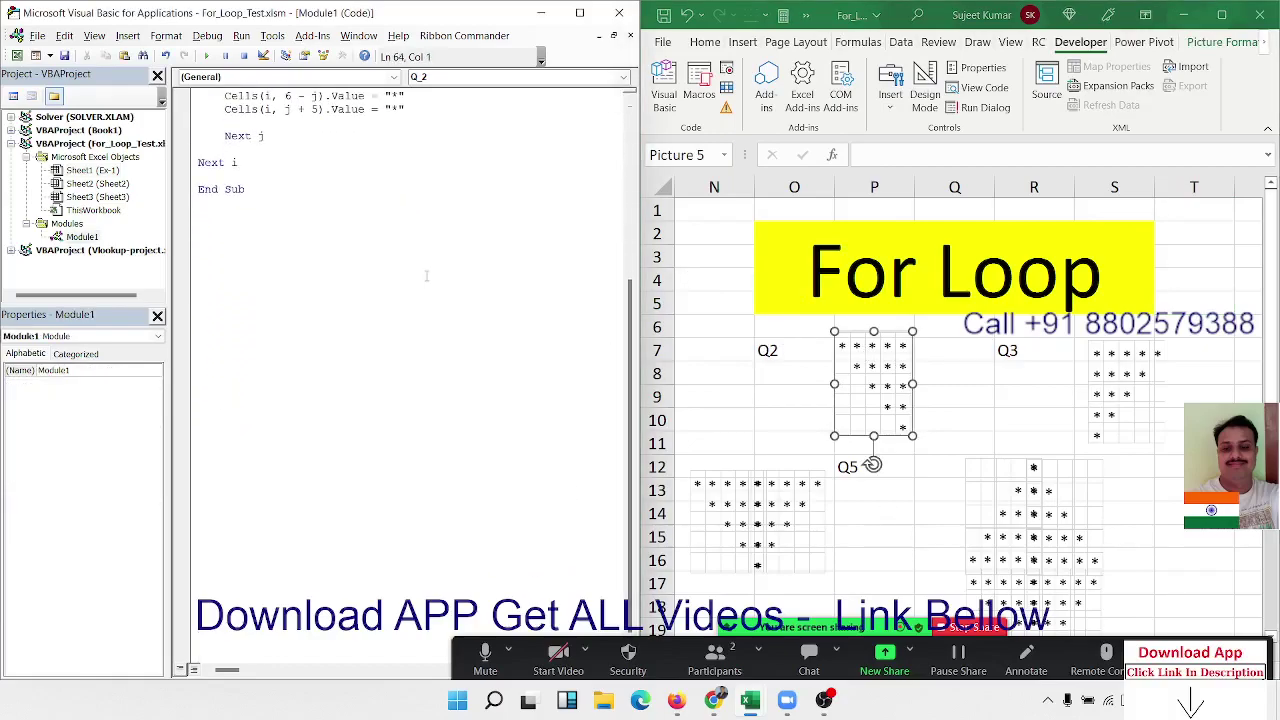
pyautogui.click(255, 245)
pyautogui.write('sub ')
pyautogui.write('Q_')
pyautogui.write('2()')
pyautogui.press('Return')
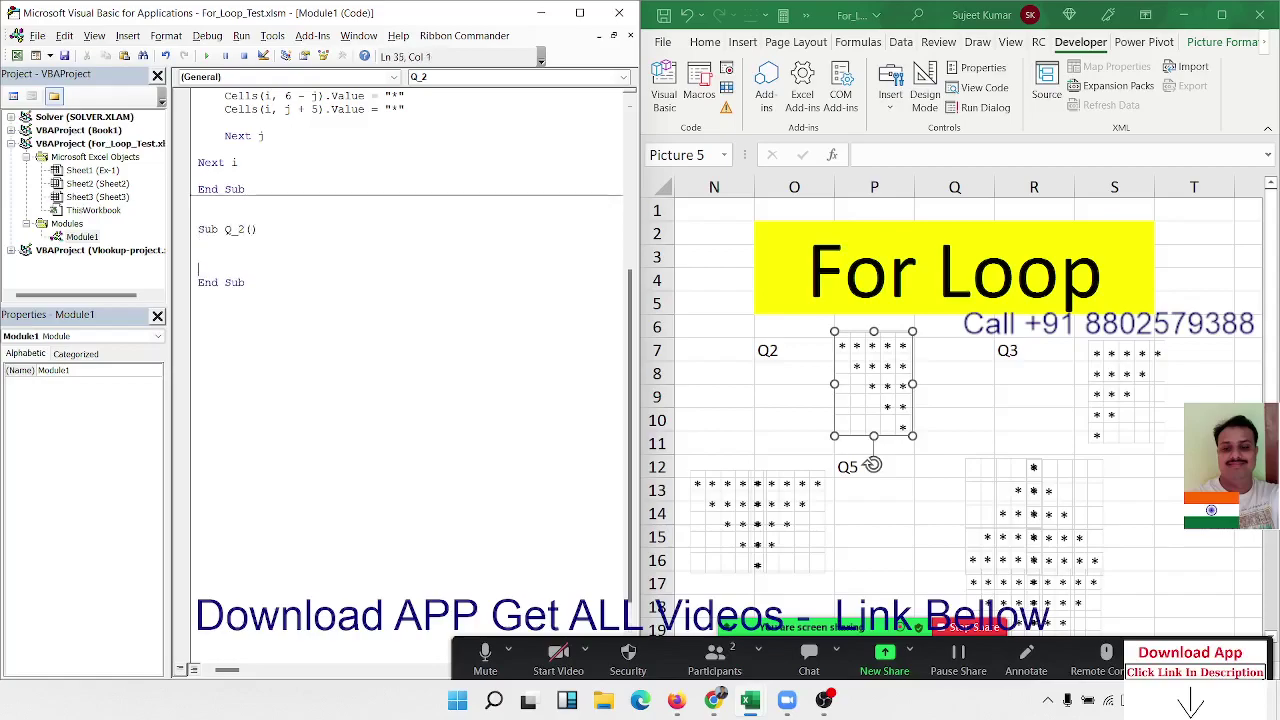
pyautogui.press('Return')
pyautogui.press('Return')
pyautogui.press('Up')
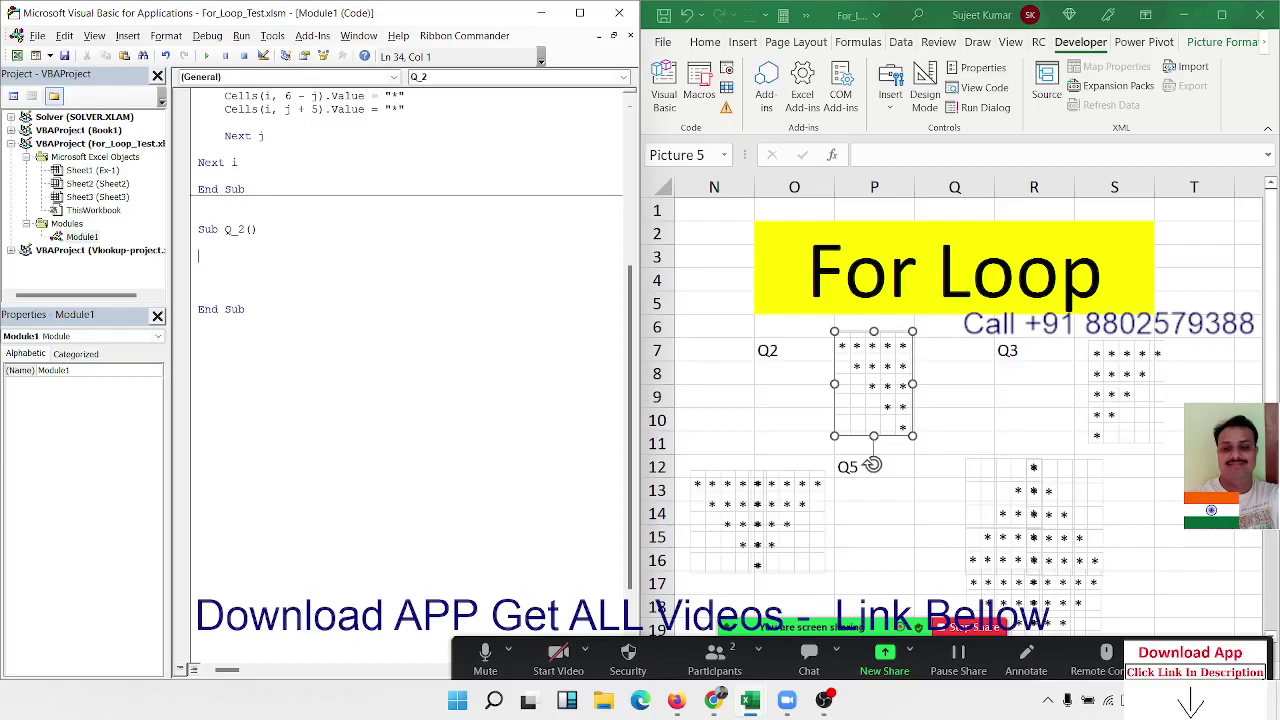
# Write nested loops: For i = 1 To 5 / Next i around For j = 1 To 5 / Next j.
pyautogui.write('f')
pyautogui.write('or i =')
pyautogui.write('1to')
pyautogui.write('5')
pyautogui.press('Return')
pyautogui.press('Return')
pyautogui.press('Return')
pyautogui.press('Return')
pyautogui.write('n')
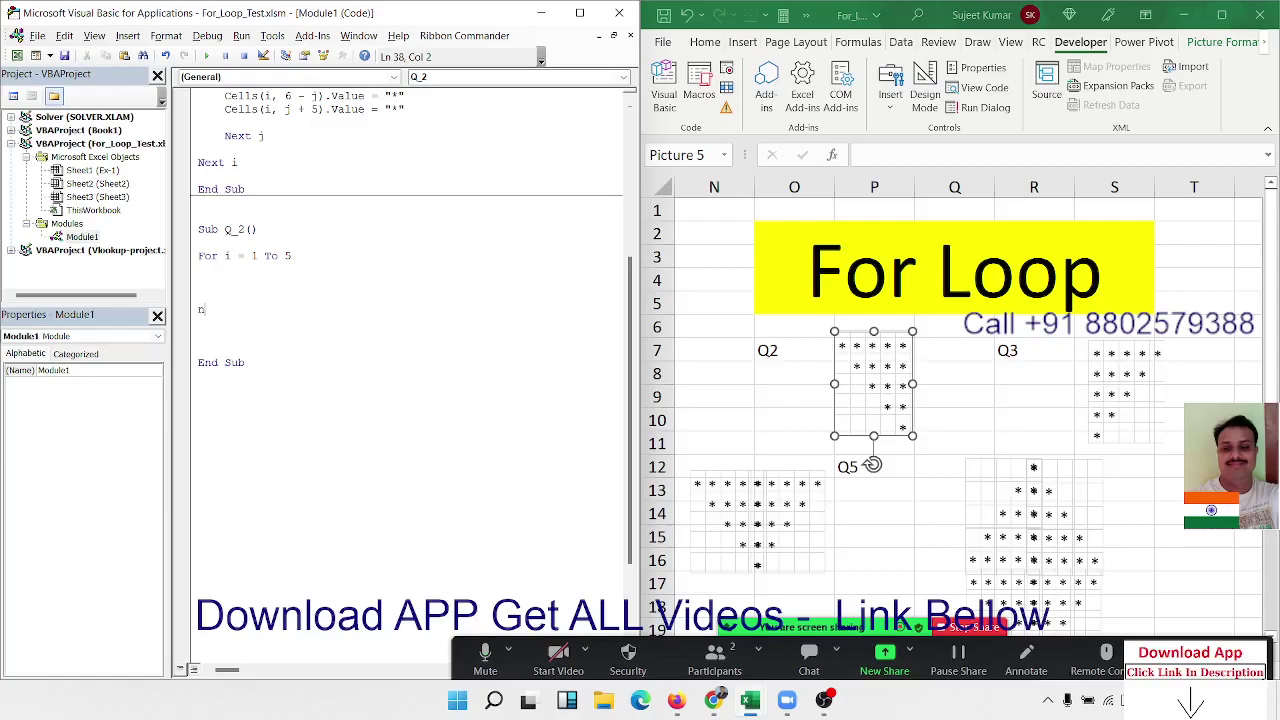
pyautogui.write('ext i')
pyautogui.press('Return')
pyautogui.press('Up')
pyautogui.press('Up')
pyautogui.write('for j')
pyautogui.write(' =1 t')
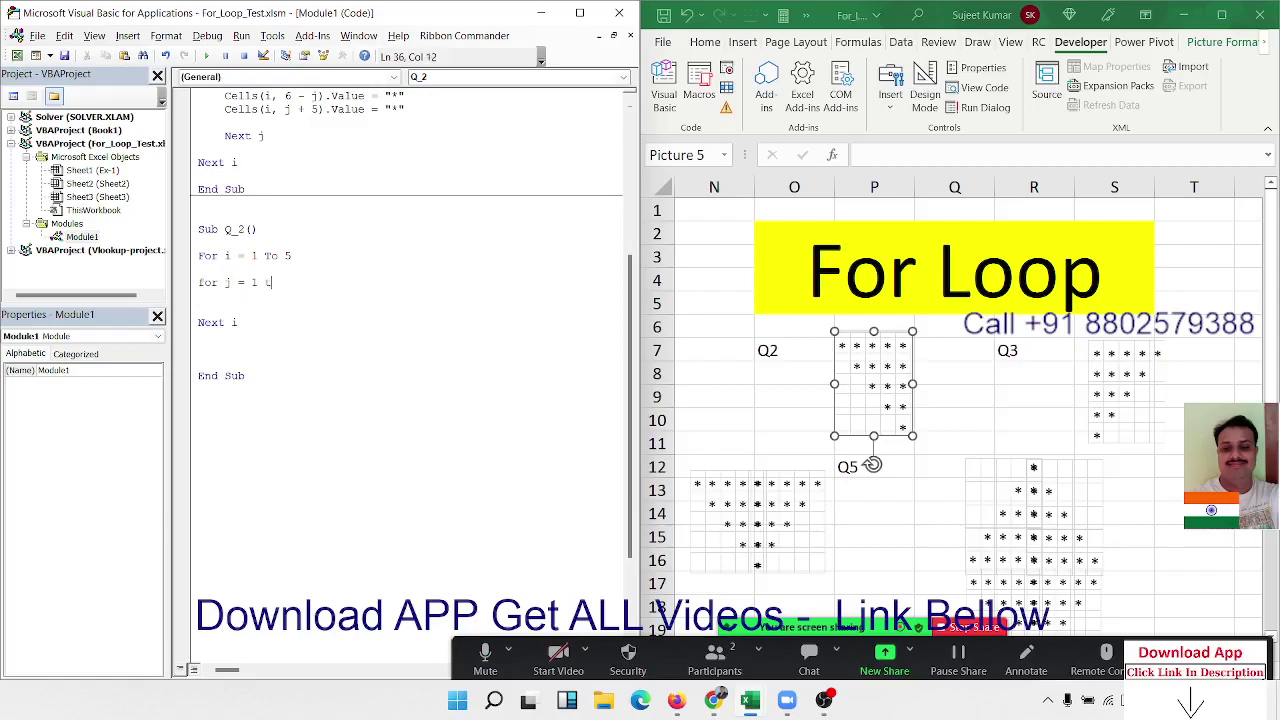
pyautogui.write('o 5')
pyautogui.press('Return')
# Change the j loop's upper bound to i and start the Cells(i, j).Value = line.
pyautogui.press('Return')
pyautogui.press('Return')
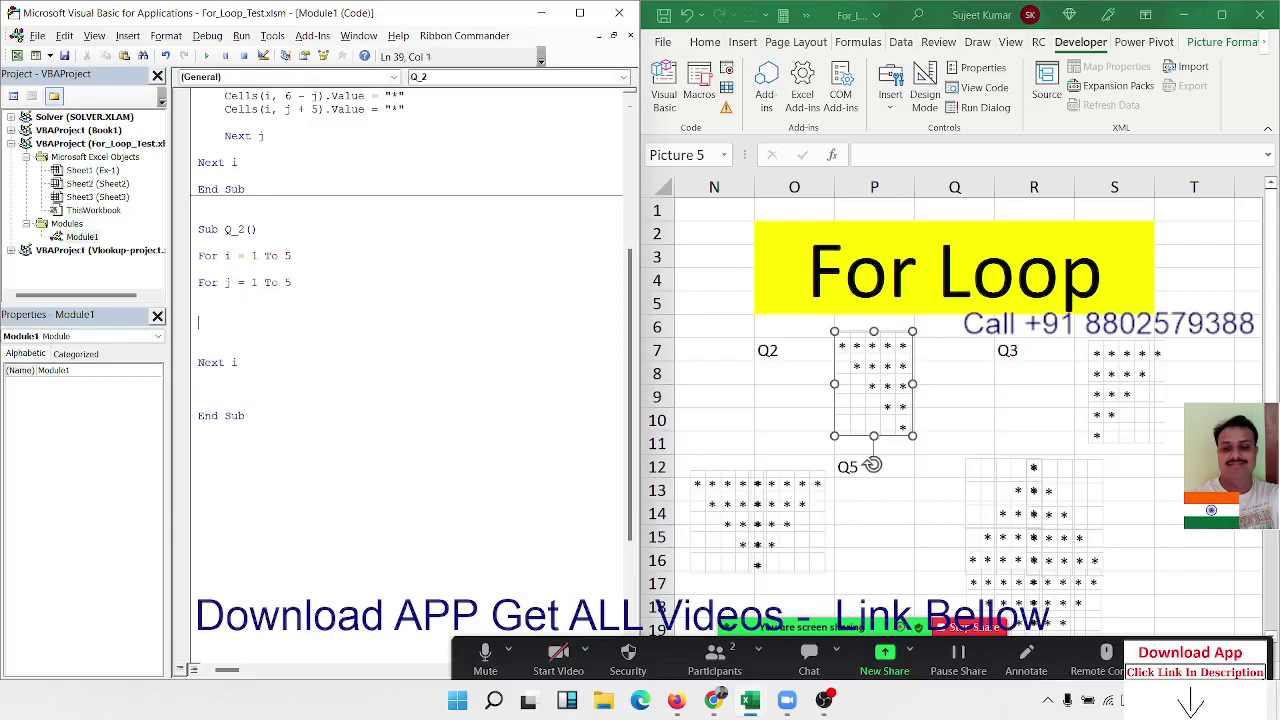
pyautogui.write('next ')
pyautogui.write('j')
pyautogui.doubleClick(303, 288)
pyautogui.write('i')
pyautogui.press('Down')
pyautogui.press('Return')
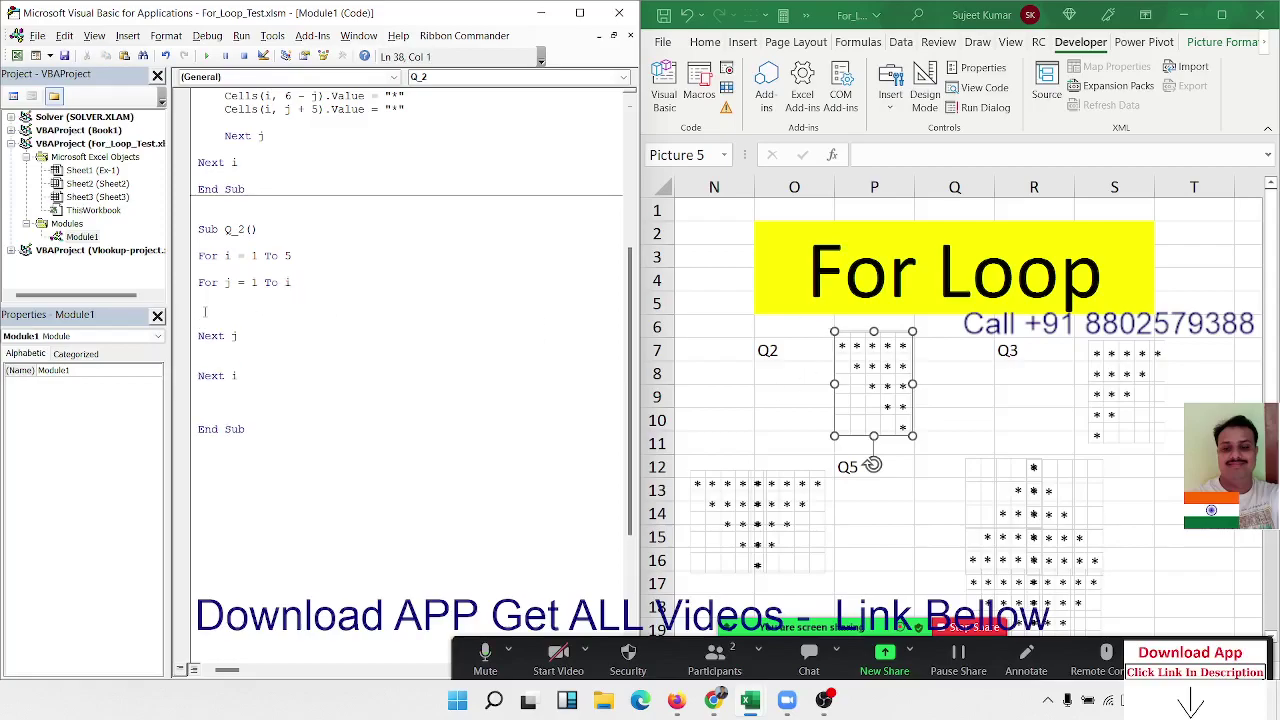
pyautogui.write('cells(')
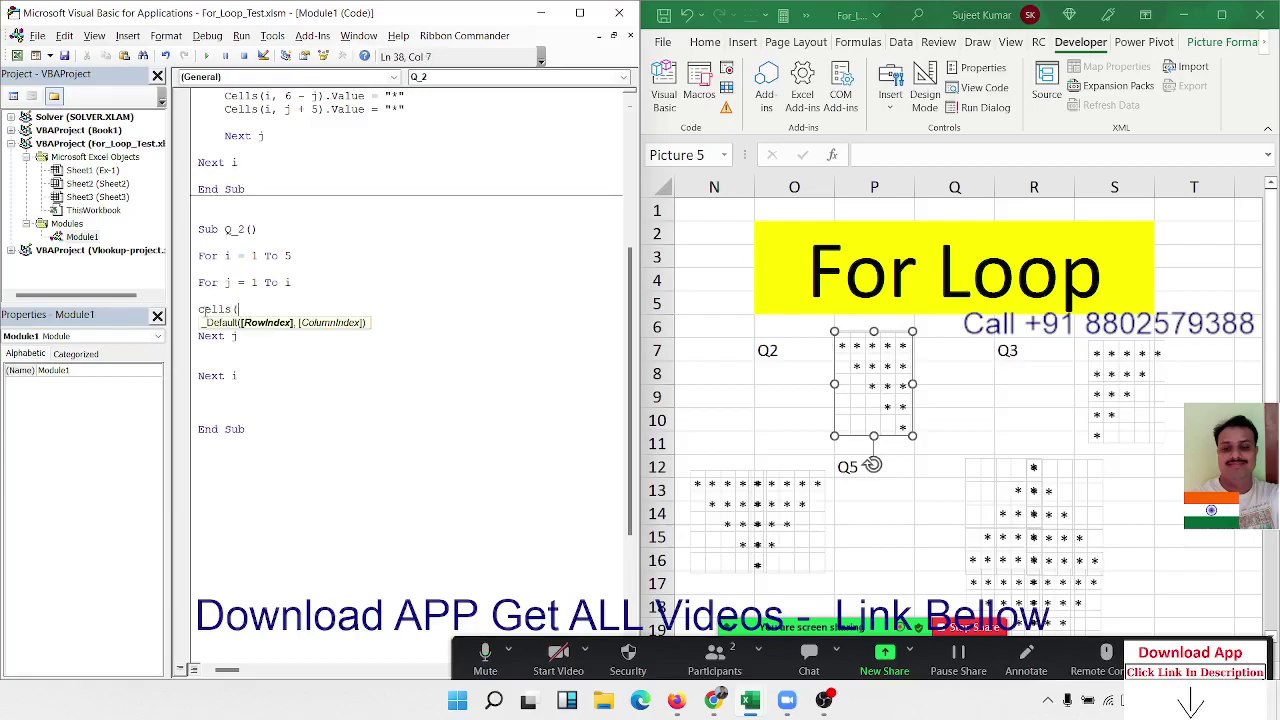
pyautogui.write('i,j')
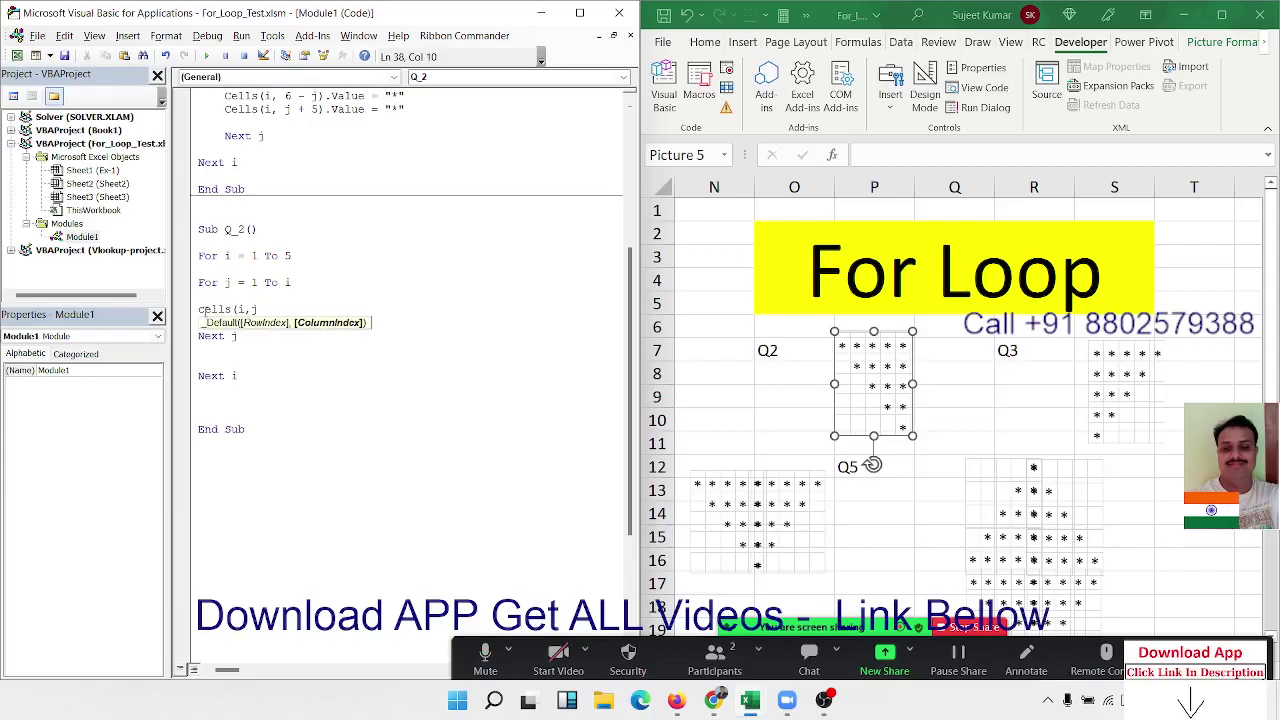
pyautogui.write(').va')
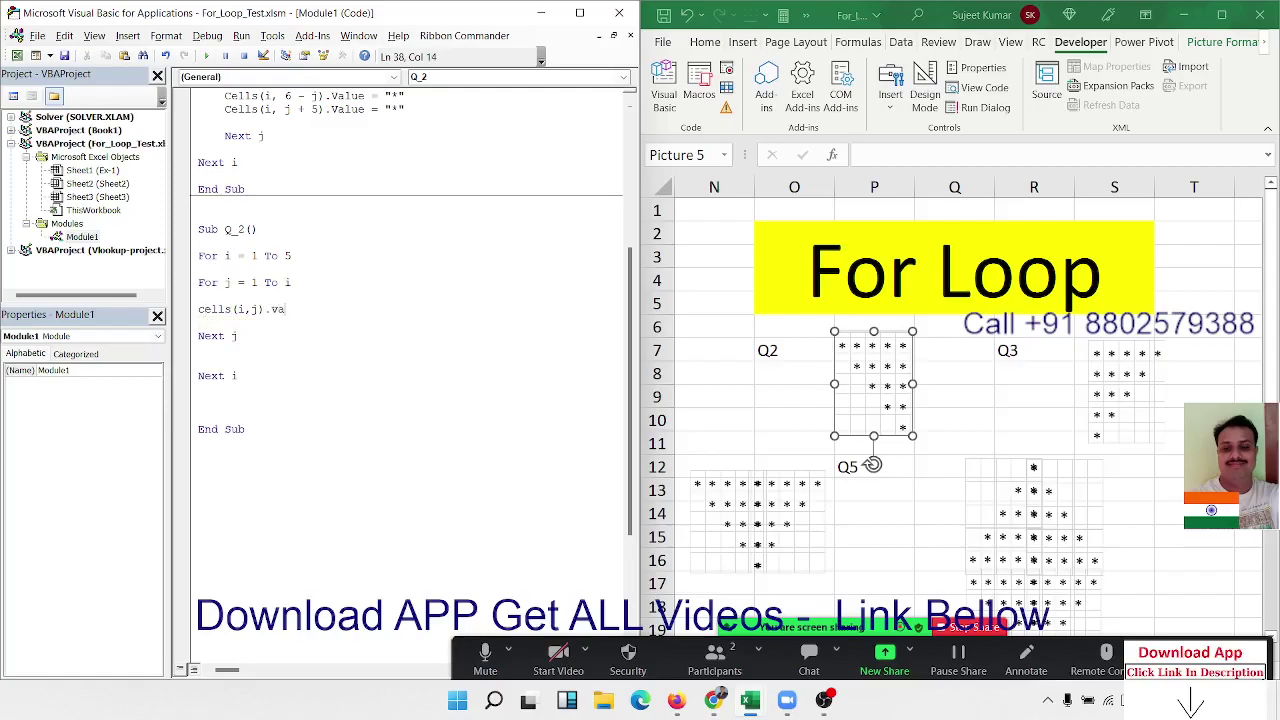
pyautogui.write('lue = ')
pyautogui.write('"')
pyautogui.click(314, 355)
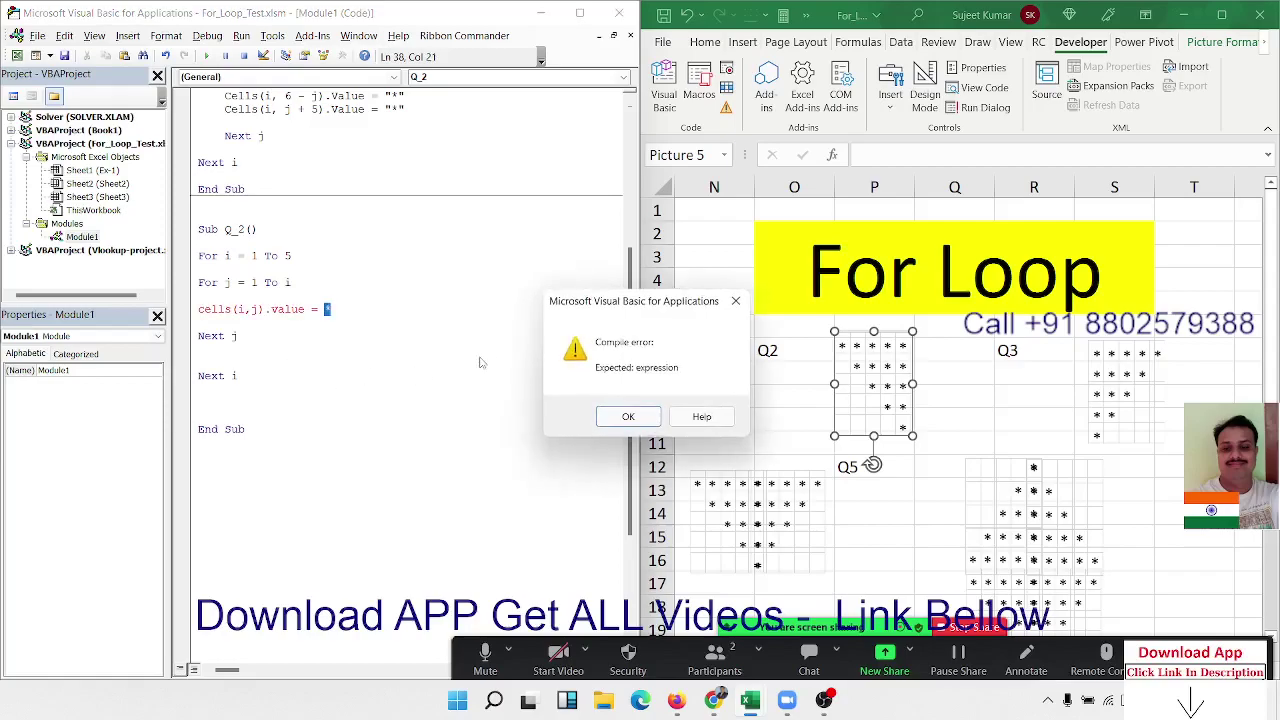
# Finish the inner-loop line as Cells(i, j).Value = "*".
pyautogui.click(620, 414)
pyautogui.write('"*')
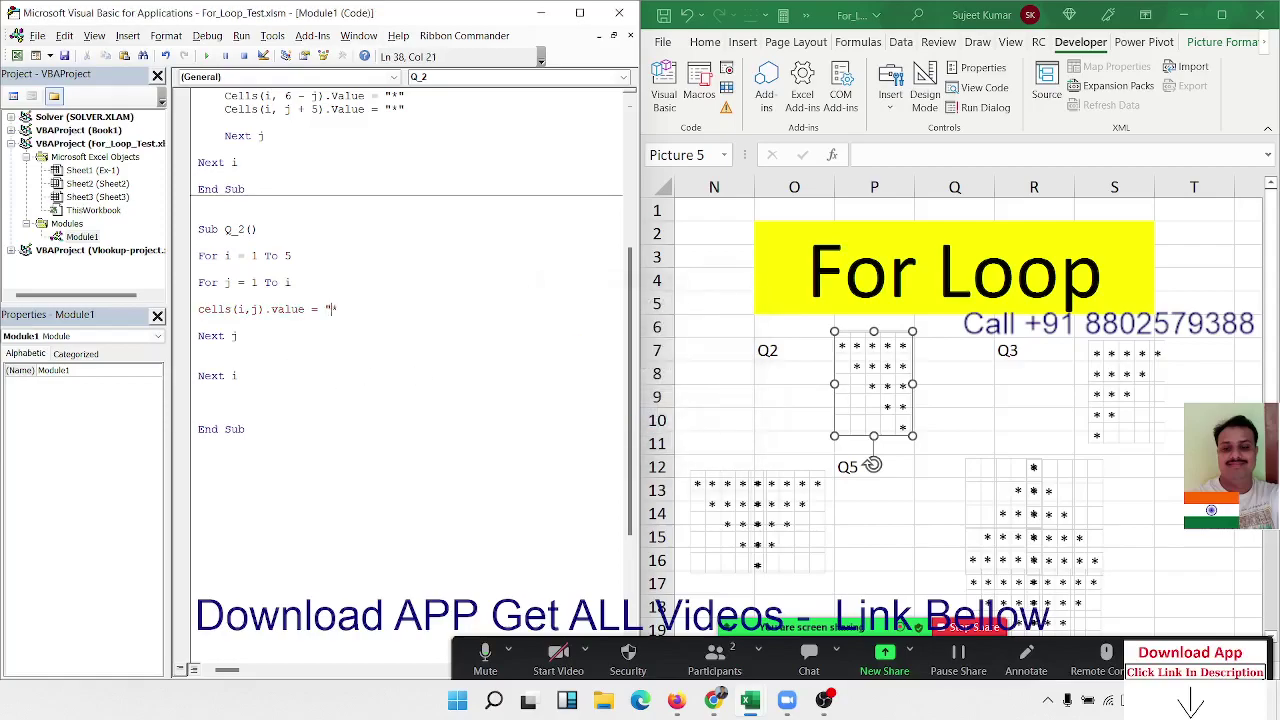
pyautogui.click(199, 322)
# Select A1:J5 on the worksheet and delete the old asterisk pyramid.
pyautogui.click(773, 377)
pyautogui.press('Up')
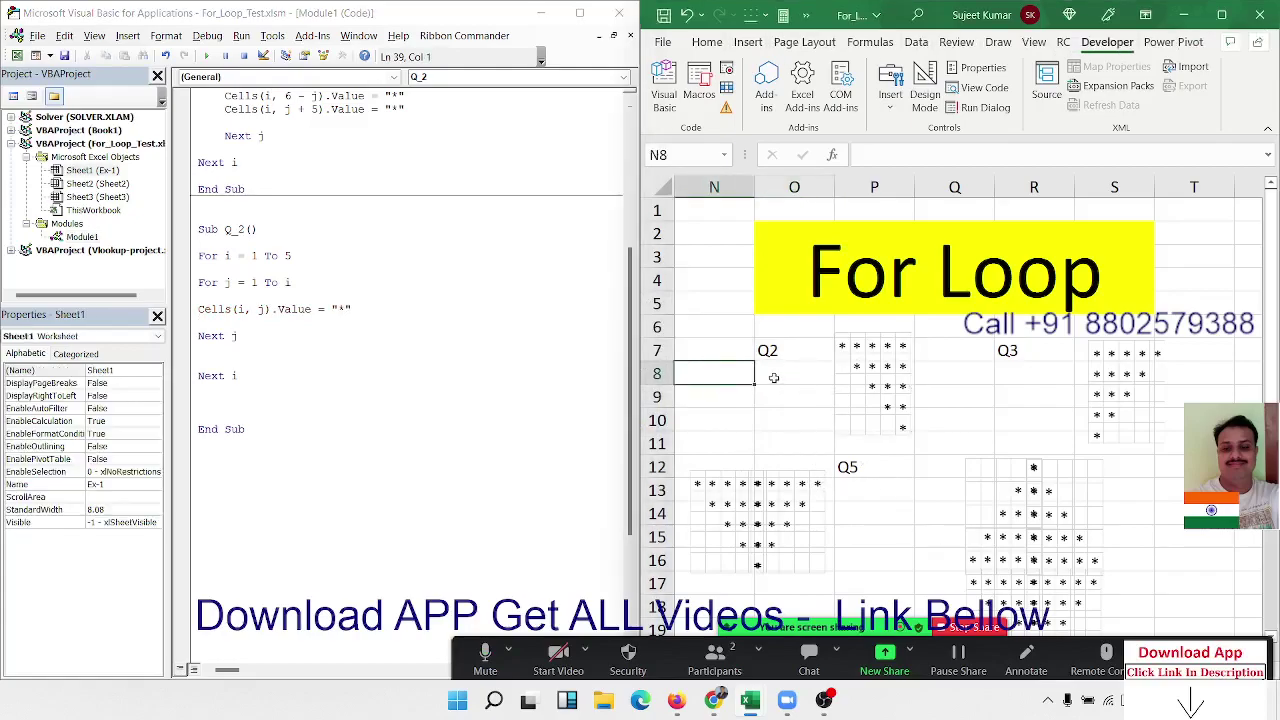
pyautogui.press('Home')
pyautogui.press('Up')
pyautogui.press('Up')
pyautogui.press('Up')
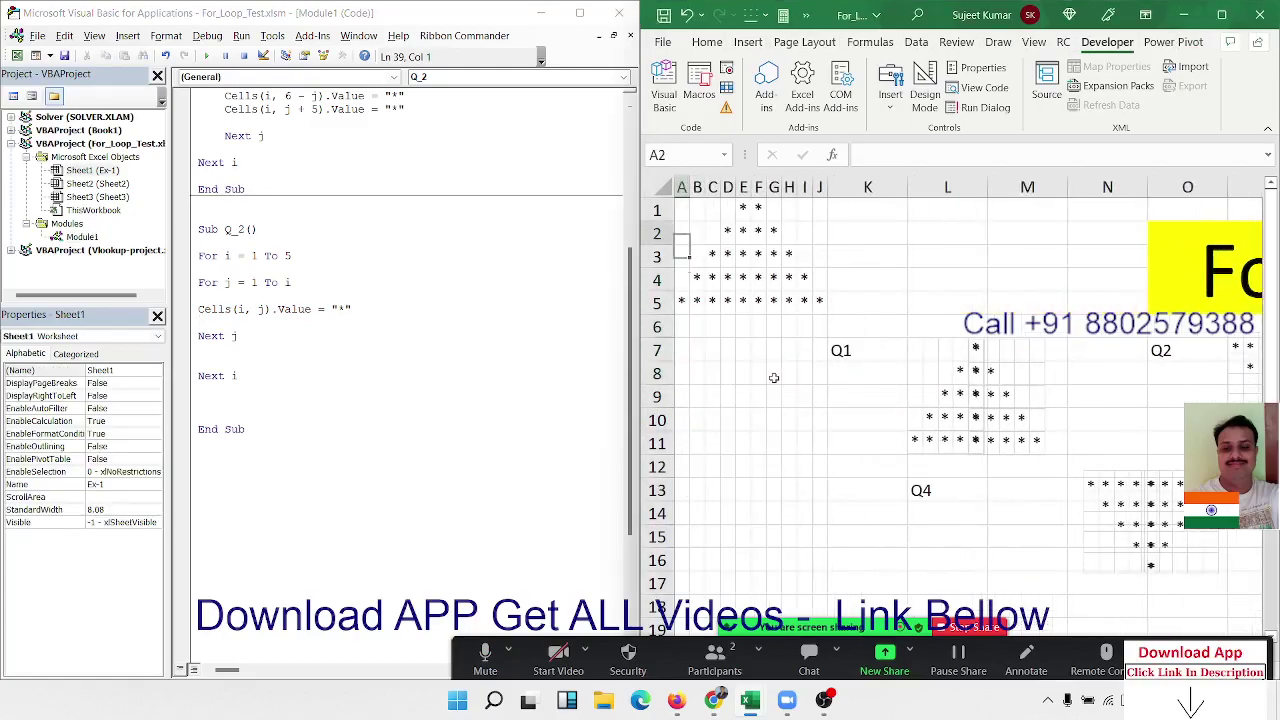
pyautogui.press('Up')
pyautogui.press('Up')
pyautogui.press('Up')
pyautogui.press('super')
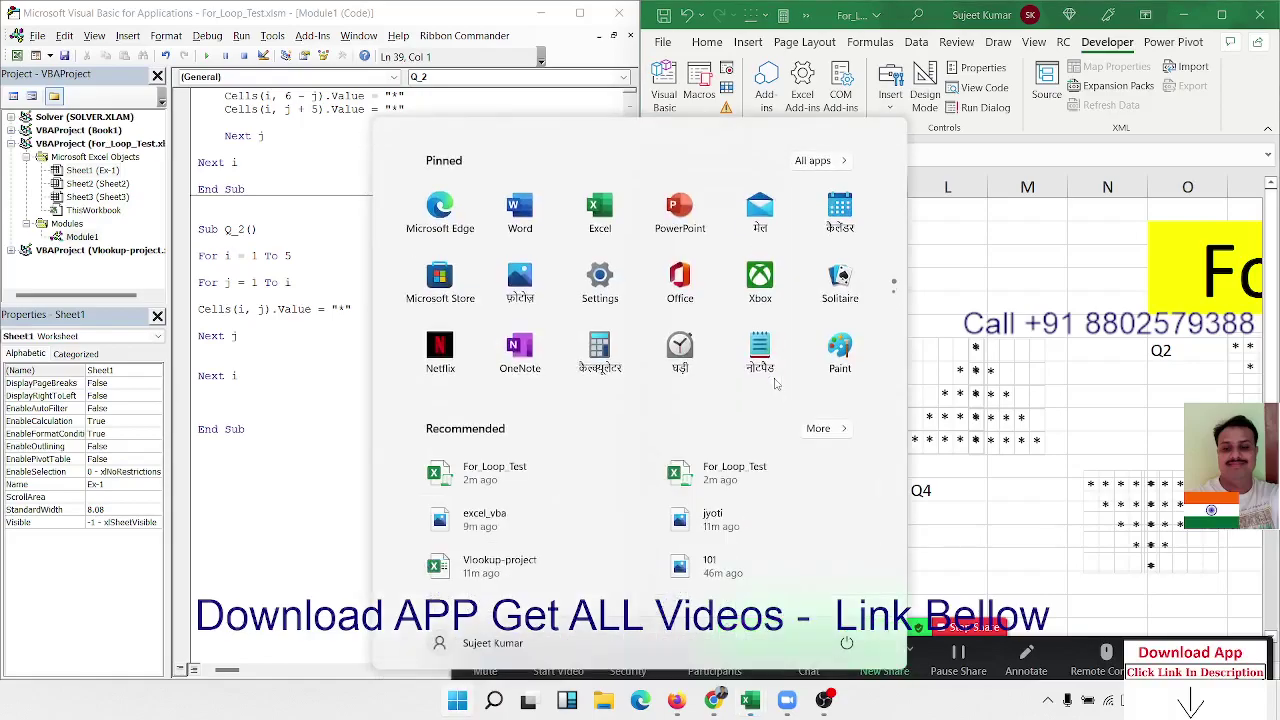
pyautogui.press('Escape')
pyautogui.hotkey('shift', 'Right')
pyautogui.hotkey('shift', 'Right')
pyautogui.hotkey('shift', 'Right')
pyautogui.hotkey('shift', 'Right')
pyautogui.hotkey('shift', 'Right')
pyautogui.hotkey('shift', 'Right')
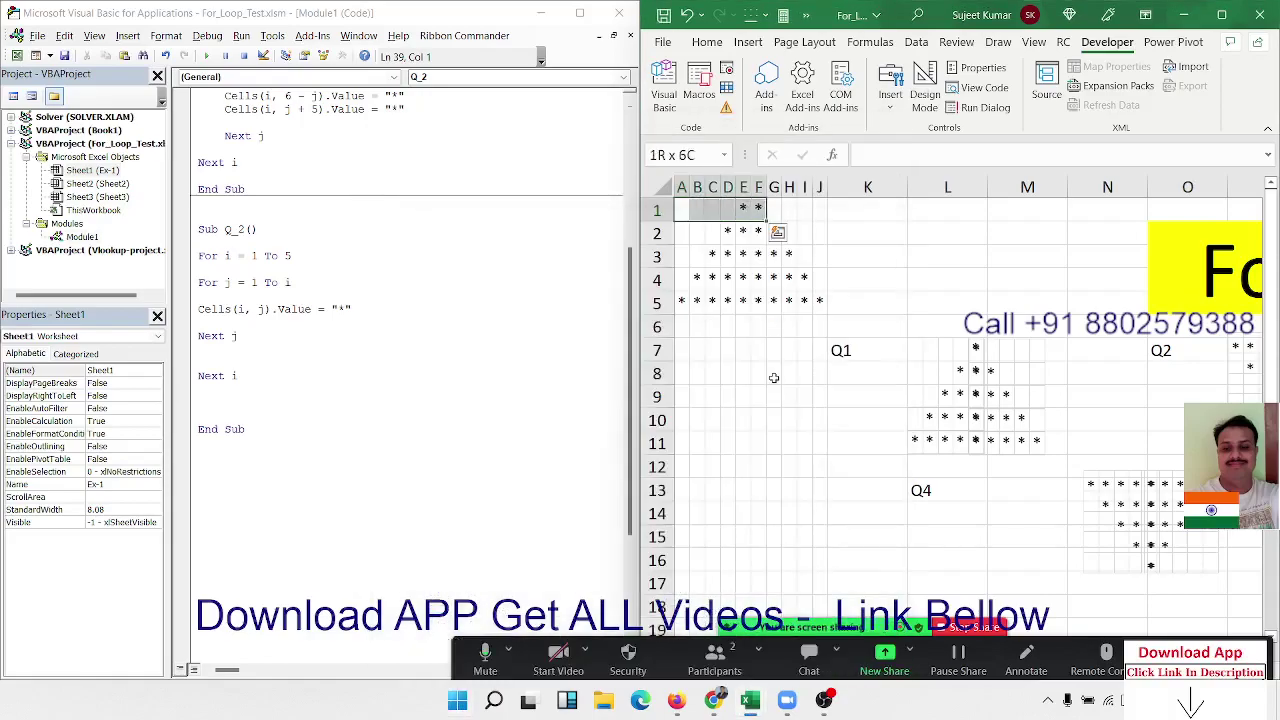
pyautogui.hotkey('shift', 'Right')
pyautogui.hotkey('shift', 'Down')
pyautogui.hotkey('shift', 'Right')
pyautogui.hotkey('shift', 'Down')
pyautogui.hotkey('shift', 'Down')
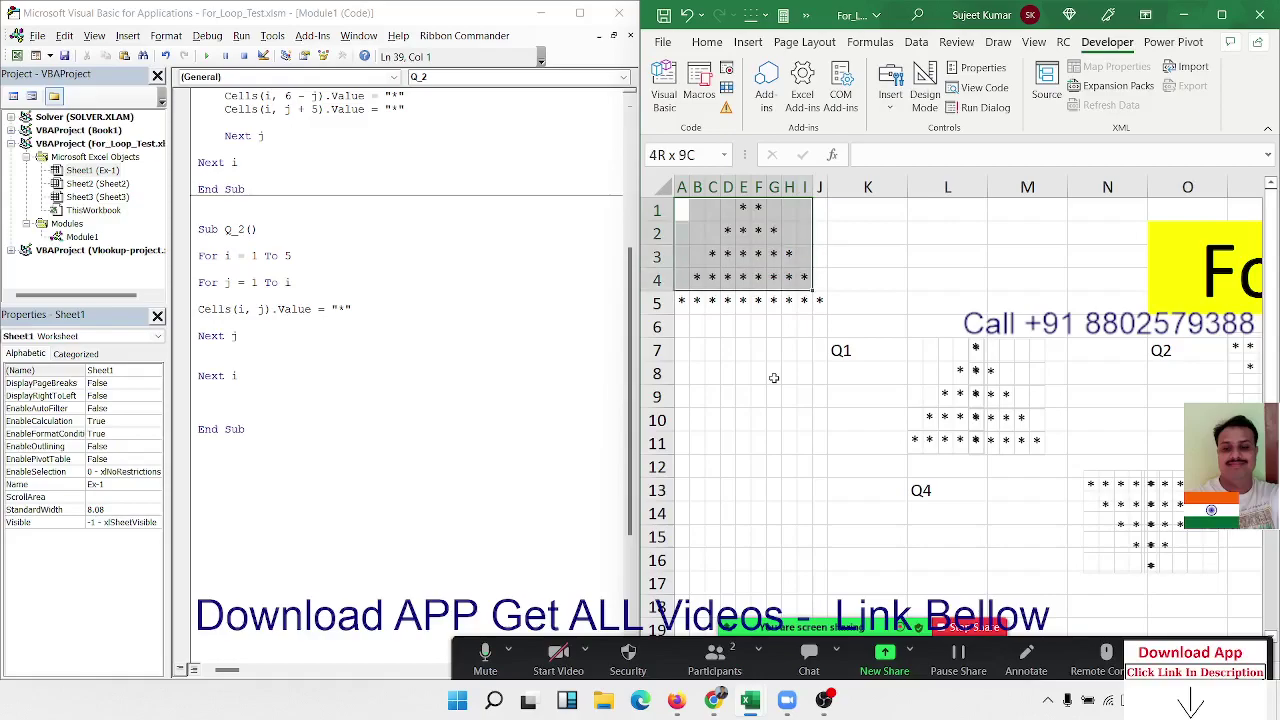
pyautogui.hotkey('shift', 'Down')
pyautogui.hotkey('shift', 'Right')
pyautogui.press('Delete')
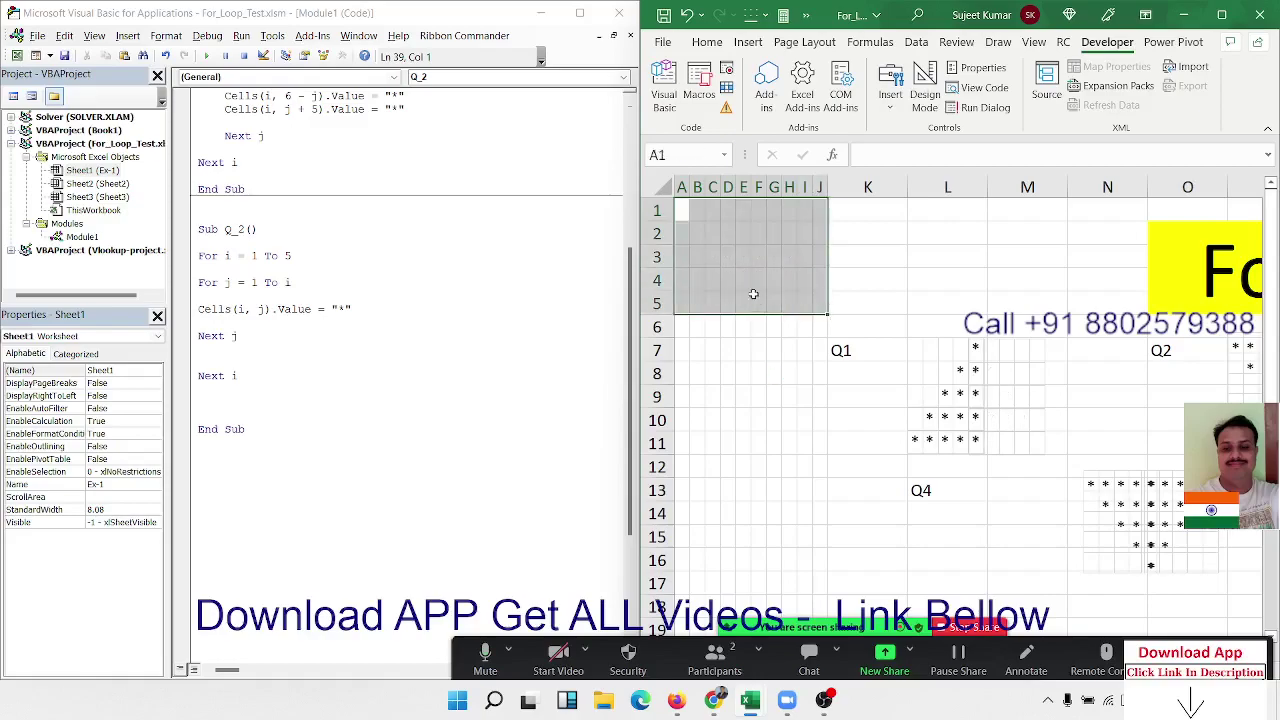
# Change the Cells line to write to Cells(i, 6 - j).
pyautogui.click(360, 323)
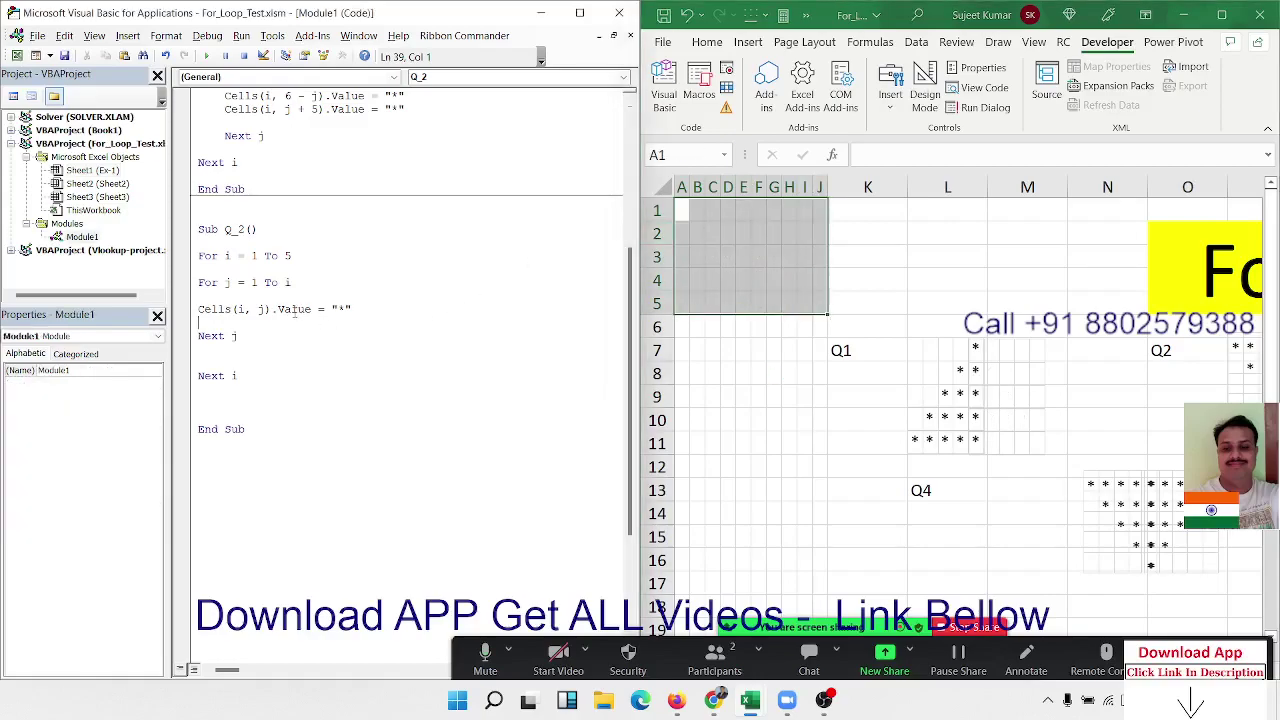
pyautogui.click(262, 309)
pyautogui.write('6-')
pyautogui.click(313, 337)
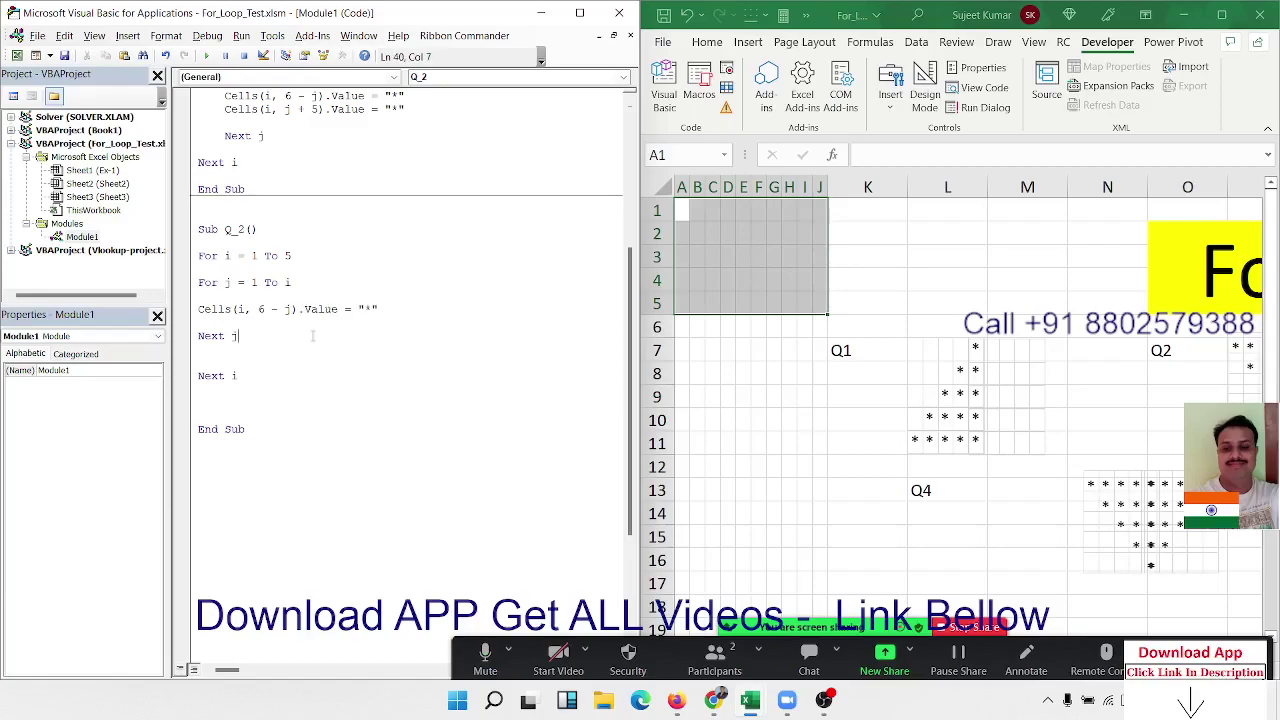
# Rename the macro to Q_22 after the ambiguous name error and run it.
pyautogui.click(306, 273)
pyautogui.click(206, 57)
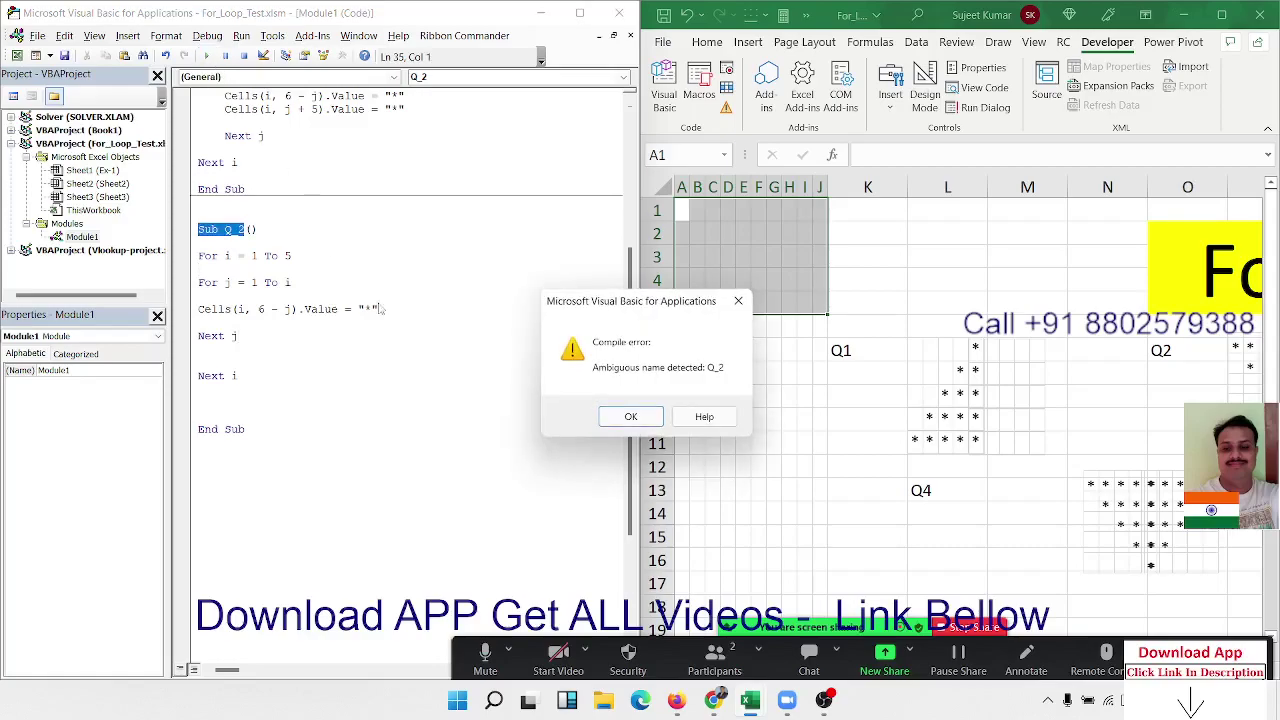
pyautogui.click(630, 416)
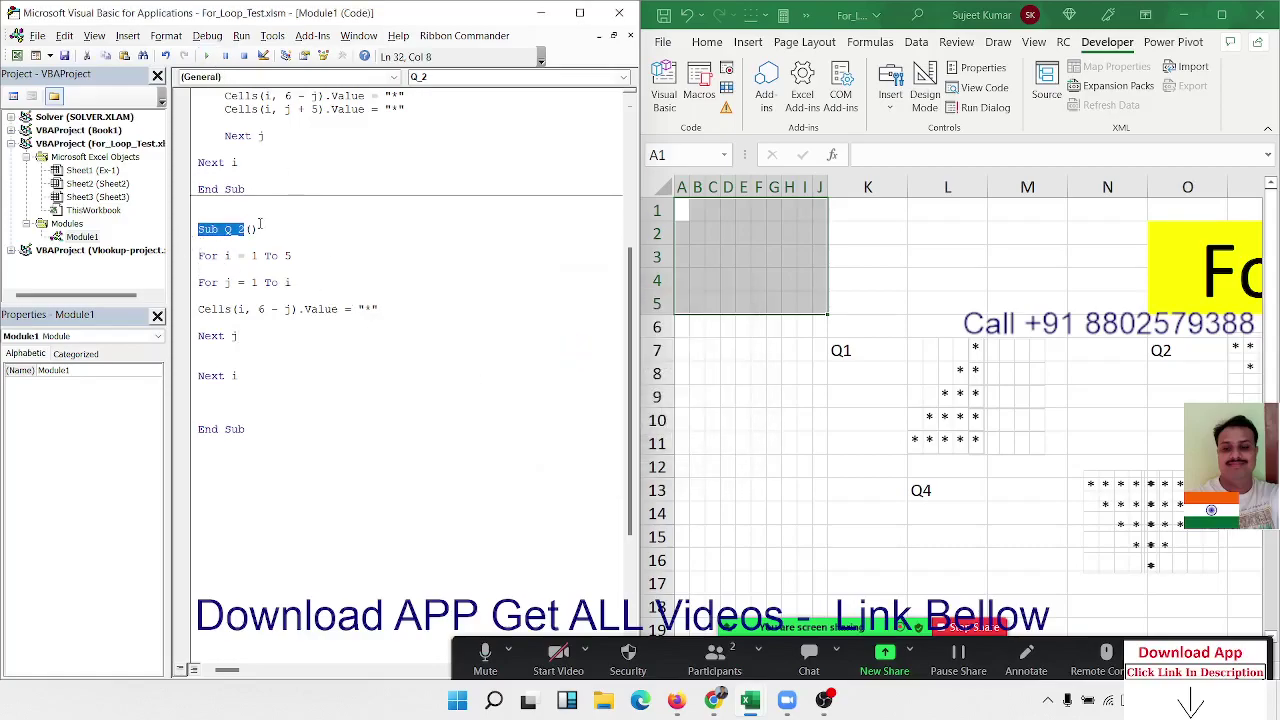
pyautogui.click(248, 230)
pyautogui.write('2')
pyautogui.click(199, 295)
pyautogui.click(208, 56)
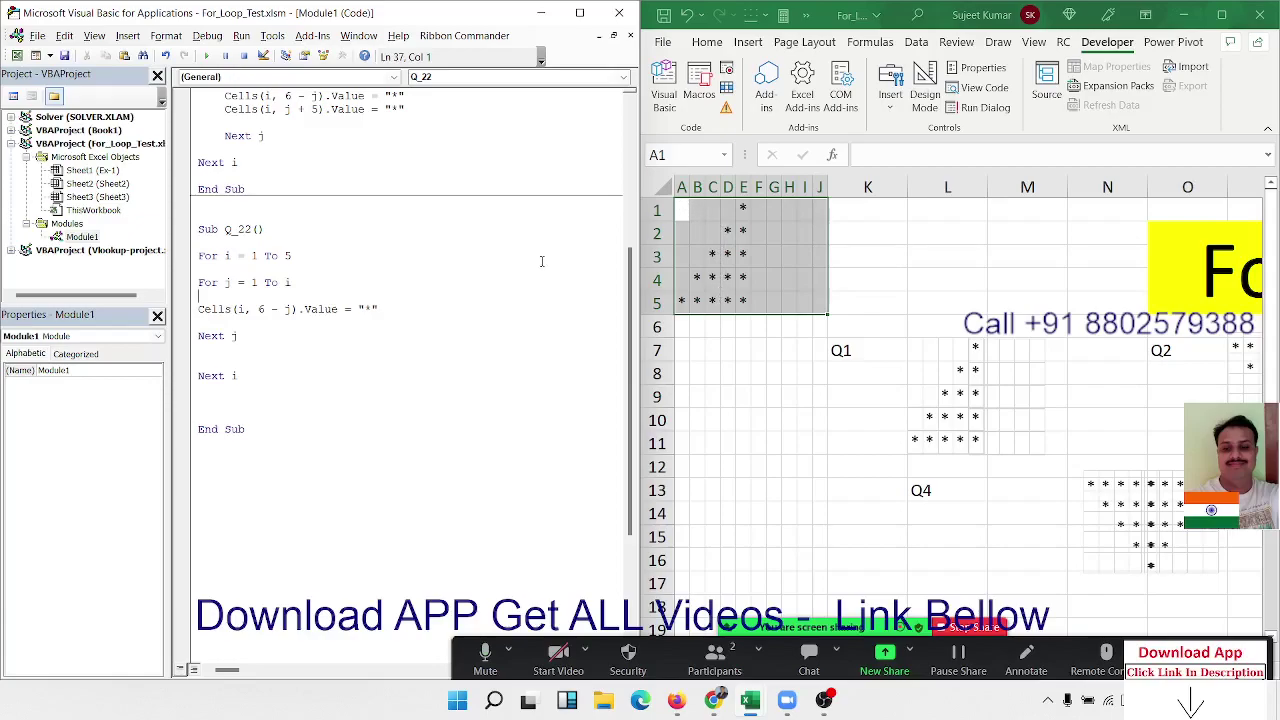
# Change Q_22's outer loop to For i = 5 To 1 Step 0.
pyautogui.doubleClick(275, 309)
pyautogui.doubleClick(253, 256)
pyautogui.write('5 To ')
pyautogui.write('1')
pyautogui.write(' ste')
pyautogui.write('p 0')
pyautogui.click(542, 336)
# Clear the existing star triangle from the worksheet.
pyautogui.click(433, 308)
pyautogui.moveTo(778, 312)
pyautogui.mouseDown()
pyautogui.moveTo(625, 236)
pyautogui.moveTo(585, 133)
pyautogui.mouseUp()
pyautogui.press('Delete')
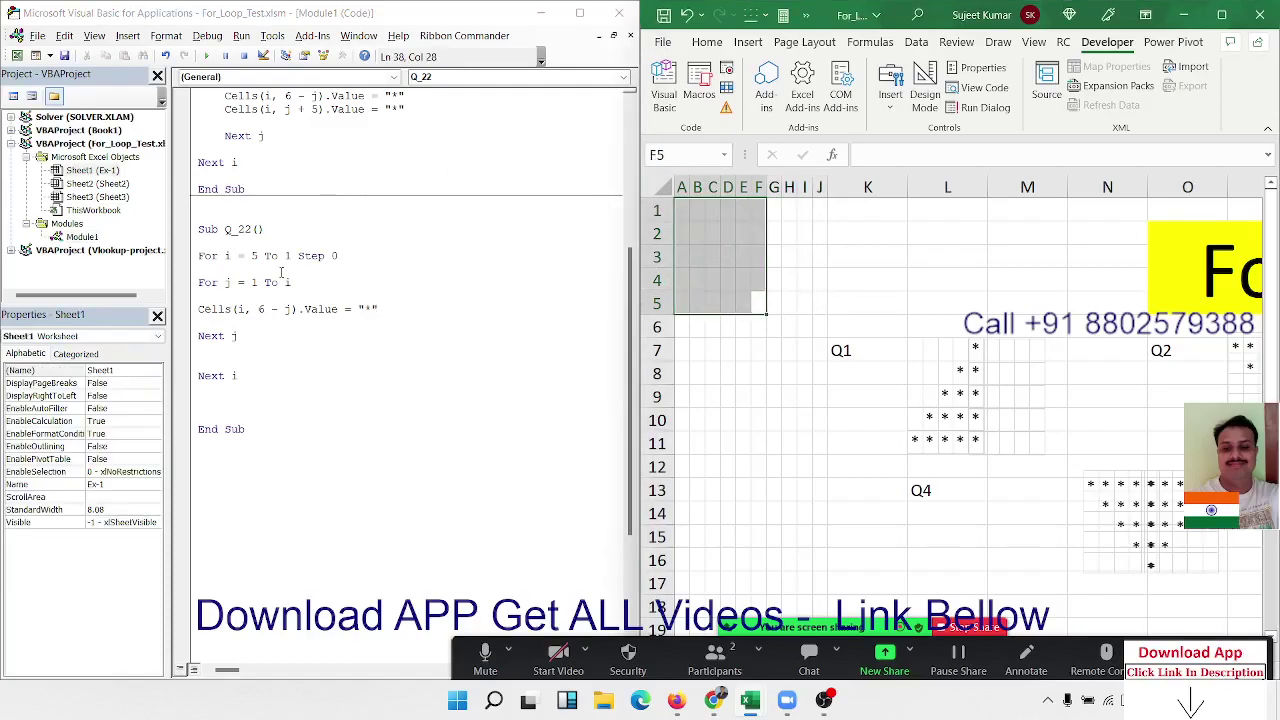
pyautogui.click(282, 270)
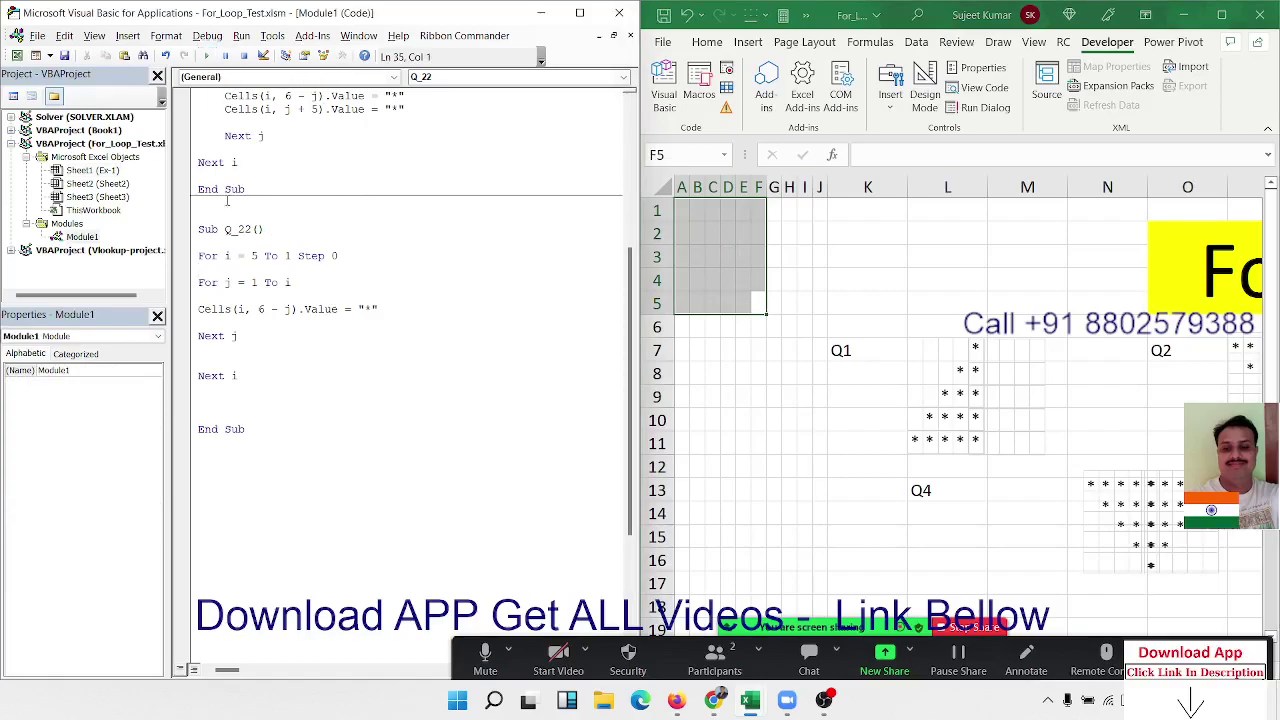
# Set the outer loop's step to -1 and run Q_22.
pyautogui.doubleClick(334, 256)
pyautogui.write('1')
pyautogui.click(344, 288)
pyautogui.click(333, 255)
pyautogui.write('-1')
pyautogui.click(325, 283)
pyautogui.click(207, 57)
# Change the outer loop's range to 1 To 5.
pyautogui.click(328, 245)
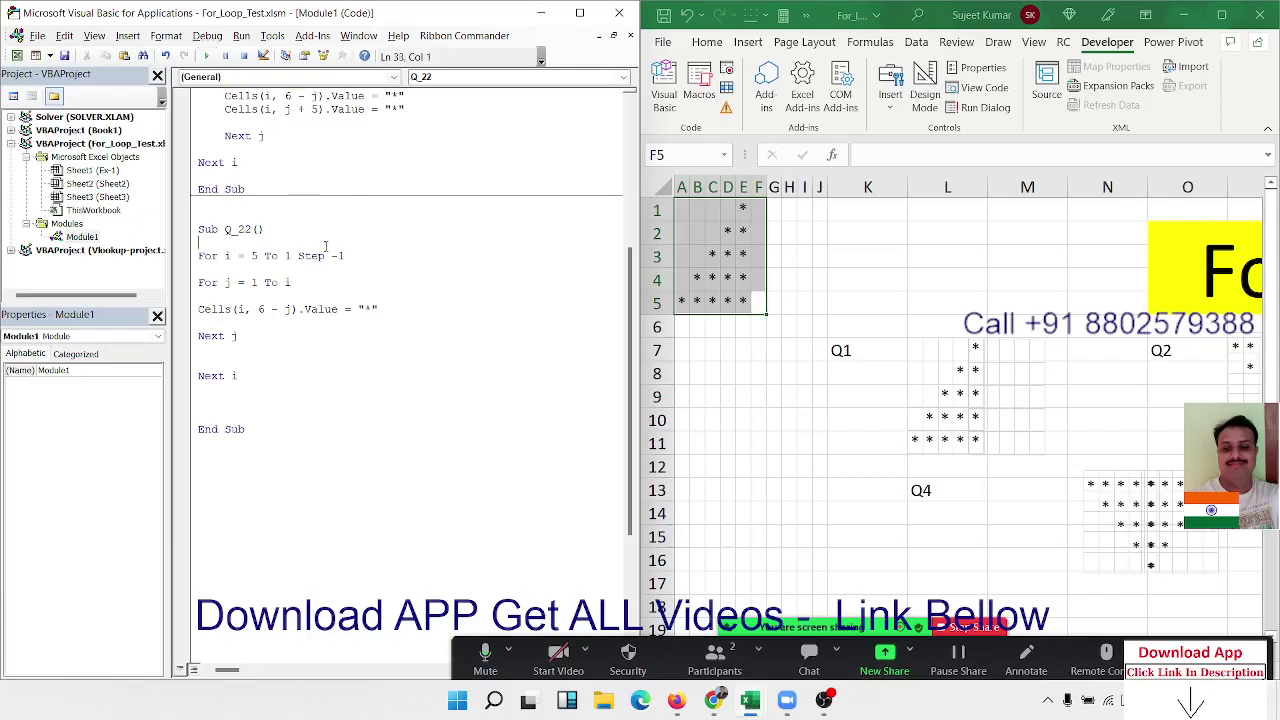
pyautogui.doubleClick(255, 256)
pyautogui.write('1')
pyautogui.press('Delete')
pyautogui.write('5')
pyautogui.press('Down')
pyautogui.press('Down')
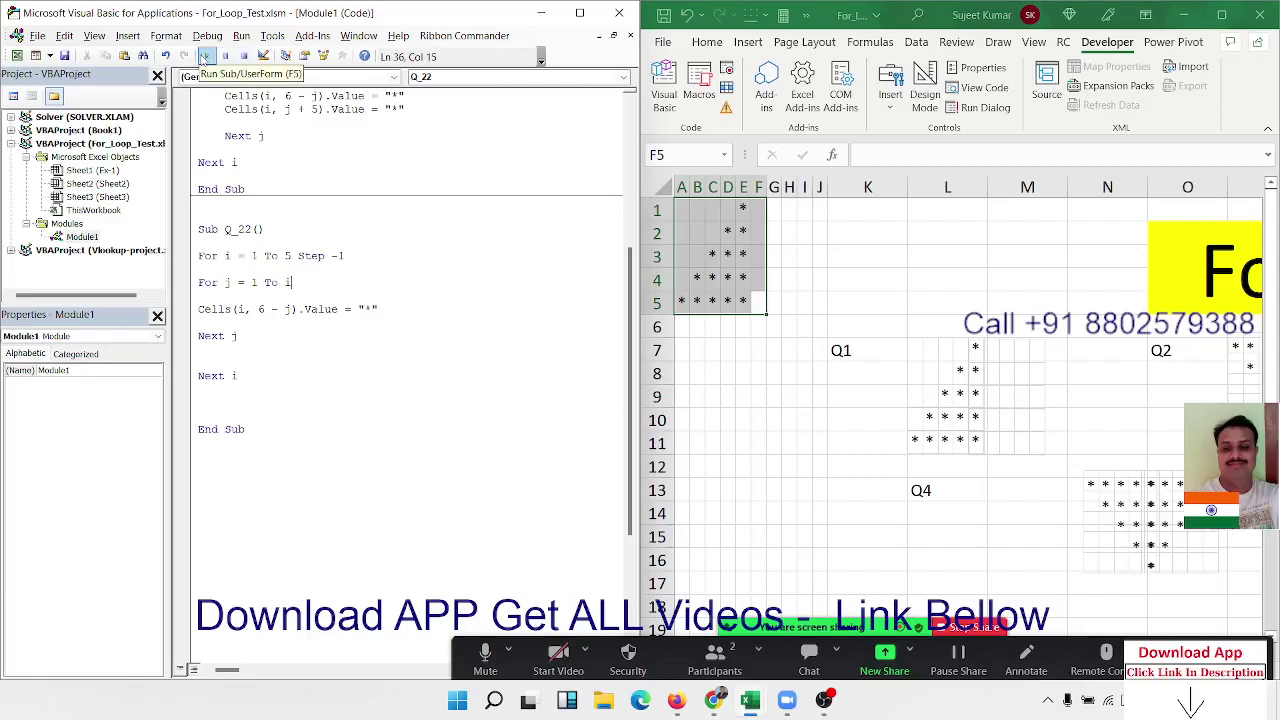
# Clear the star triangle from A1:E5.
pyautogui.click(665, 288)
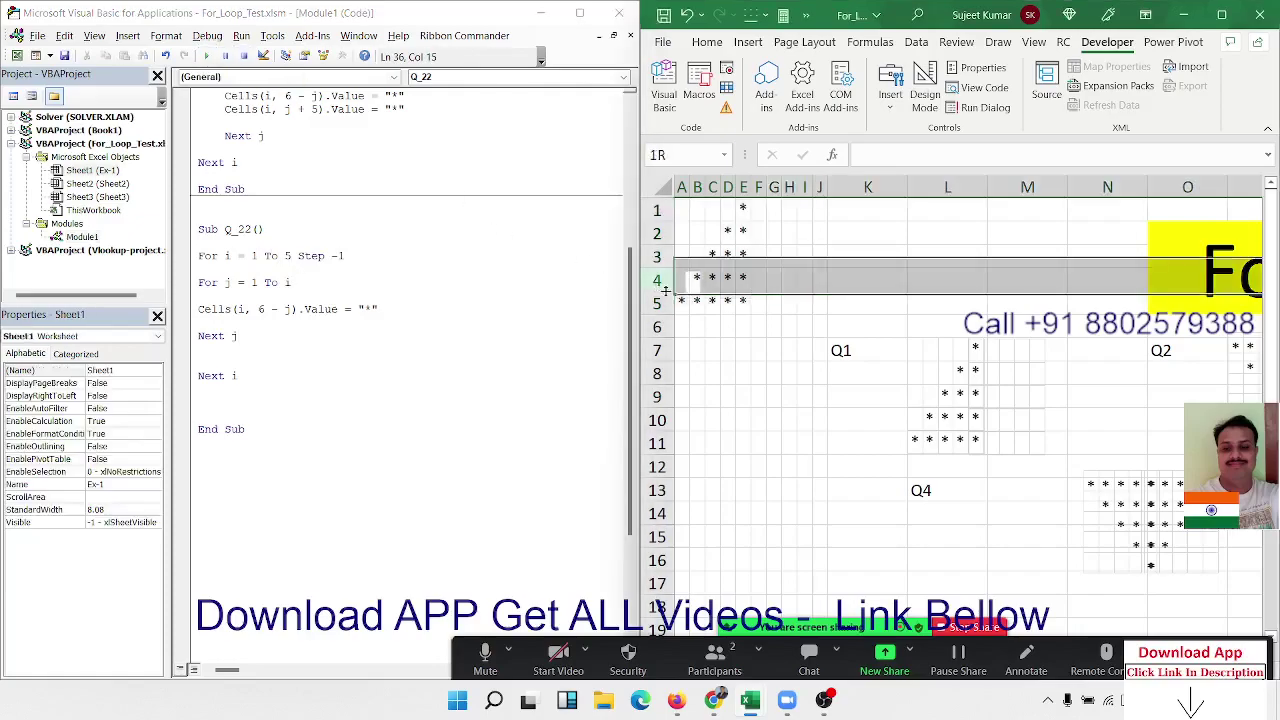
pyautogui.moveTo(743, 300); pyautogui.dragTo(678, 202)
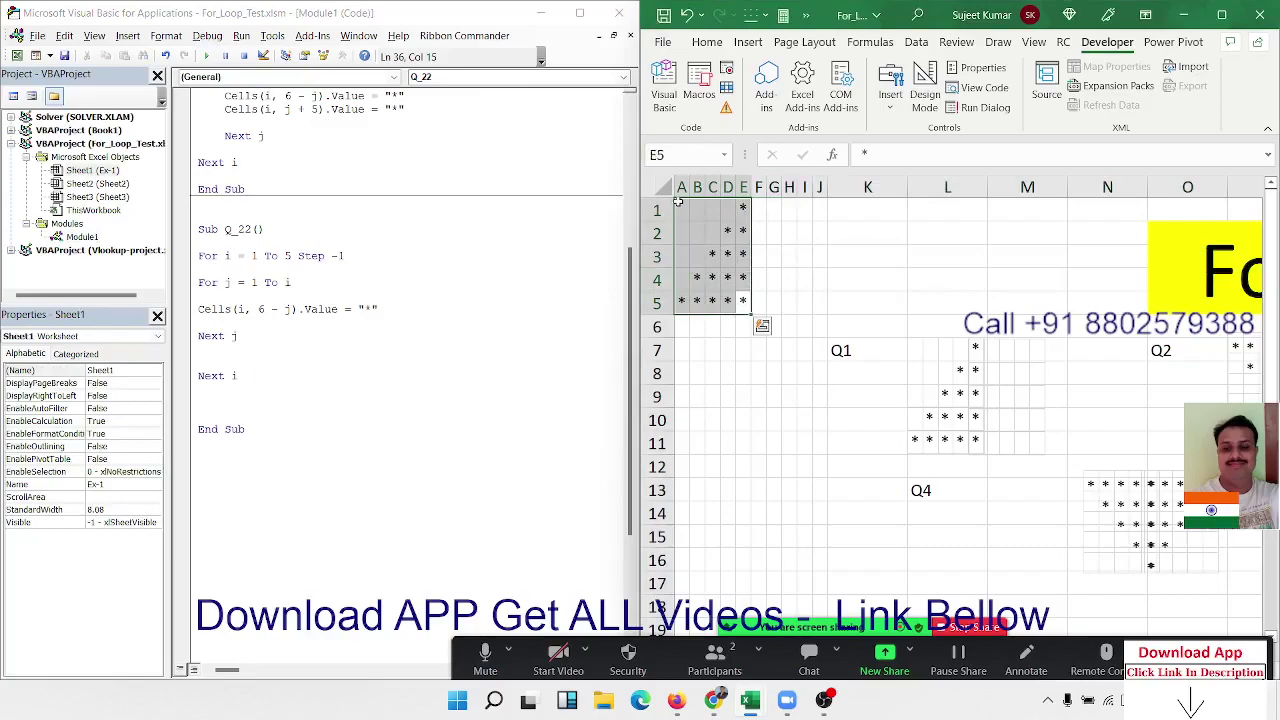
pyautogui.press('Delete')
pyautogui.click(384, 246)
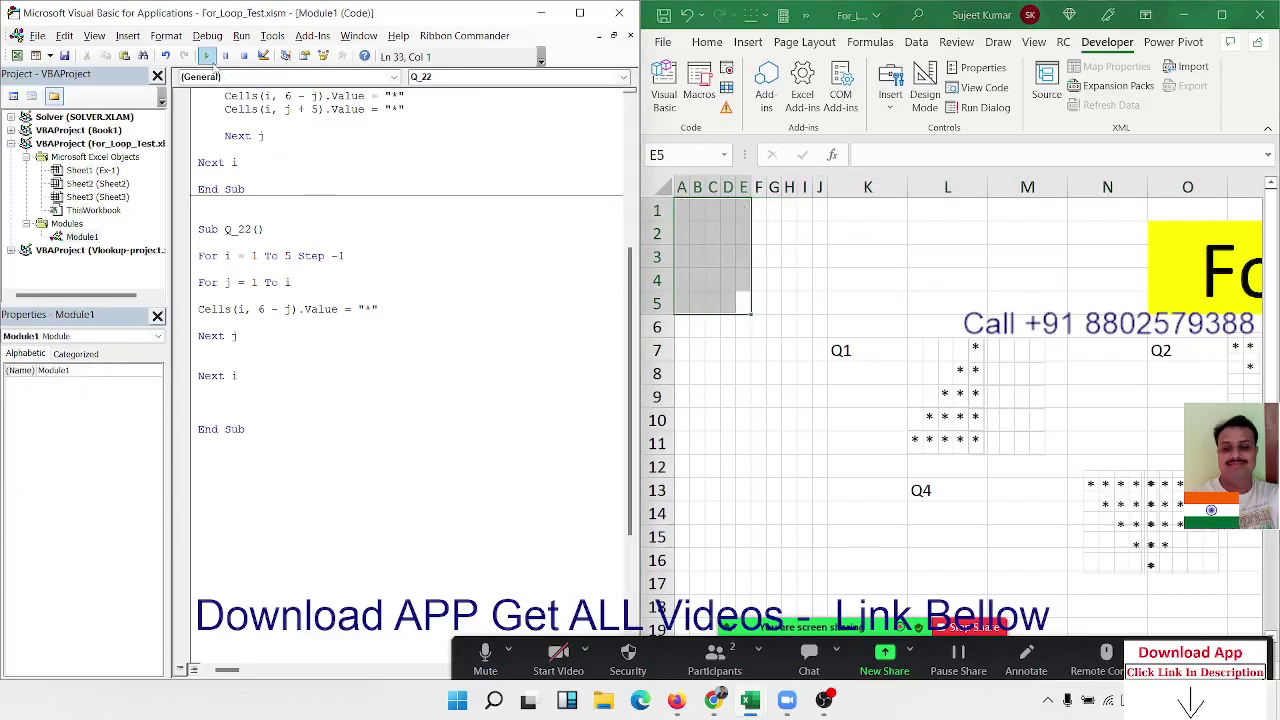
# Run Q_22 with Step 1, then change the outer loop's step to 0.
pyautogui.click(340, 256)
pyautogui.press('BackSpace')
pyautogui.press('Down')
pyautogui.press('Down')
pyautogui.click(205, 55)
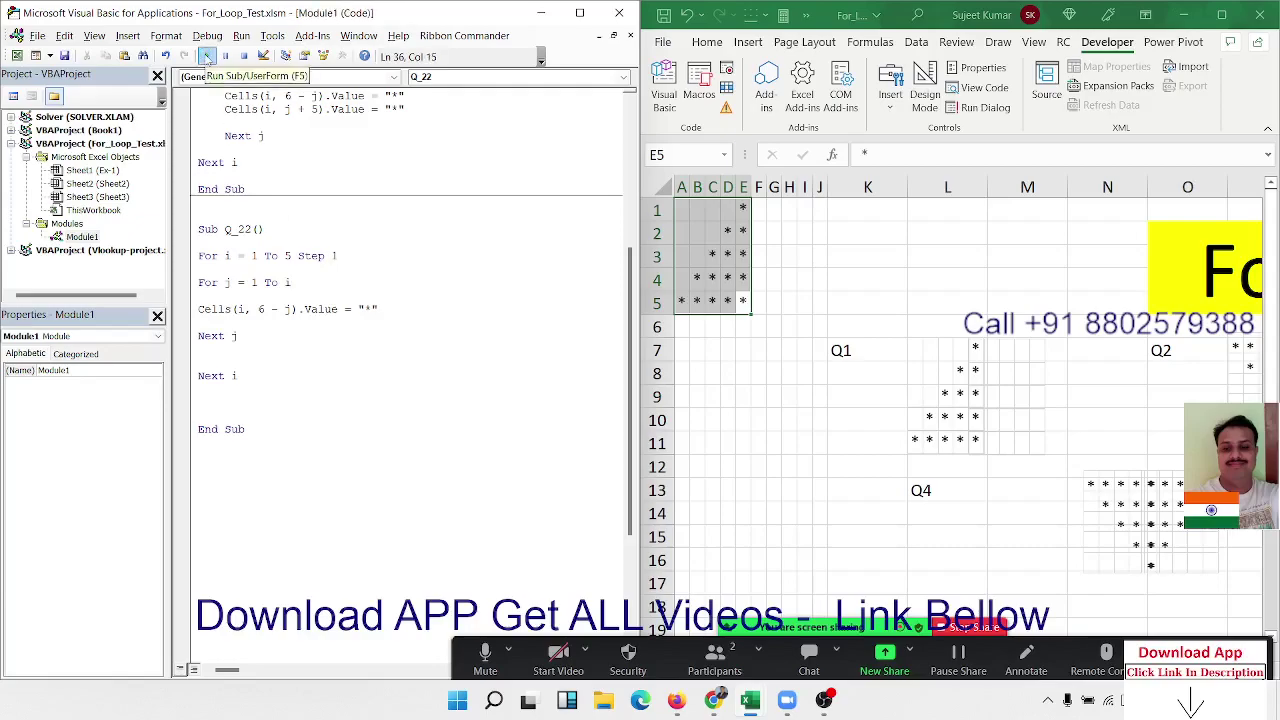
pyautogui.write('0')
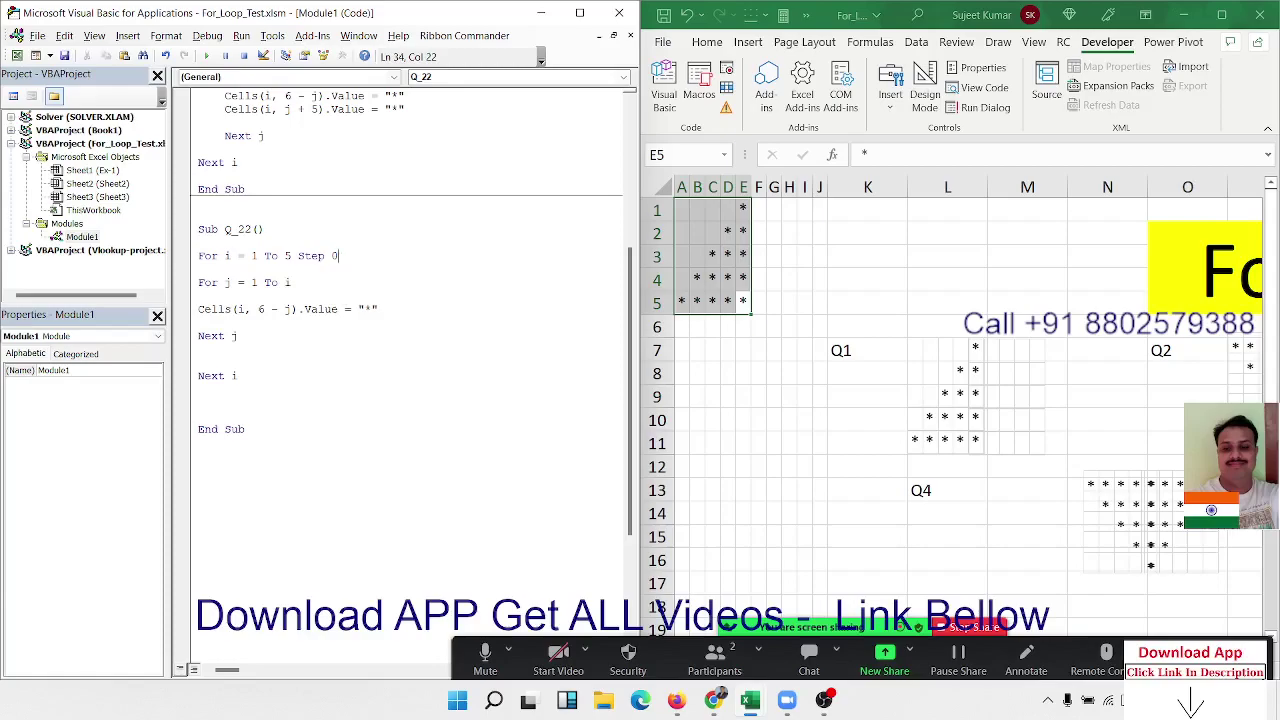
pyautogui.press('Down')
# Run Q_22 with Step 0, then force-close the unresponsive Excel.
pyautogui.click(208, 56)
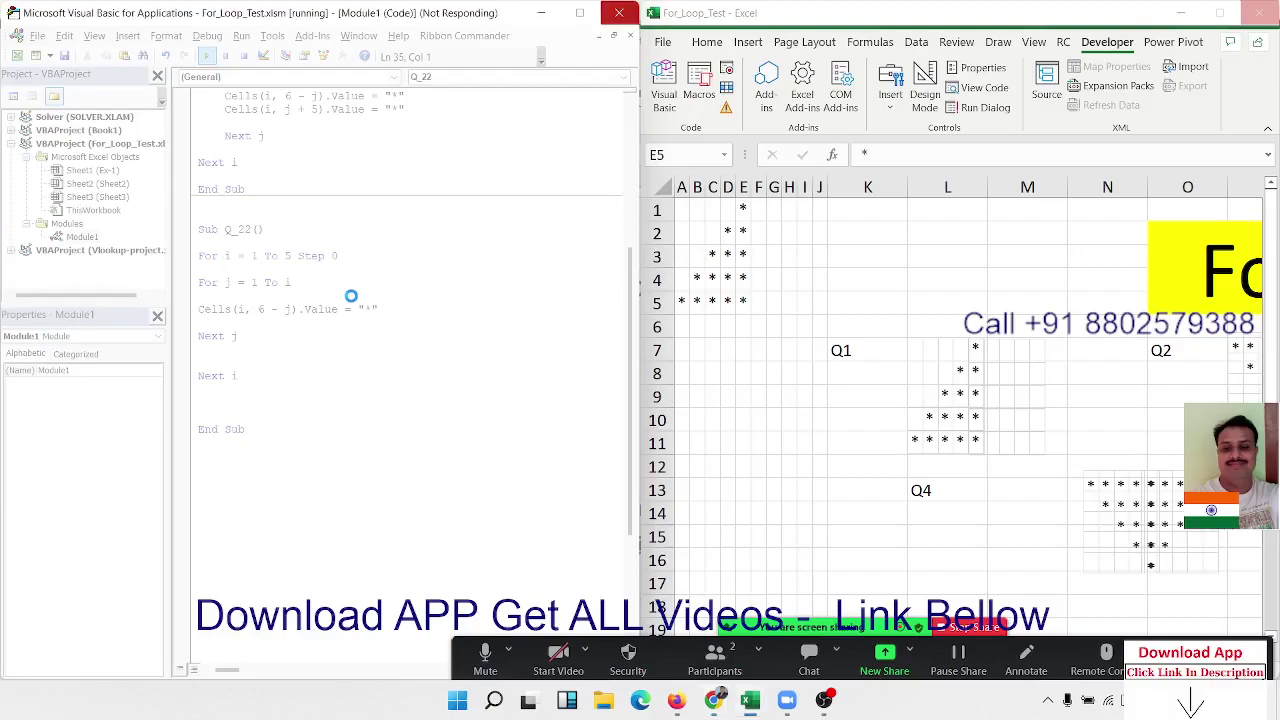
pyautogui.click(620, 13)
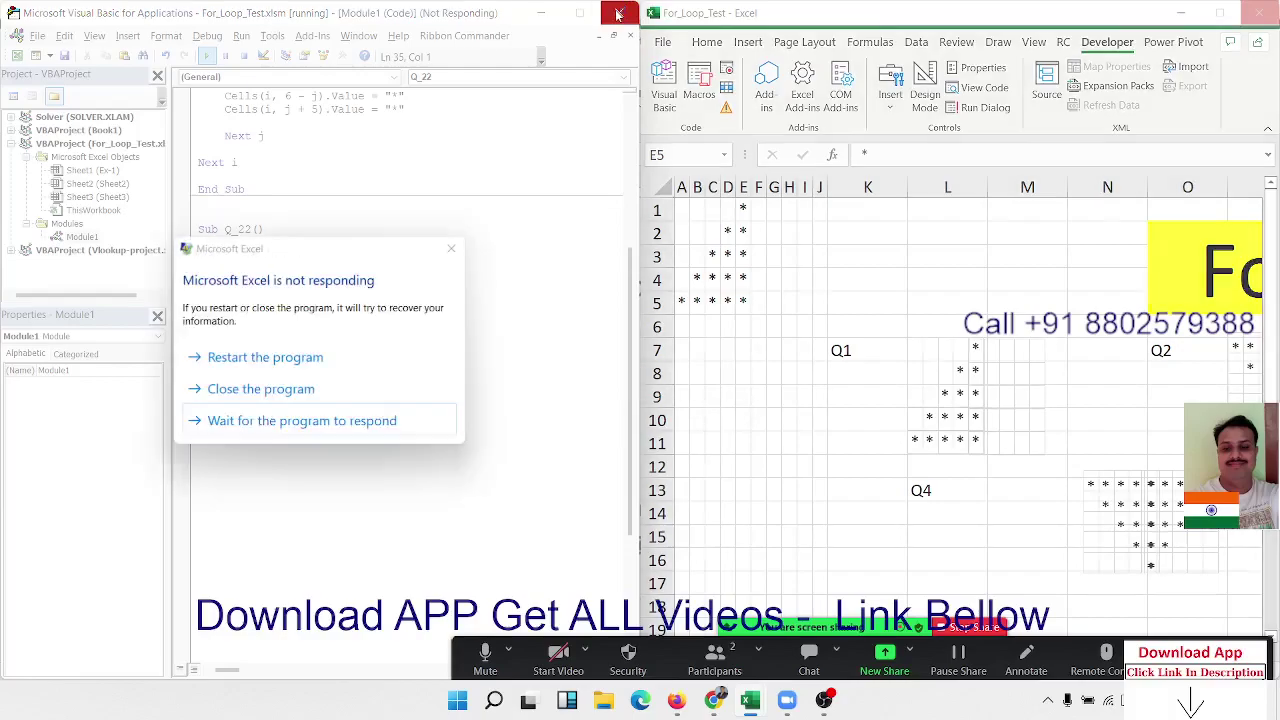
pyautogui.click(251, 386)
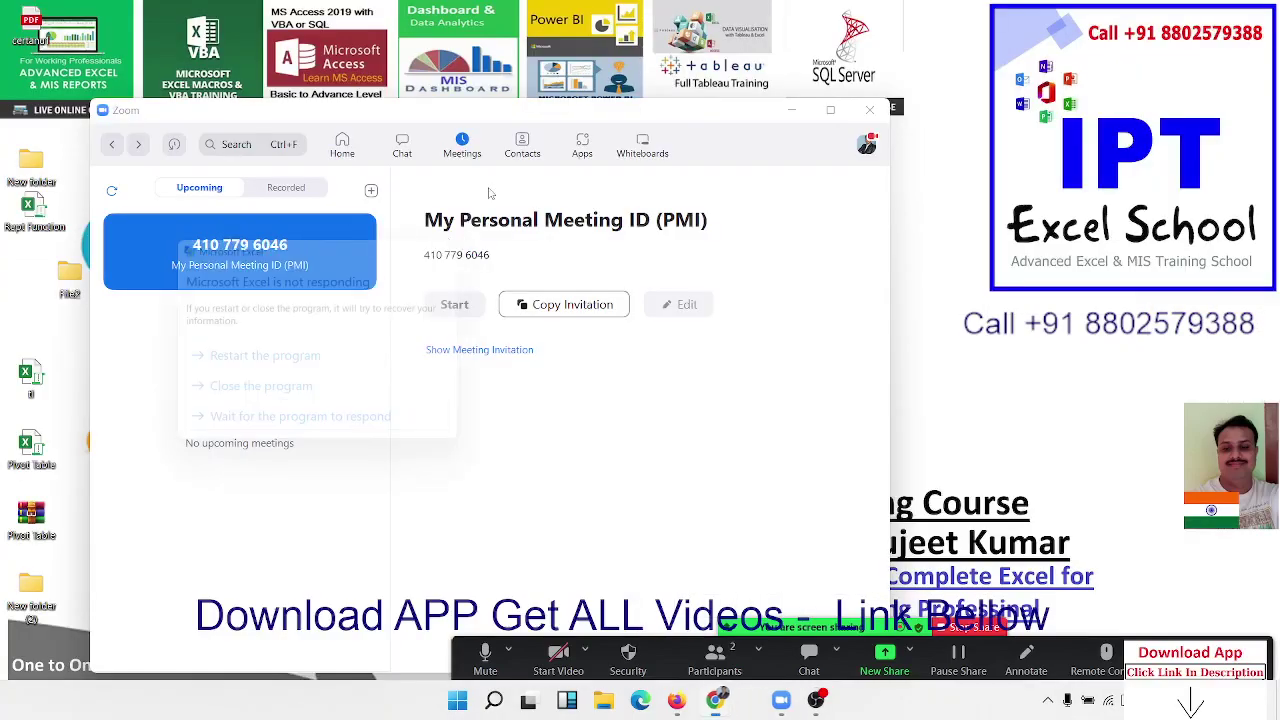
# Minimize Zoom and launch Excel by searching 'exce' in Windows Search.
pyautogui.click(791, 110)
pyautogui.press('super')
pyautogui.write('e')
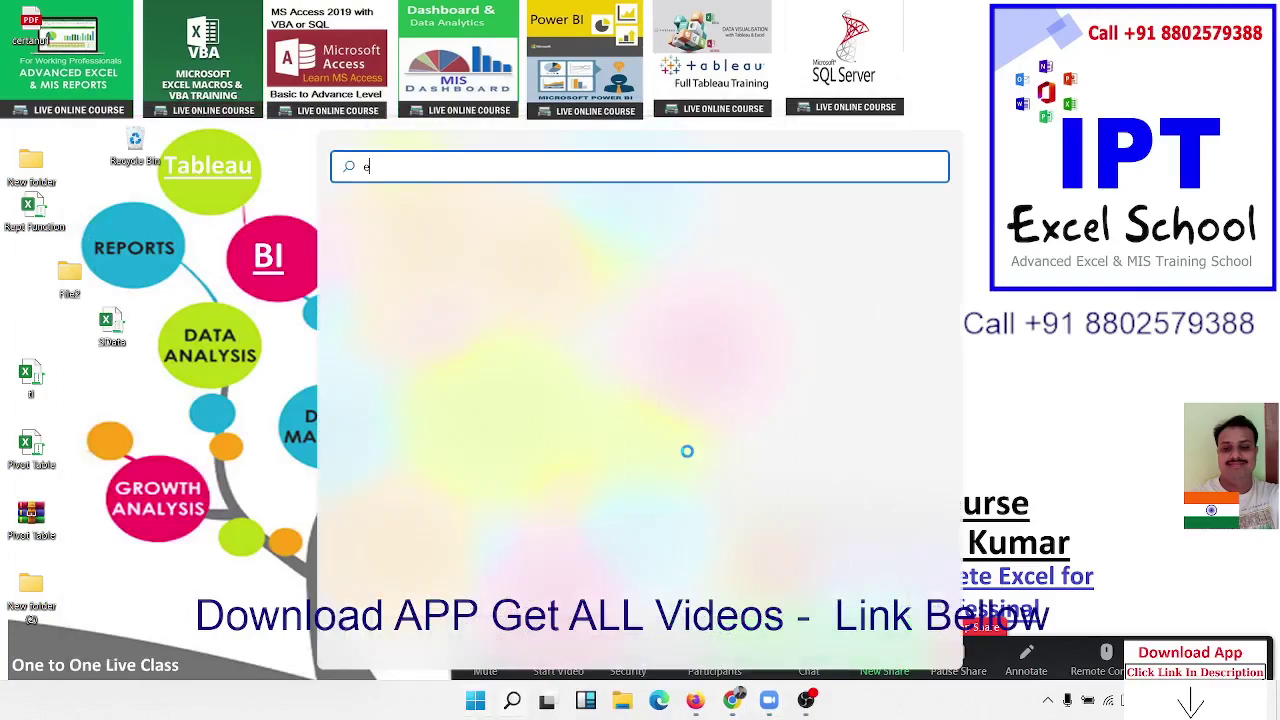
pyautogui.write('xce')
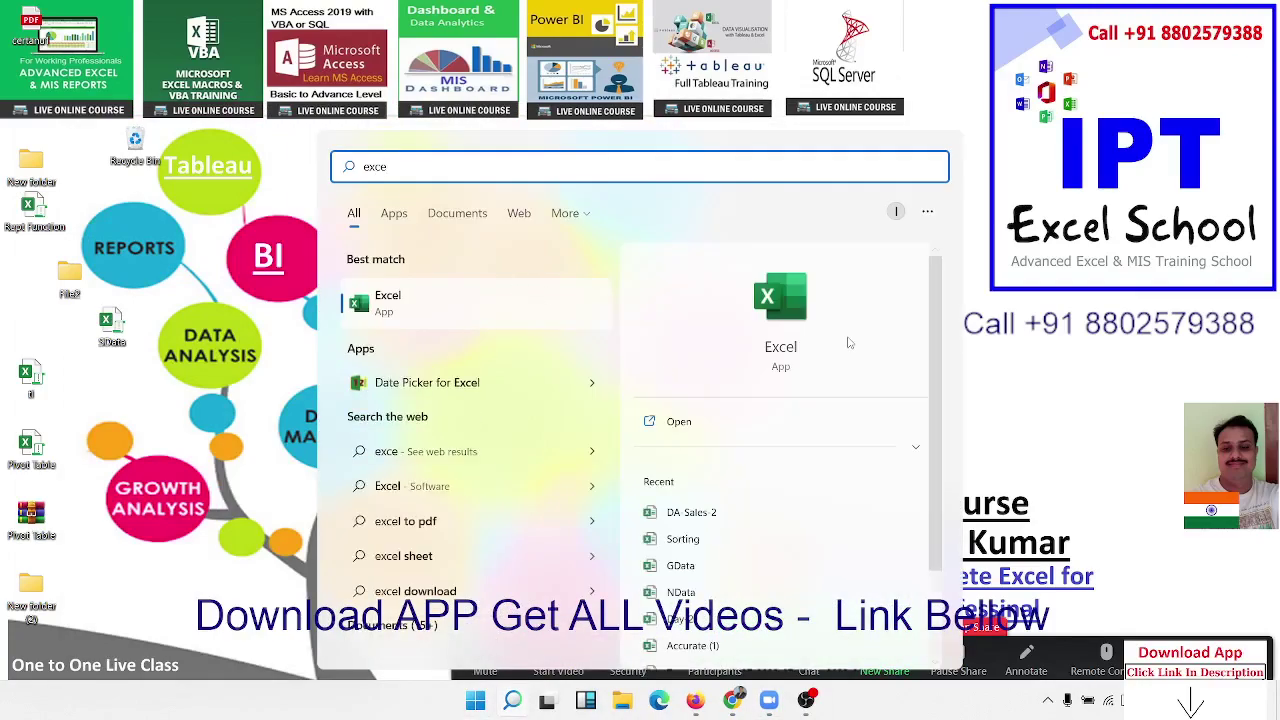
pyautogui.press('Return')
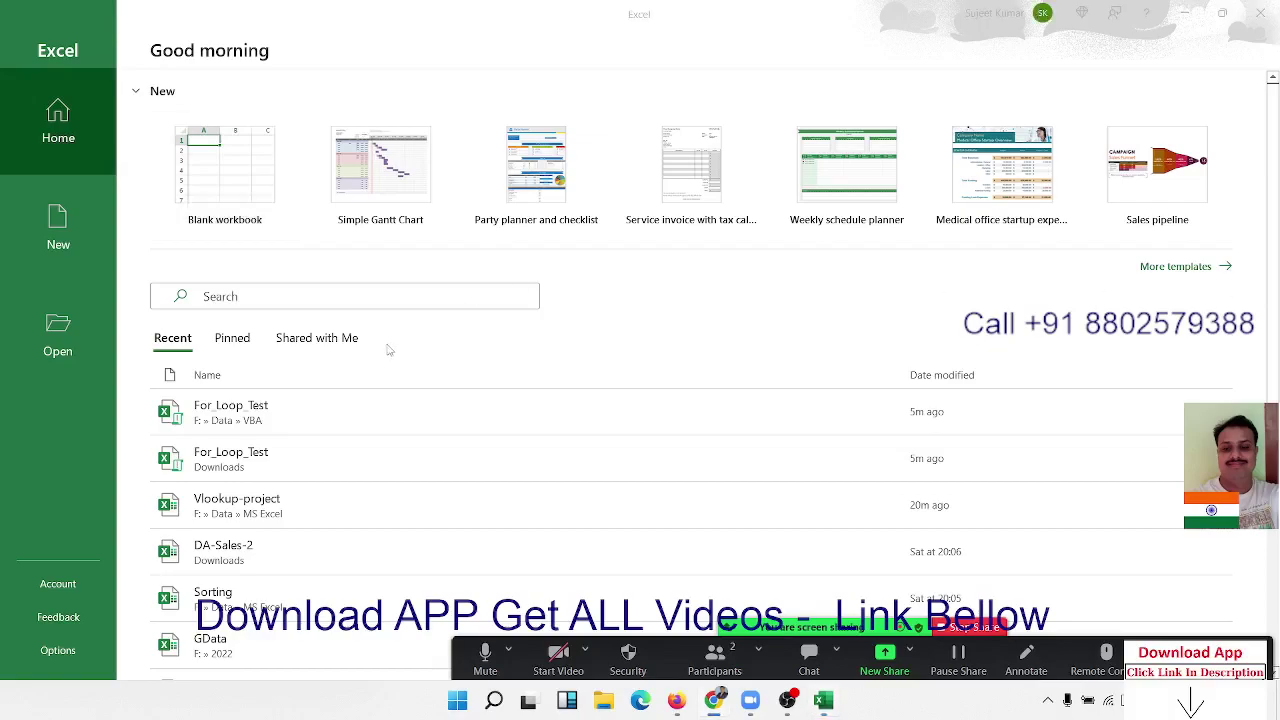
# Open For_Loop_Test from Recent, discard the recovered versions, and show the Developer tab.
pyautogui.click(348, 424)
pyautogui.click(348, 424)
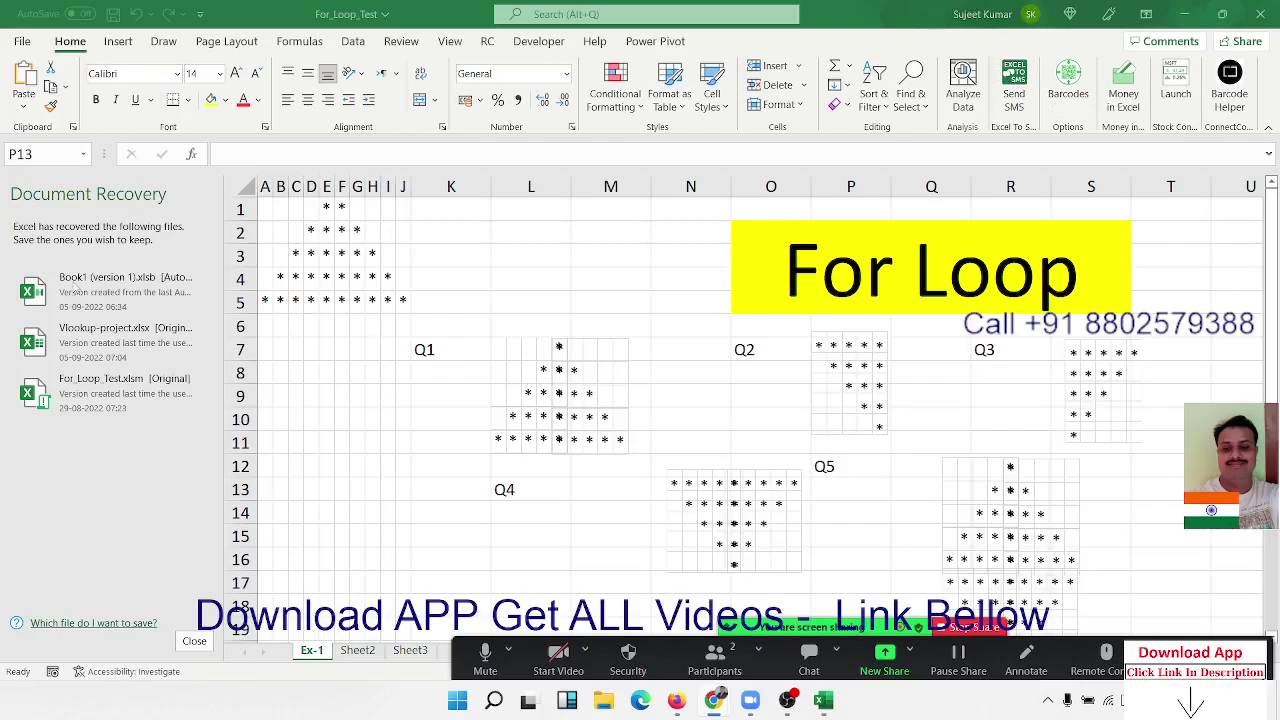
pyautogui.click(205, 643)
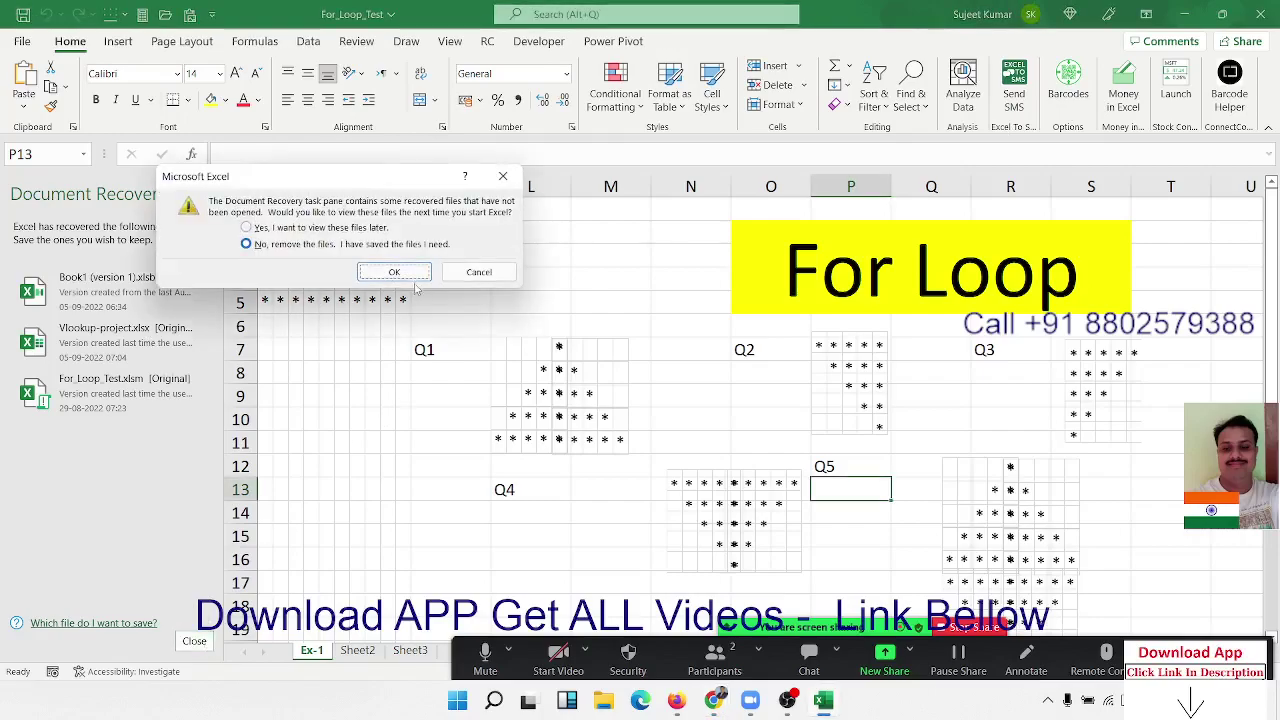
pyautogui.click(418, 287)
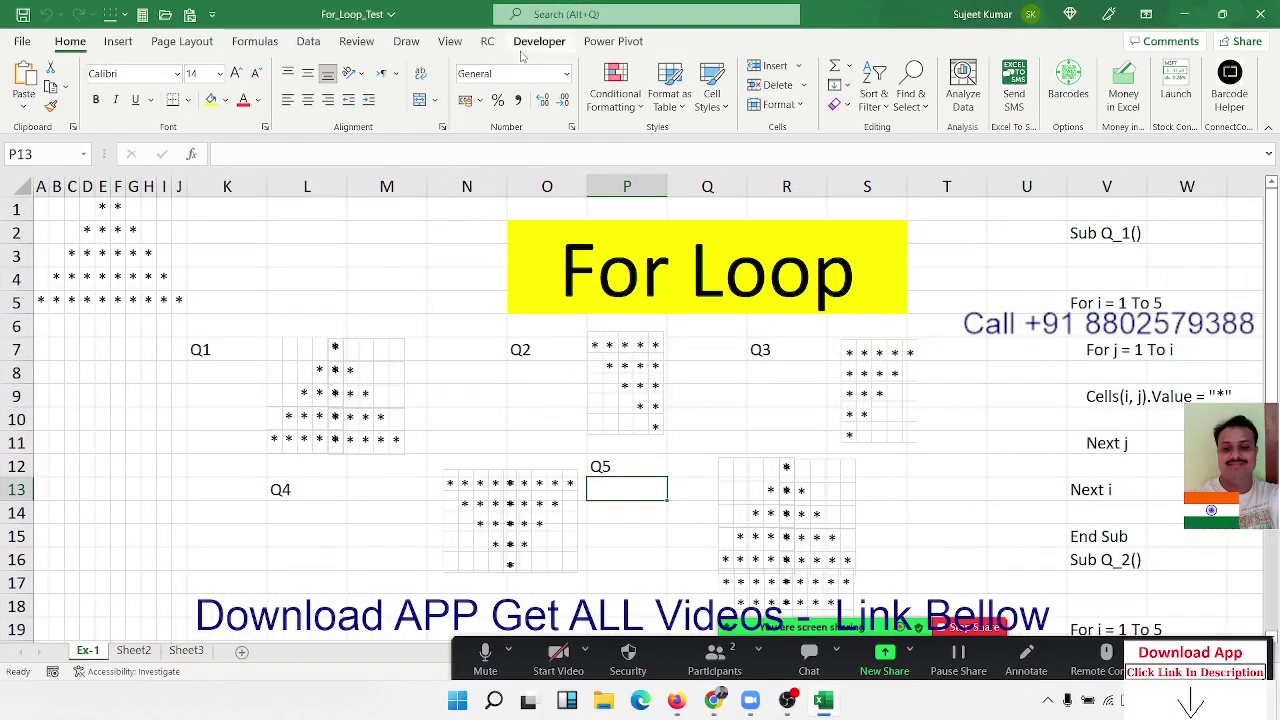
pyautogui.click(539, 41)
# Open the Visual Basic editor and snap it left with the workbook on the right.
pyautogui.click(24, 85)
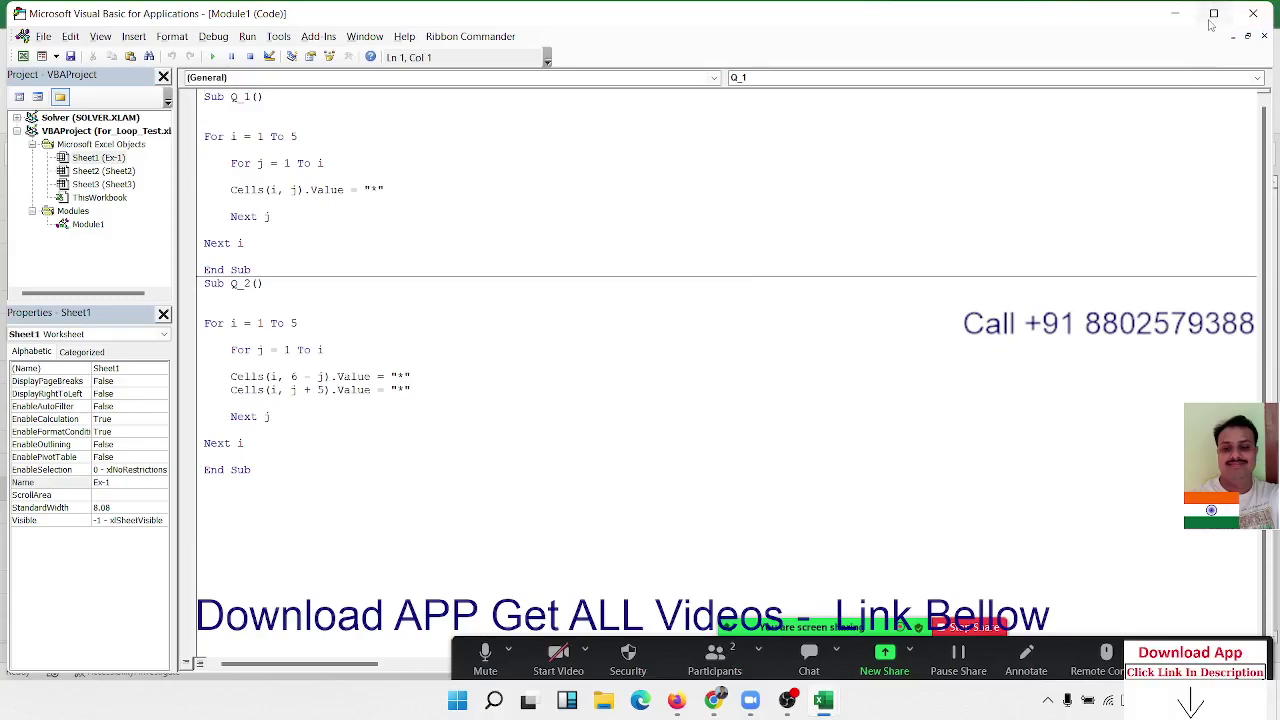
pyautogui.moveTo(1210, 22)
pyautogui.click(1103, 62)
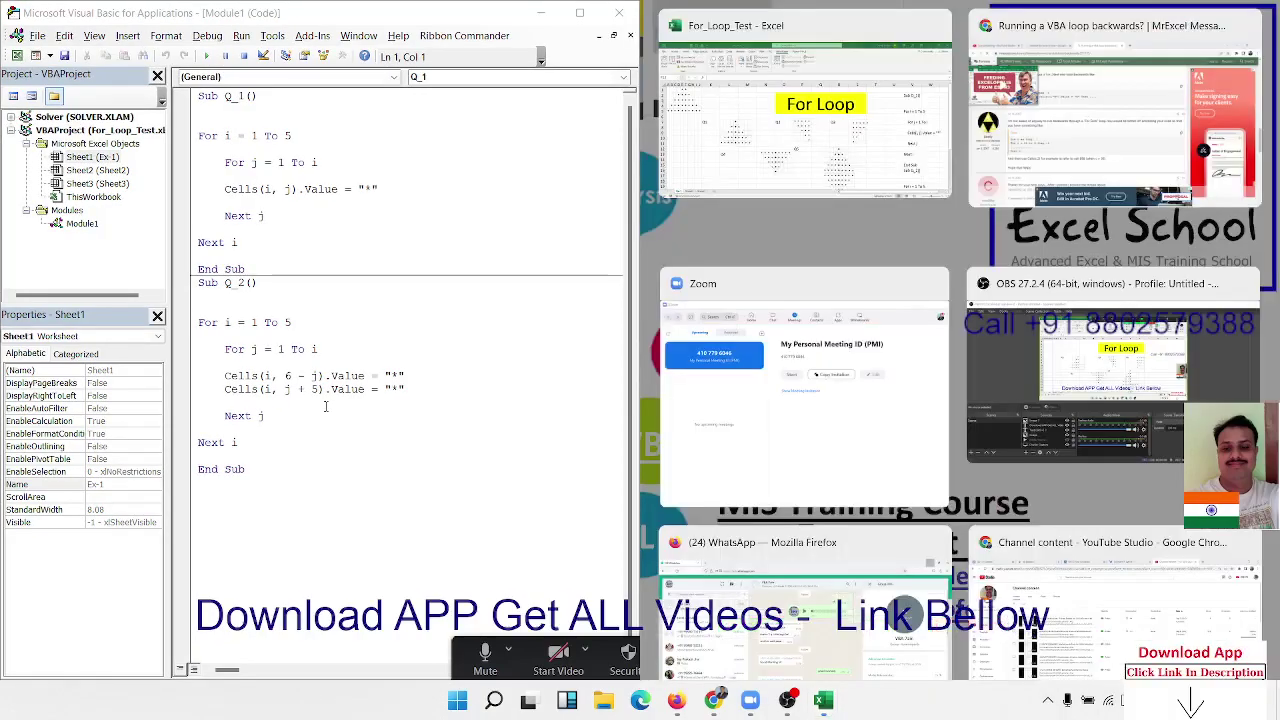
pyautogui.click(325, 429)
pyautogui.click(920, 375)
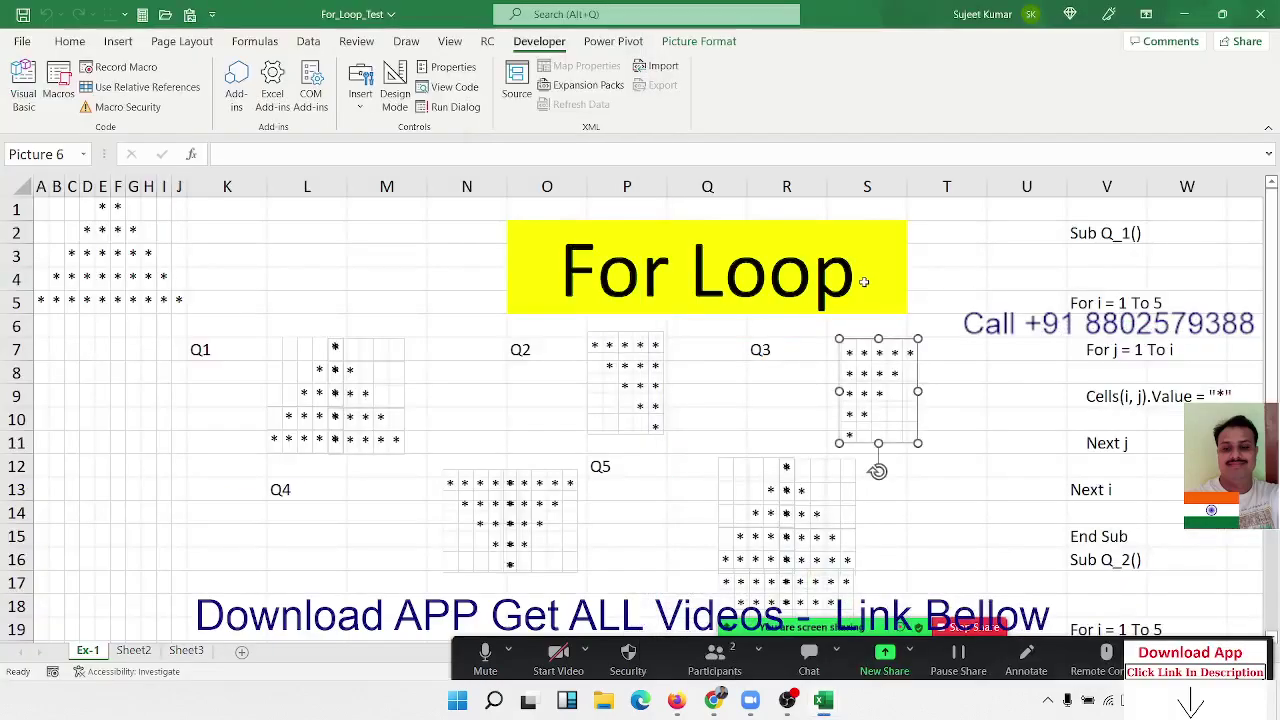
pyautogui.moveTo(1221, 16)
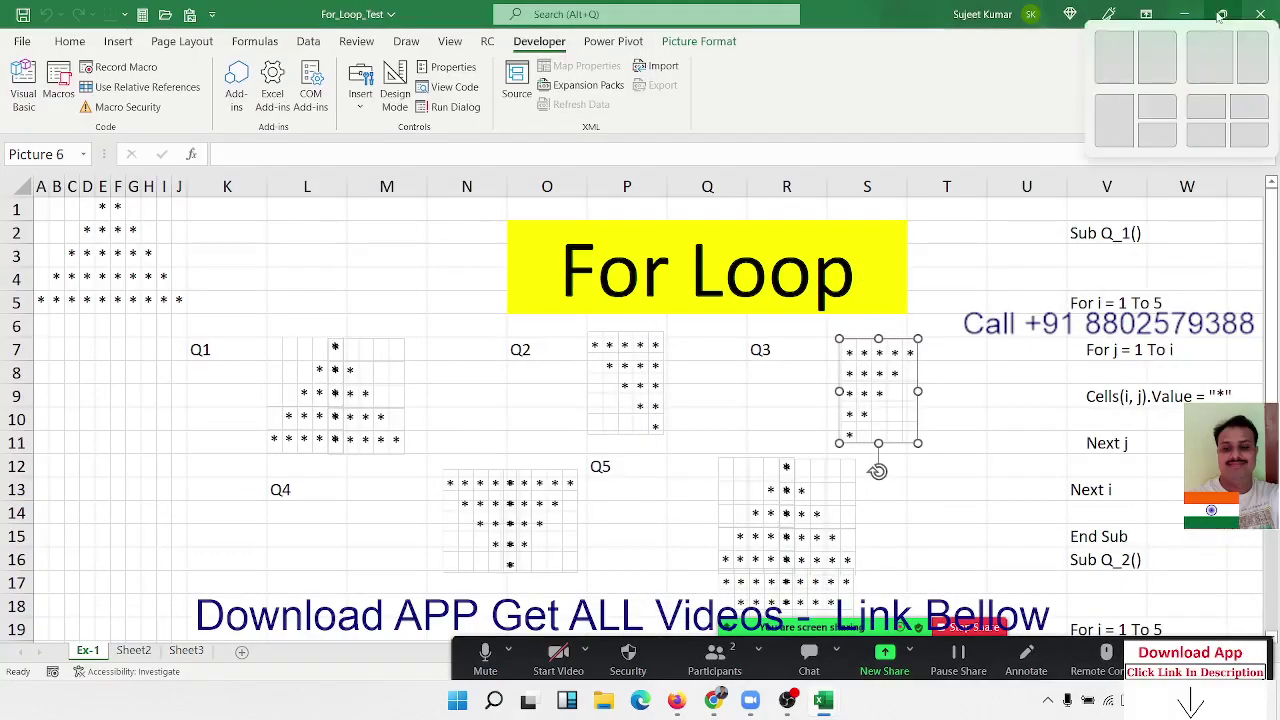
pyautogui.click(1114, 55)
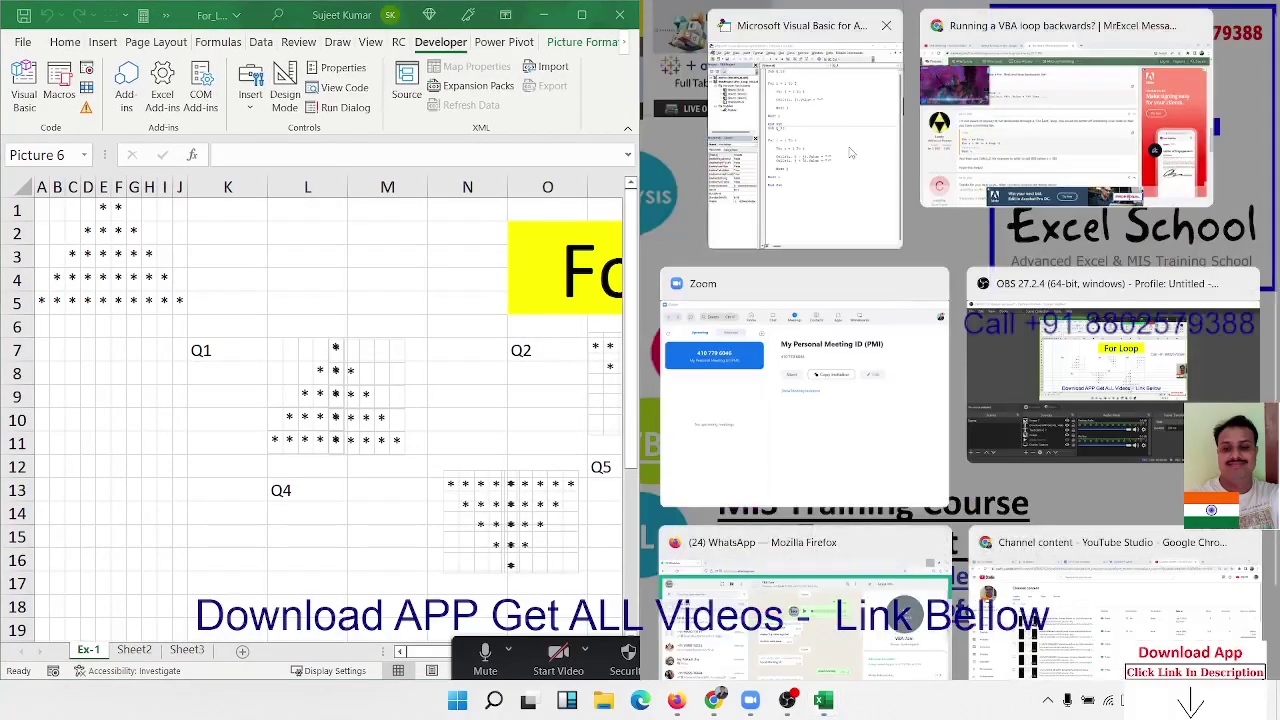
pyautogui.click(851, 152)
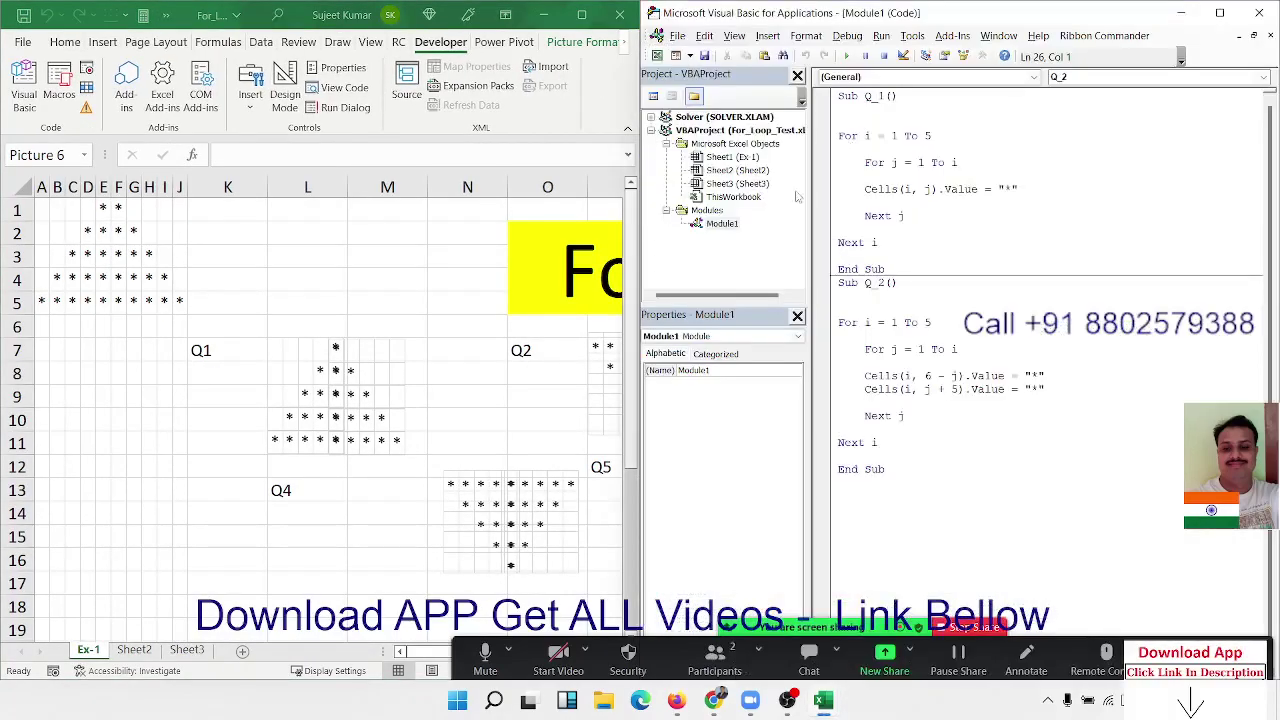
pyautogui.click(892, 484)
pyautogui.moveTo(1217, 16)
pyautogui.click(1118, 63)
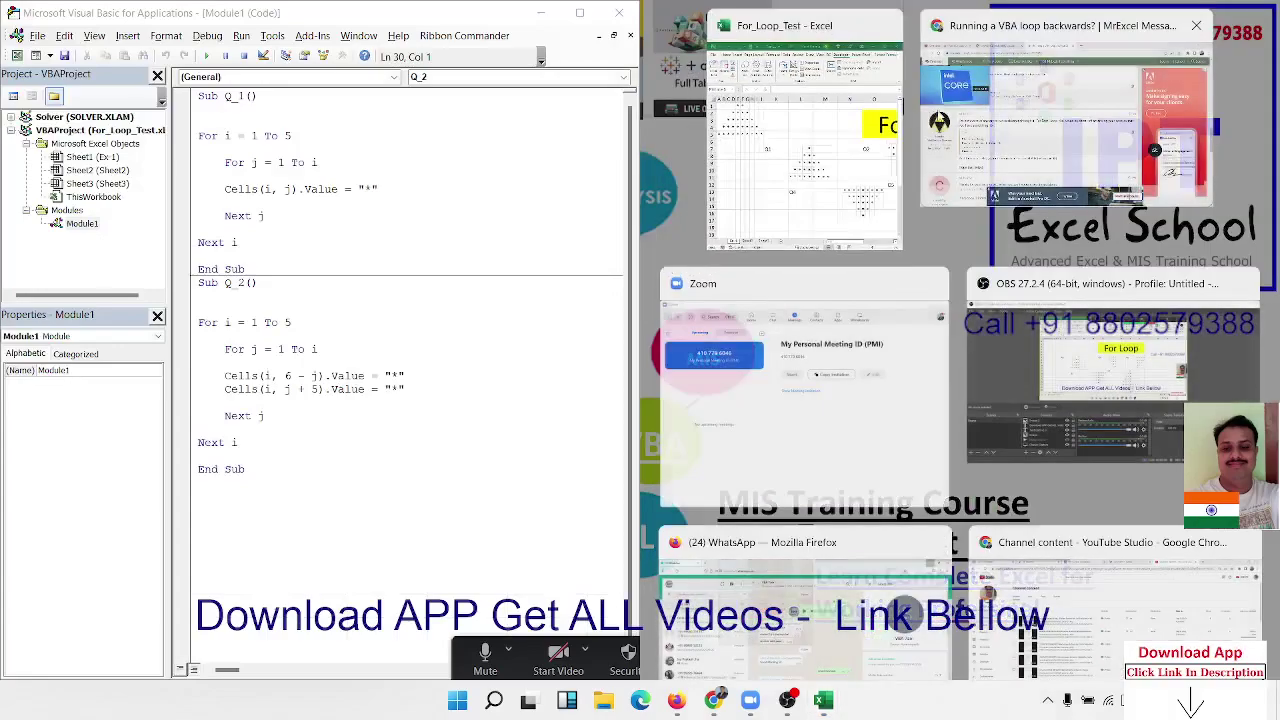
pyautogui.click(845, 138)
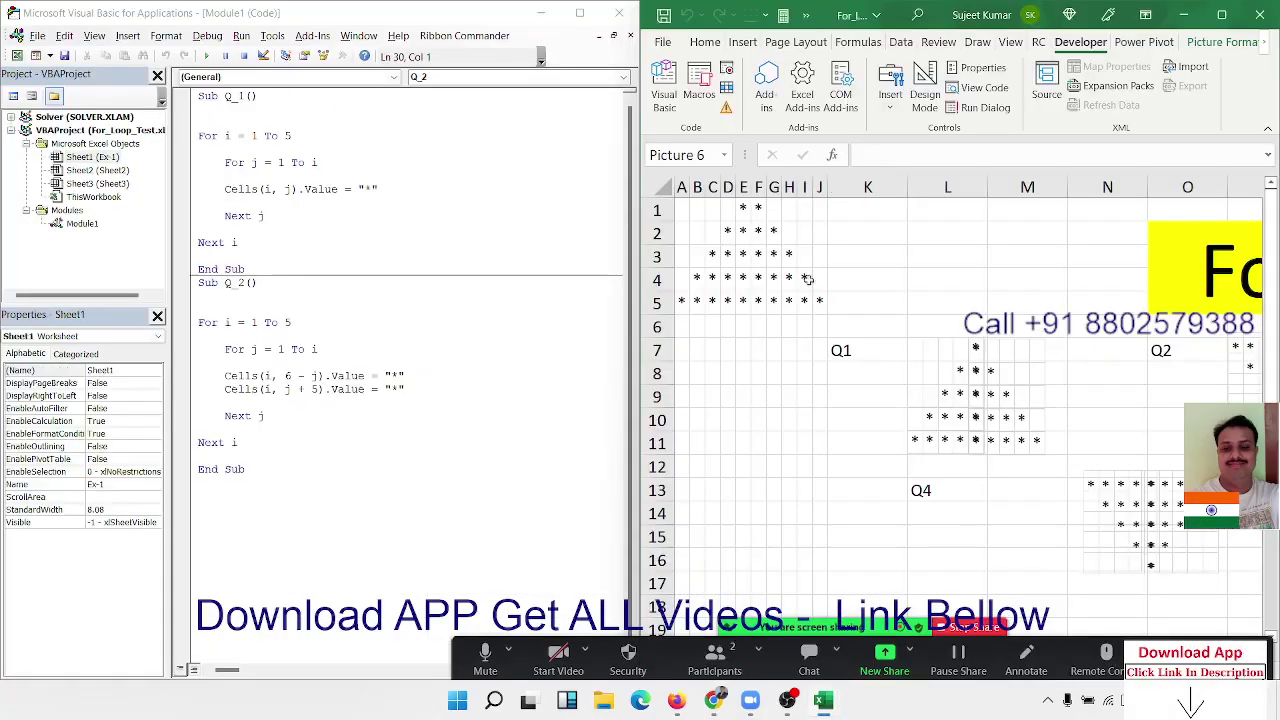
# Select A1:J5 and delete the star pyramid.
pyautogui.moveTo(823, 312); pyautogui.dragTo(680, 210)
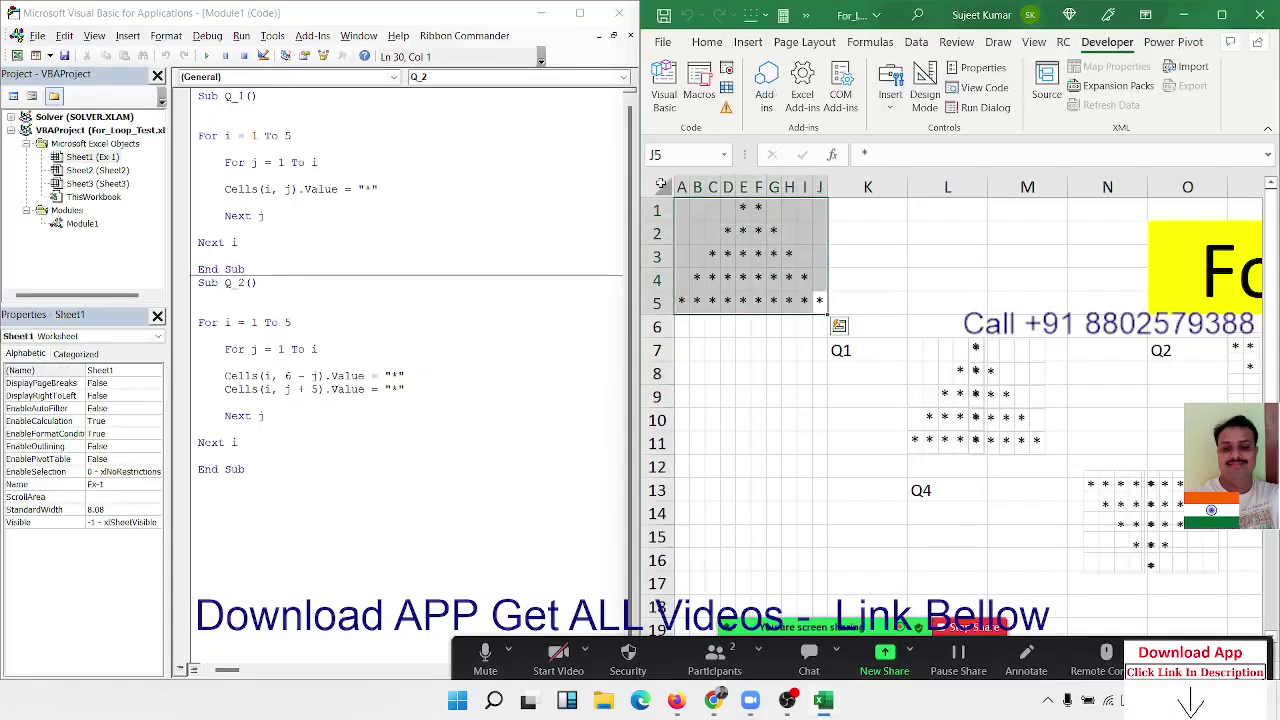
pyautogui.press('Delete')
pyautogui.click(305, 496)
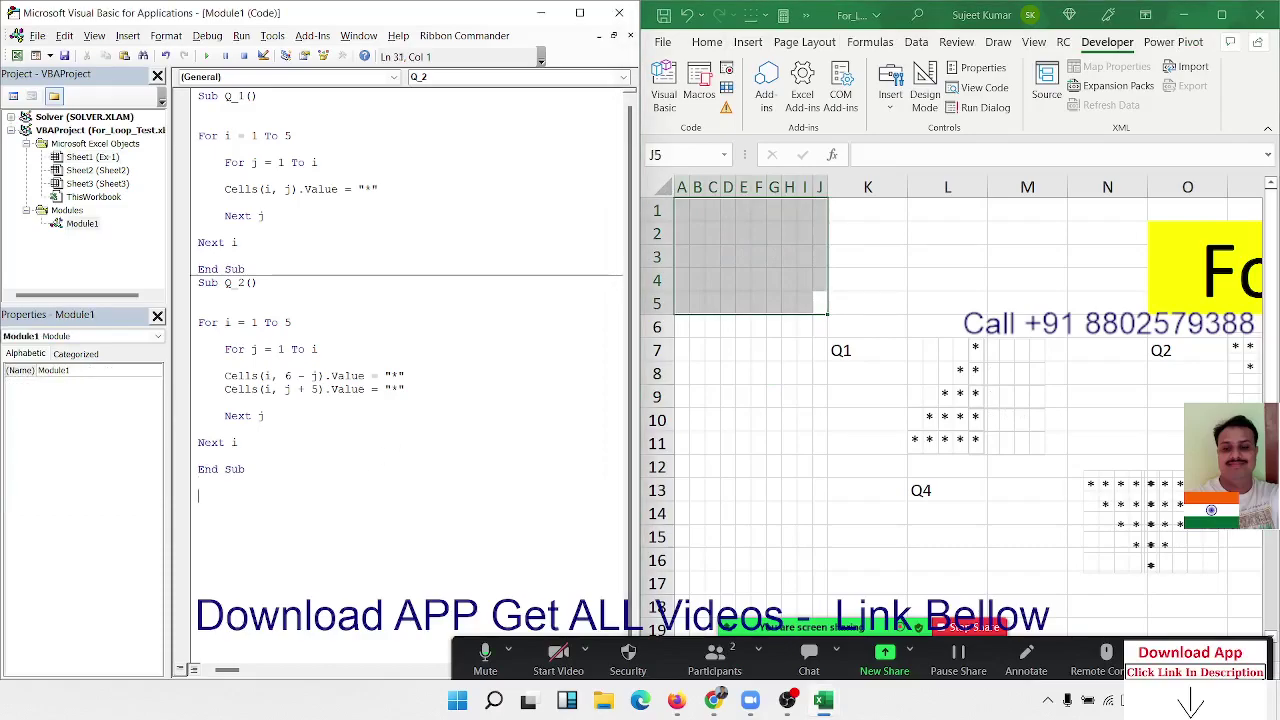
# Create Sub Q_22 containing an outer For i = 1 To 5 … Next i loop.
pyautogui.press('Return')
pyautogui.press('Return')
pyautogui.press('Return')
pyautogui.press('Return')
pyautogui.press('Return')
pyautogui.press('Return')
pyautogui.click(198, 269)
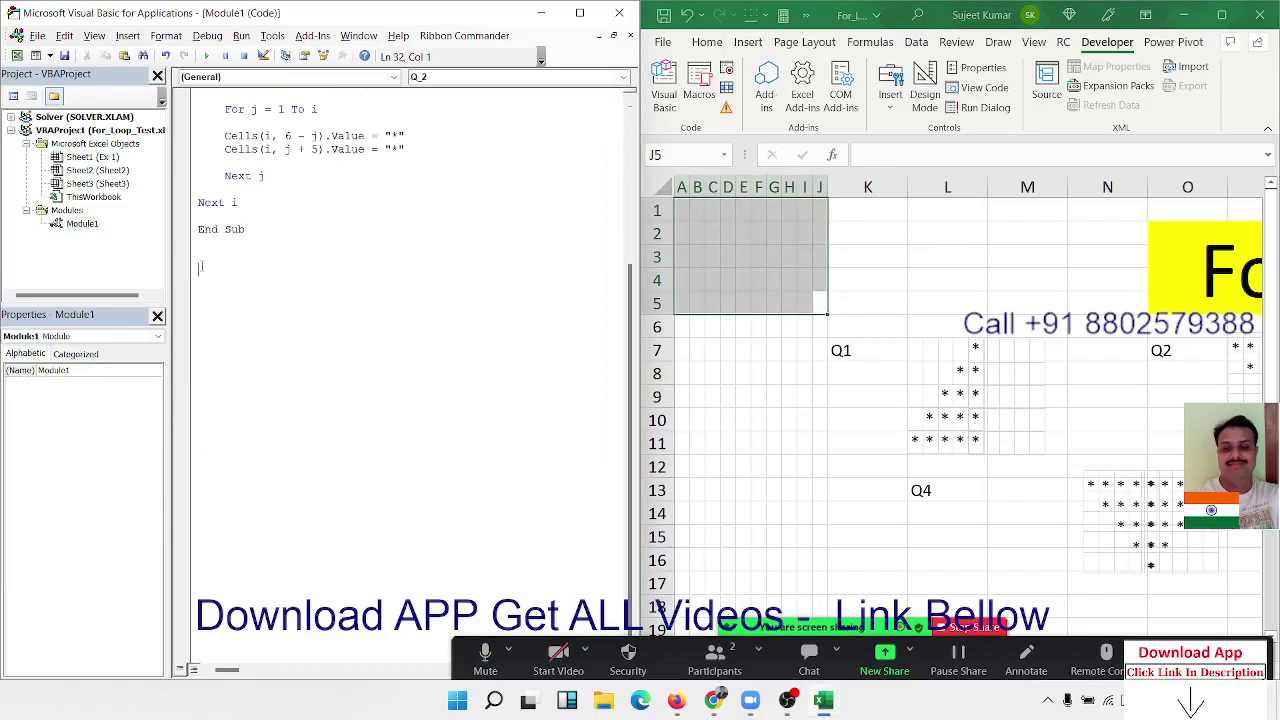
pyautogui.write('sub ')
pyautogui.write('Q')
pyautogui.write('_22(')
pyautogui.press('Return')
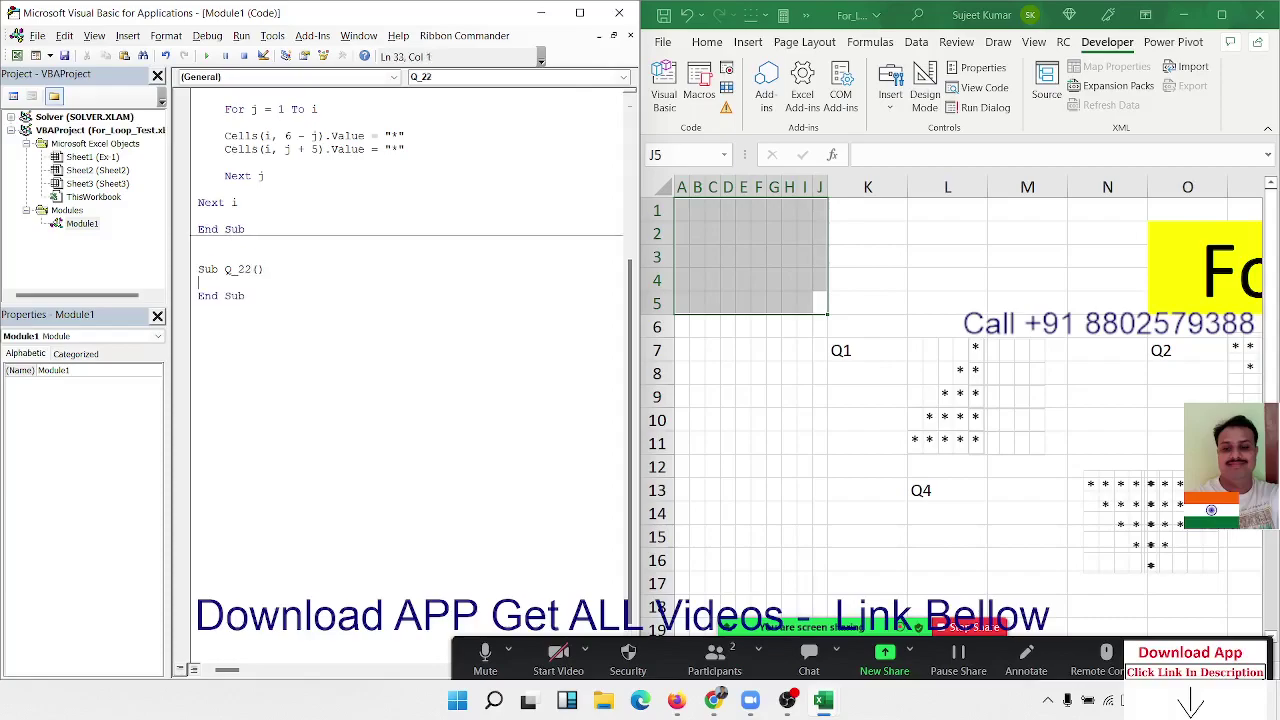
pyautogui.press('Return')
pyautogui.press('Return')
pyautogui.press('Return')
pyautogui.press('Up')
pyautogui.press('Up')
pyautogui.press('Up')
pyautogui.write('for ')
pyautogui.write('i ')
pyautogui.write('1 ')
pyautogui.write('to 5')
pyautogui.press('Return')
pyautogui.press('Return')
pyautogui.press('Return')
pyautogui.write('next ')
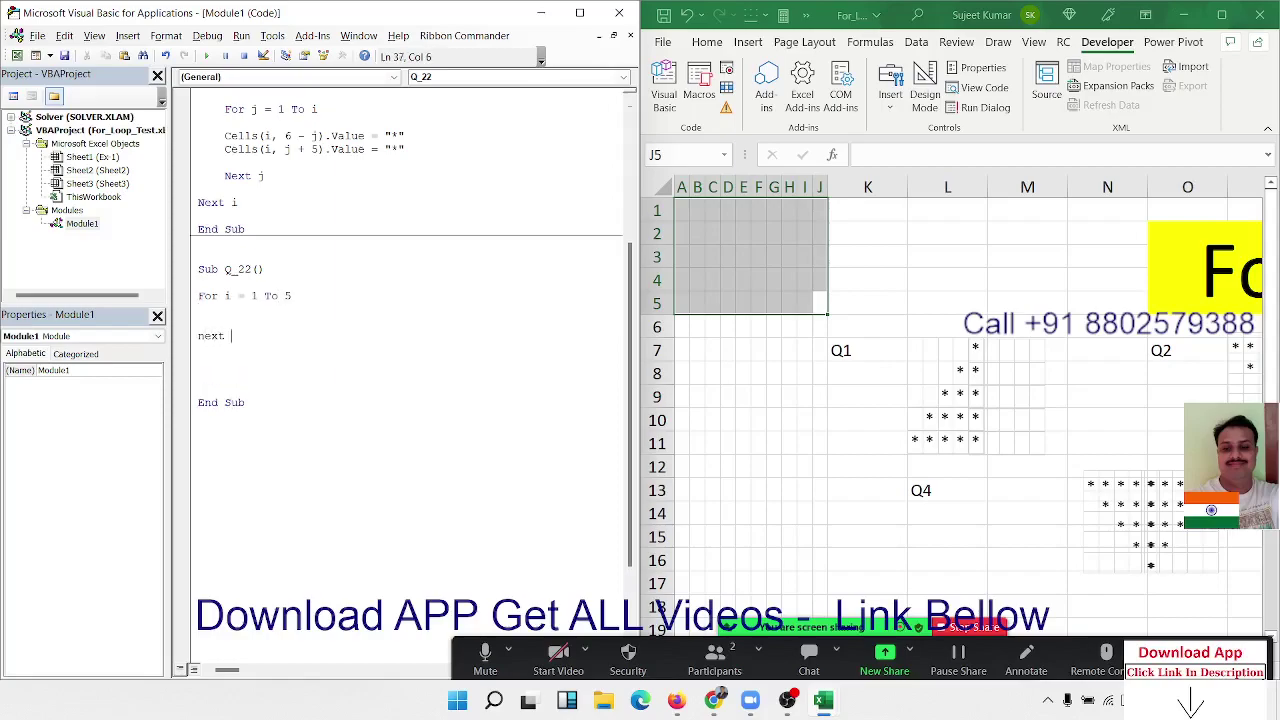
pyautogui.write('i')
# Nest an inner For j = 1 To i … Next loop inside the outer loop.
pyautogui.press('Up')
pyautogui.press('Up')
pyautogui.press('Return')
pyautogui.press('Return')
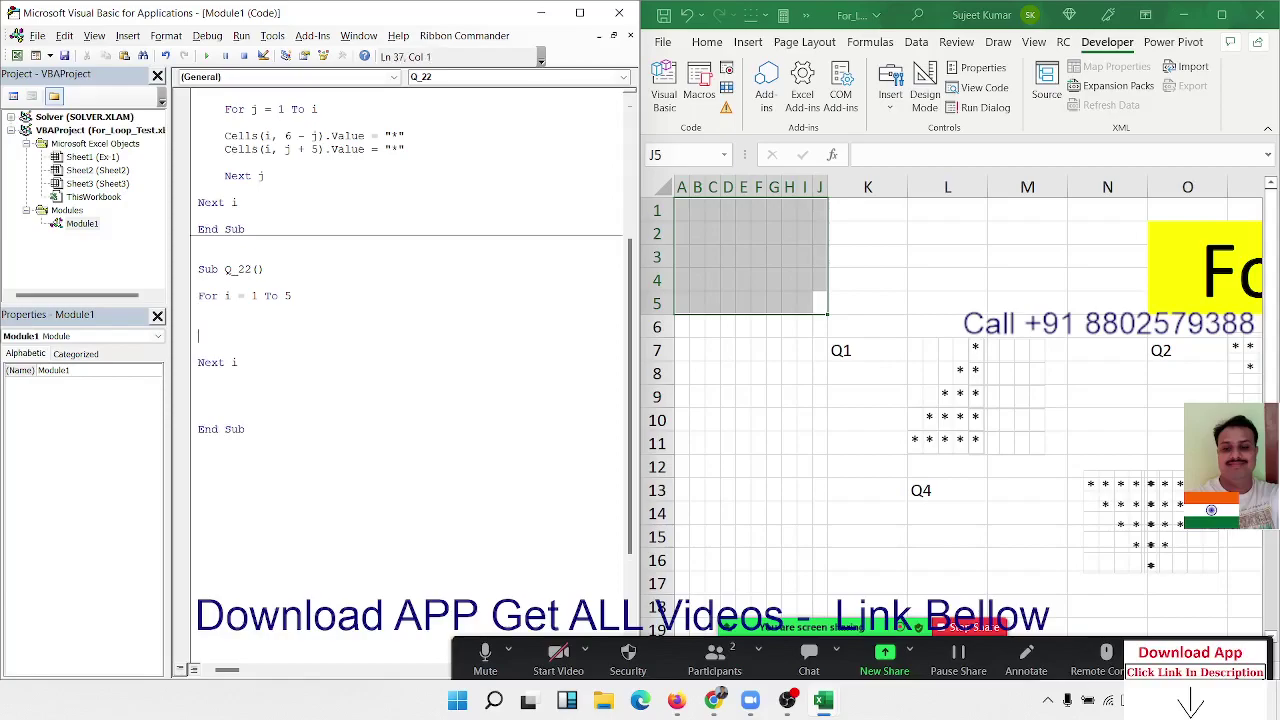
pyautogui.press('Up')
pyautogui.write('for ')
pyautogui.write('j =')
pyautogui.write('1 to ')
pyautogui.write('i')
pyautogui.press('Return')
pyautogui.press('Return')
pyautogui.write('ne')
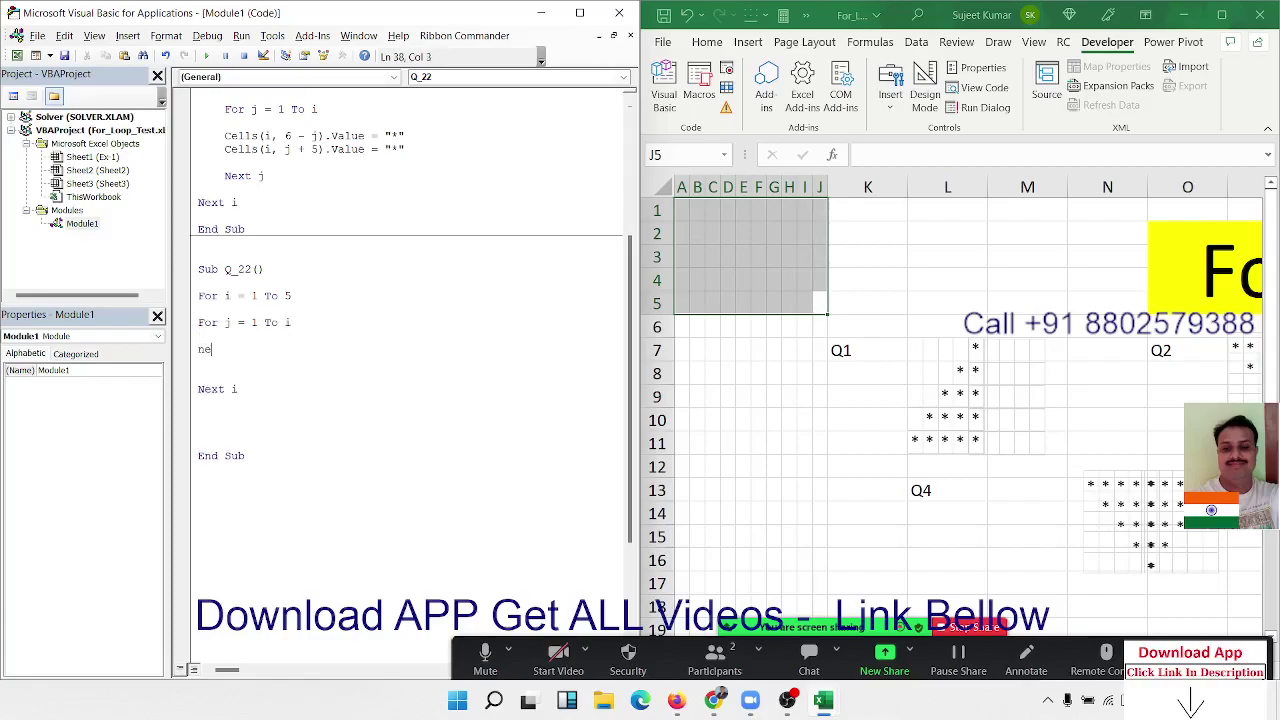
pyautogui.write('xt')
# Inside the inner loop, write Cells(i, j).Value = "*".
pyautogui.press('Up')
pyautogui.press('Up')
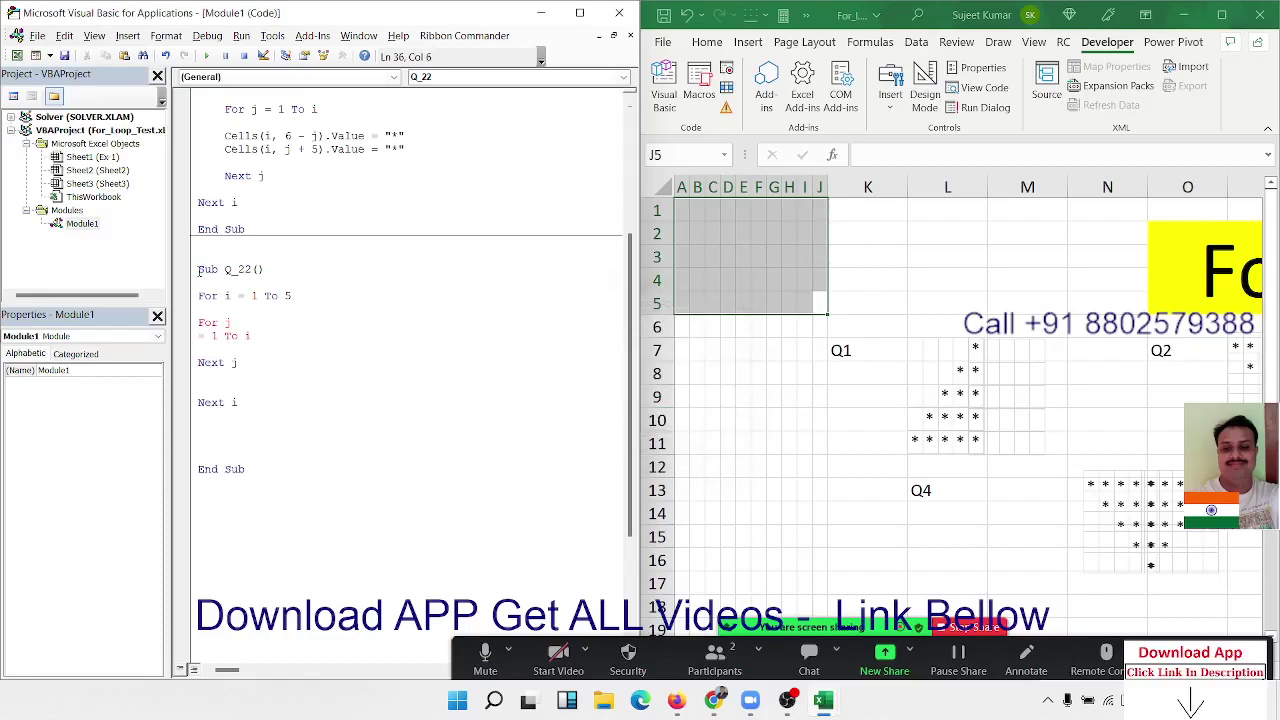
pyautogui.press('Down')
pyautogui.press('Return')
pyautogui.press('Return')
pyautogui.press('Return')
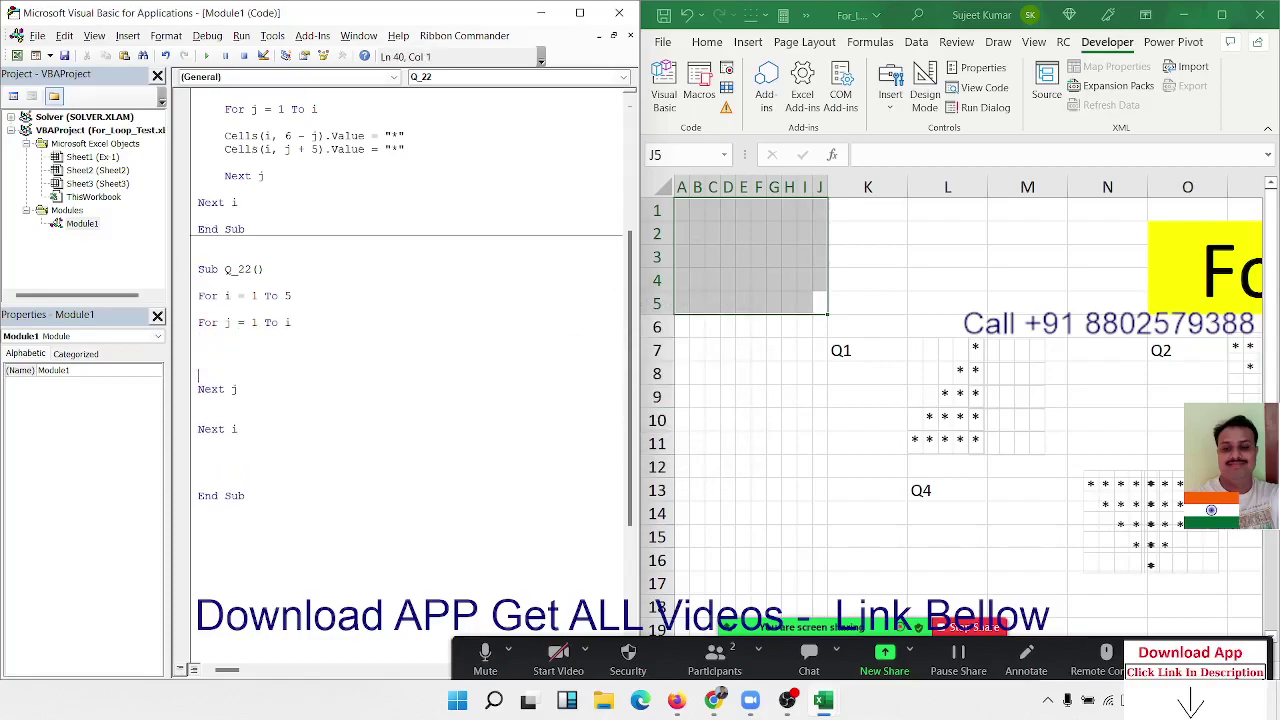
pyautogui.press('Up')
pyautogui.press('Up')
pyautogui.write('cel;l')
pyautogui.write('s')
pyautogui.press('BackSpace')
pyautogui.press('BackSpace')
pyautogui.press('BackSpace')
pyautogui.write('ls(')
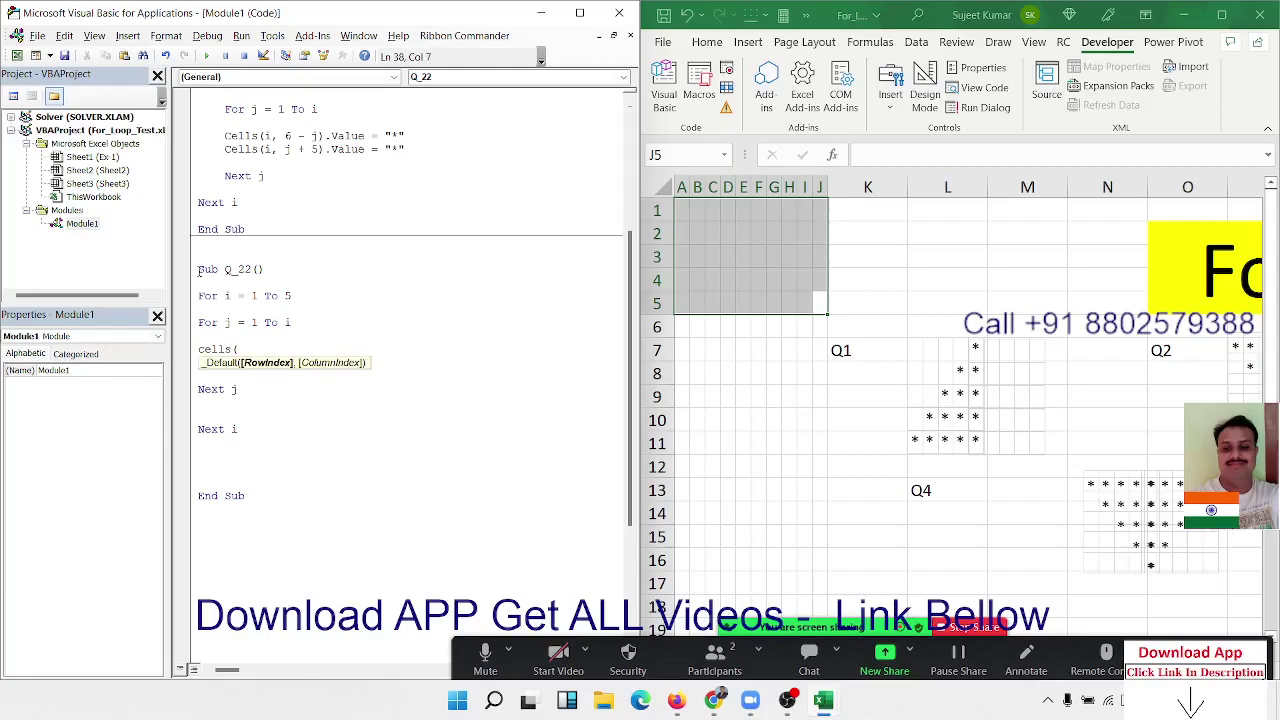
pyautogui.write('i')
pyautogui.write(',j')
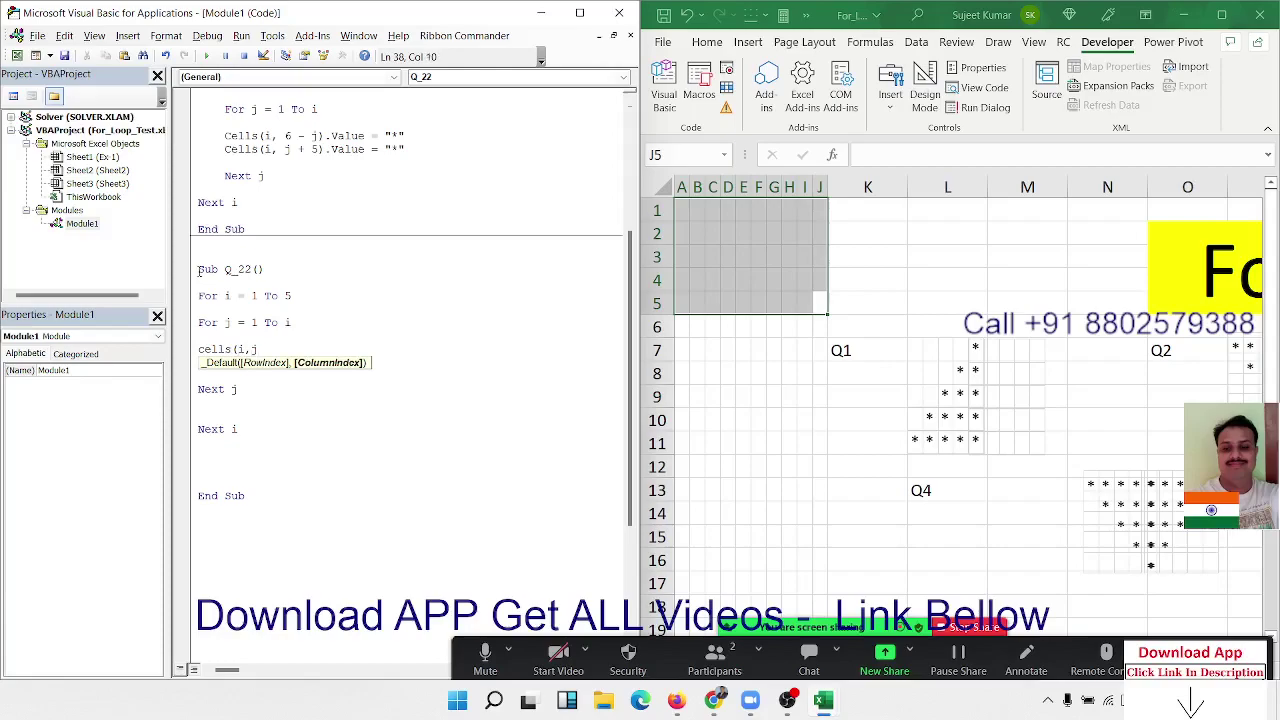
pyautogui.write(')')
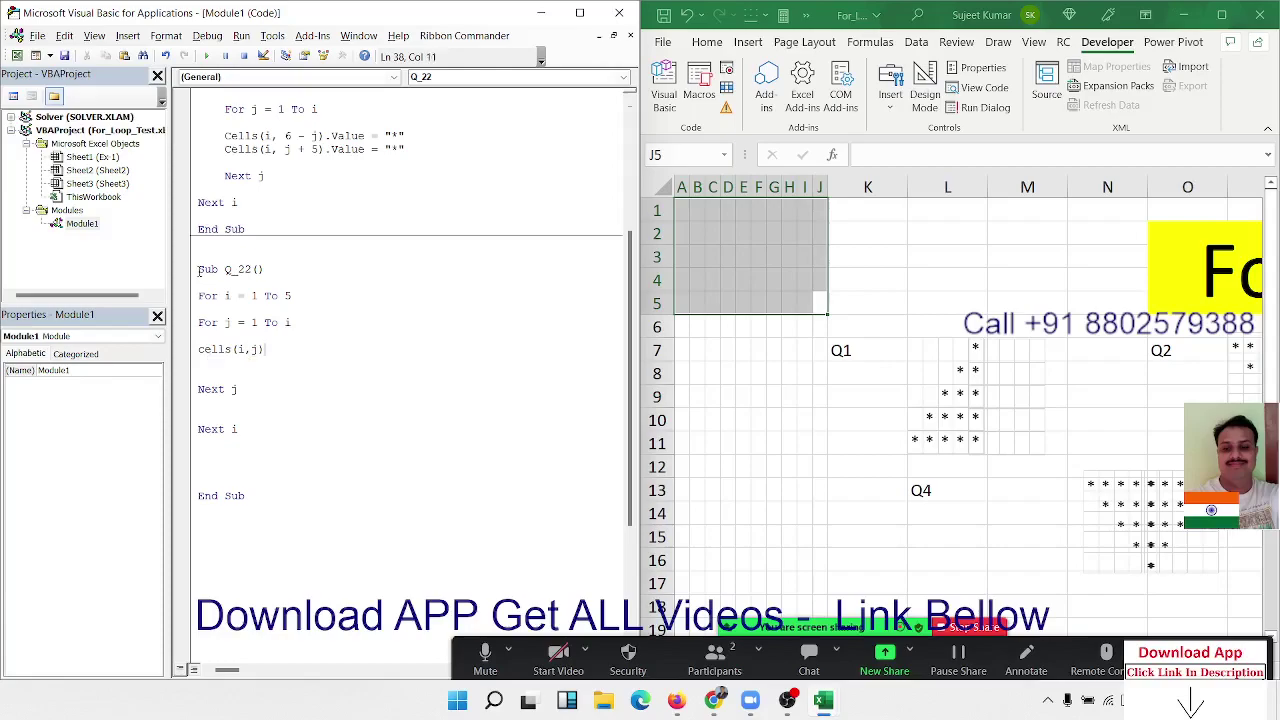
pyautogui.write('.value ')
pyautogui.write('="')
pyautogui.write('*"')
pyautogui.press('Return')
# Change the row argument to 5 - i, run Q_22, and stop it after the 1004 error.
pyautogui.click(198, 349)
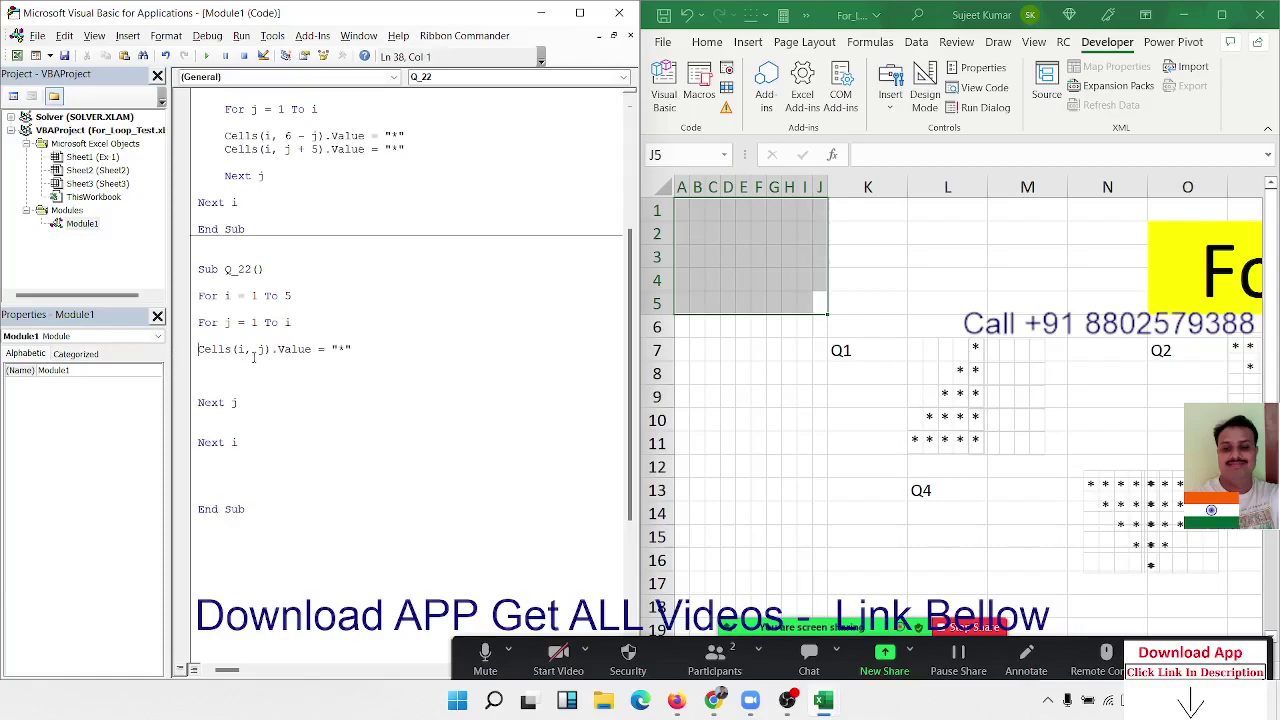
pyautogui.click(257, 349)
pyautogui.press('Left')
pyautogui.press('Left')
pyautogui.press('Left')
pyautogui.write('6')
pyautogui.press('BackSpace')
pyautogui.write('5-')
pyautogui.click(281, 383)
pyautogui.click(316, 322)
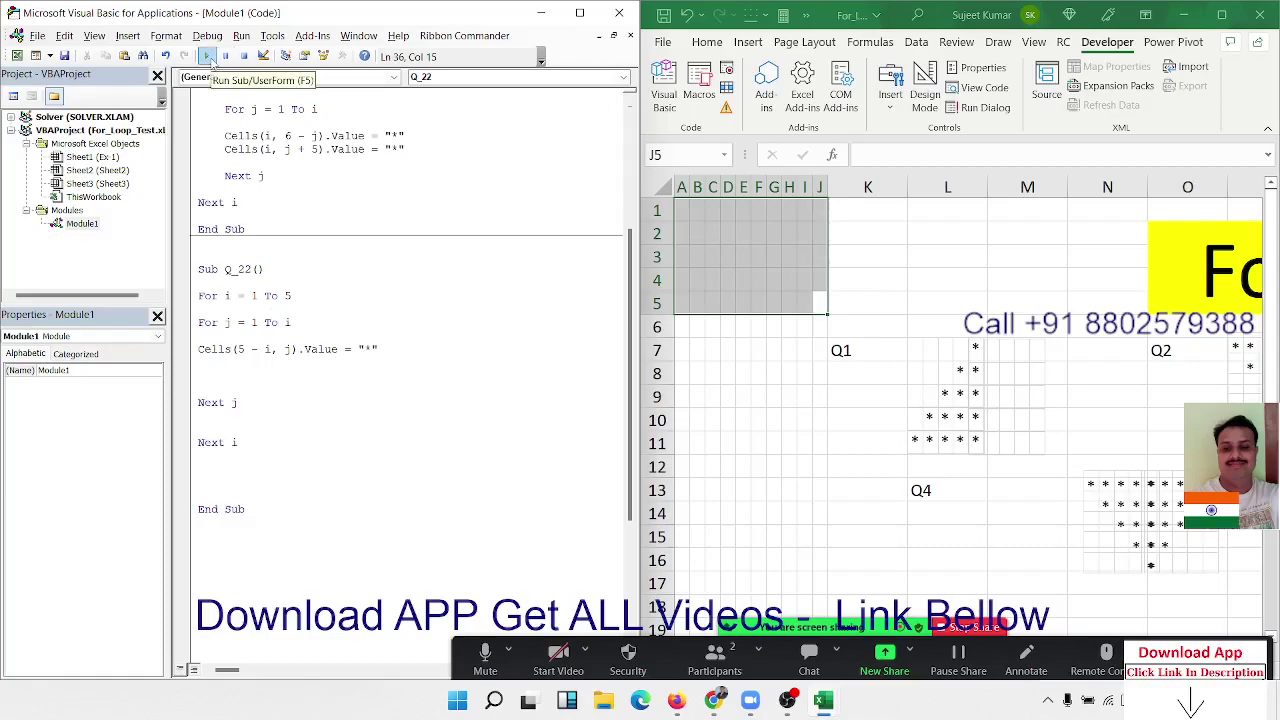
pyautogui.click(207, 57)
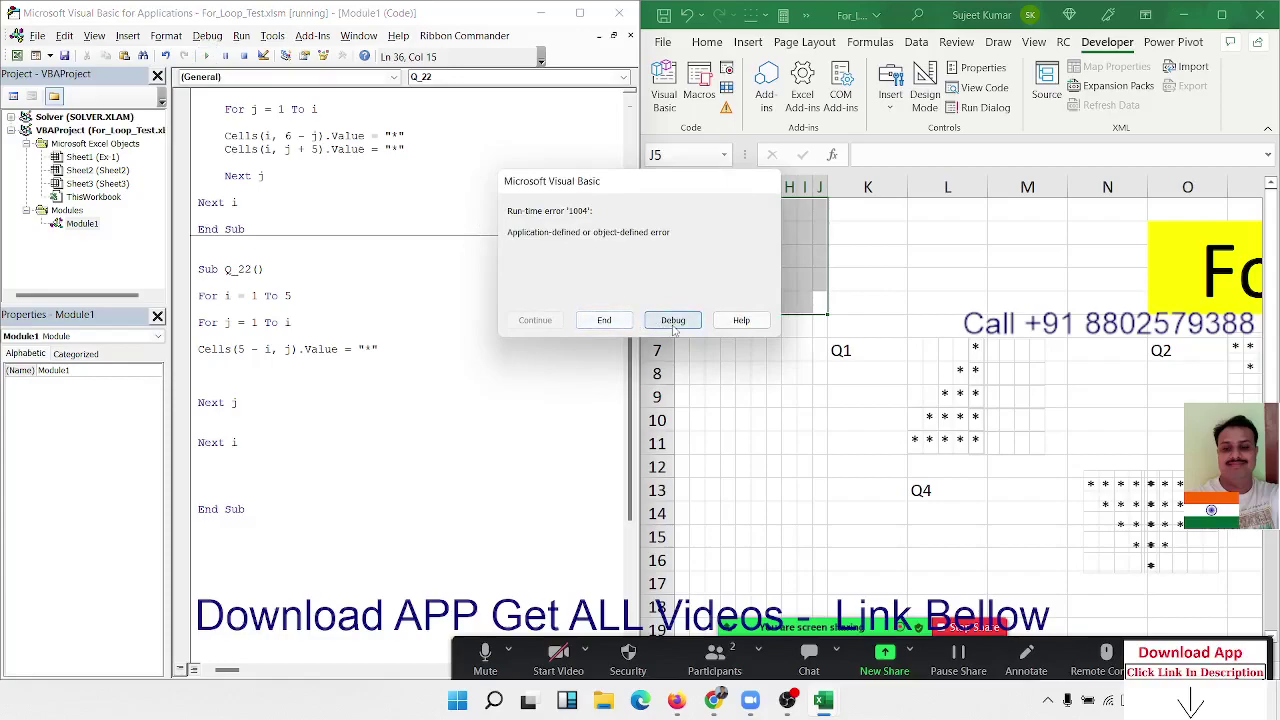
pyautogui.click(673, 322)
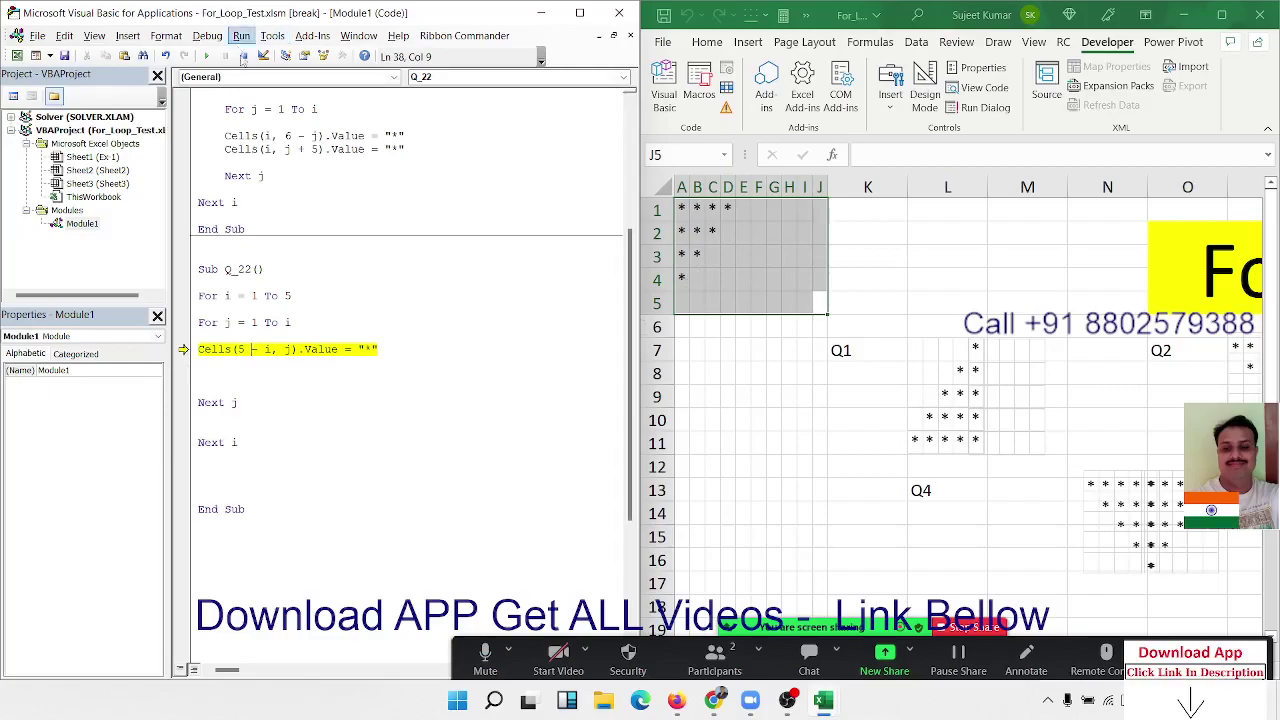
pyautogui.click(243, 56)
# Correct the row offset to 6 - i and rerun Q_22, giving stars in A1:E5.
pyautogui.click(236, 349)
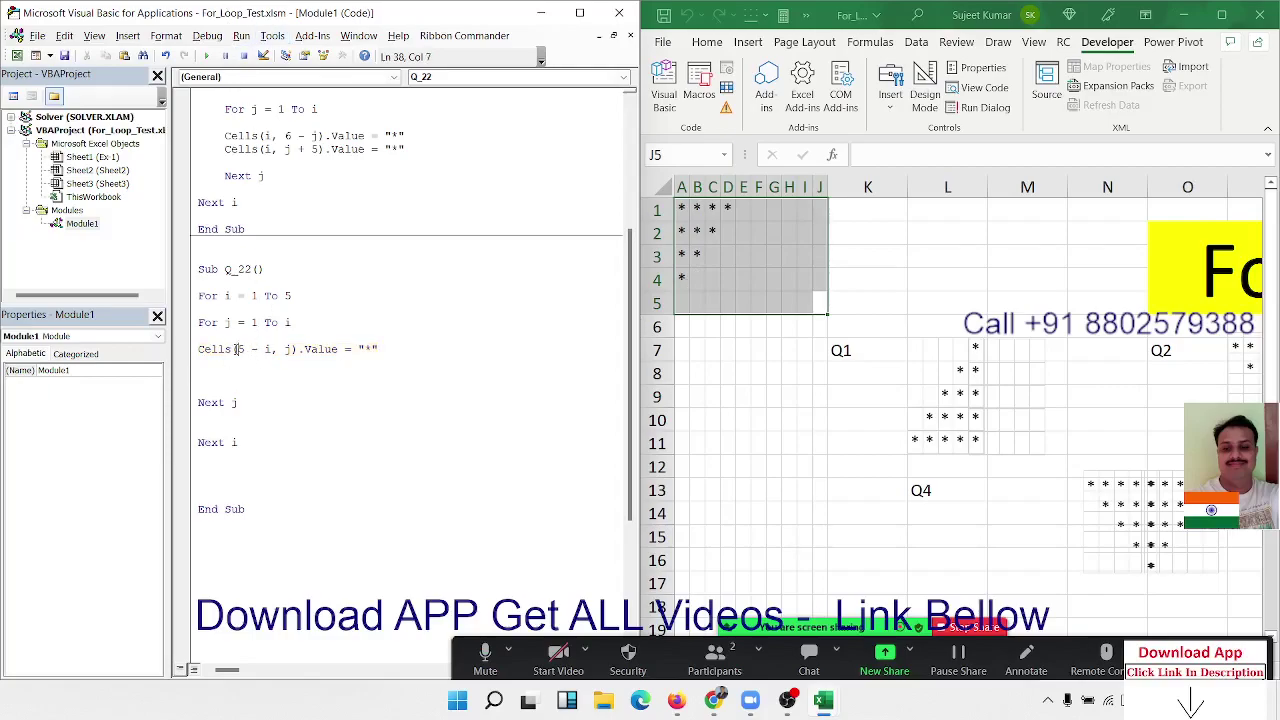
pyautogui.press('Delete')
pyautogui.write('6')
pyautogui.press('Down')
pyautogui.click(207, 56)
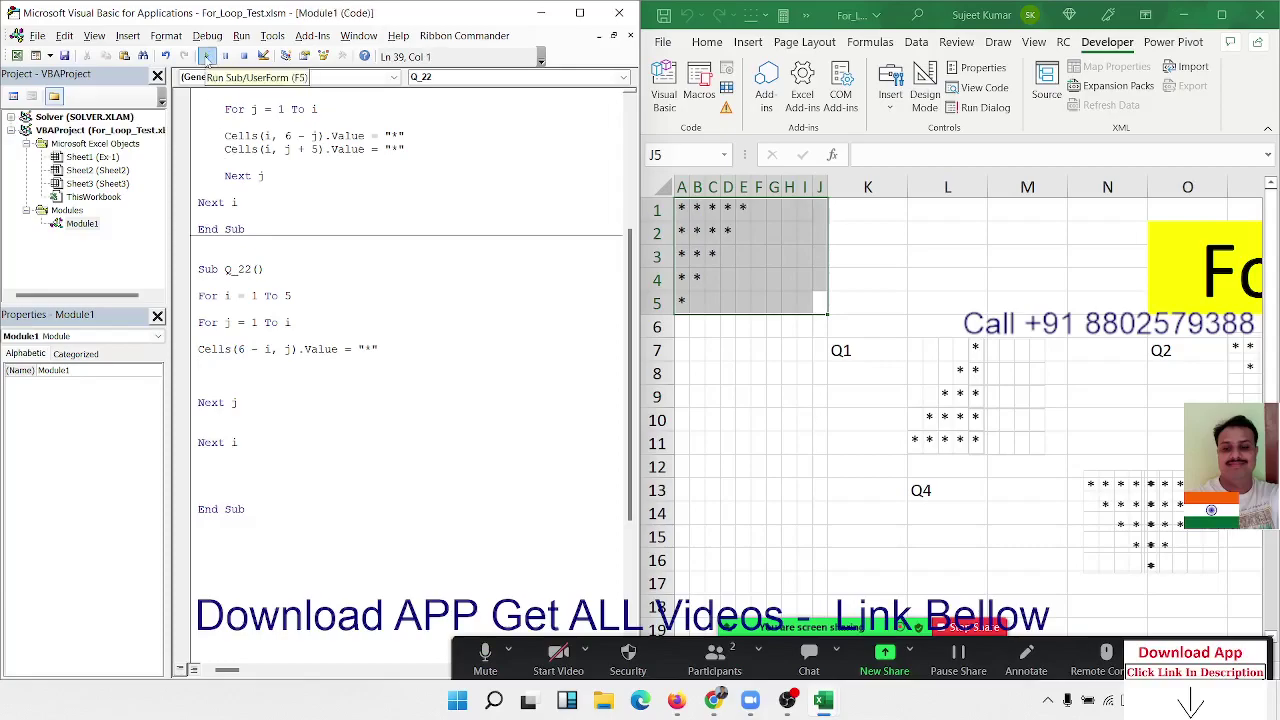
pyautogui.click(760, 208)
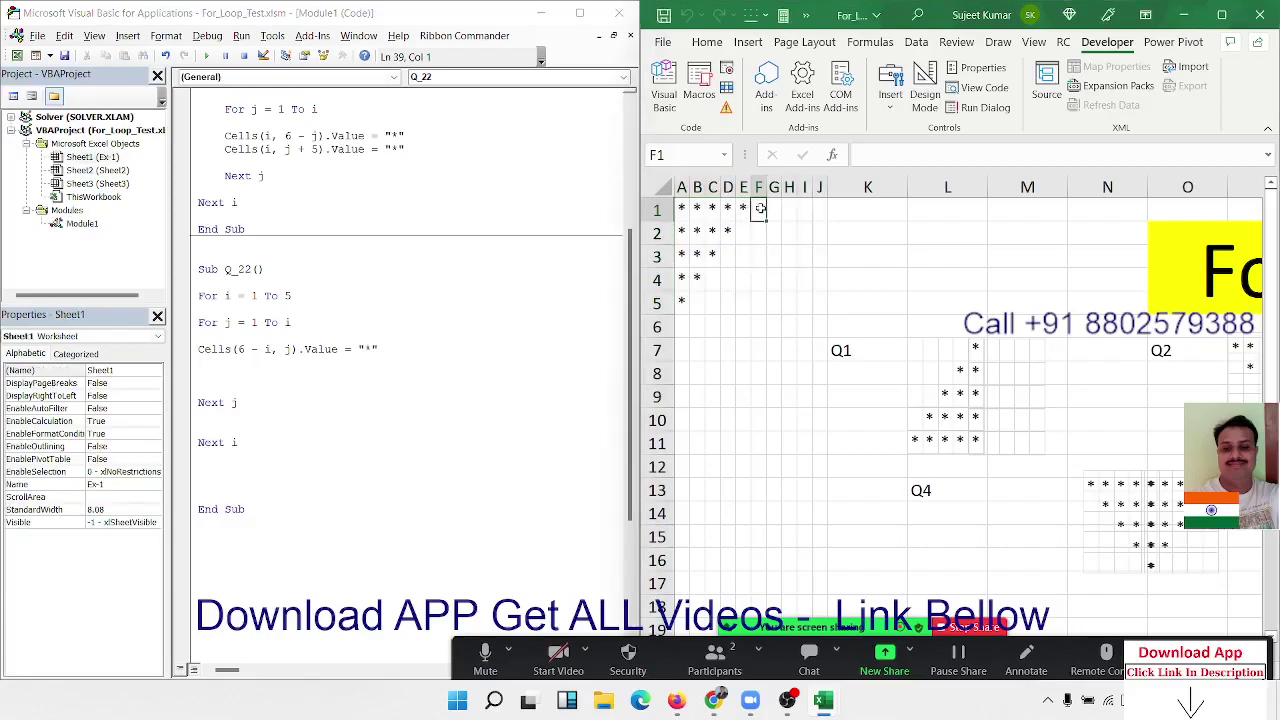
# Change the column argument to 5 + j and delete the old stars in A1:H5.
pyautogui.click(284, 350)
pyautogui.write('5-')
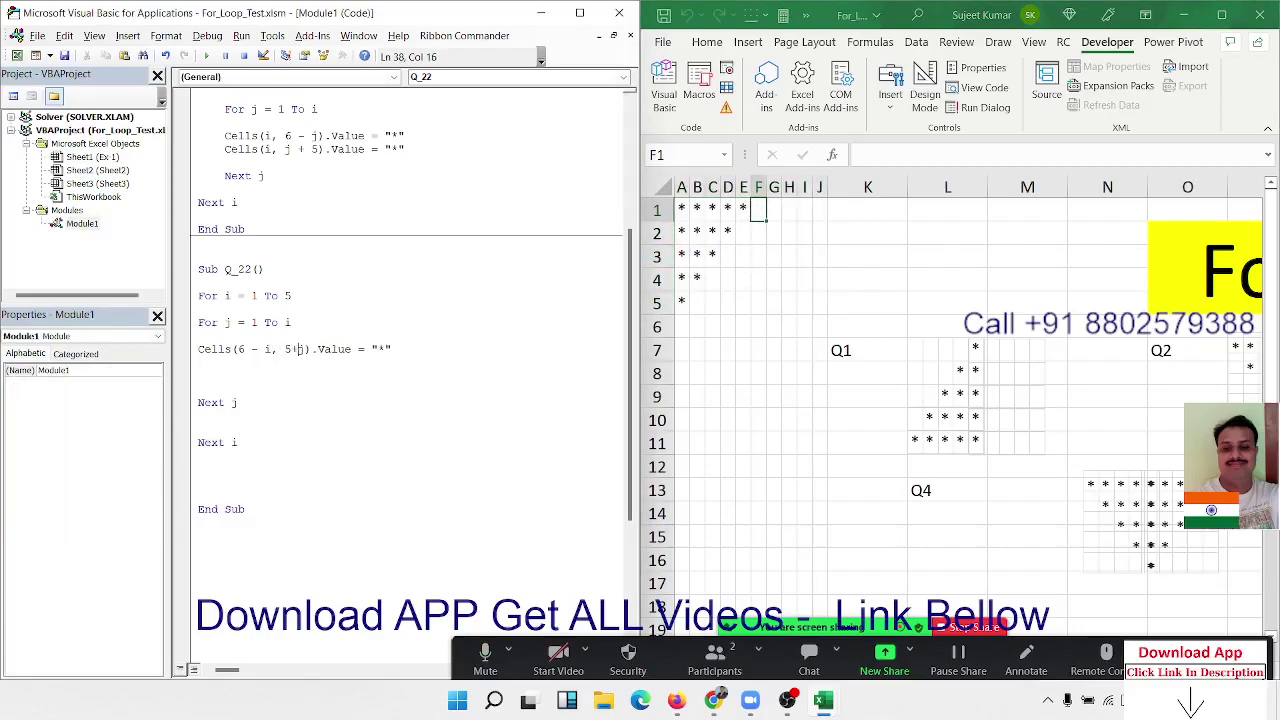
pyautogui.click(304, 375)
pyautogui.moveTo(714, 300); pyautogui.dragTo(661, 187)
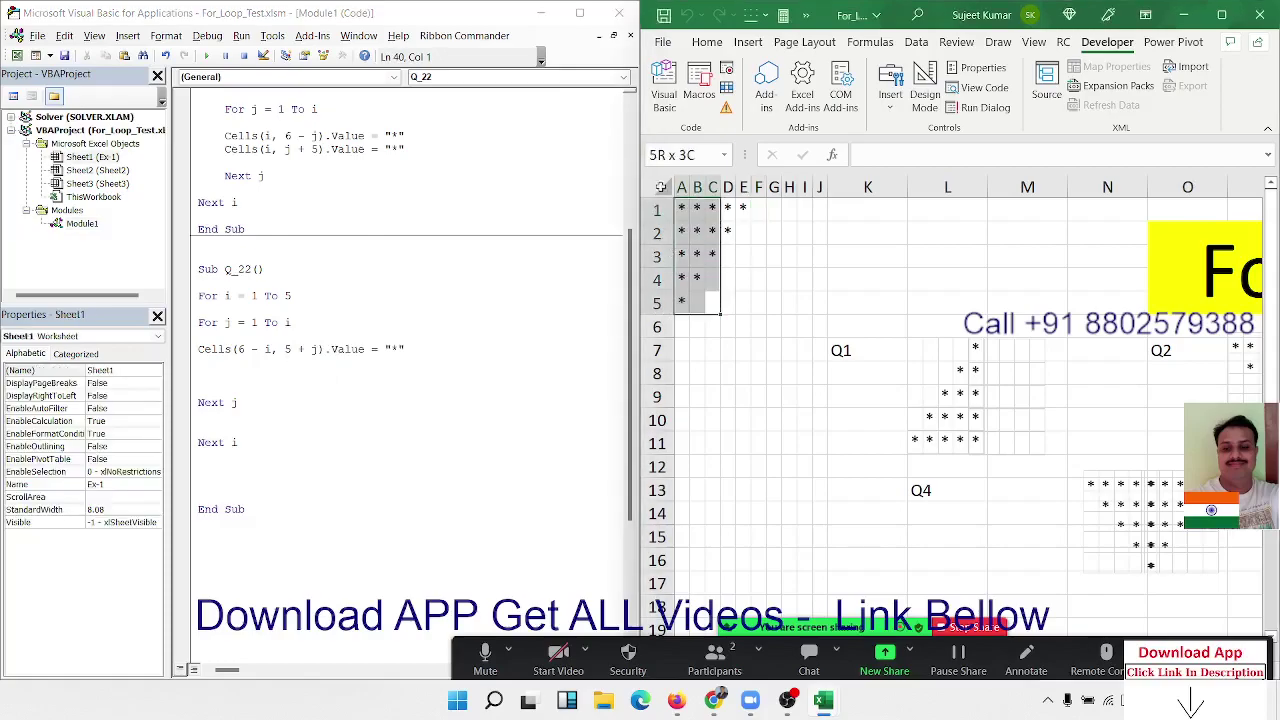
pyautogui.press('Delete')
pyautogui.moveTo(790, 257); pyautogui.dragTo(725, 207)
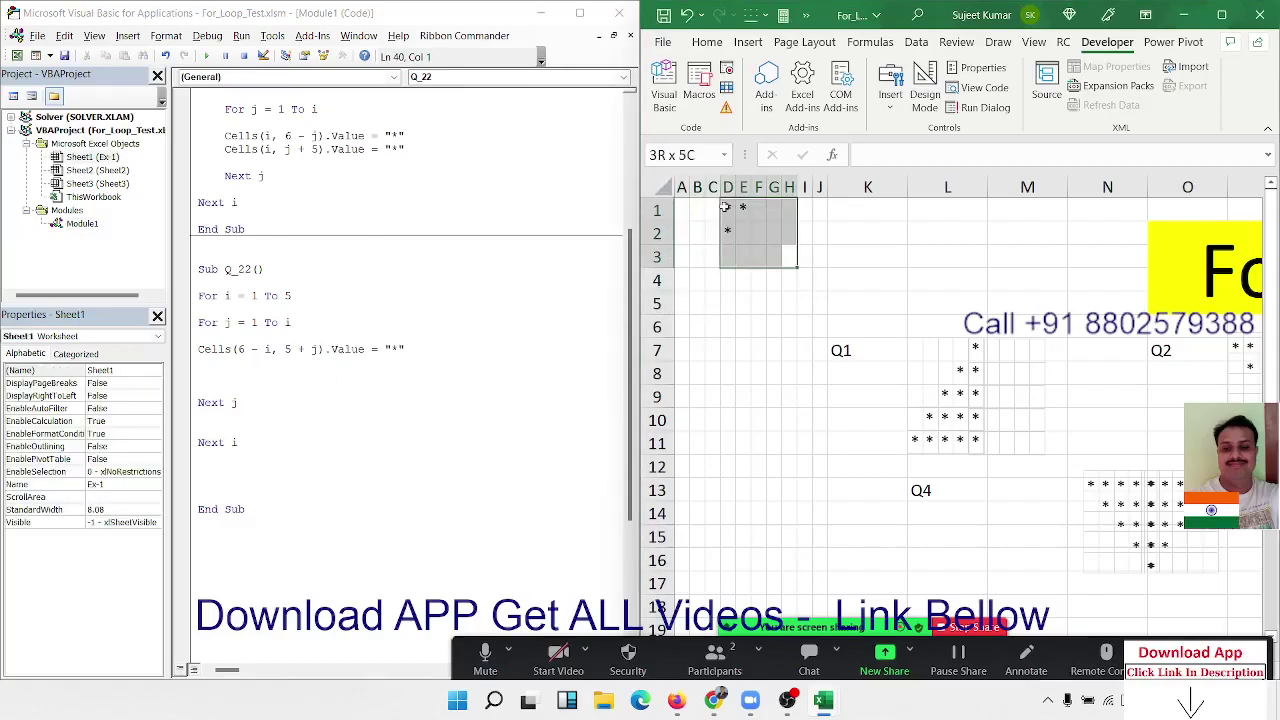
pyautogui.press('Delete')
# Run Q_22 again and check the new triangle in F1:J5.
pyautogui.click(335, 349)
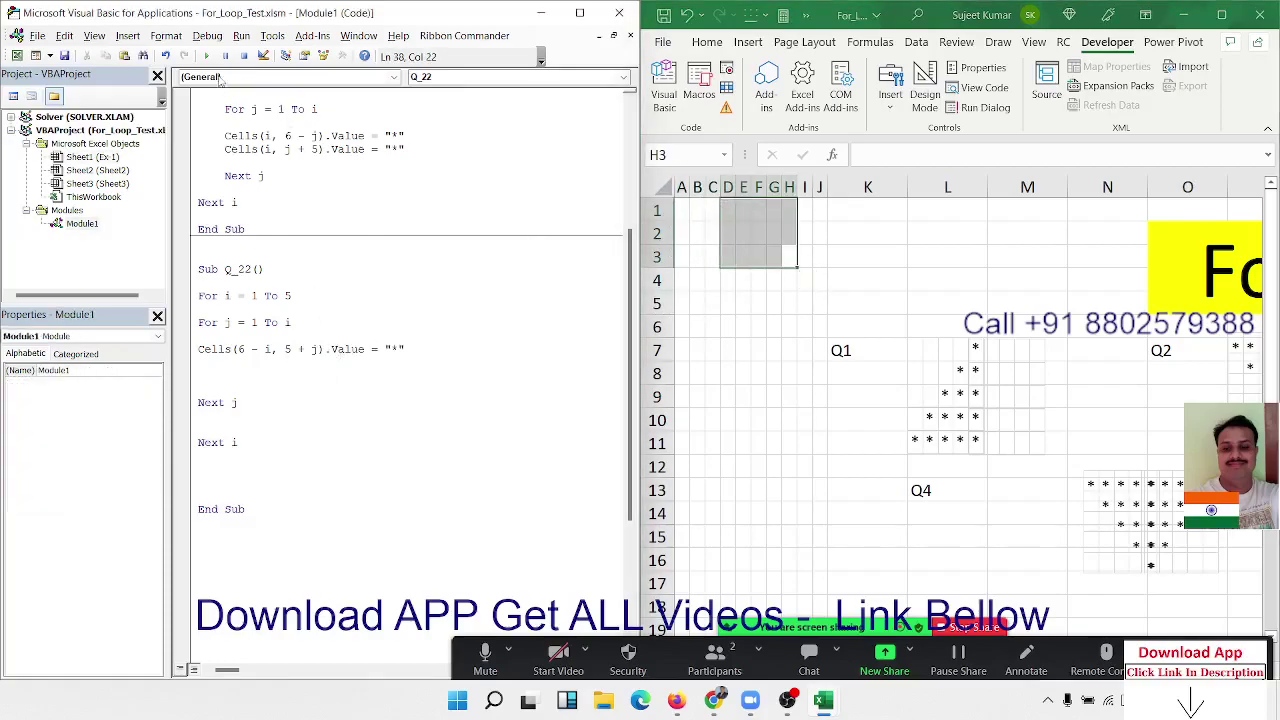
pyautogui.click(206, 56)
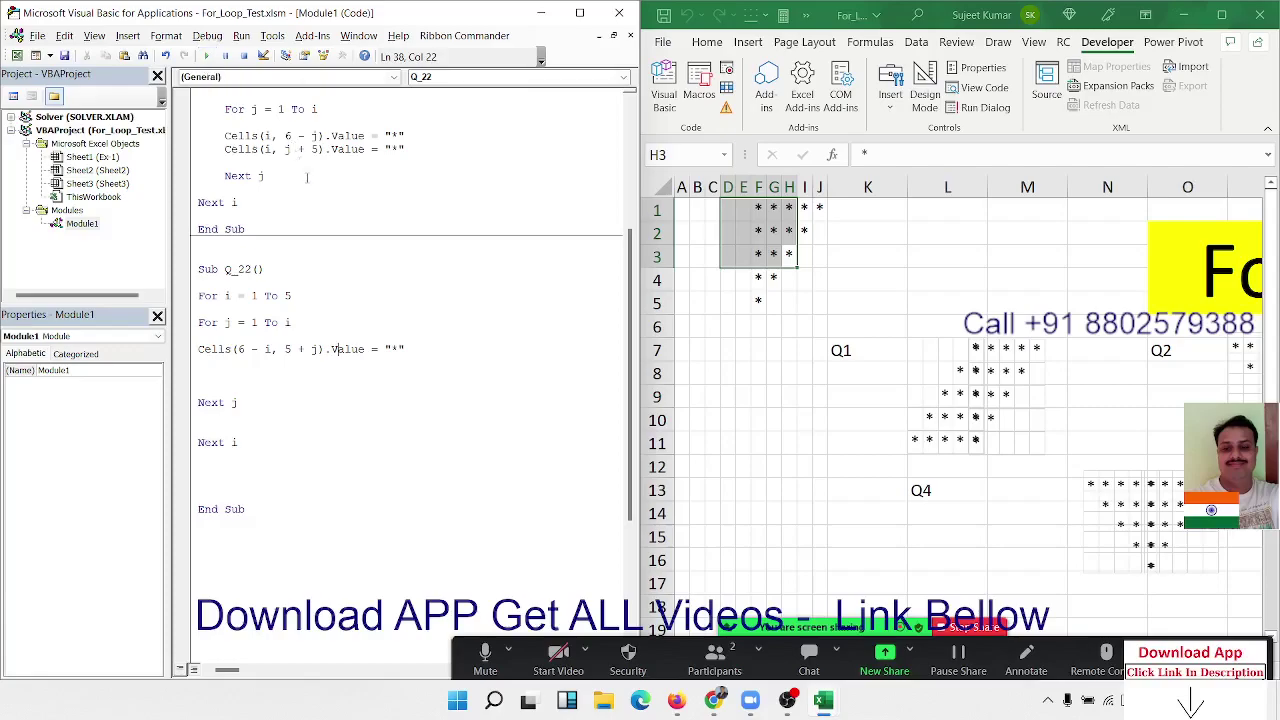
pyautogui.click(758, 330)
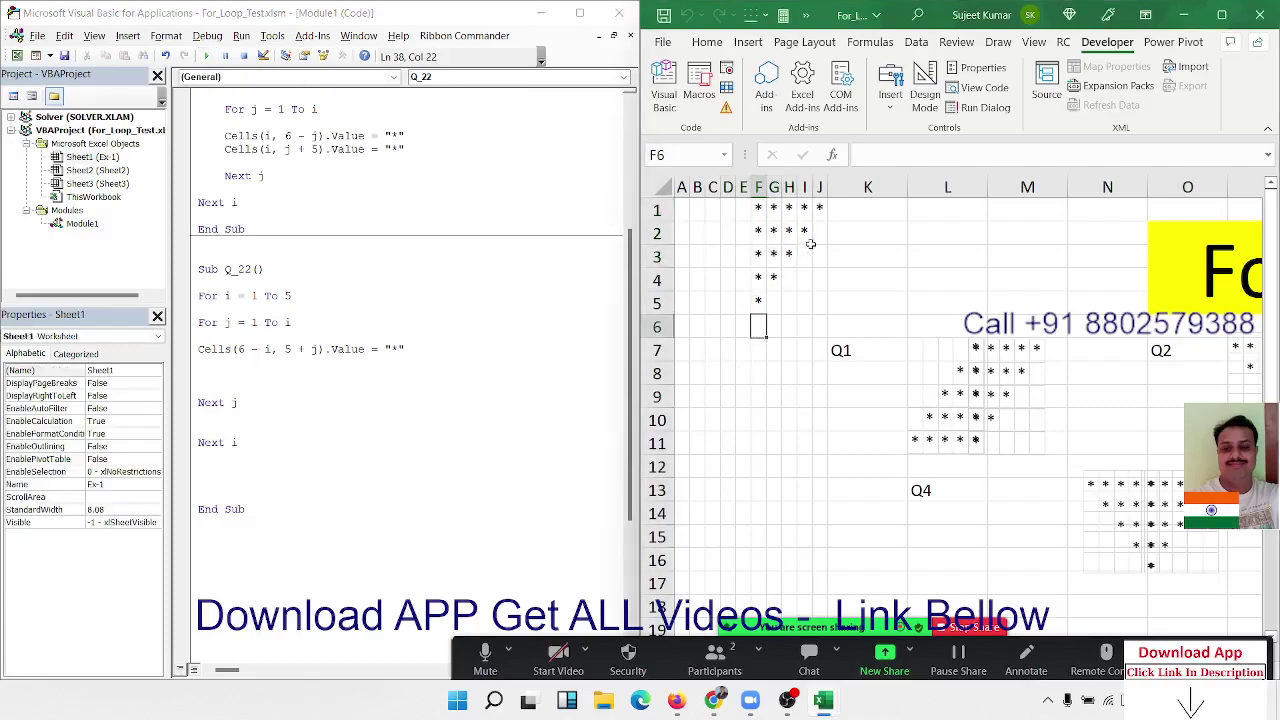
pyautogui.moveTo(817, 210)
pyautogui.mouseDown()
pyautogui.moveTo(802, 208)
pyautogui.moveTo(759, 303)
pyautogui.mouseUp()
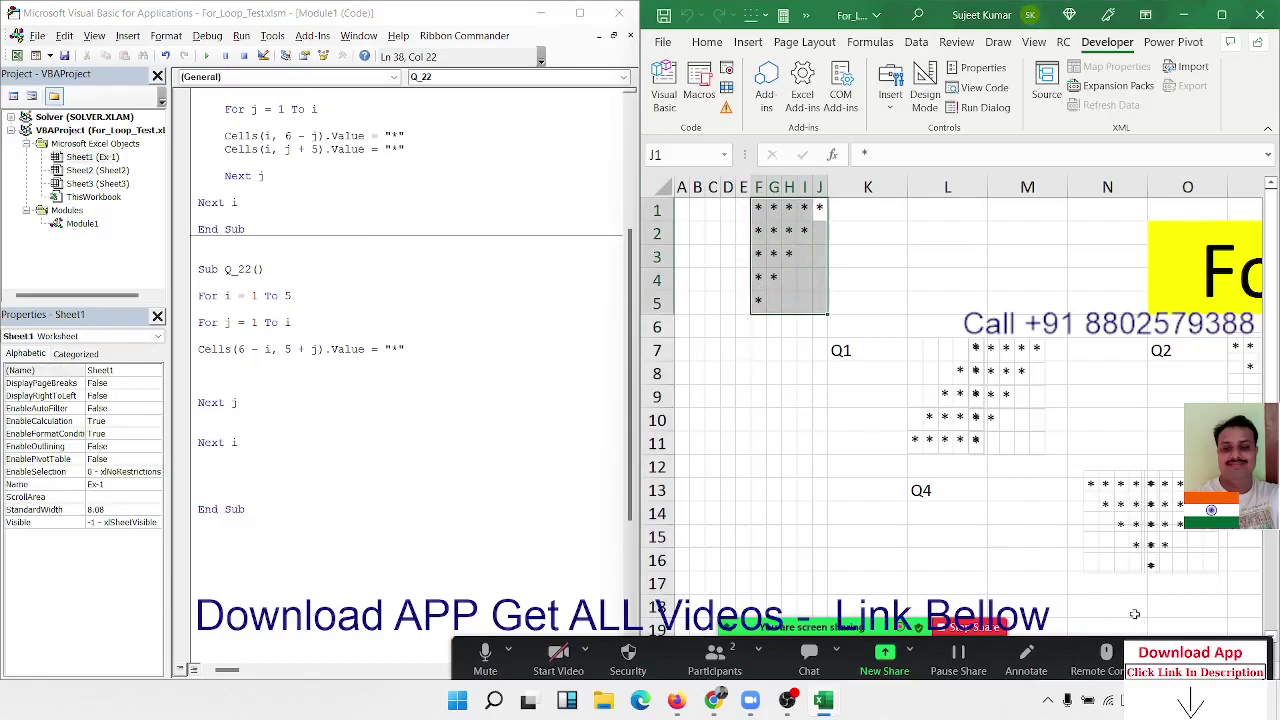
pyautogui.click(1137, 412)
# Scroll across the sheet and drag the Q2 star picture slightly.
pyautogui.press('Left')
pyautogui.press('Left')
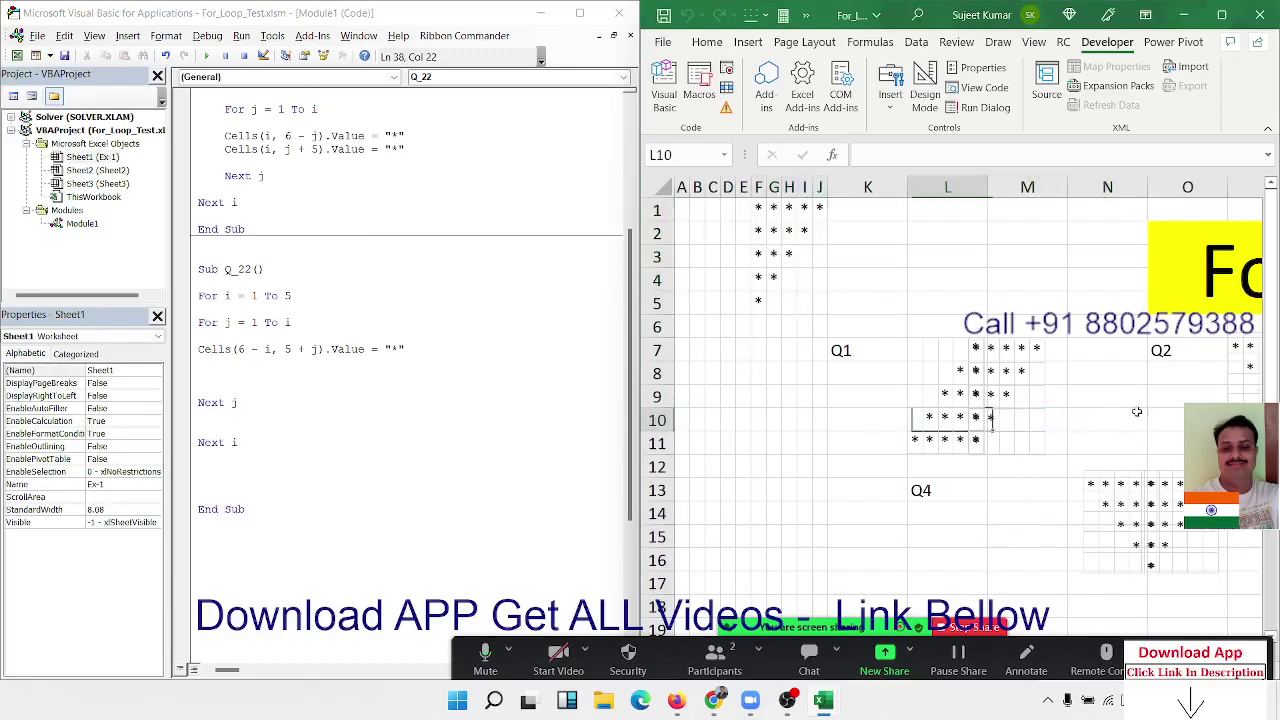
pyautogui.press('Right')
pyautogui.press('Right')
pyautogui.press('Right')
pyautogui.press('Right')
pyautogui.press('Right')
pyautogui.press('Right')
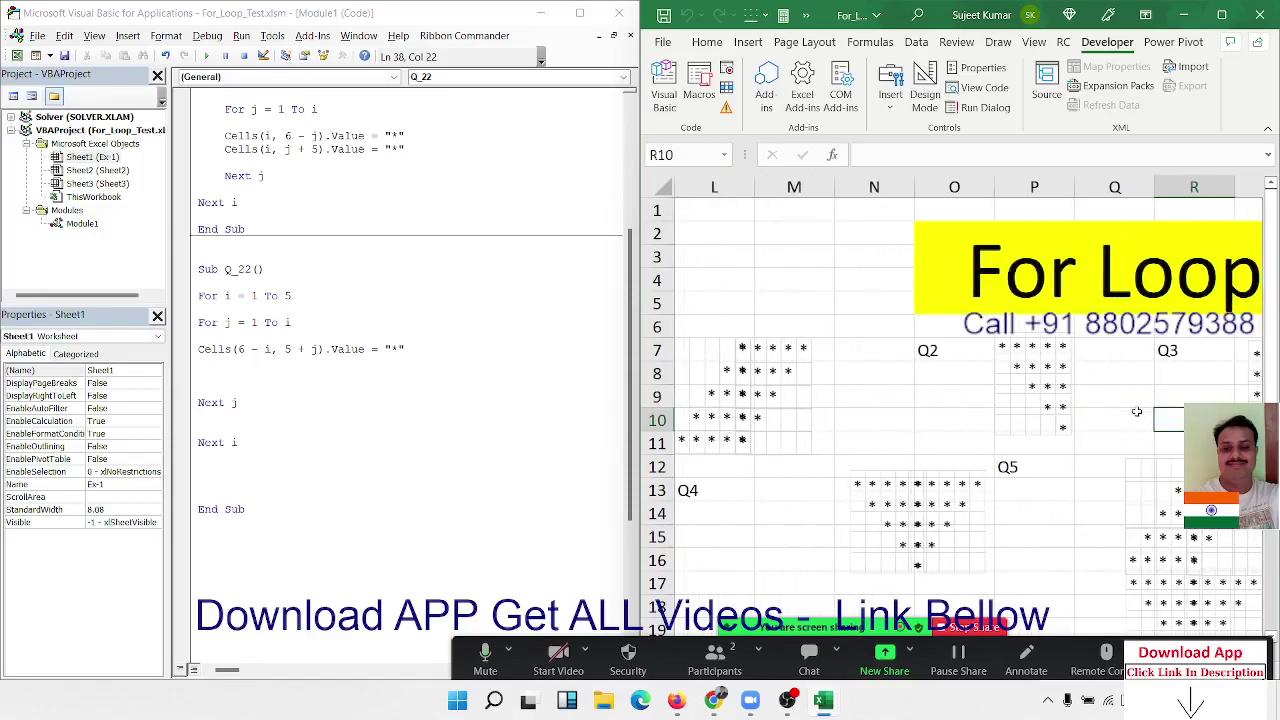
pyautogui.press('Left')
pyautogui.press('Left')
pyautogui.press('Left')
pyautogui.press('Left')
pyautogui.press('Home')
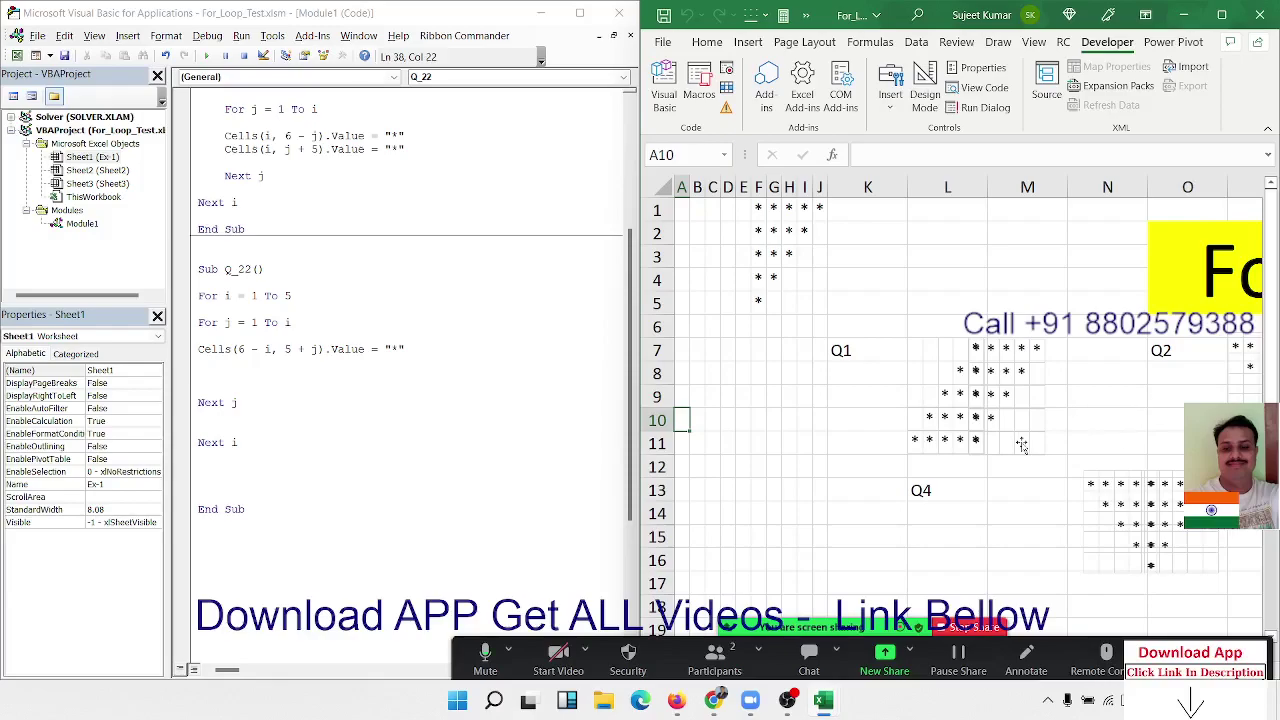
pyautogui.click(1228, 386)
pyautogui.moveTo(1228, 386)
pyautogui.mouseDown()
pyautogui.moveTo(840, 240)
pyautogui.moveTo(935, 248)
pyautogui.moveTo(1198, 405)
pyautogui.mouseUp()
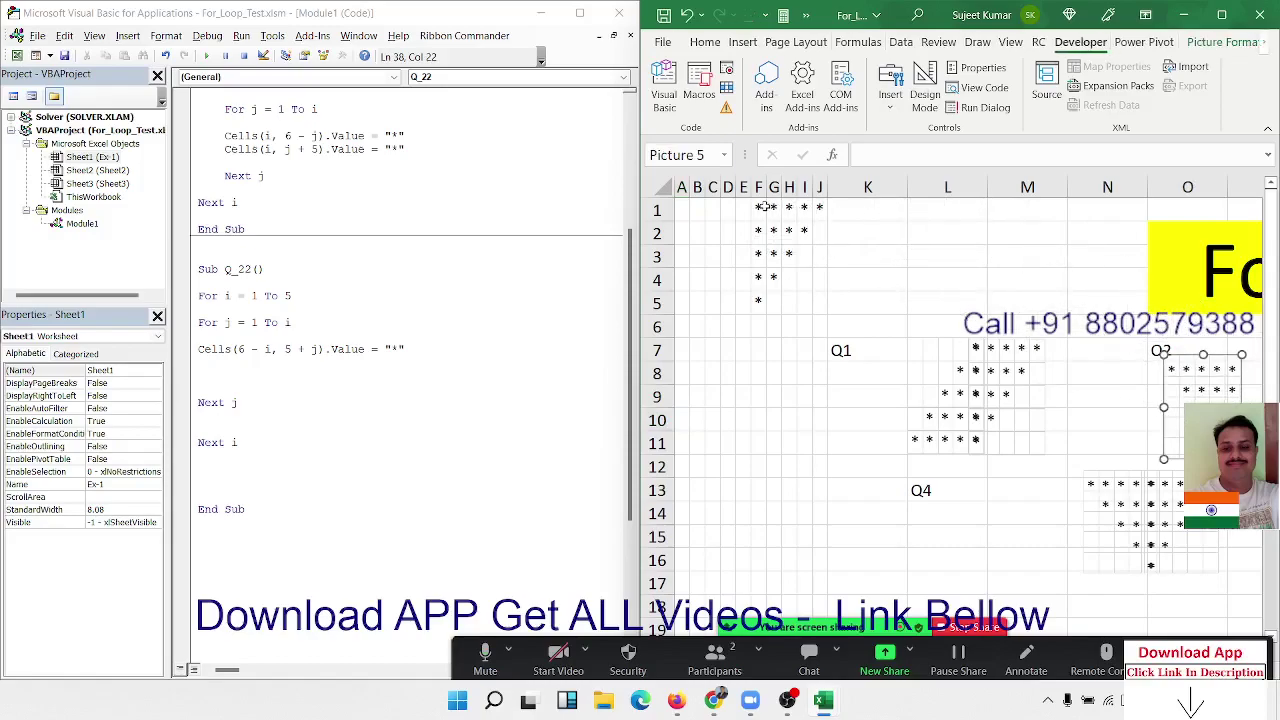
pyautogui.click(805, 302)
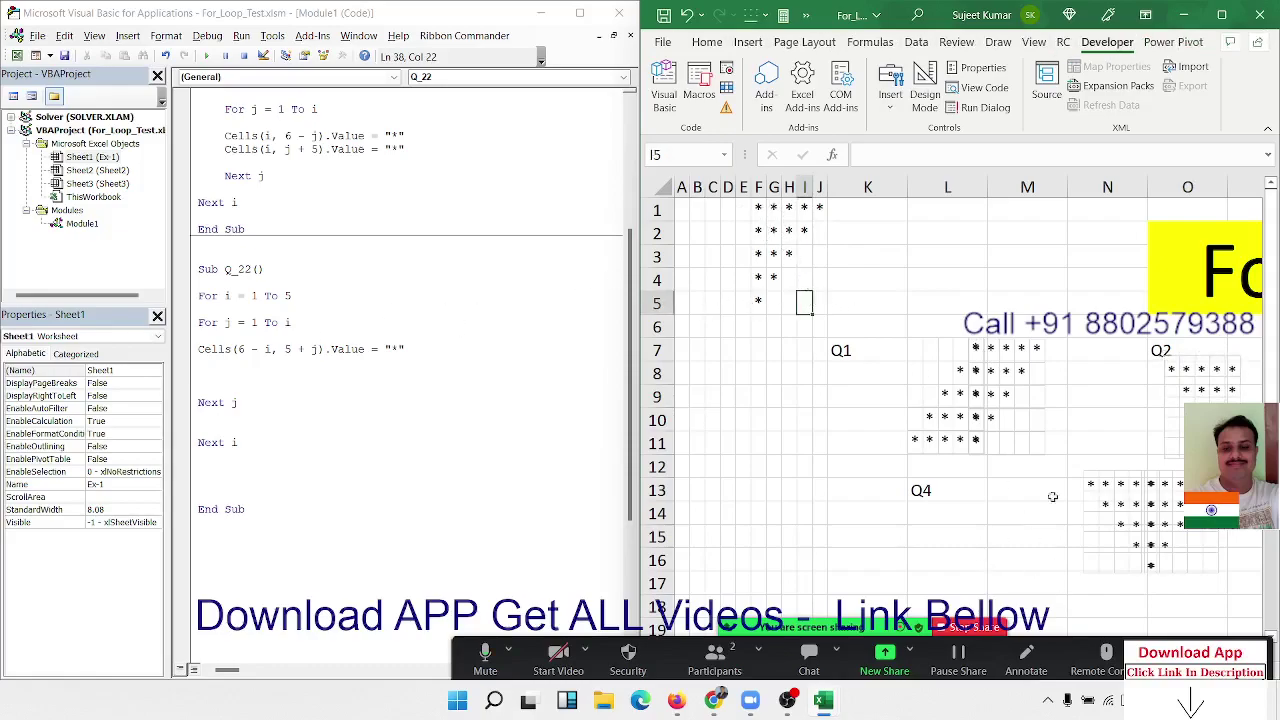
# Check the cells beside the Q2 pattern, then select the Cells line in the code.
pyautogui.click(1130, 376)
pyautogui.hscroll(4, 1130, 376)
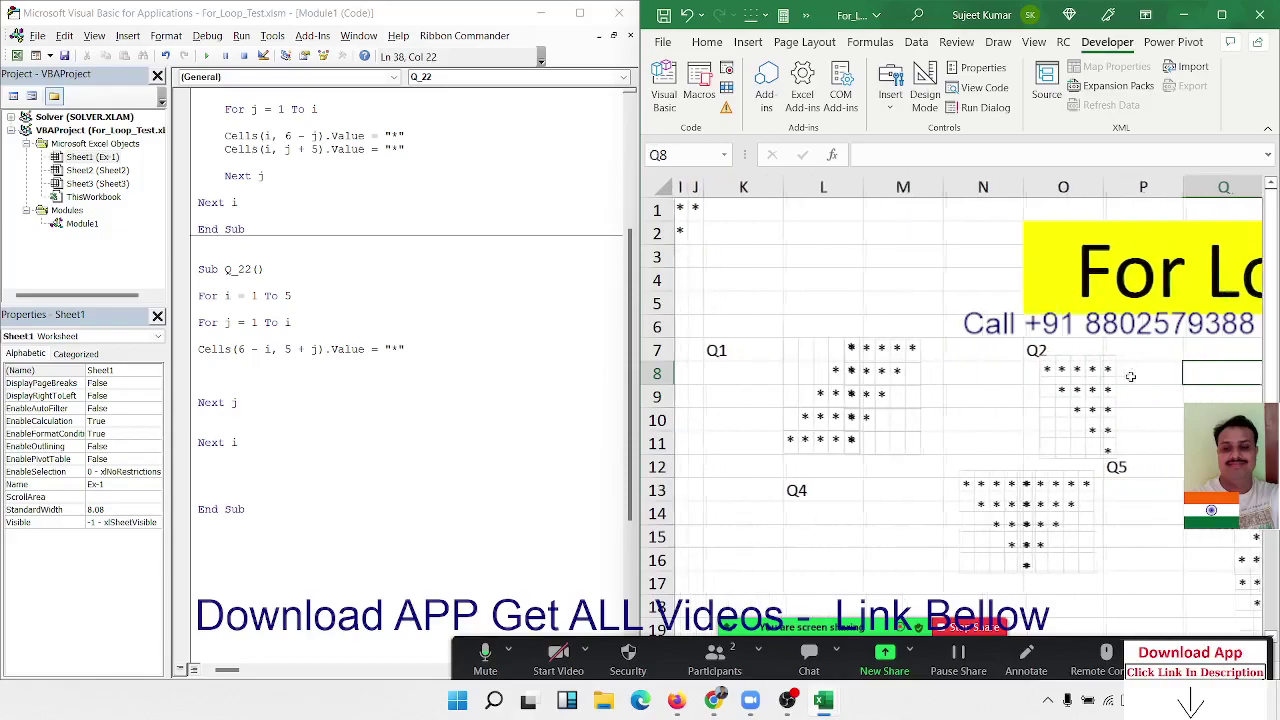
pyautogui.click(1130, 376)
pyautogui.press('Left')
pyautogui.press('Left')
pyautogui.press('Left')
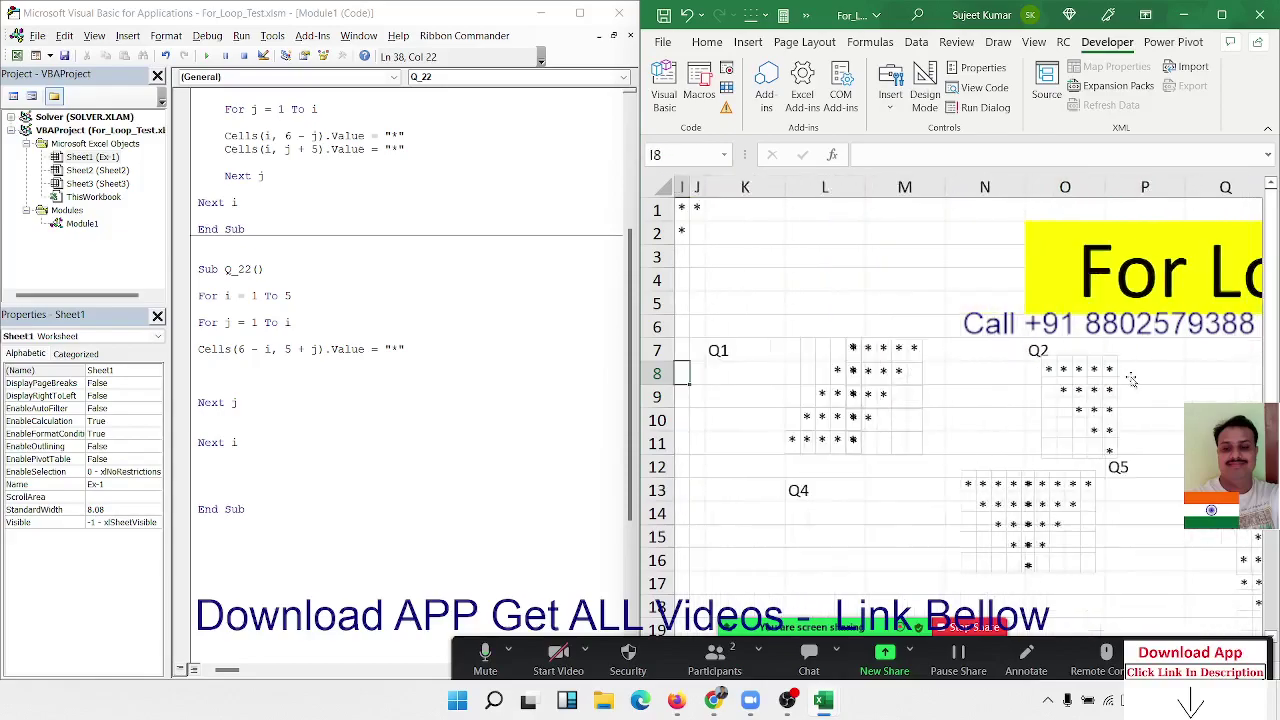
pyautogui.press('Left')
pyautogui.press('Left')
pyautogui.press('Left')
pyautogui.press('Left')
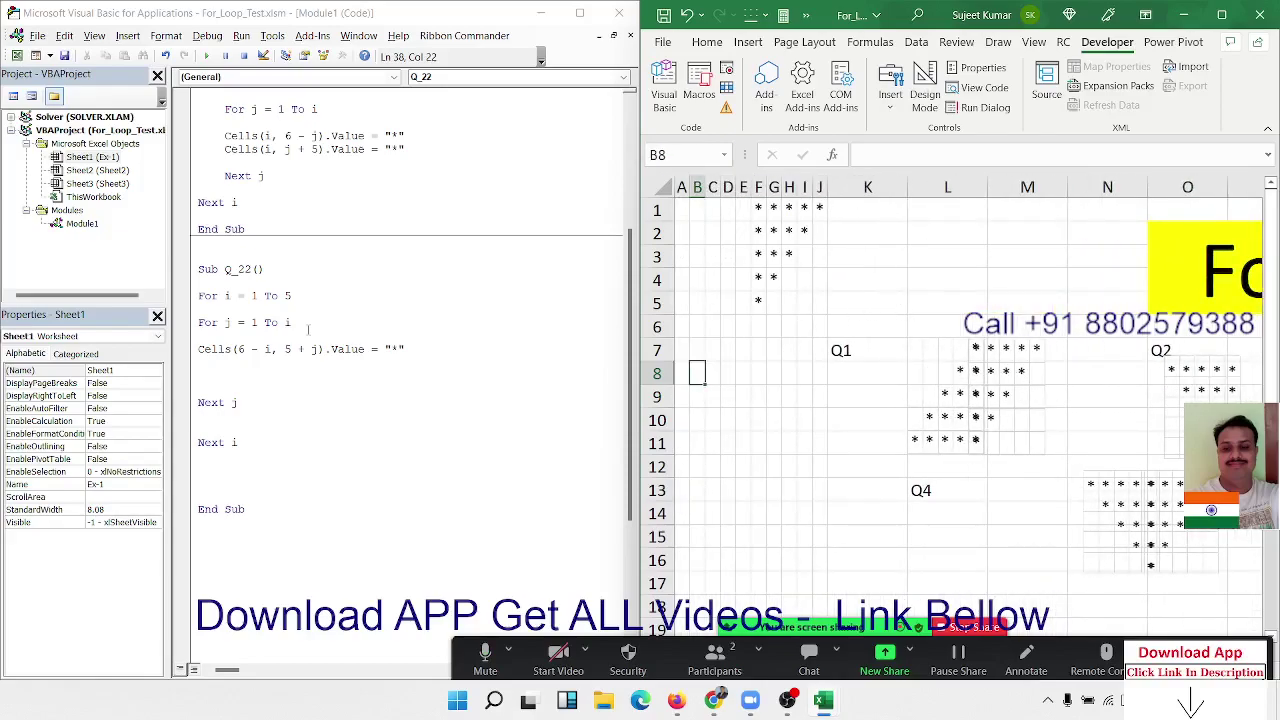
pyautogui.click(200, 350)
pyautogui.click(192, 350)
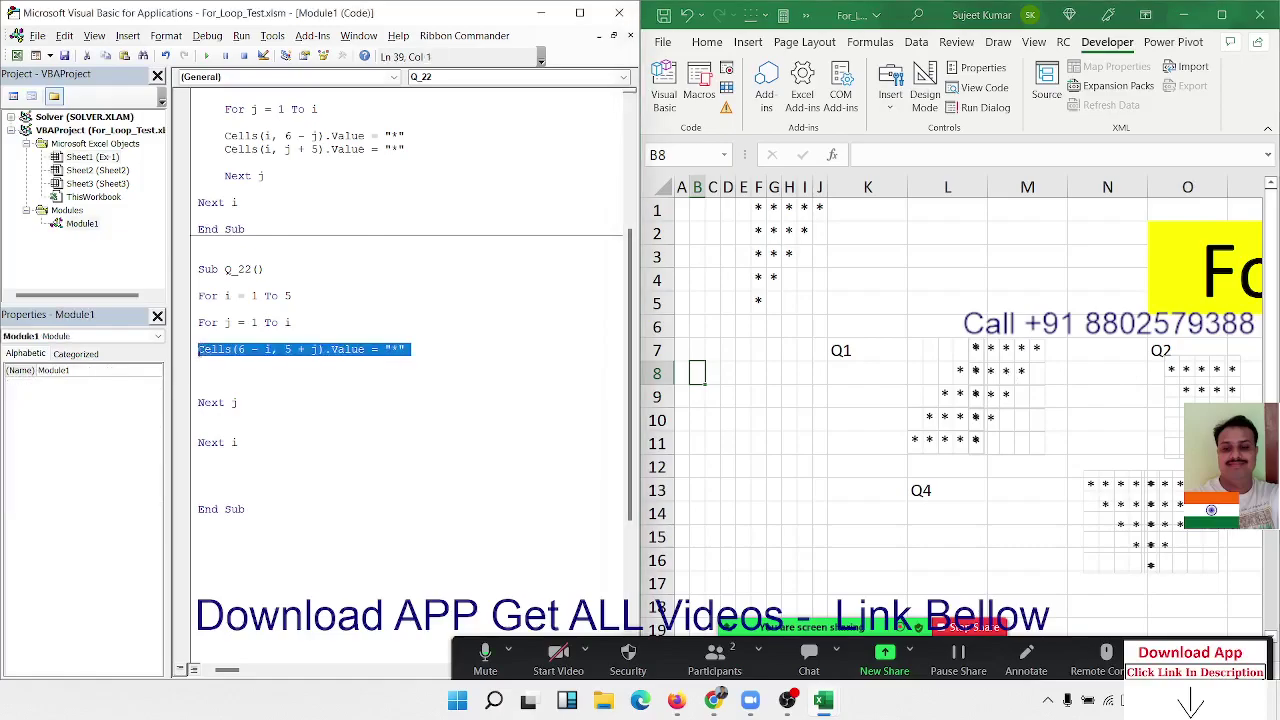
pyautogui.hotkey('ctrl', 'c')
pyautogui.hotkey('ctrl', 'v')
pyautogui.hotkey('ctrl', 'v')
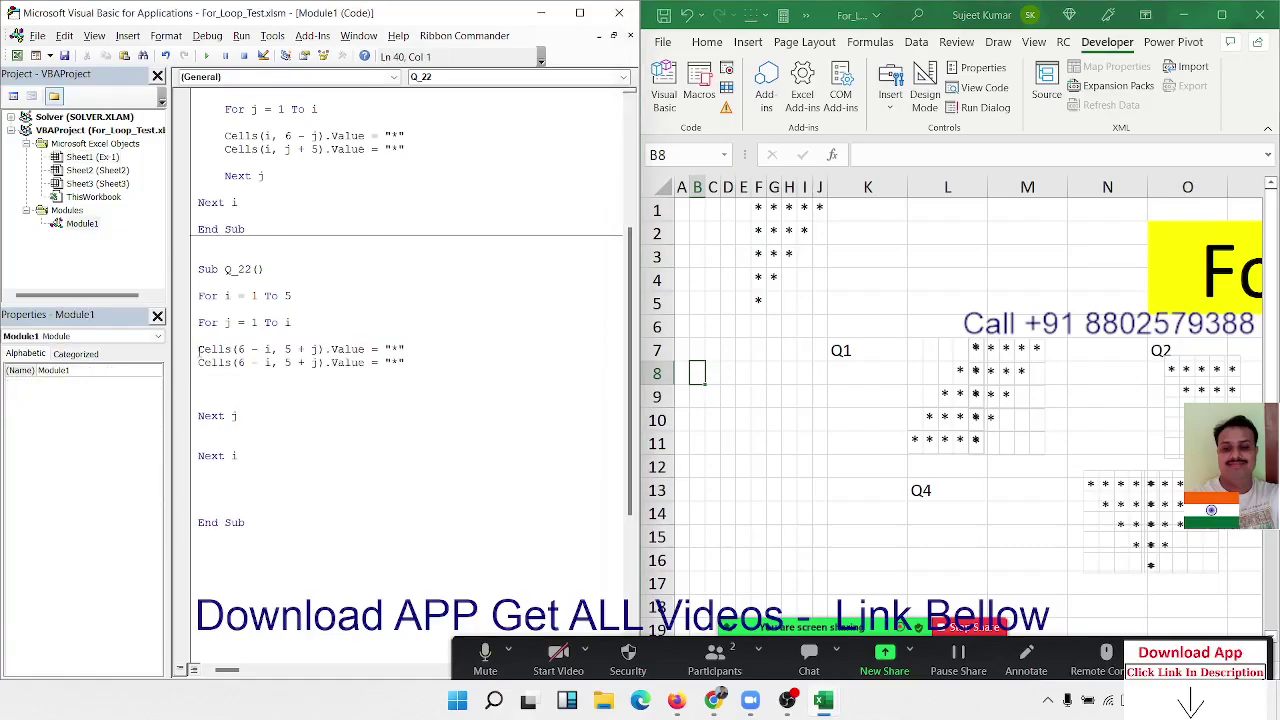
pyautogui.doubleClick(293, 365)
pyautogui.write('6')
pyautogui.press('Delete')
pyautogui.press('Delete')
pyautogui.write('-')
pyautogui.click(270, 323)
pyautogui.click(206, 57)
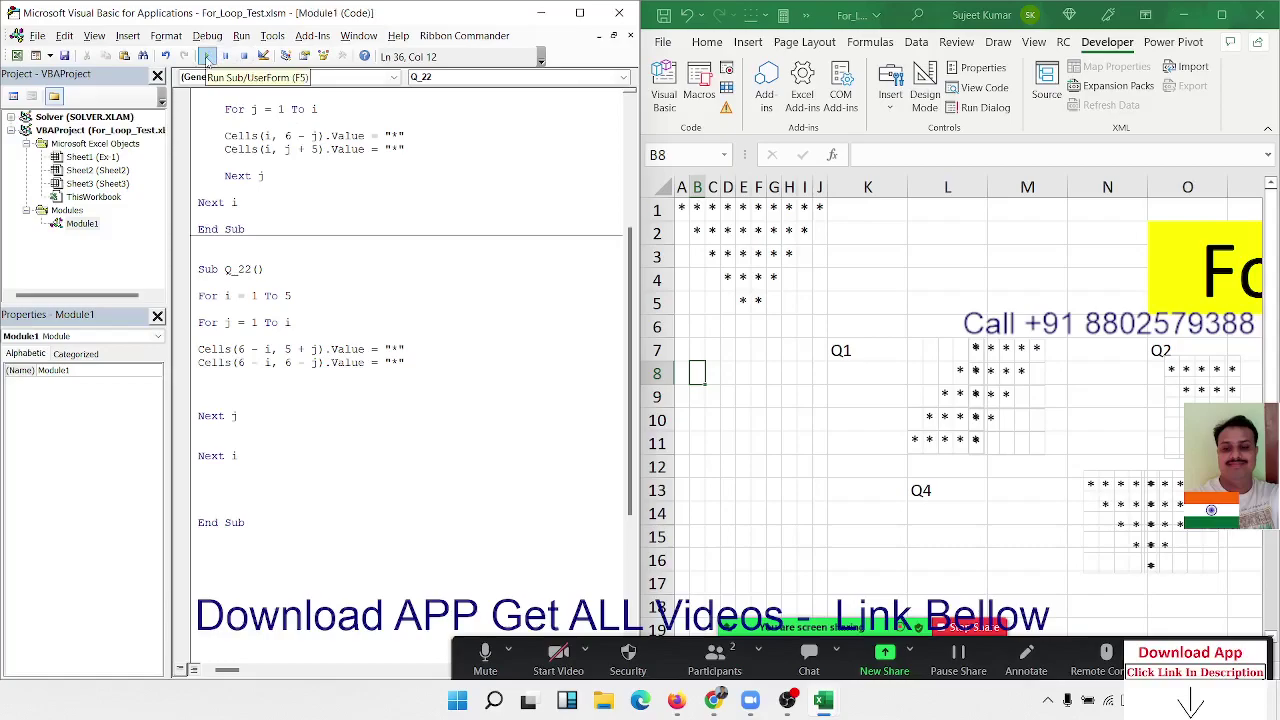
pyautogui.click(1113, 395)
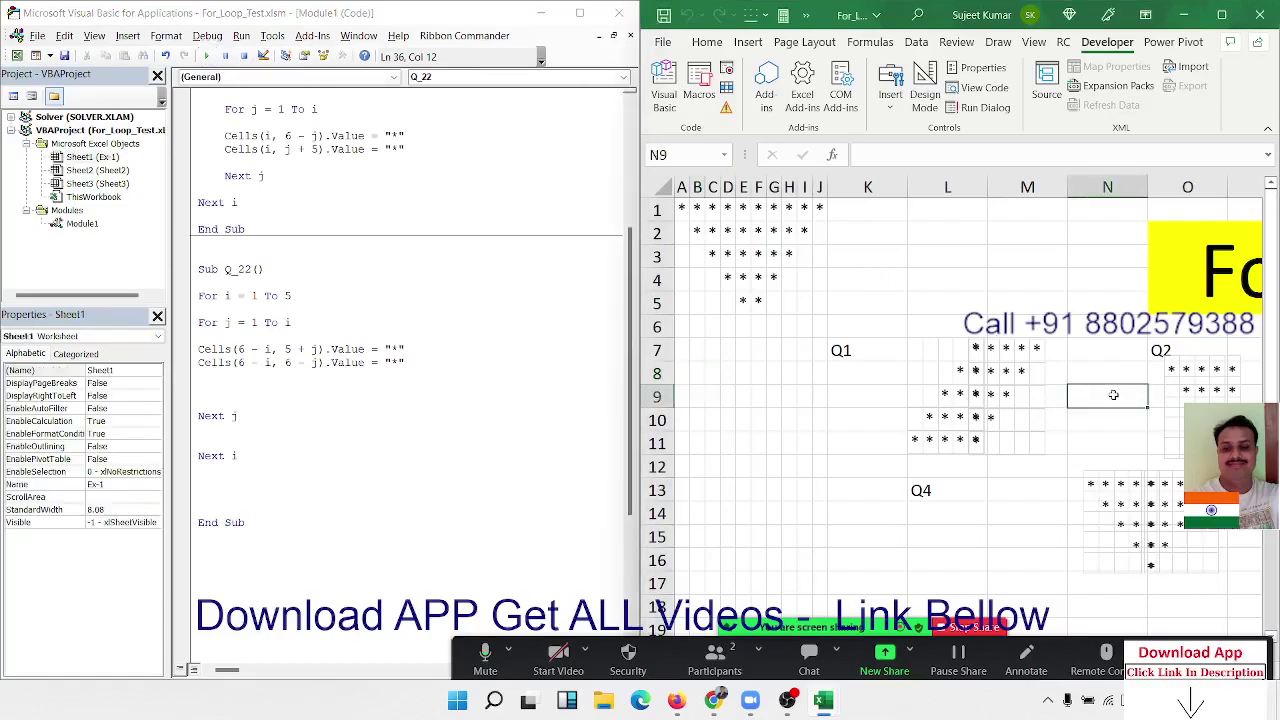
pyautogui.click(1057, 512)
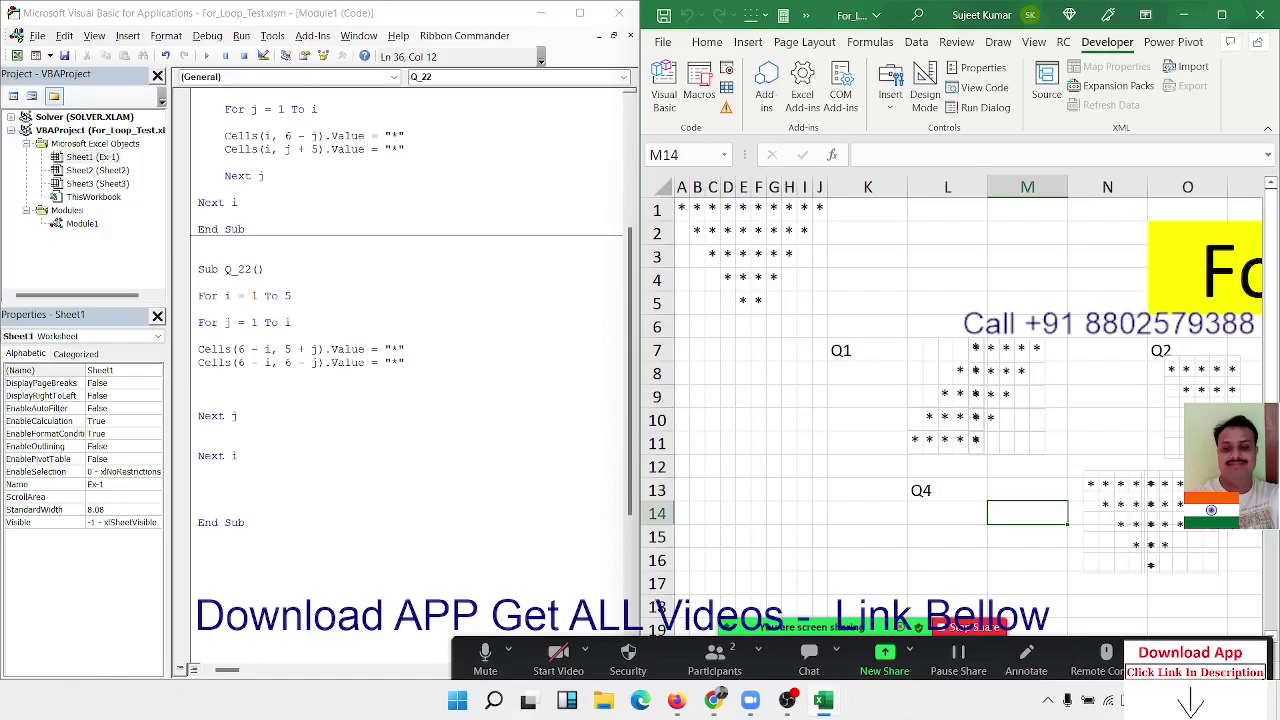
pyautogui.click(277, 527)
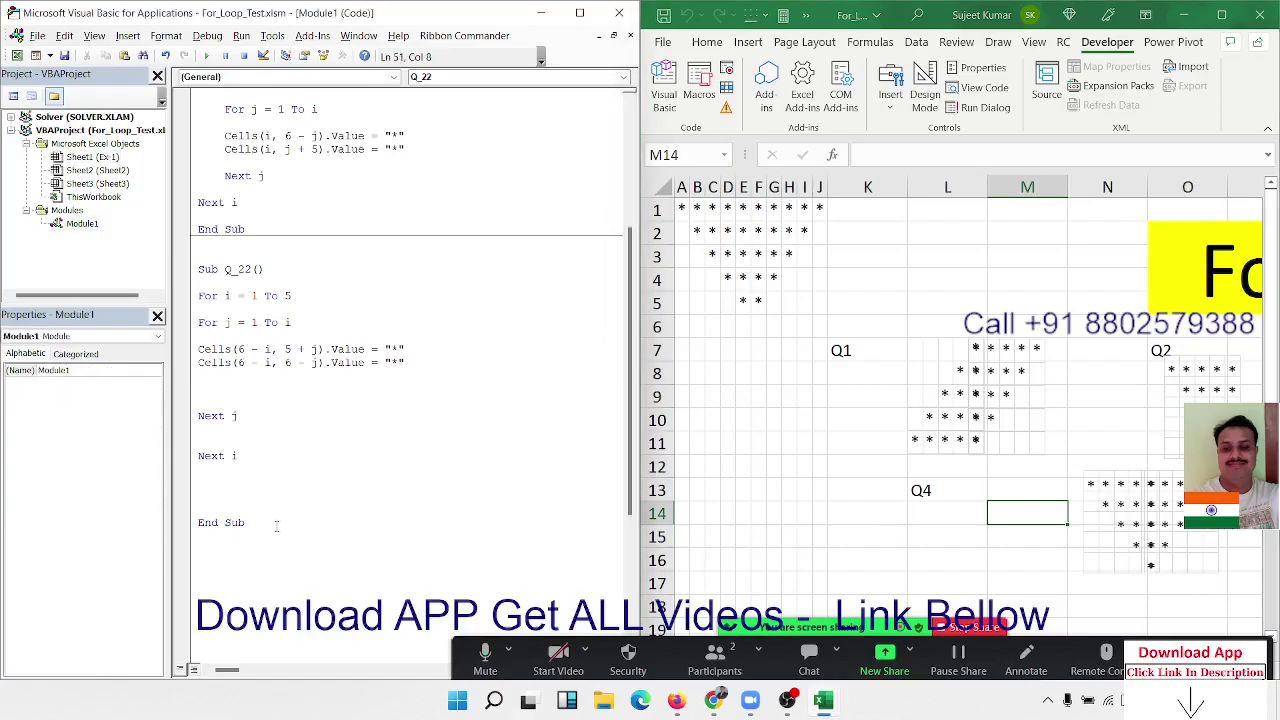
# Delete the blank lines between Next i and End Sub, then select cell F3.
pyautogui.click(189, 474)
pyautogui.press('Delete')
pyautogui.press('Delete')
pyautogui.press('Delete')
pyautogui.press('Down')
pyautogui.press('Down')
pyautogui.press('Down')
pyautogui.press('Down')
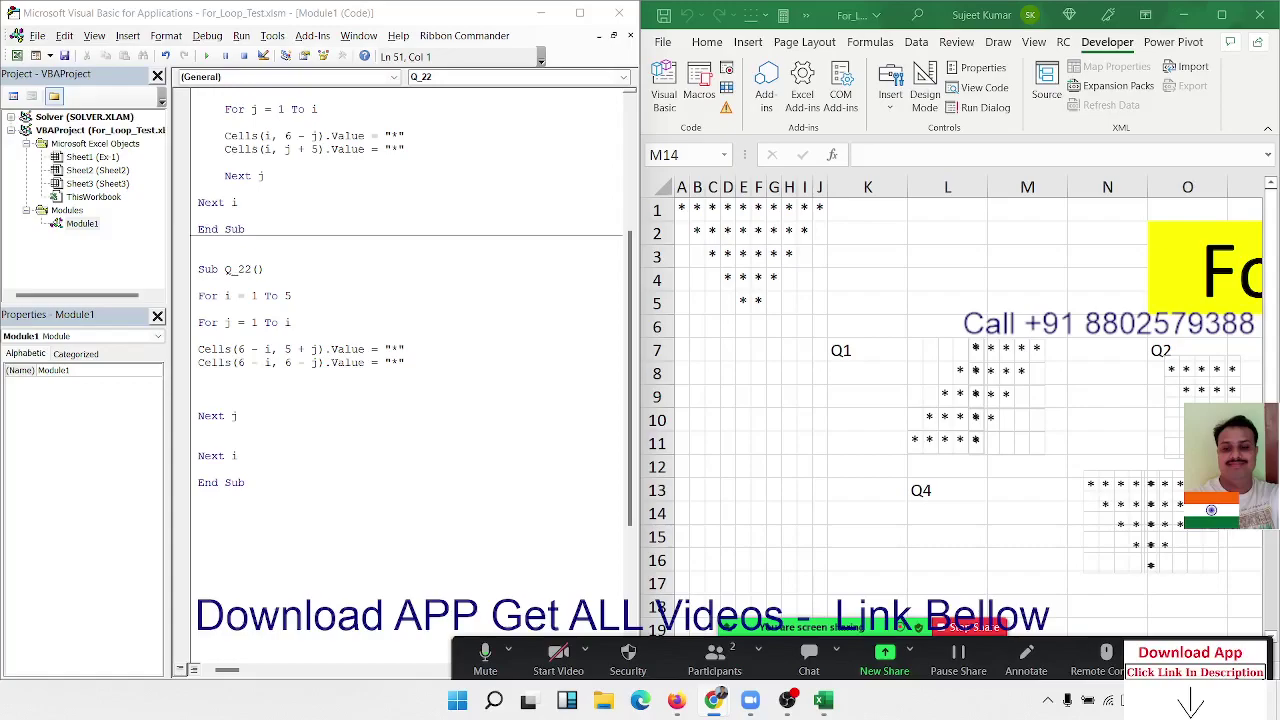
pyautogui.click(758, 253)
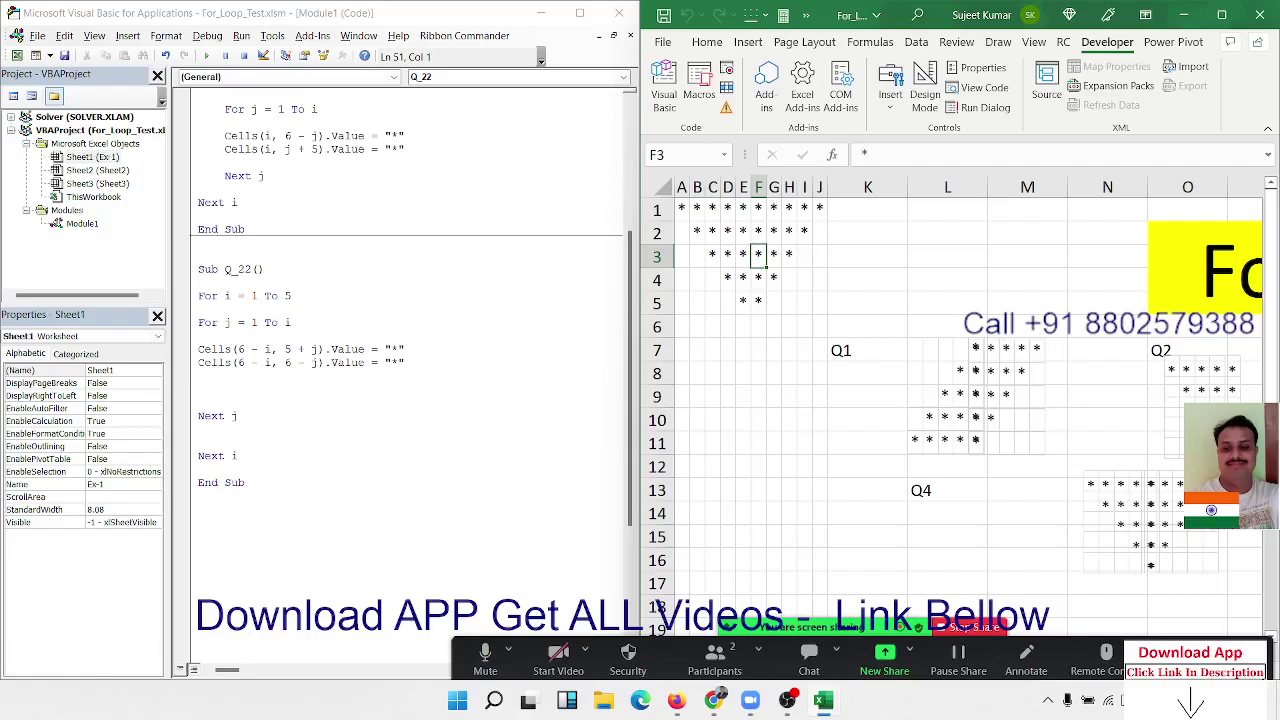
# Delete the extra star picture over the Q5 pattern.
pyautogui.click(975, 519)
pyautogui.press('Right')
pyautogui.press('Right')
pyautogui.press('Right')
pyautogui.press('Right')
pyautogui.press('Right')
pyautogui.press('Right')
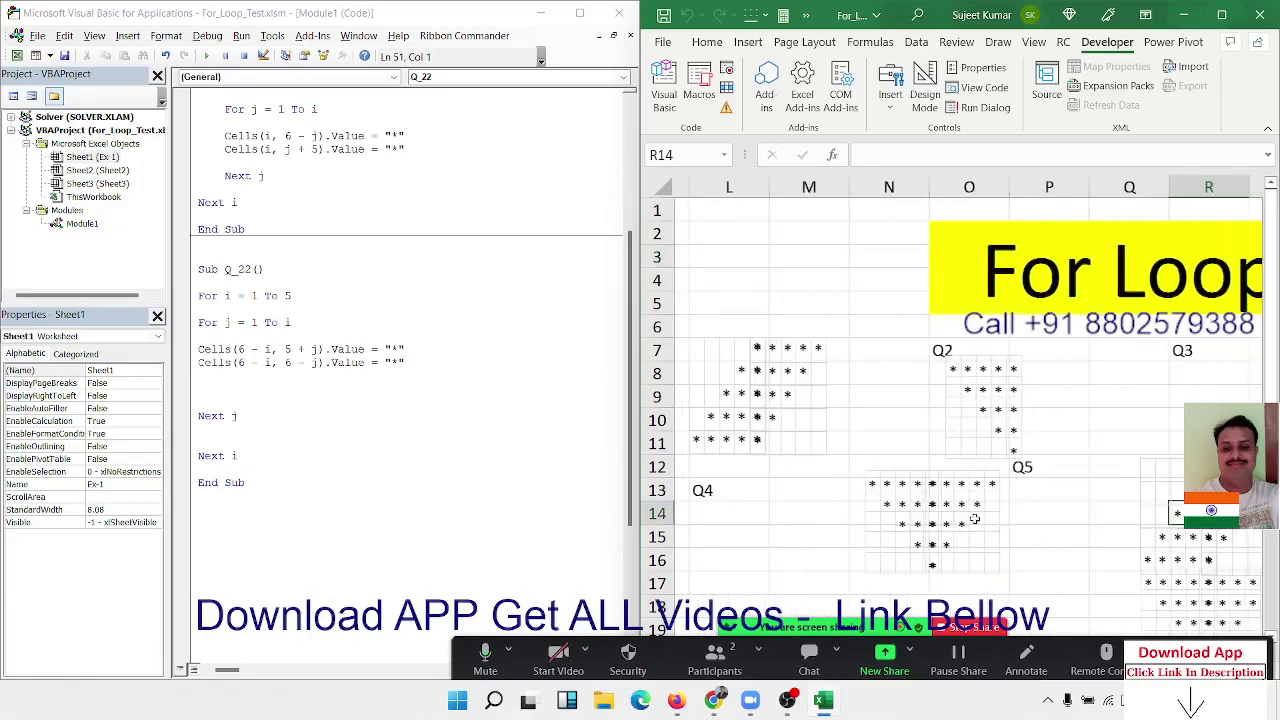
pyautogui.press('Right')
pyautogui.press('Right')
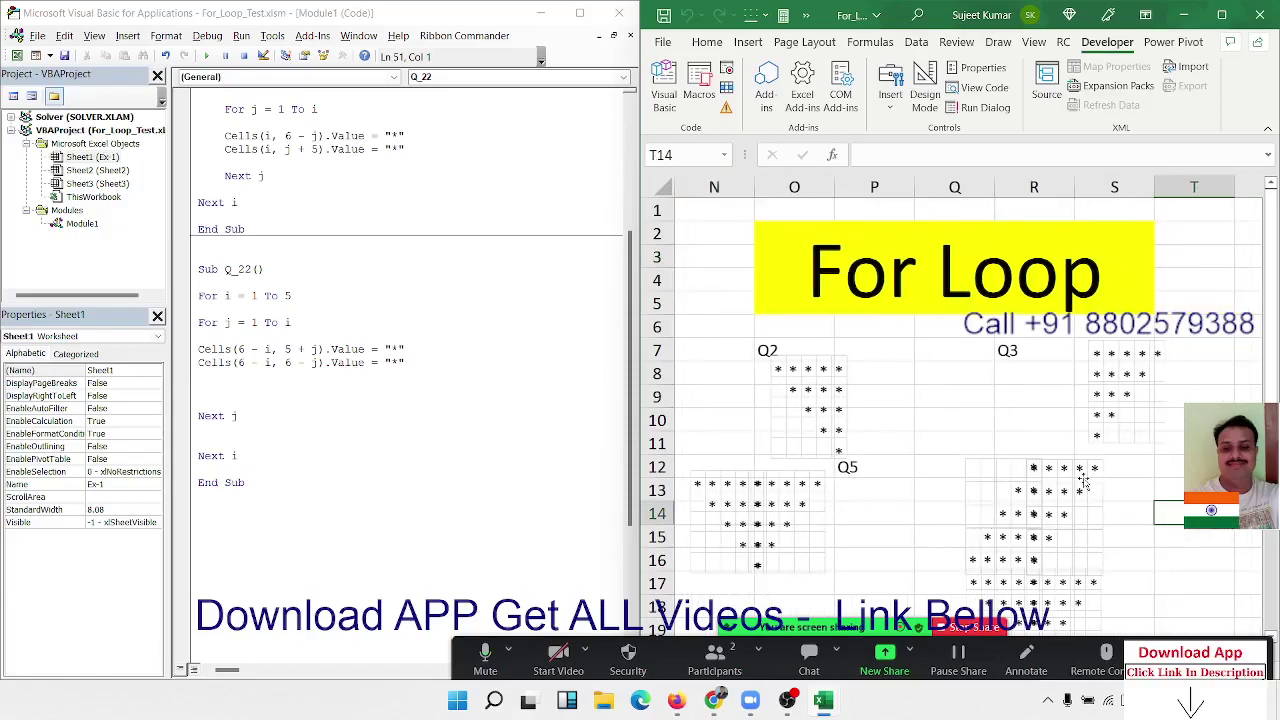
pyautogui.click(1088, 478)
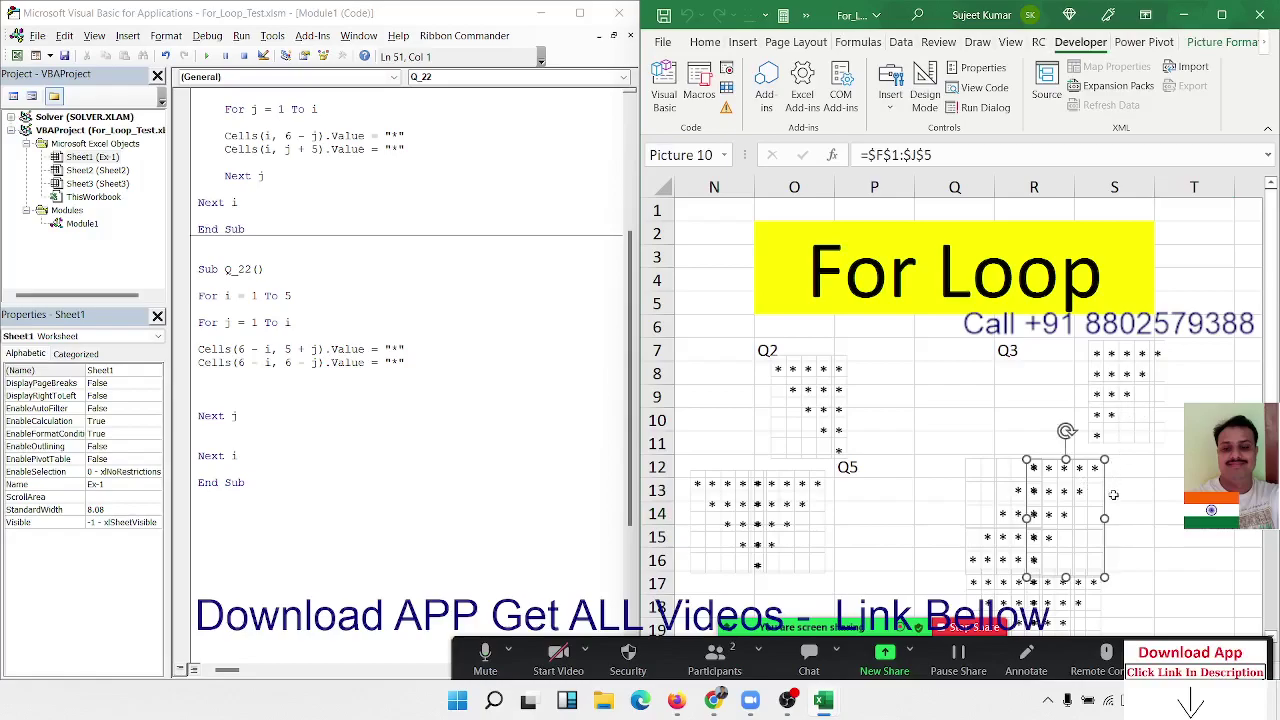
pyautogui.press('Delete')
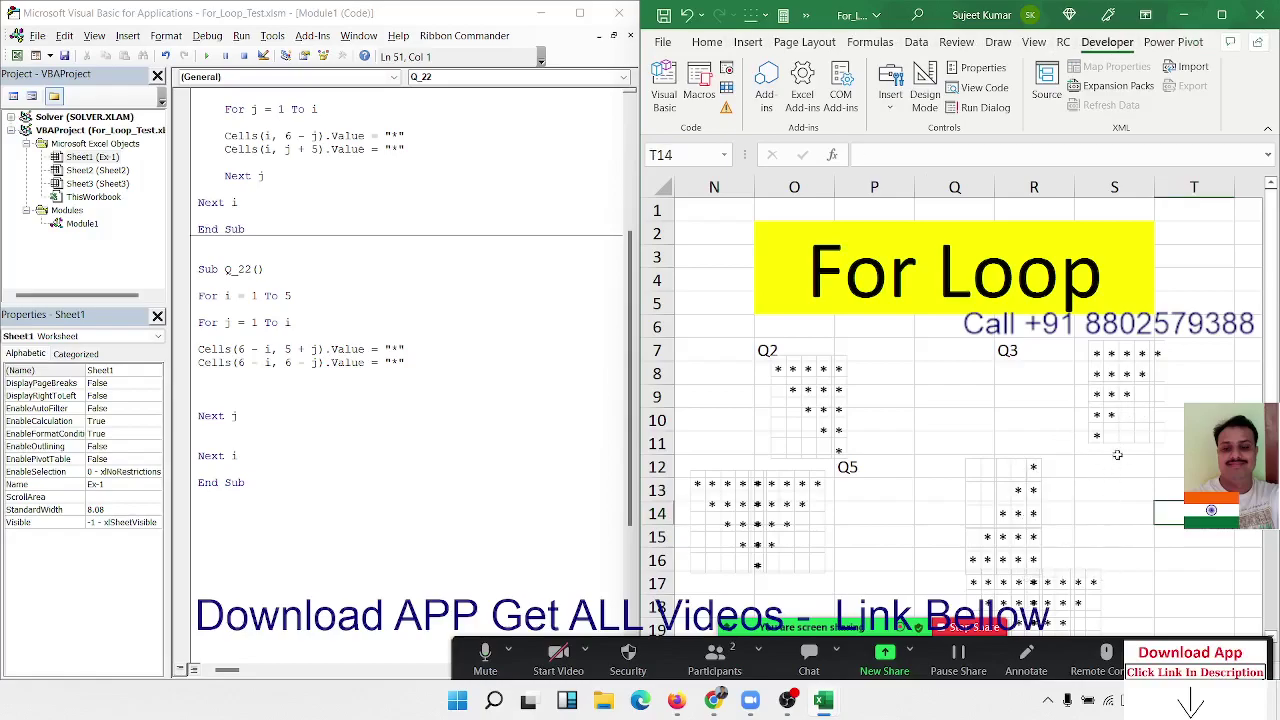
# Undo a stray copy of the Q3 picture and nudge the Q4 star picture slightly left.
pyautogui.click(1111, 420)
pyautogui.moveTo(1111, 420); pyautogui.dragTo(1073, 541)
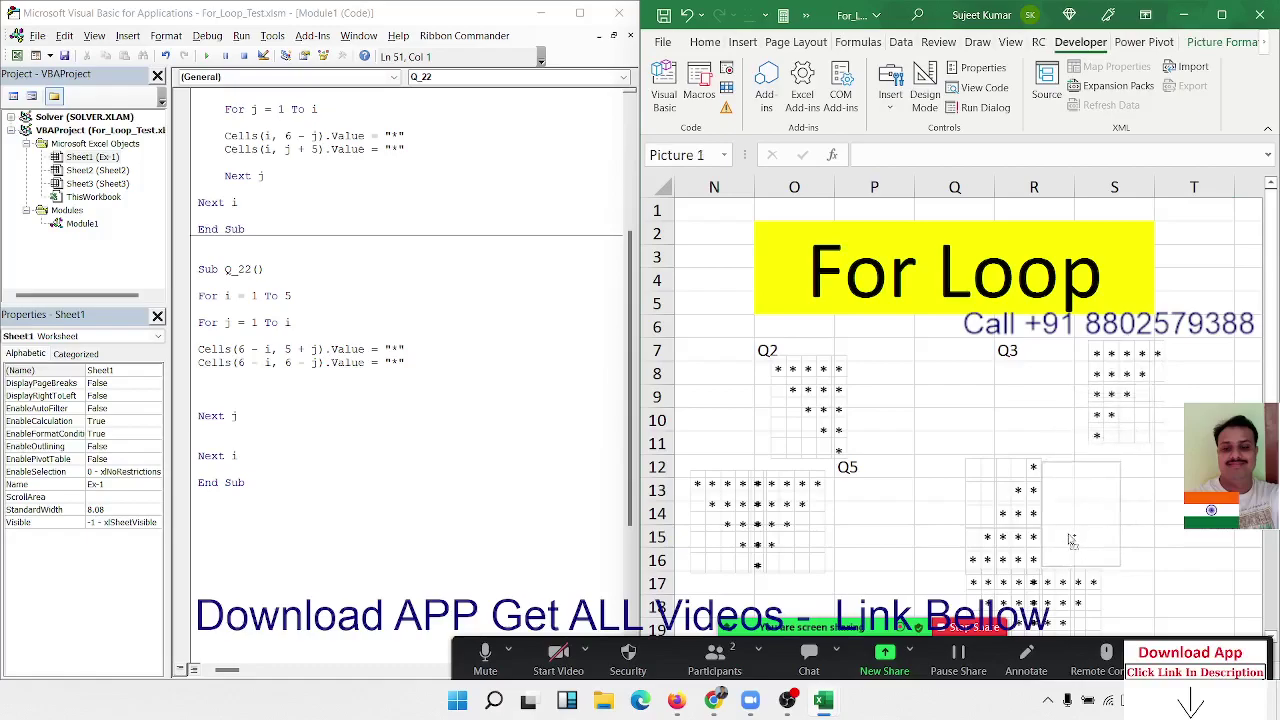
pyautogui.hotkey('ctrl', 'z')
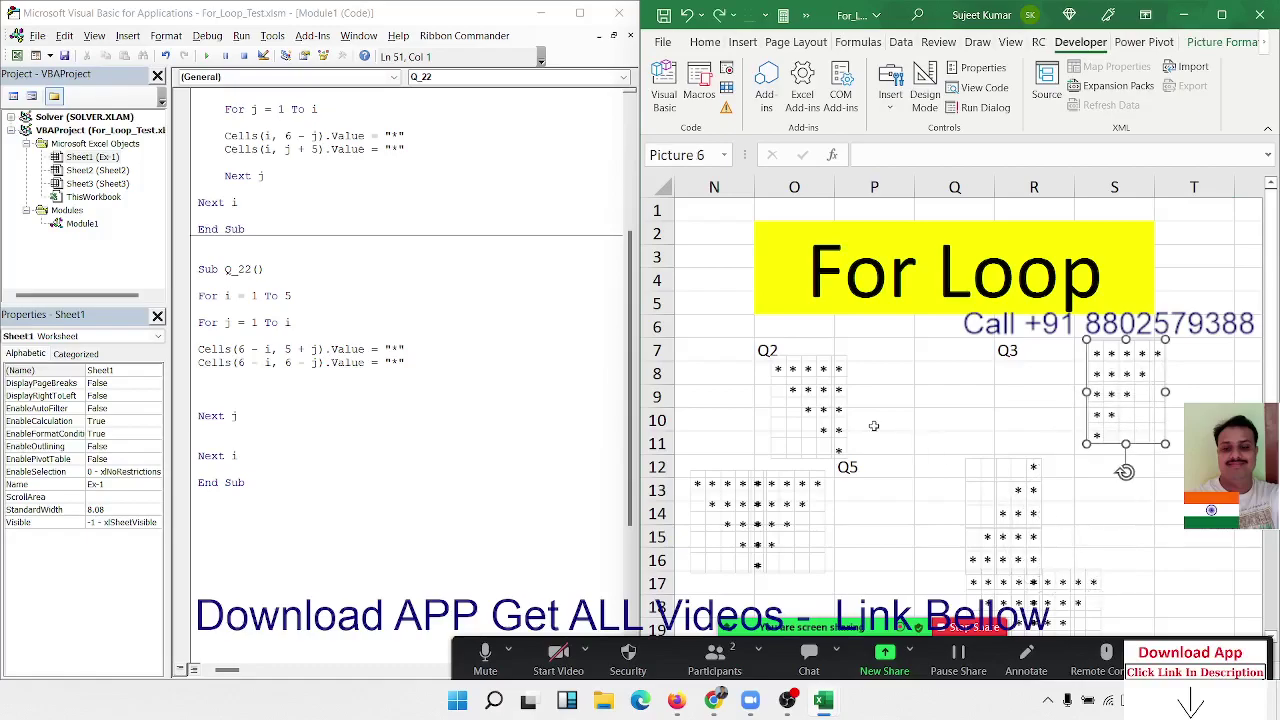
pyautogui.click(742, 497)
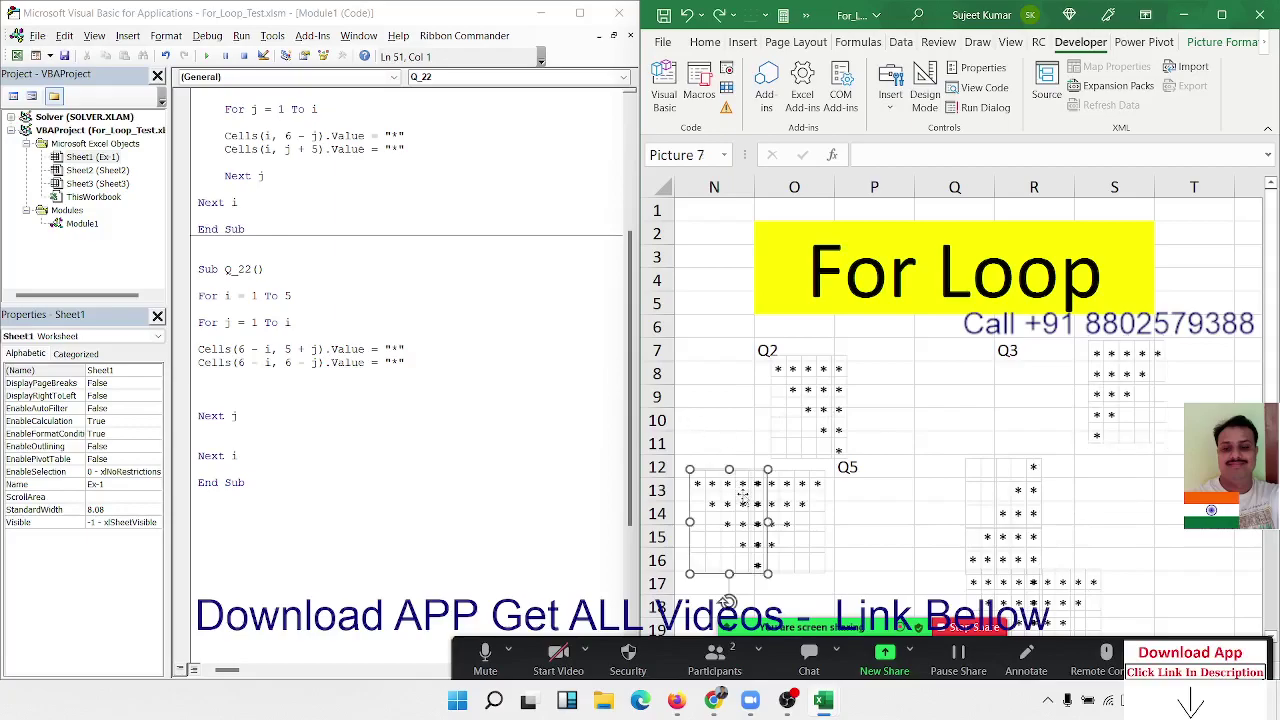
pyautogui.moveTo(742, 497); pyautogui.dragTo(740, 497)
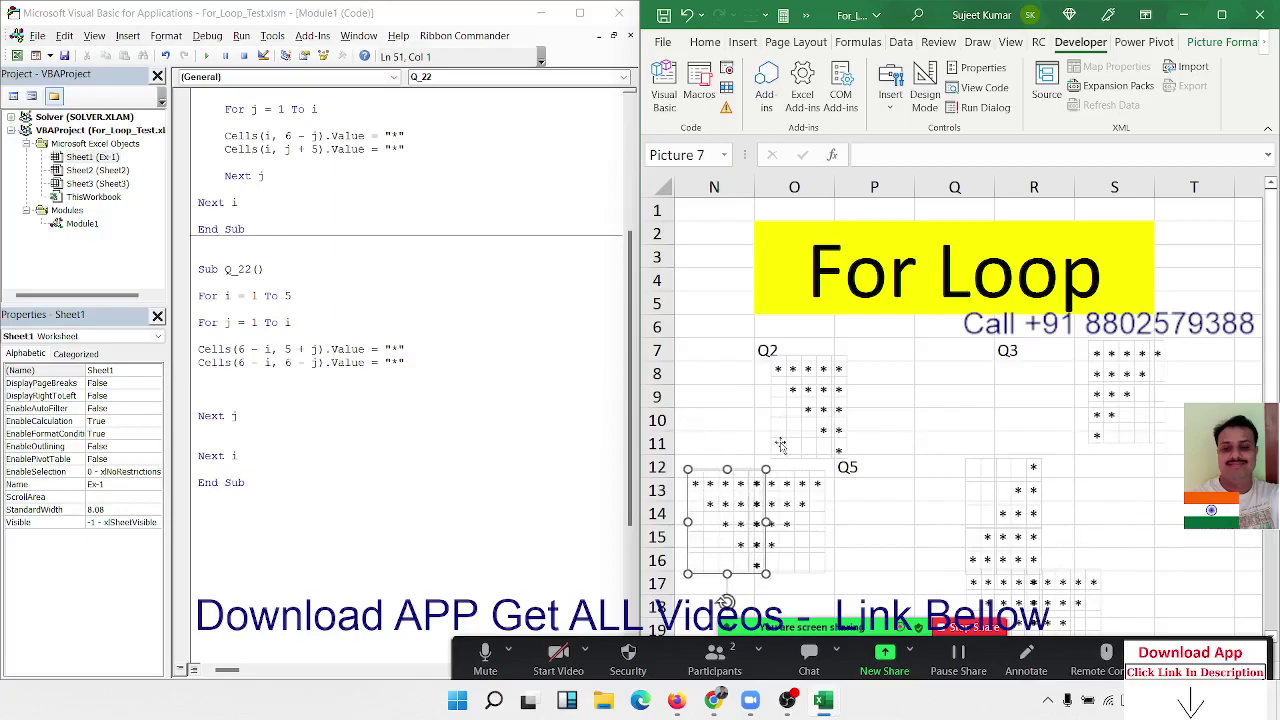
pyautogui.click(691, 410)
pyautogui.click(744, 510)
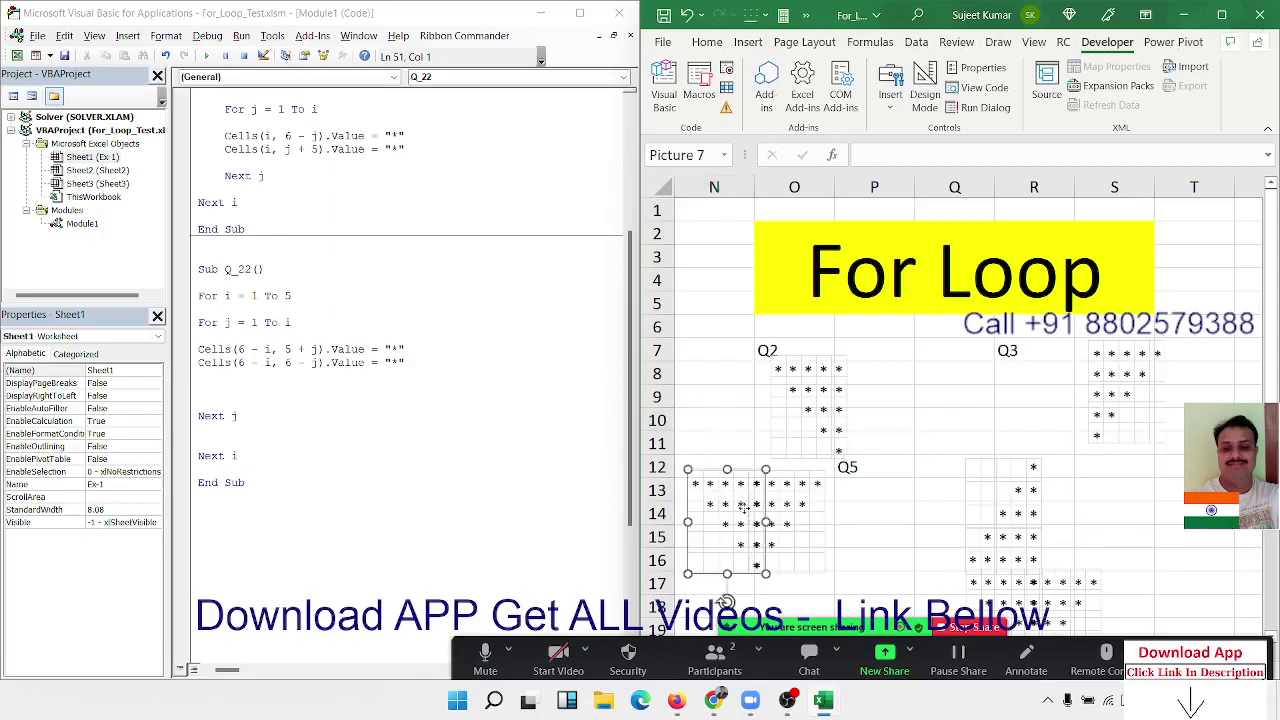
pyautogui.moveTo(744, 510); pyautogui.dragTo(743, 510)
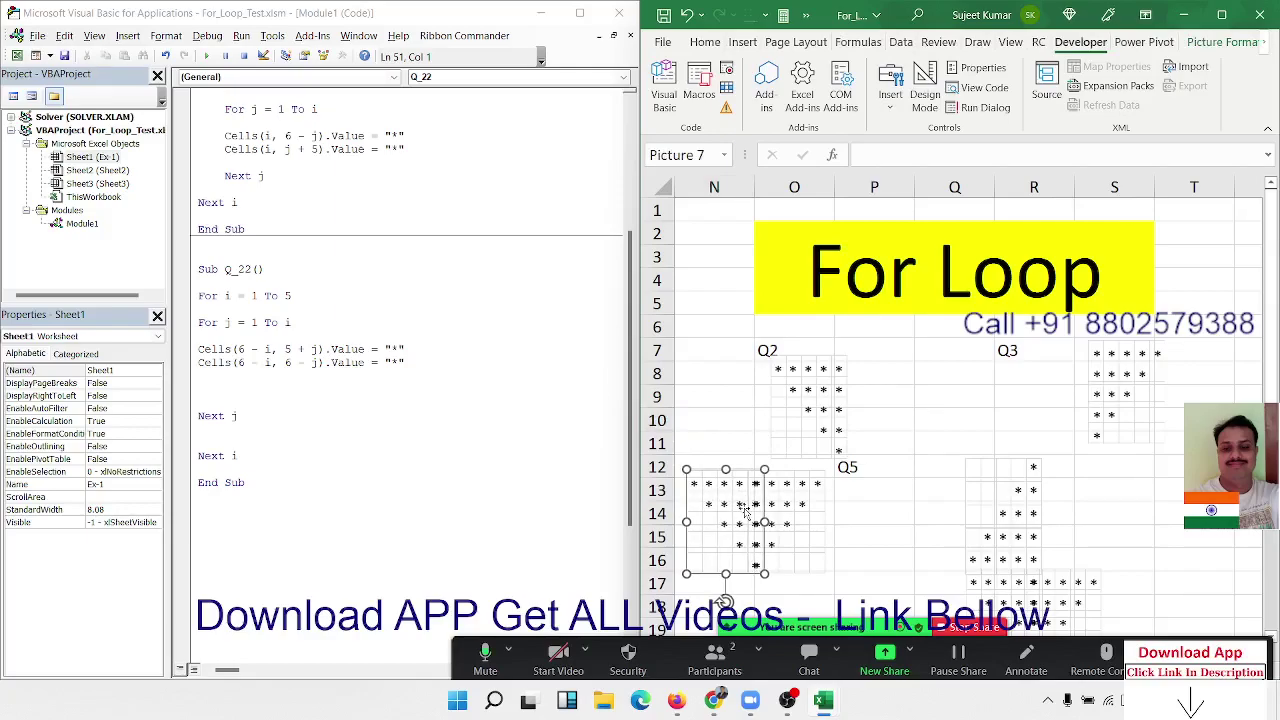
pyautogui.click(731, 417)
# Flip the Q1 star picture upside down and align it with the left triangle.
pyautogui.press('Left')
pyautogui.press('Left')
pyautogui.press('Left')
pyautogui.press('Left')
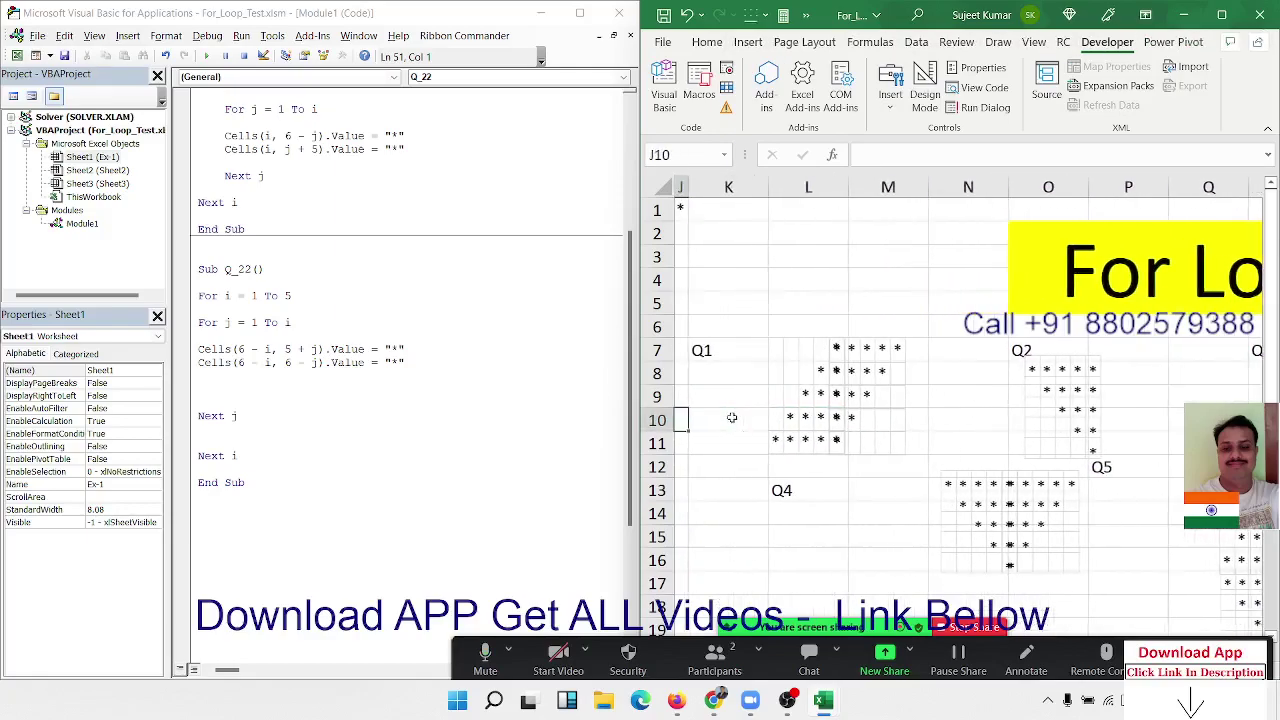
pyautogui.moveTo(864, 393); pyautogui.dragTo(889, 390)
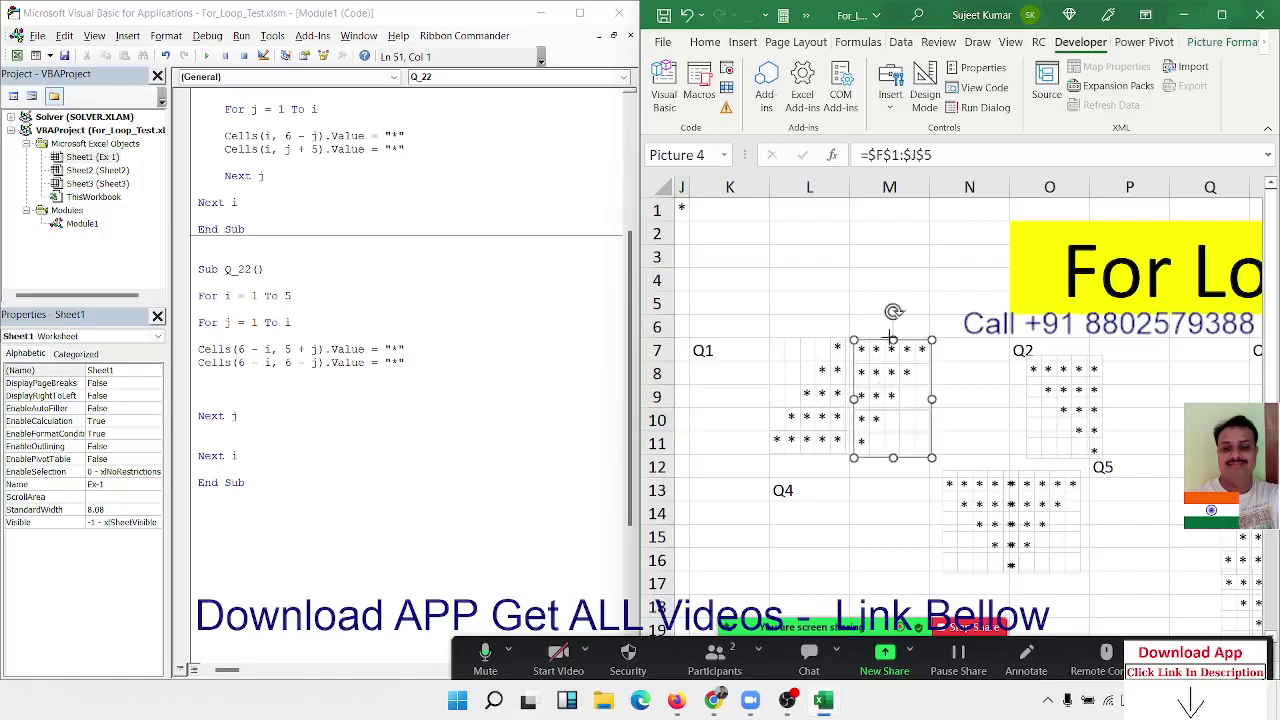
pyautogui.moveTo(893, 457); pyautogui.dragTo(893, 398)
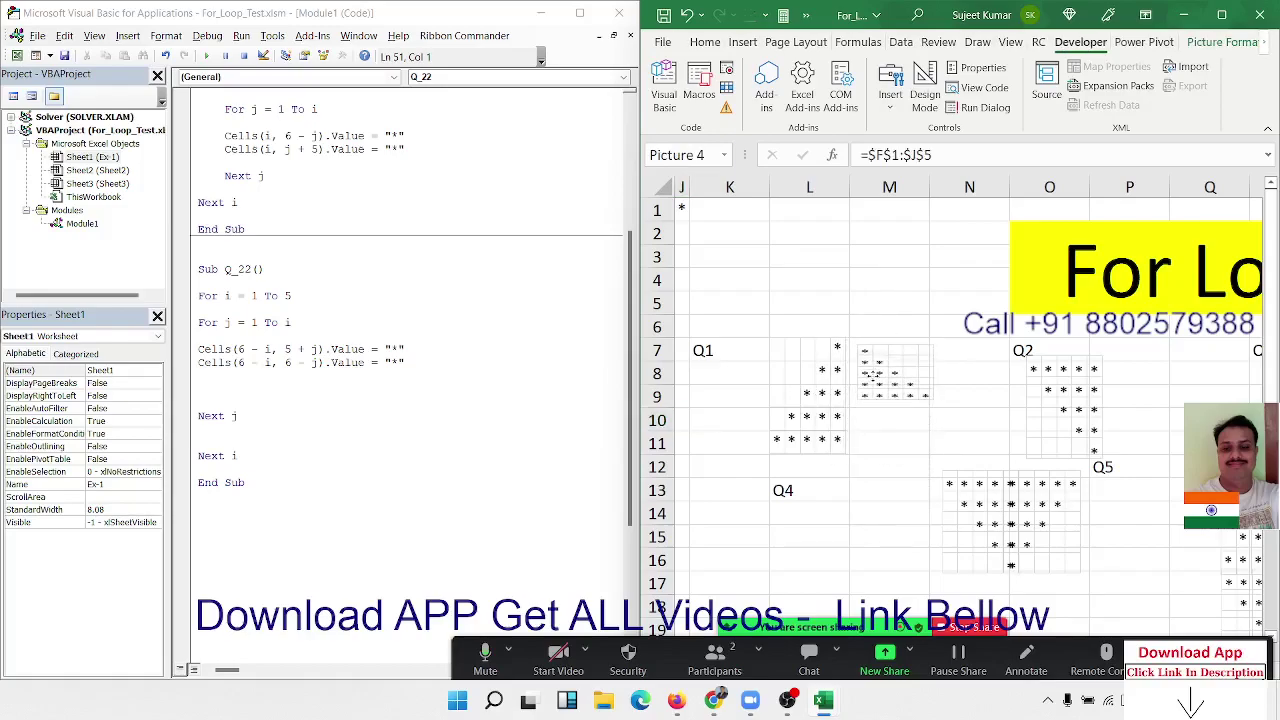
pyautogui.moveTo(893, 398); pyautogui.dragTo(890, 457)
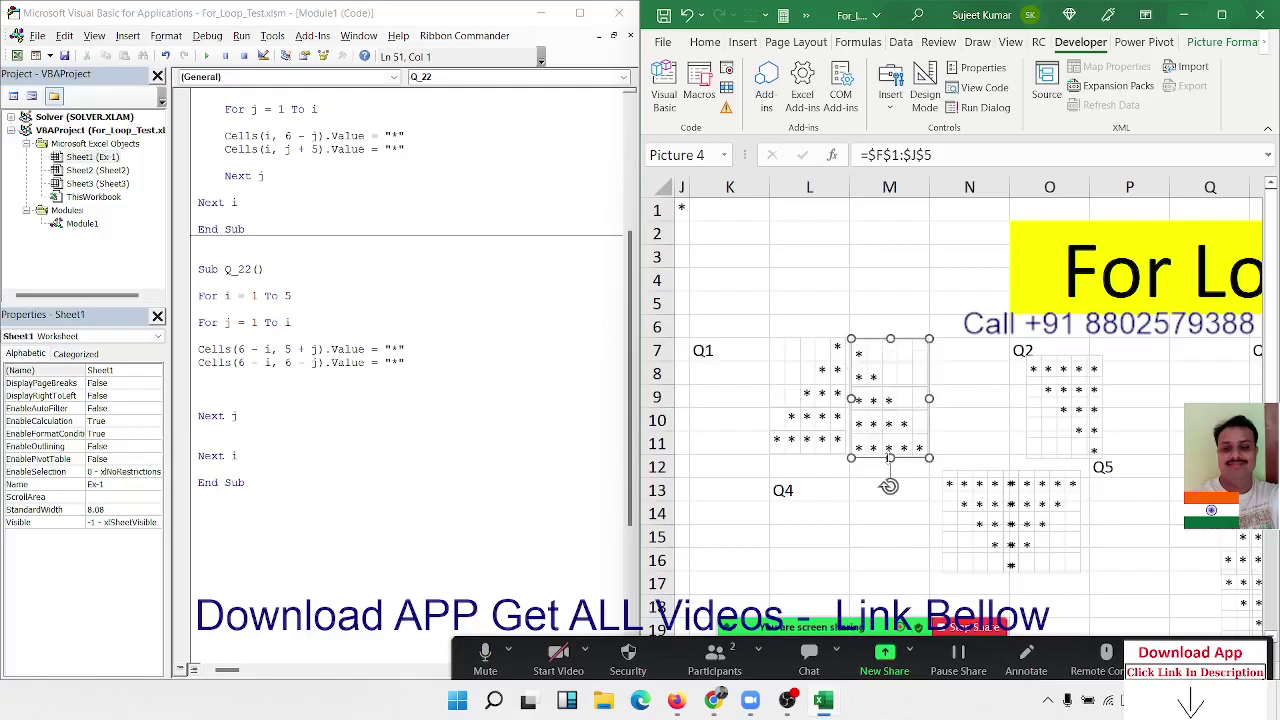
pyautogui.moveTo(903, 435); pyautogui.dragTo(905, 428)
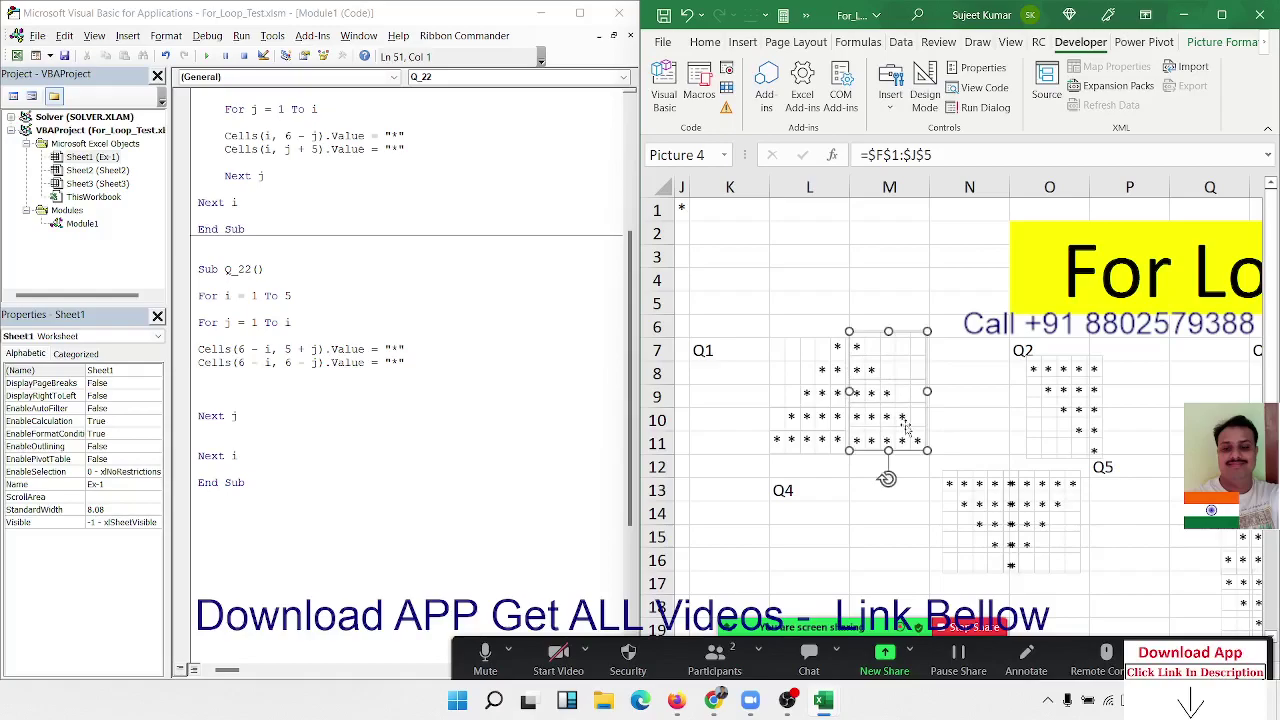
pyautogui.click(1130, 552)
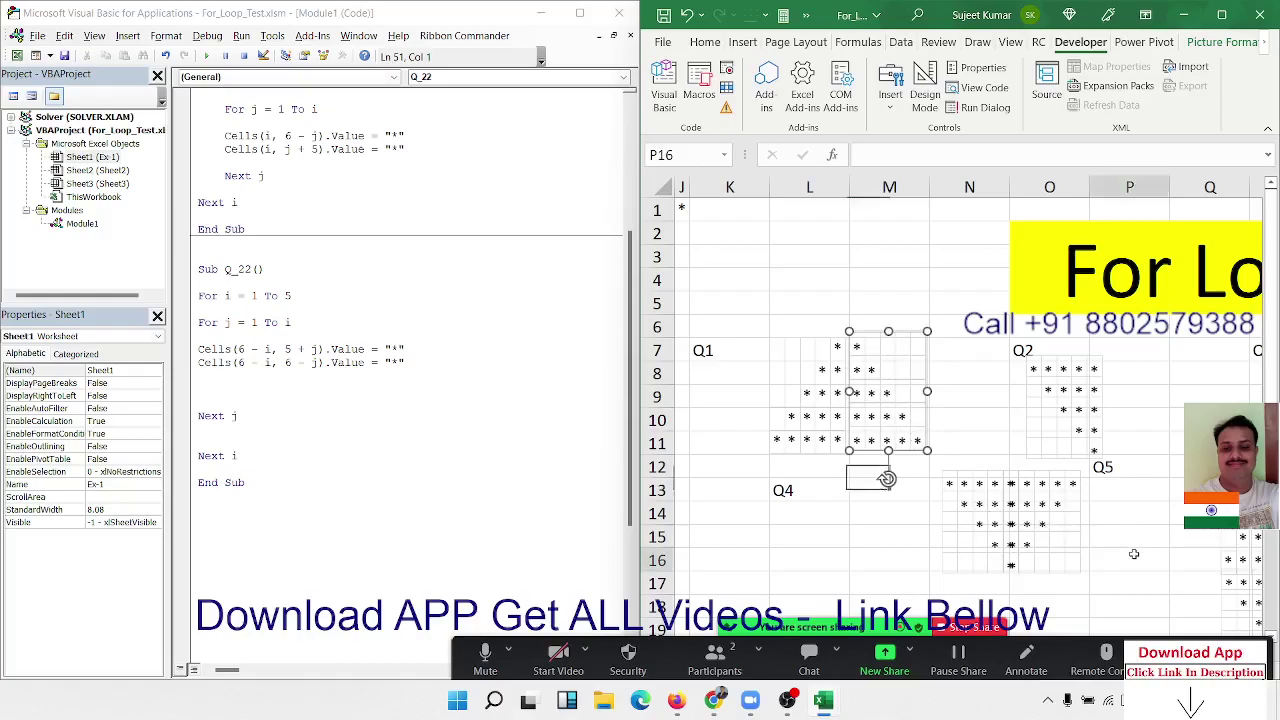
pyautogui.press('Right')
pyautogui.press('Right')
pyautogui.press('Right')
pyautogui.press('Right')
pyautogui.press('Right')
pyautogui.press('Right')
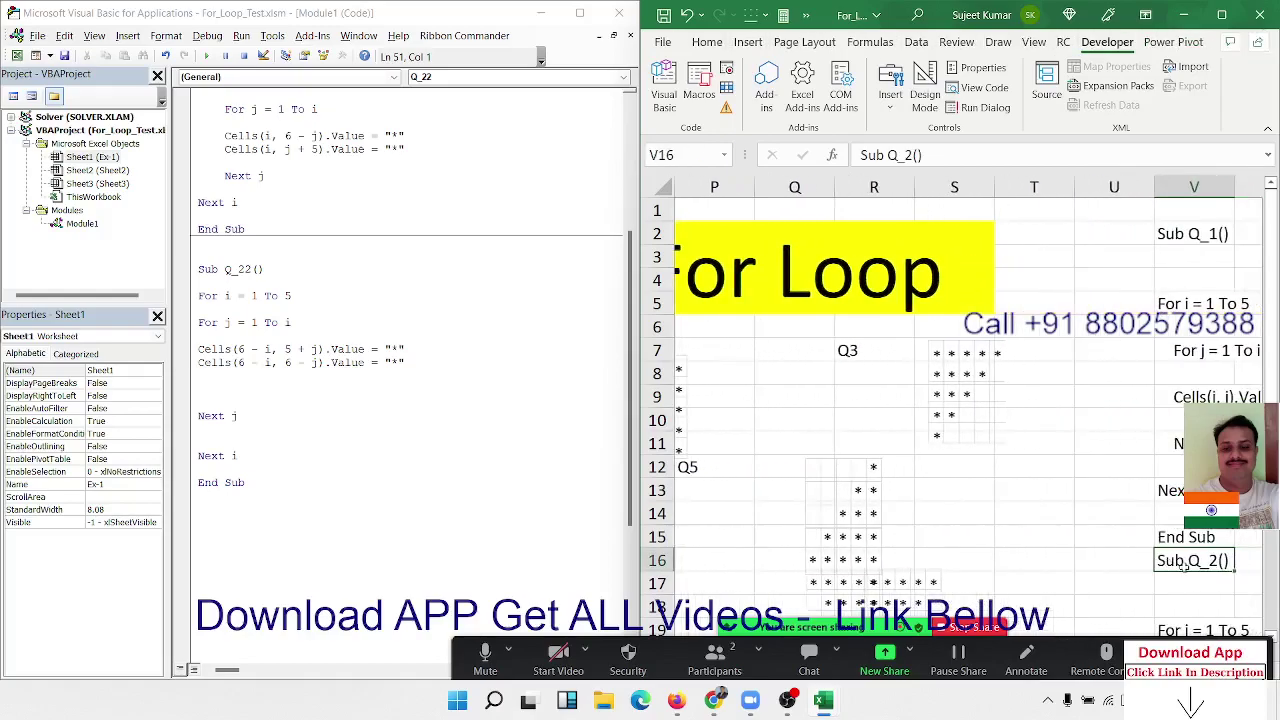
# Paste the copied stars as a Picture from Home > Clipboard > Paste.
pyautogui.click(705, 43)
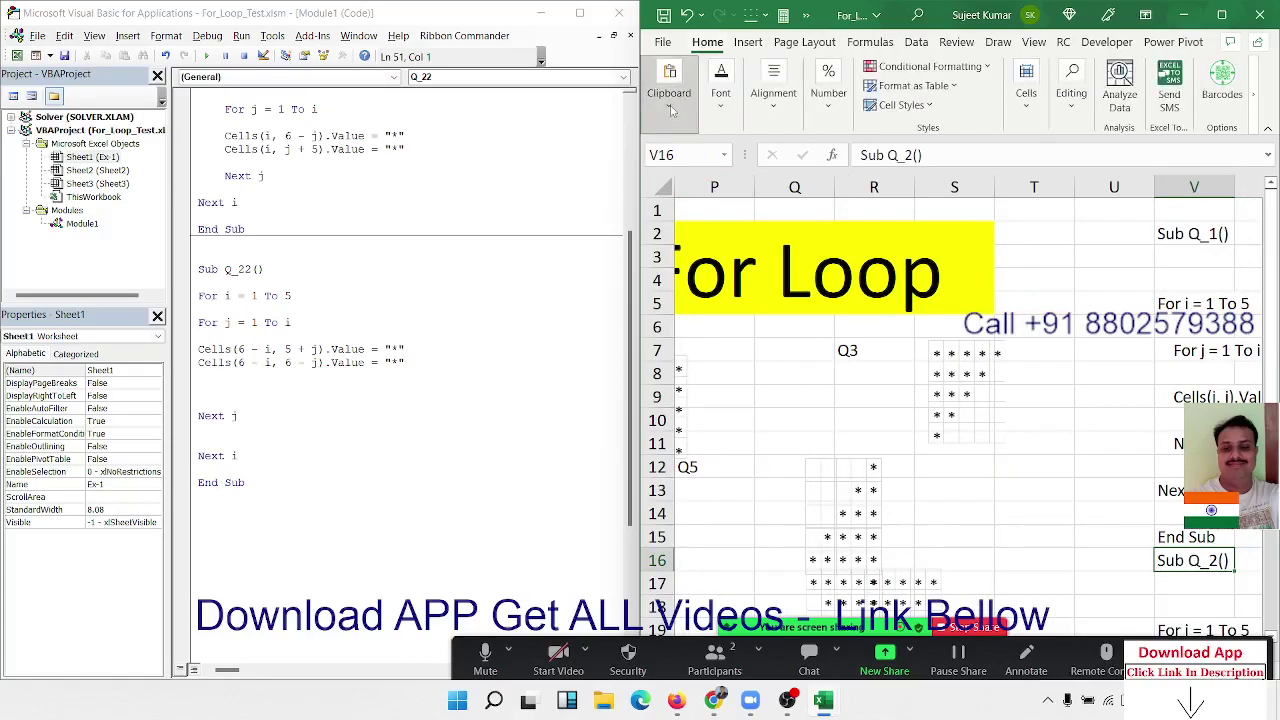
pyautogui.click(668, 85)
pyautogui.click(664, 180)
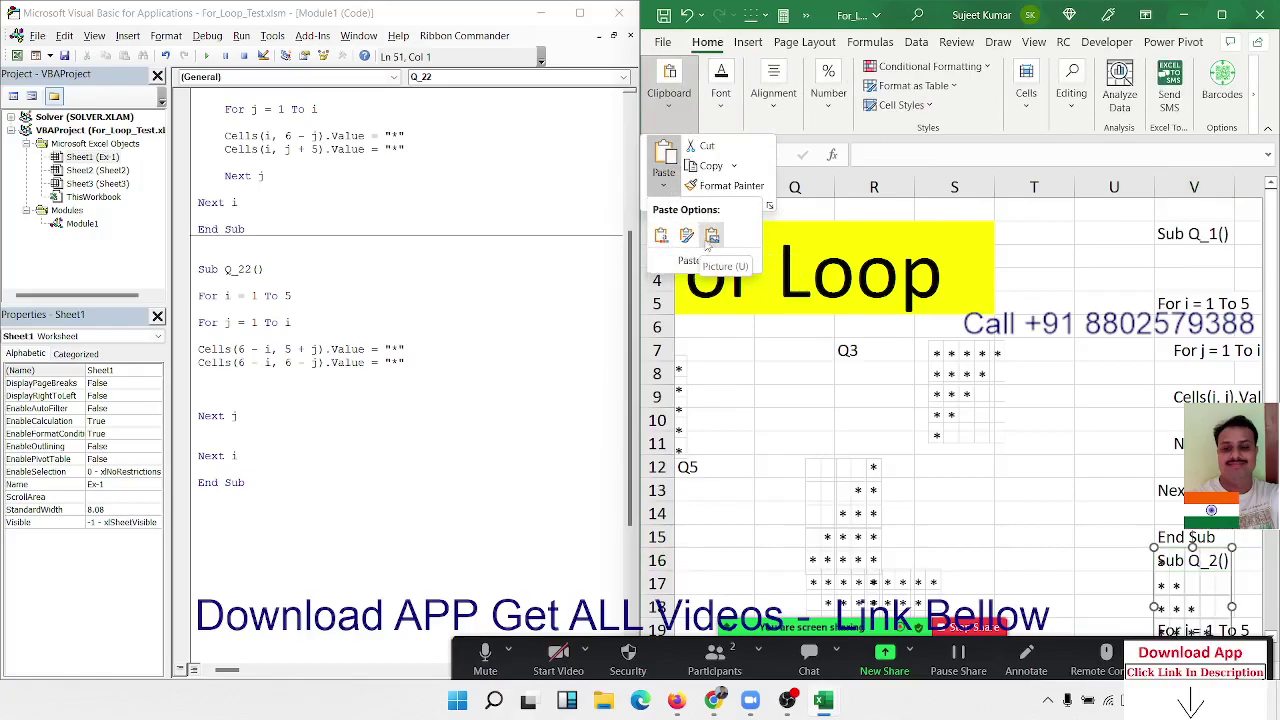
pyautogui.click(709, 240)
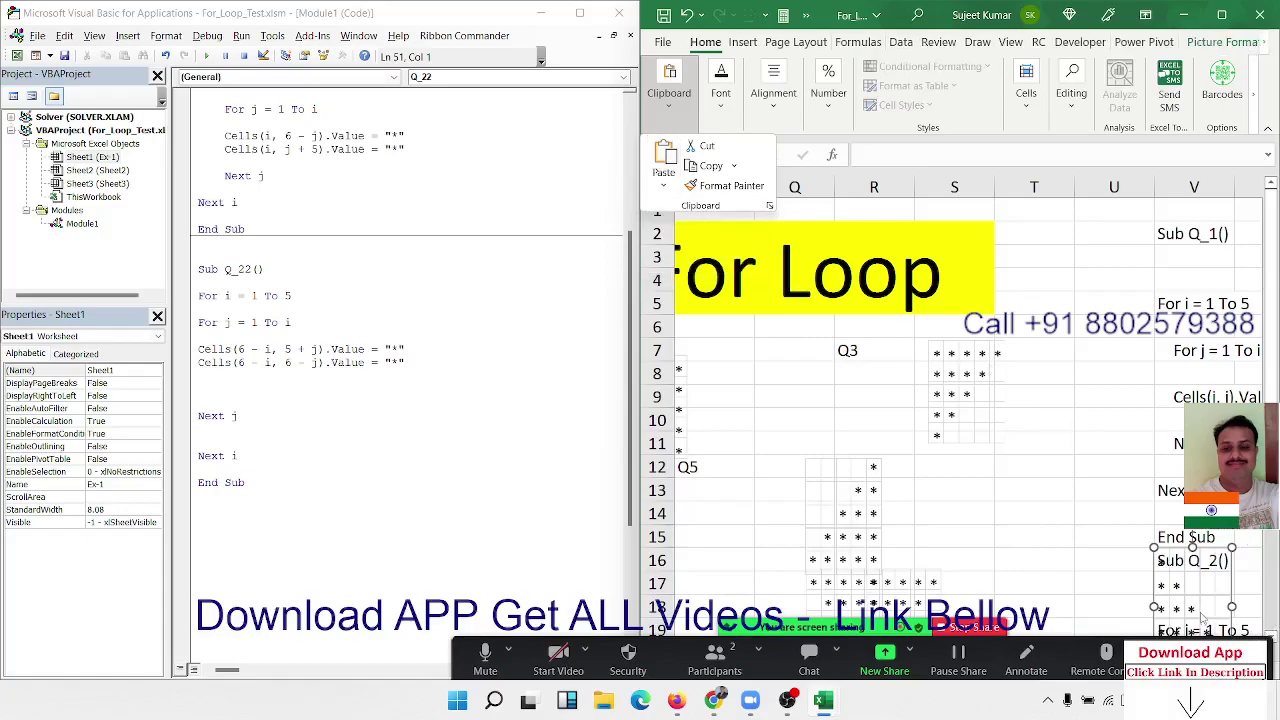
# Move the pasted picture beside the Q5 triangle and narrow its right edge to fit.
pyautogui.click(1050, 525)
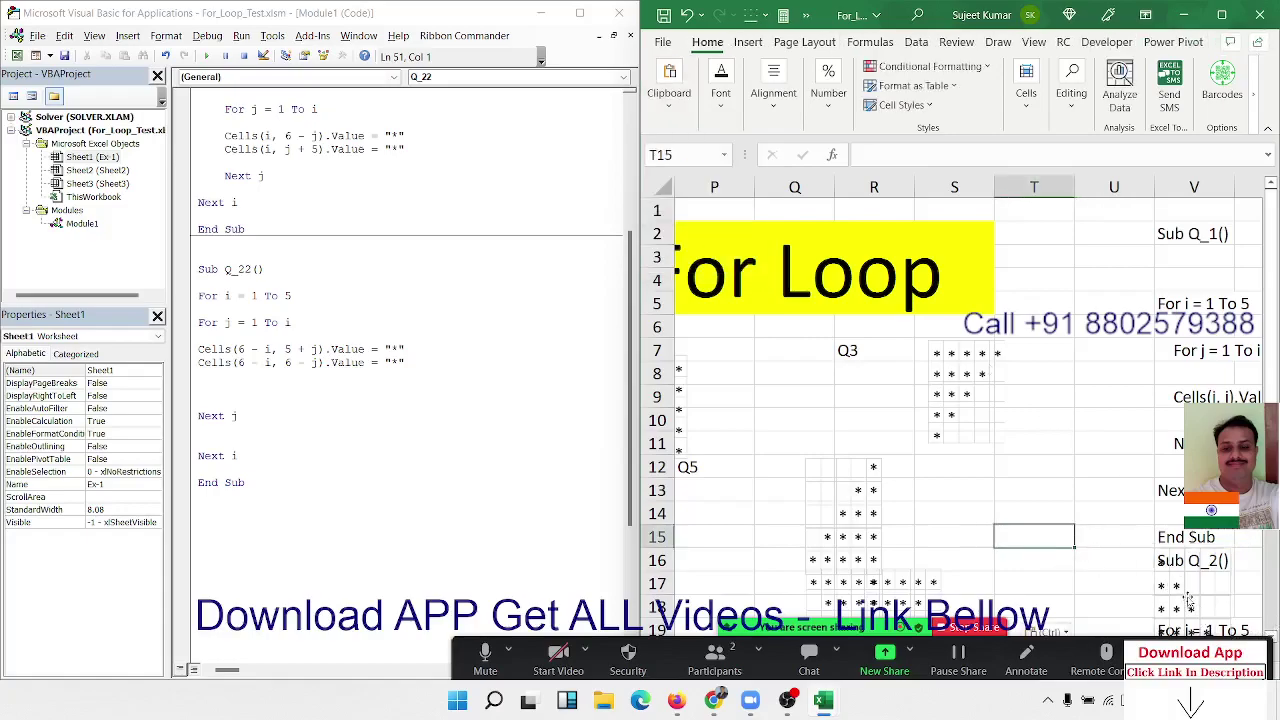
pyautogui.moveTo(1150, 570)
pyautogui.mouseDown()
pyautogui.moveTo(928, 480)
pyautogui.moveTo(906, 500)
pyautogui.mouseUp()
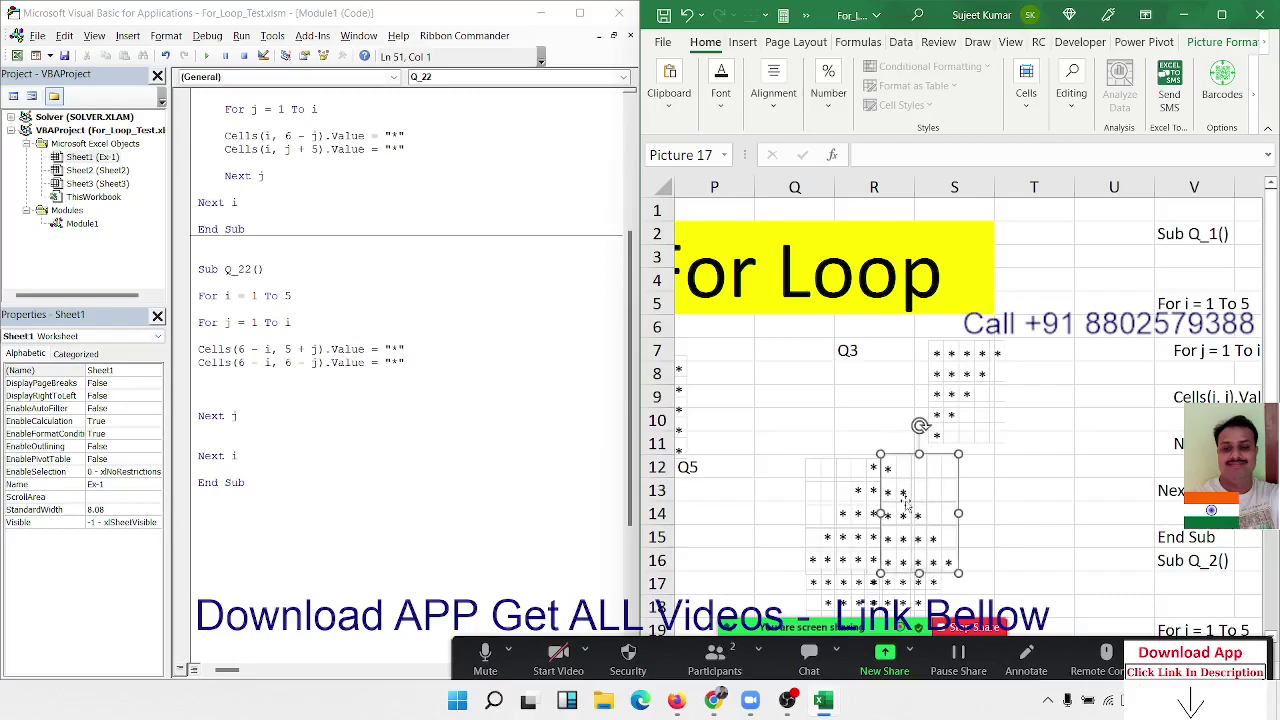
pyautogui.click(956, 508)
pyautogui.moveTo(956, 508); pyautogui.dragTo(942, 510)
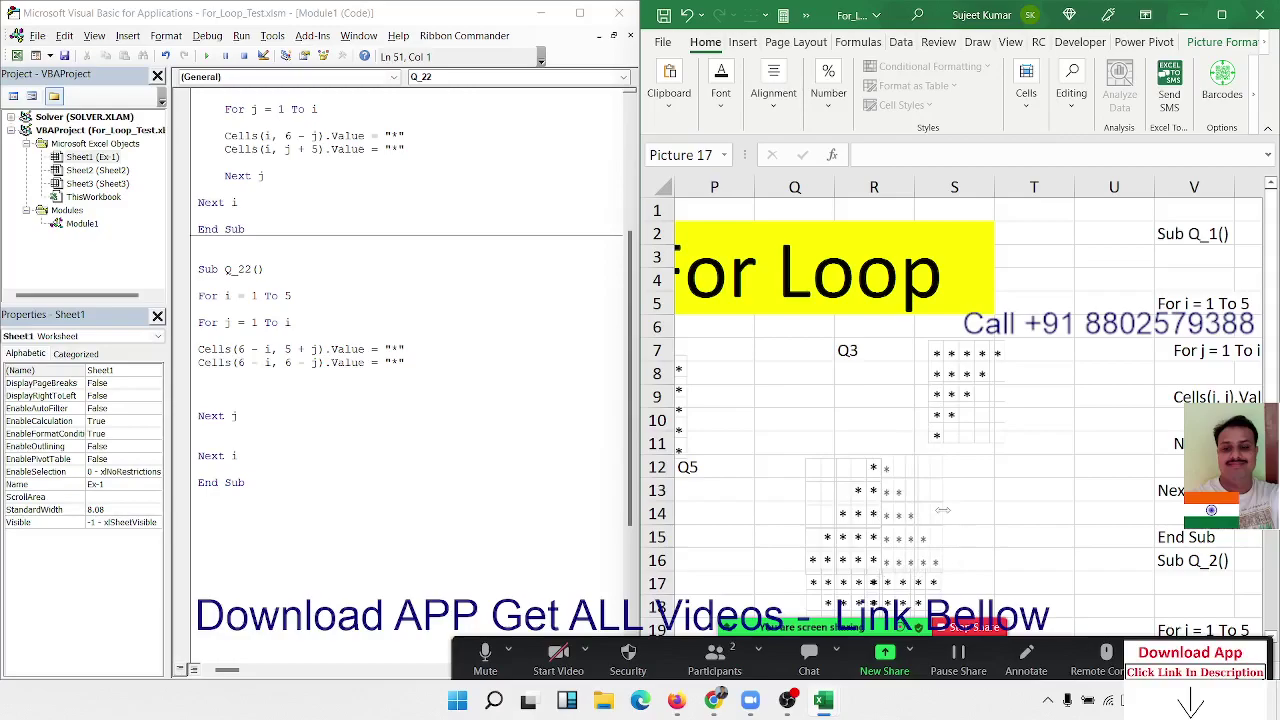
pyautogui.click(997, 513)
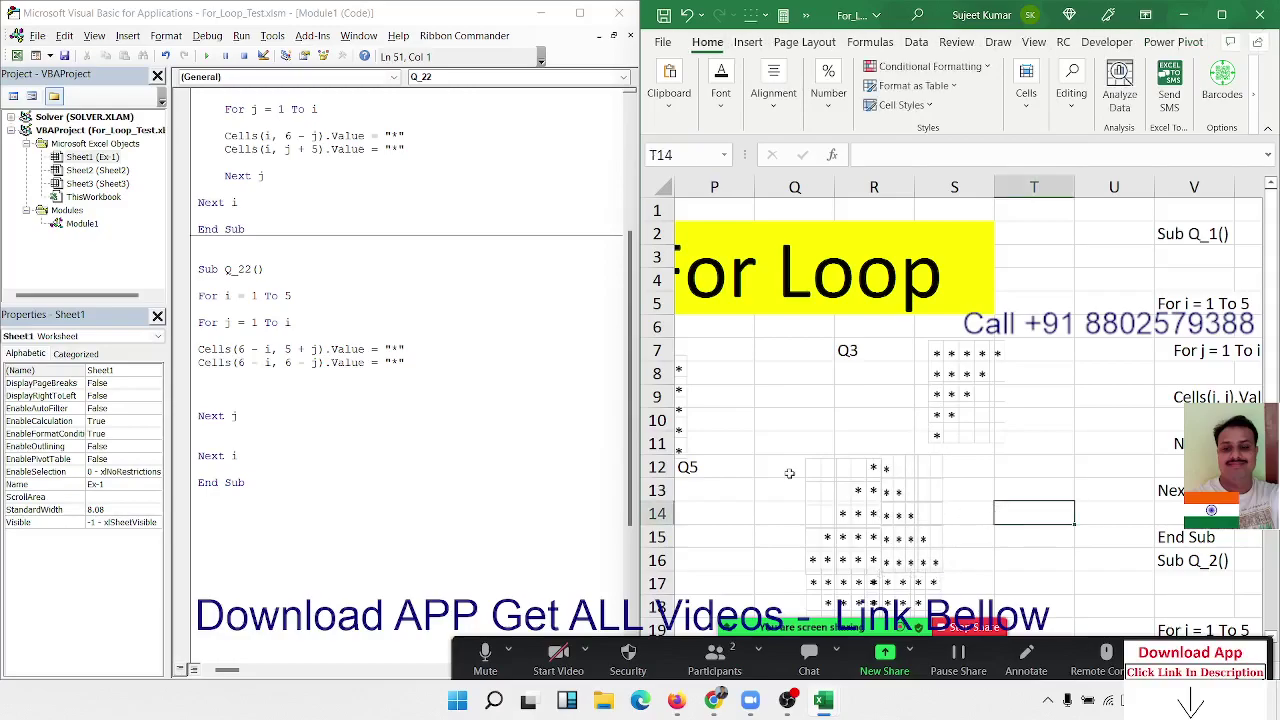
pyautogui.click(757, 352)
# Scroll the VBA code to Sub Q_2 and select its Cells(i, 6 - j) and Cells(i, j + 5) lines.
pyautogui.press('Left')
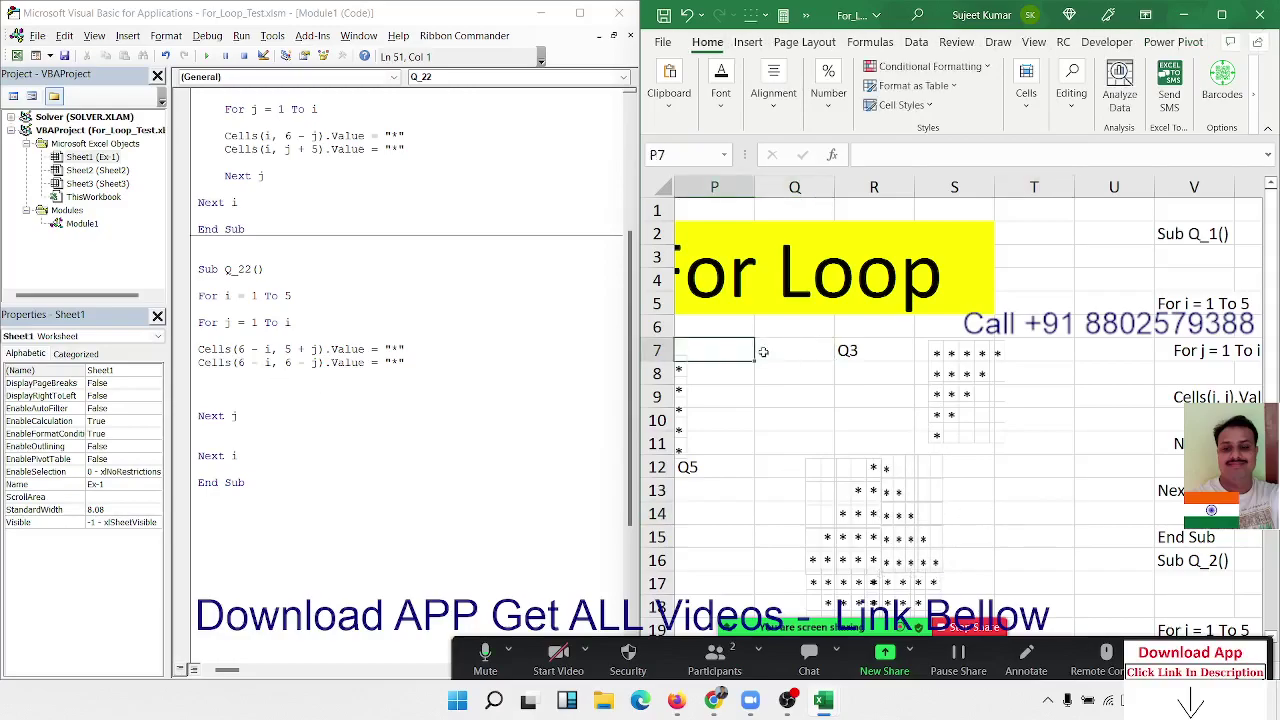
pyautogui.press('Home')
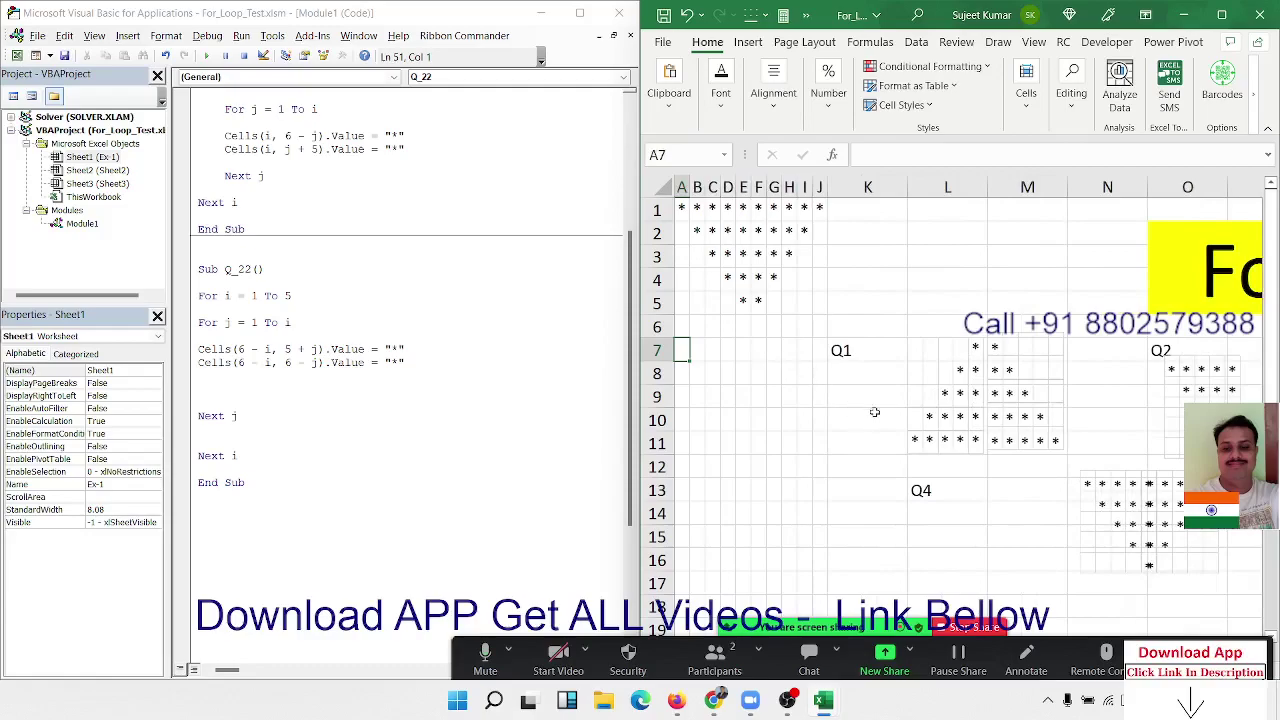
pyautogui.click(942, 404)
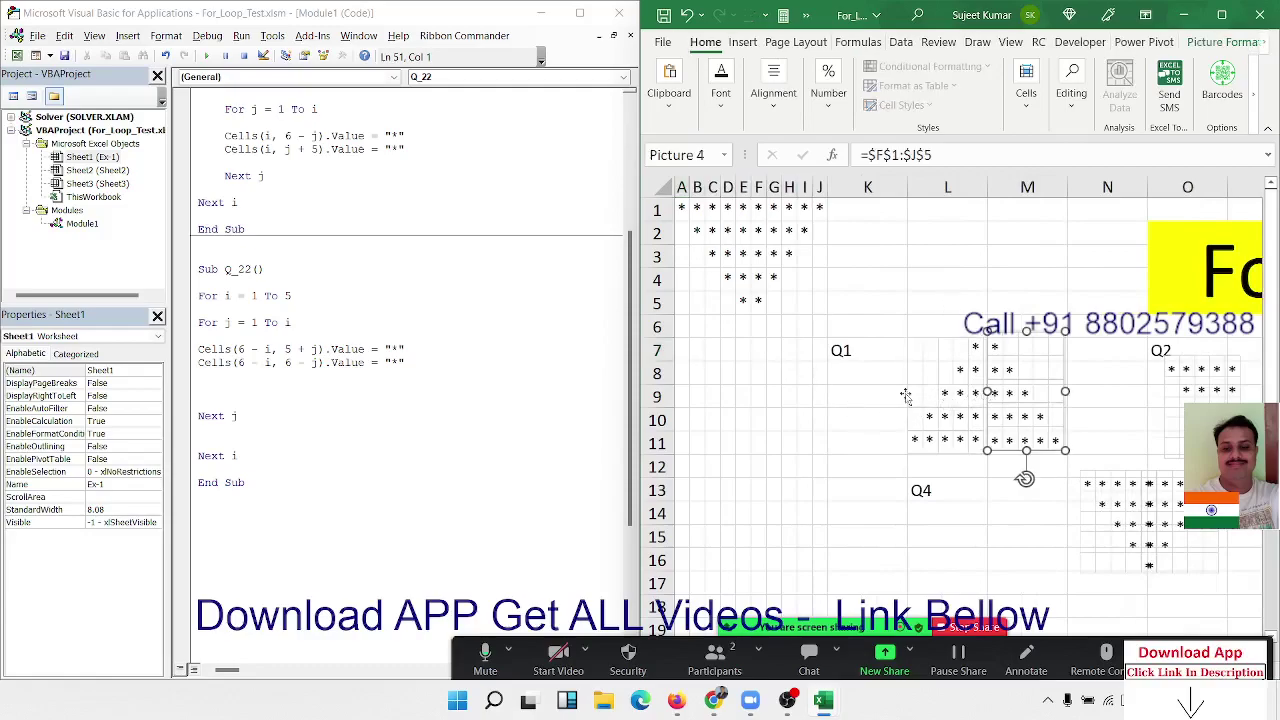
pyautogui.click(774, 396)
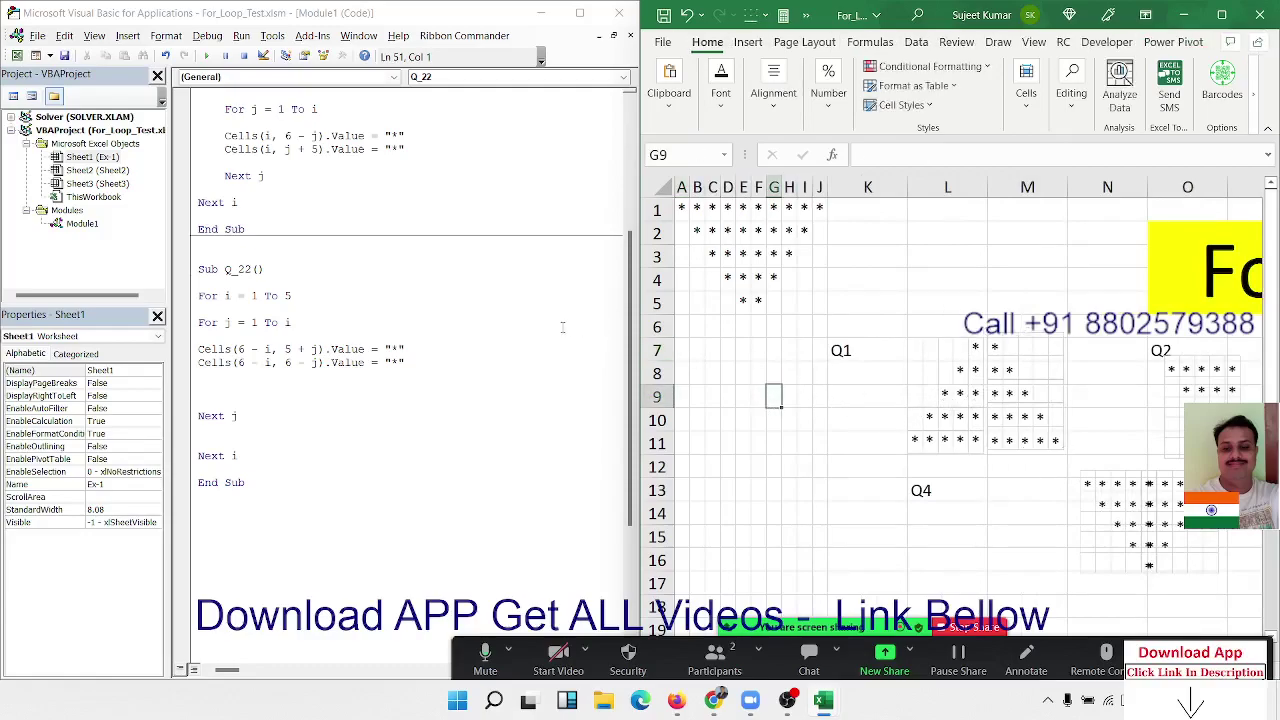
pyautogui.scroll(3, 563, 327)
pyautogui.scroll(3, 503, 258)
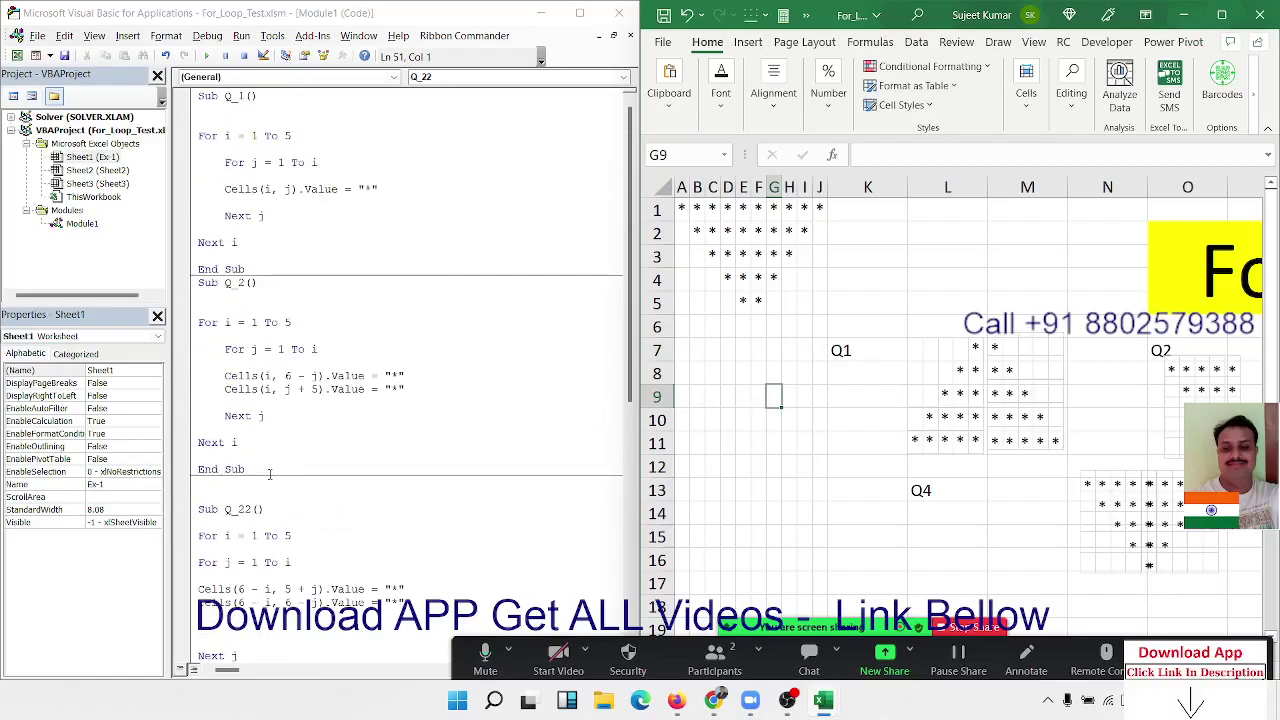
pyautogui.moveTo(269, 473); pyautogui.dragTo(300, 360)
pyautogui.click(319, 432)
pyautogui.scroll(-1, 299, 486)
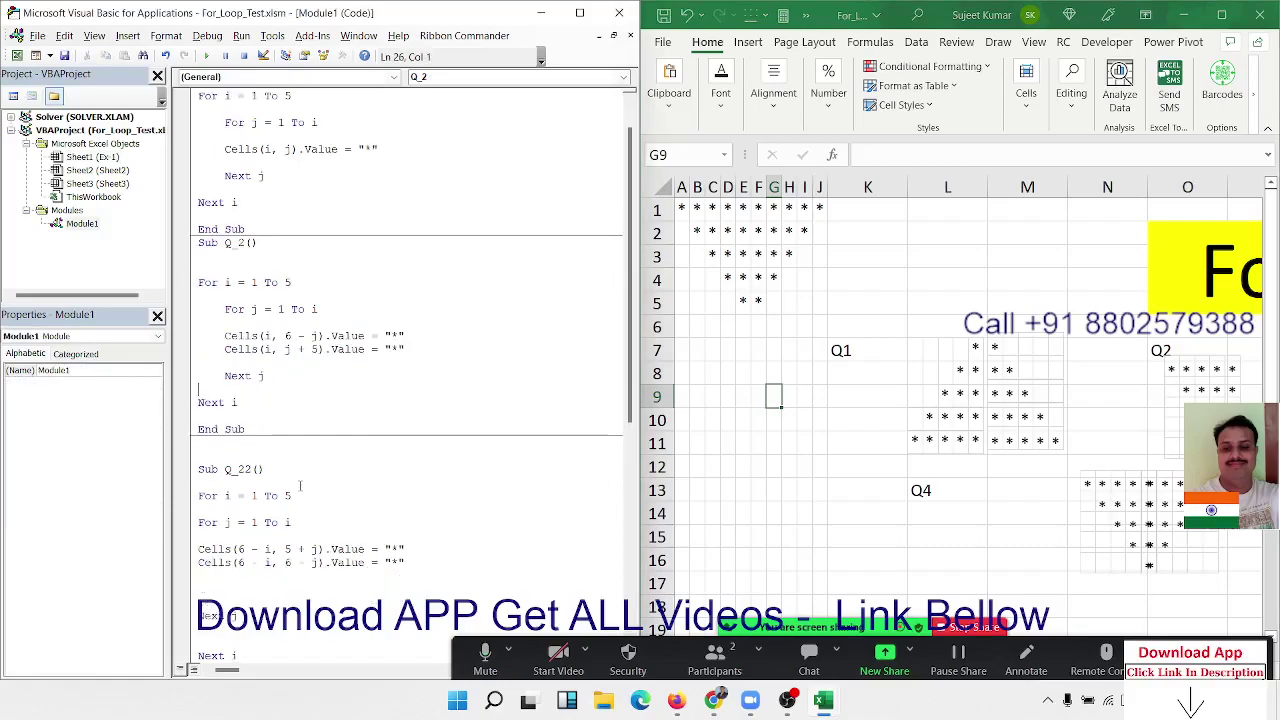
pyautogui.scroll(-5, 299, 486)
pyautogui.click(265, 528)
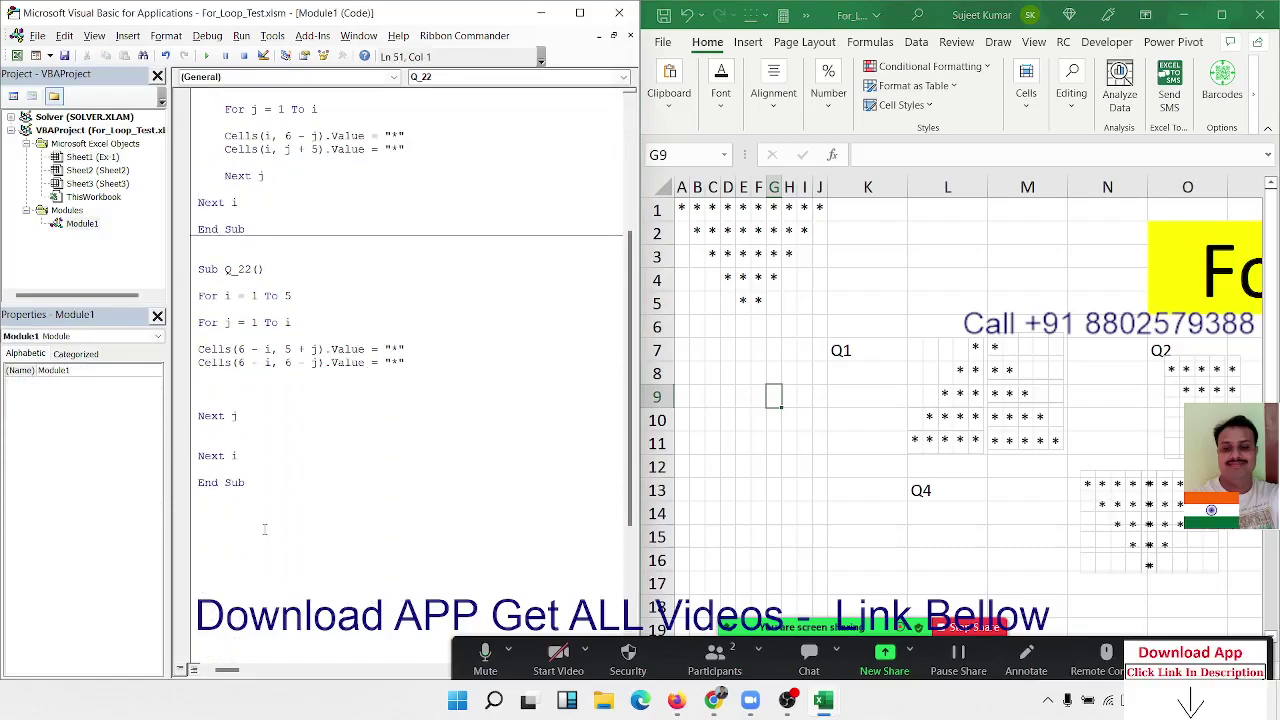
pyautogui.scroll(3, 316, 530)
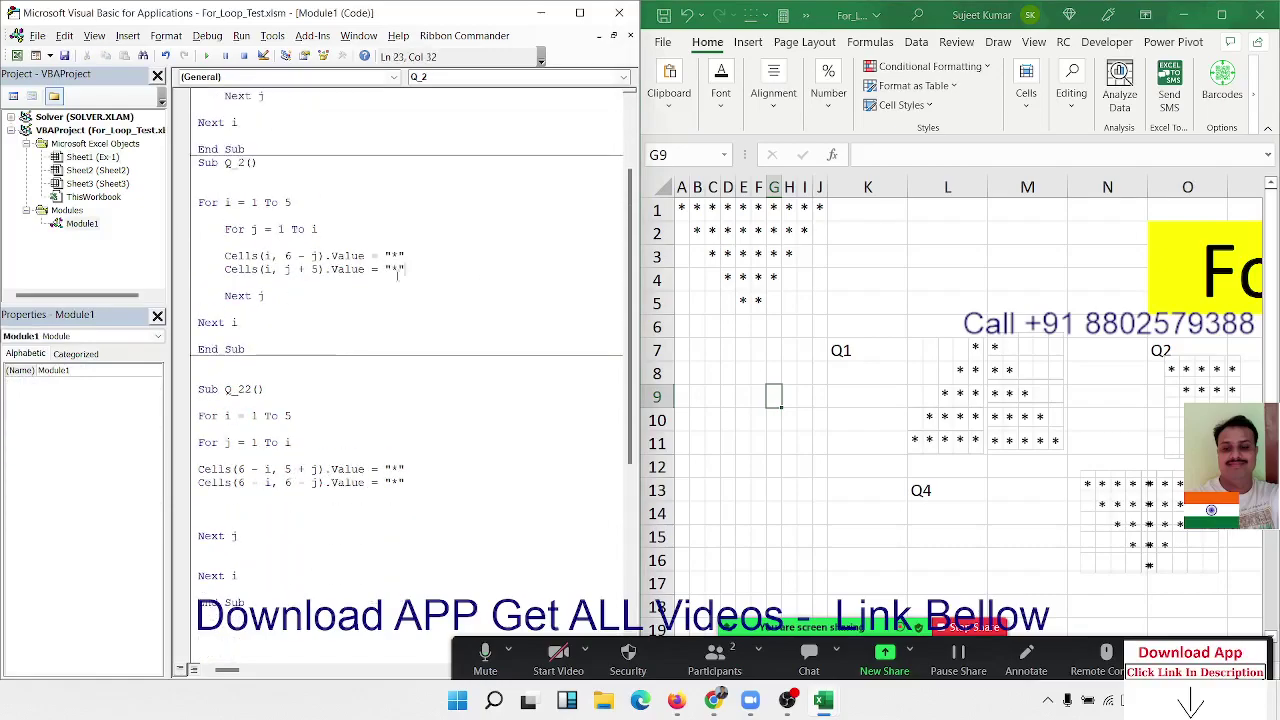
pyautogui.moveTo(405, 270)
pyautogui.mouseDown()
pyautogui.moveTo(256, 247)
pyautogui.moveTo(405, 270)
pyautogui.mouseUp()
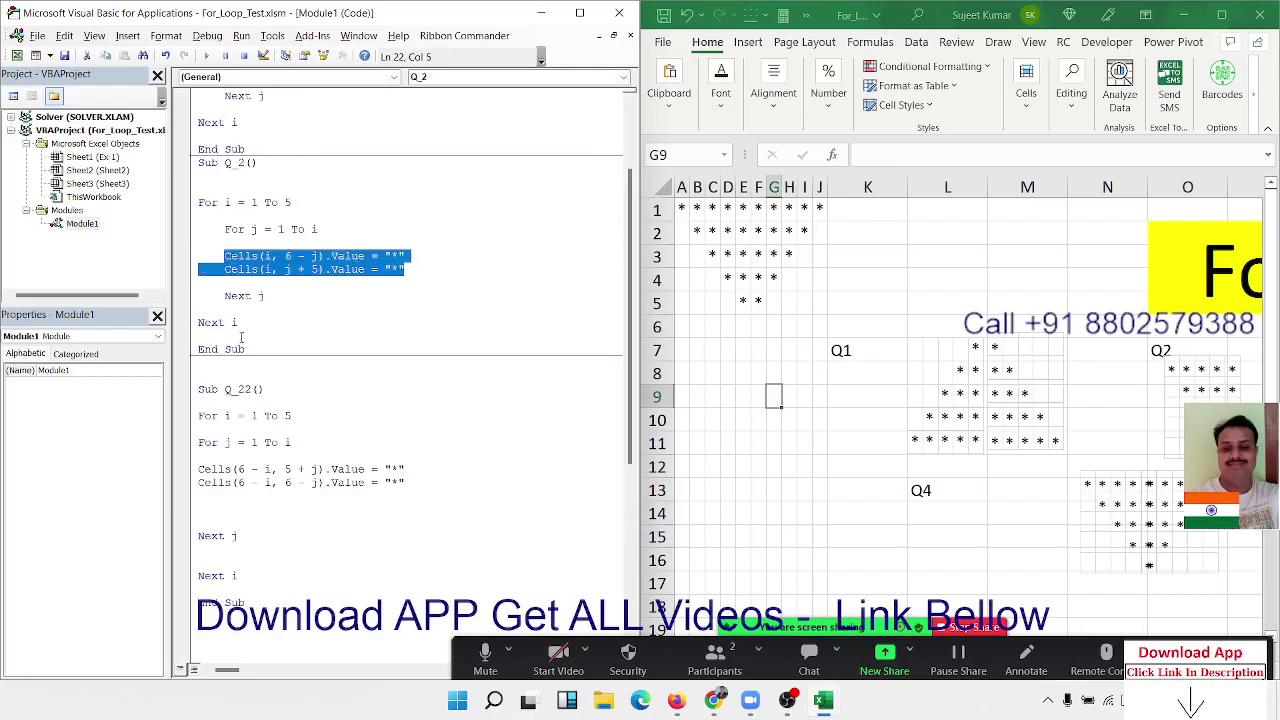
# Paste Q_2's Cells lines into Q_22's inner loop, clear A1:I5 and run Q_22.
pyautogui.hotkey('ctrl', 'c')
pyautogui.click(210, 497)
pyautogui.press('Return')
pyautogui.hotkey('ctrl', 'v')
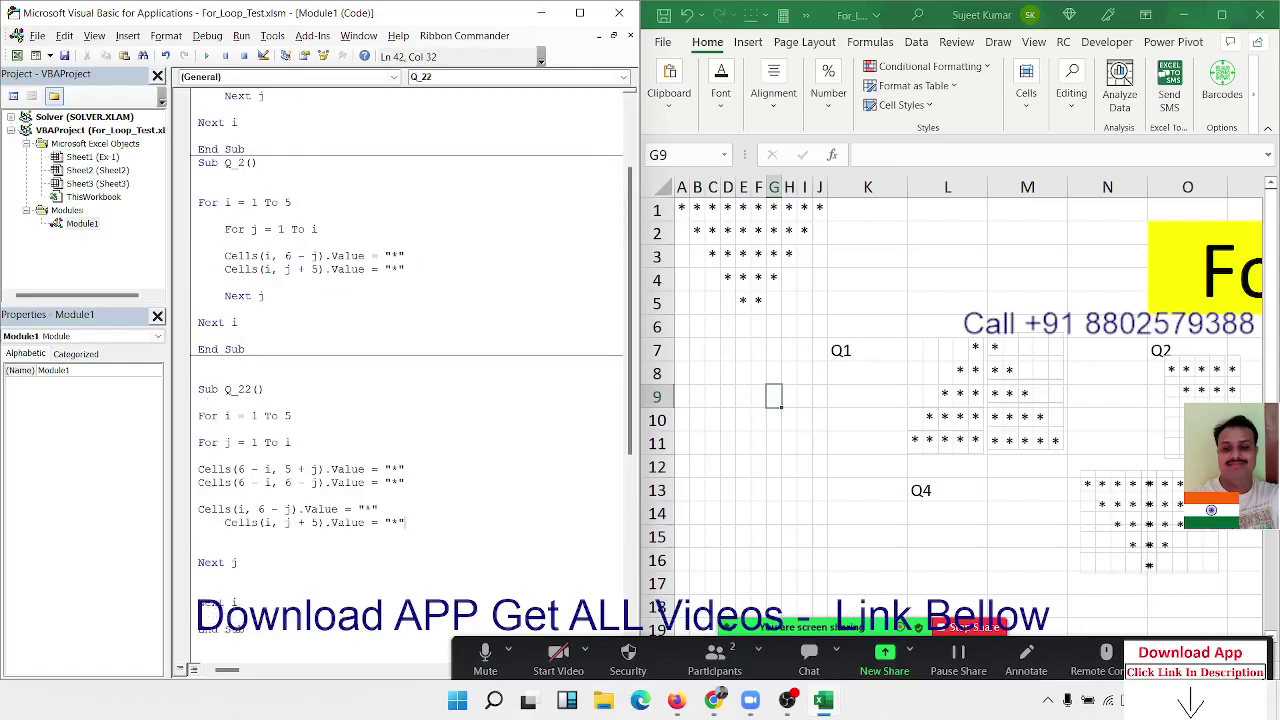
pyautogui.click(430, 421)
pyautogui.moveTo(812, 308); pyautogui.dragTo(682, 210)
pyautogui.press('Delete')
pyautogui.click(391, 402)
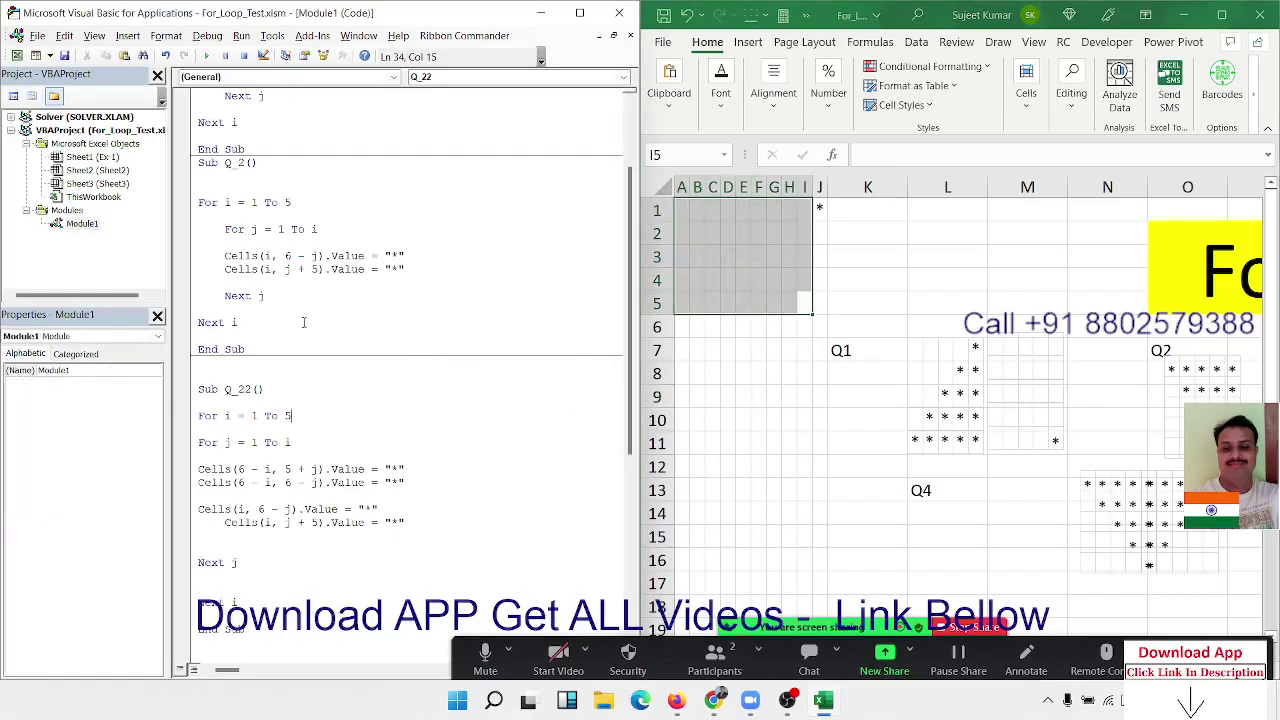
pyautogui.click(207, 56)
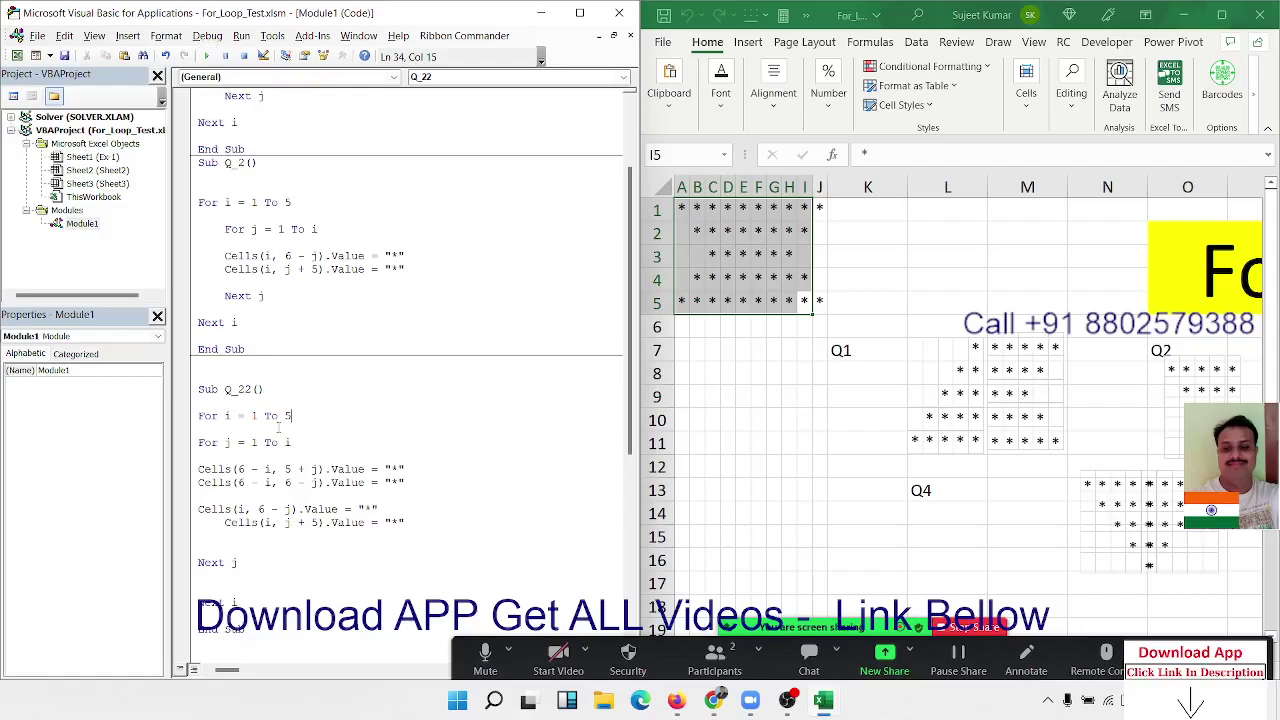
# Remove the misplaced pasted lines and paste them again above Q_22's own Cells lines.
pyautogui.moveTo(198, 508); pyautogui.dragTo(405, 522)
pyautogui.press('Delete')
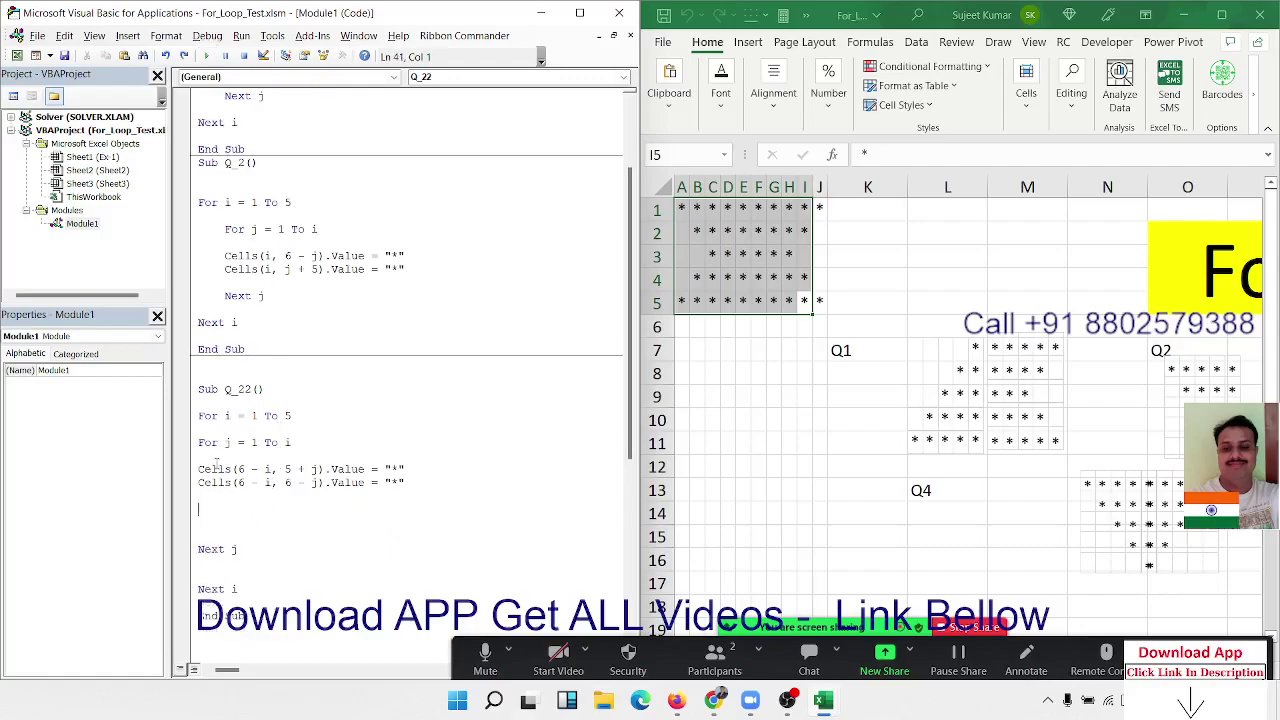
pyautogui.click(205, 457)
pyautogui.press('Return')
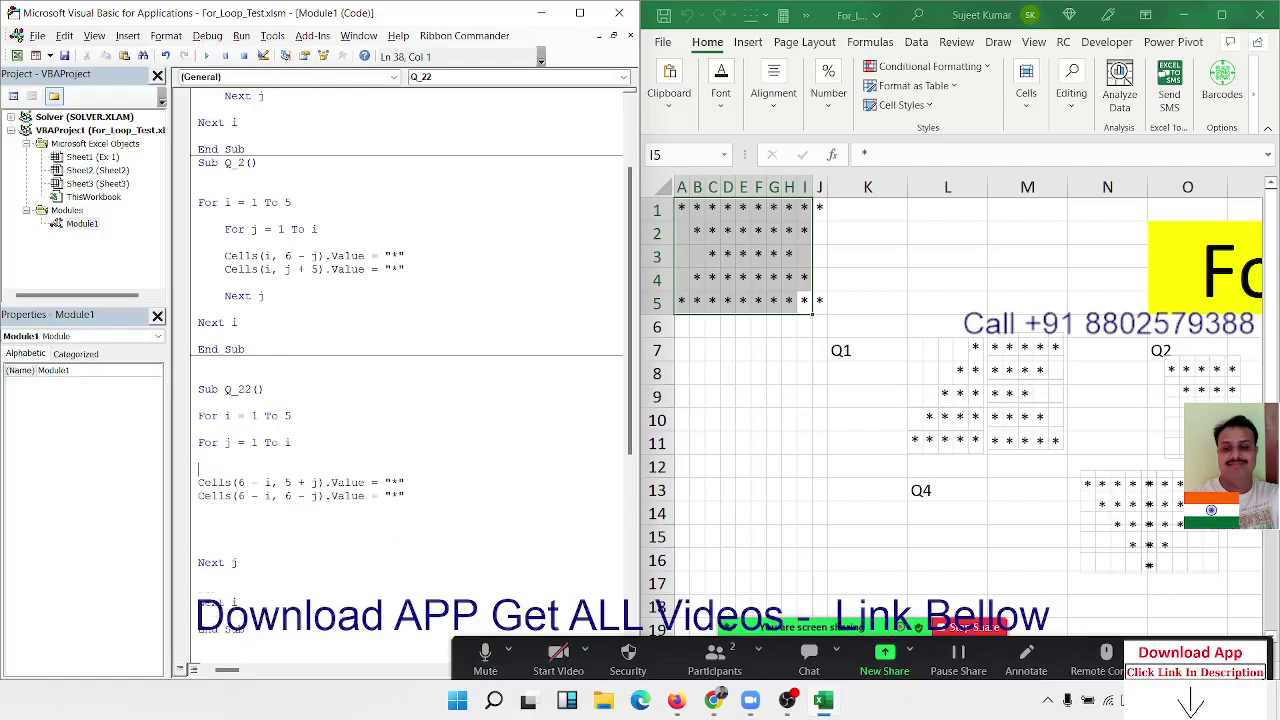
pyautogui.press('Return')
pyautogui.hotkey('ctrl', 'v')
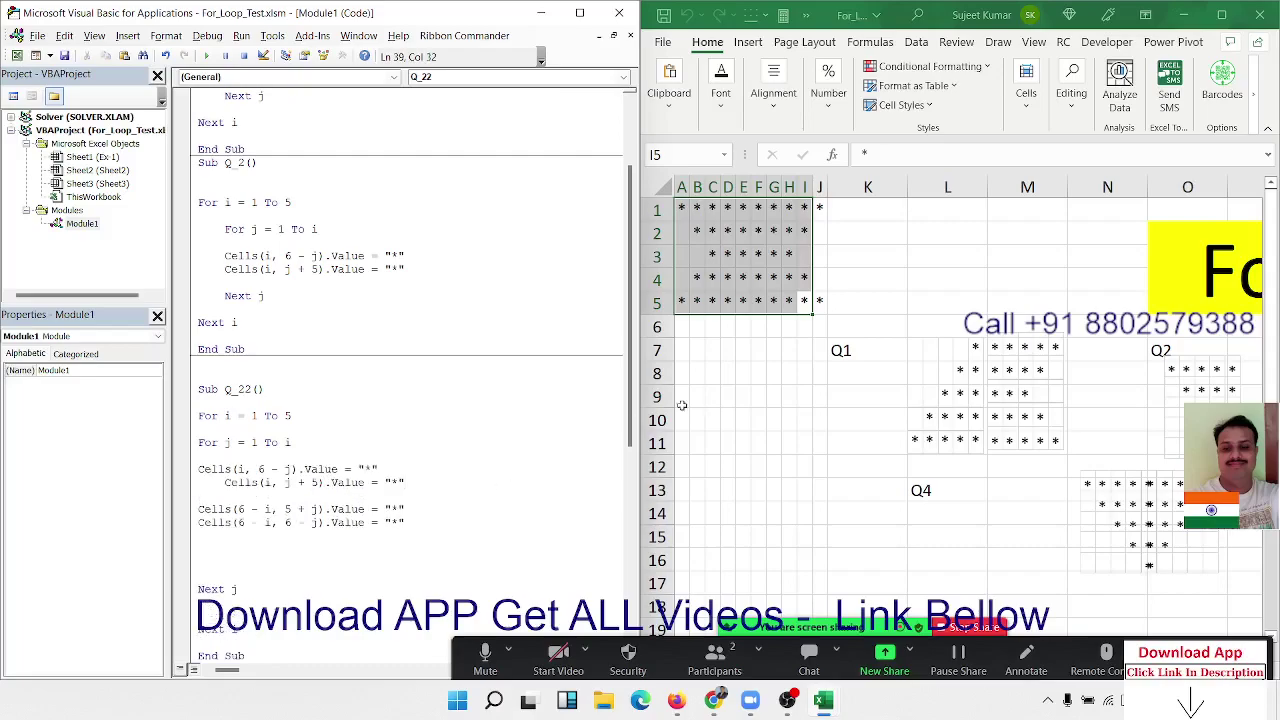
# Clear the stars from A1:K5 on the worksheet.
pyautogui.click(774, 376)
pyautogui.moveTo(833, 298); pyautogui.dragTo(652, 175)
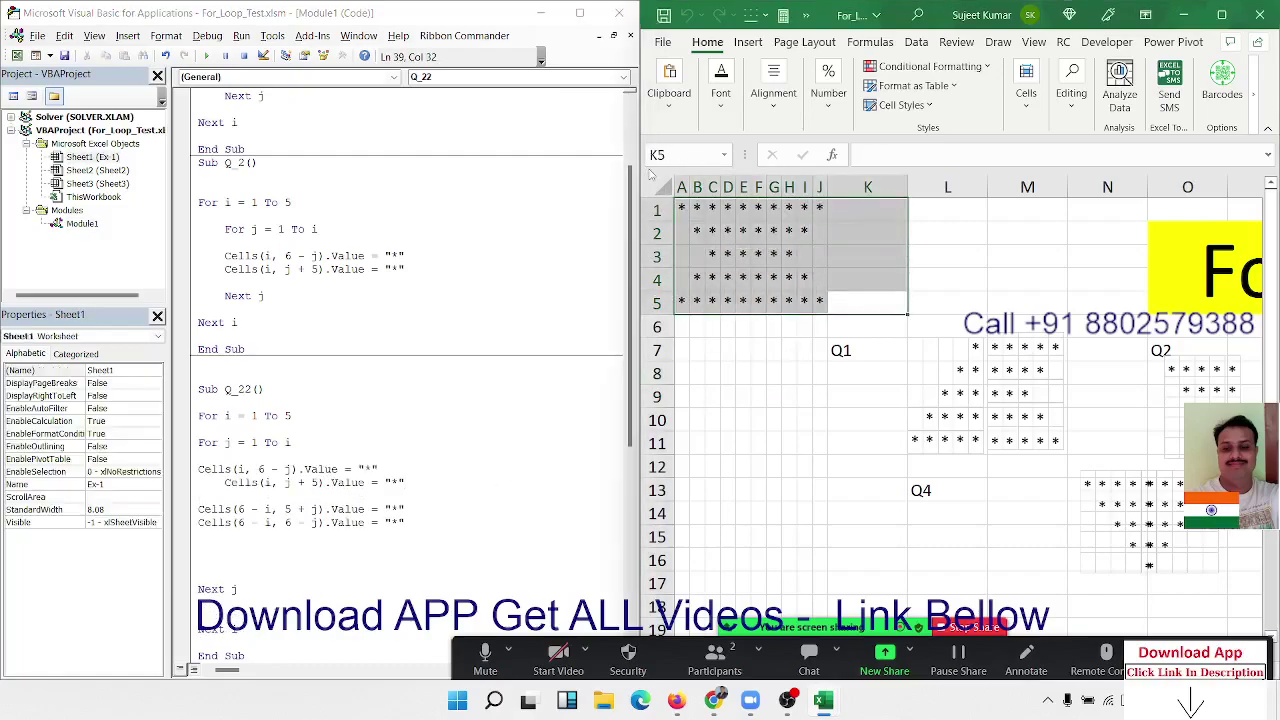
pyautogui.press('Delete')
pyautogui.click(388, 387)
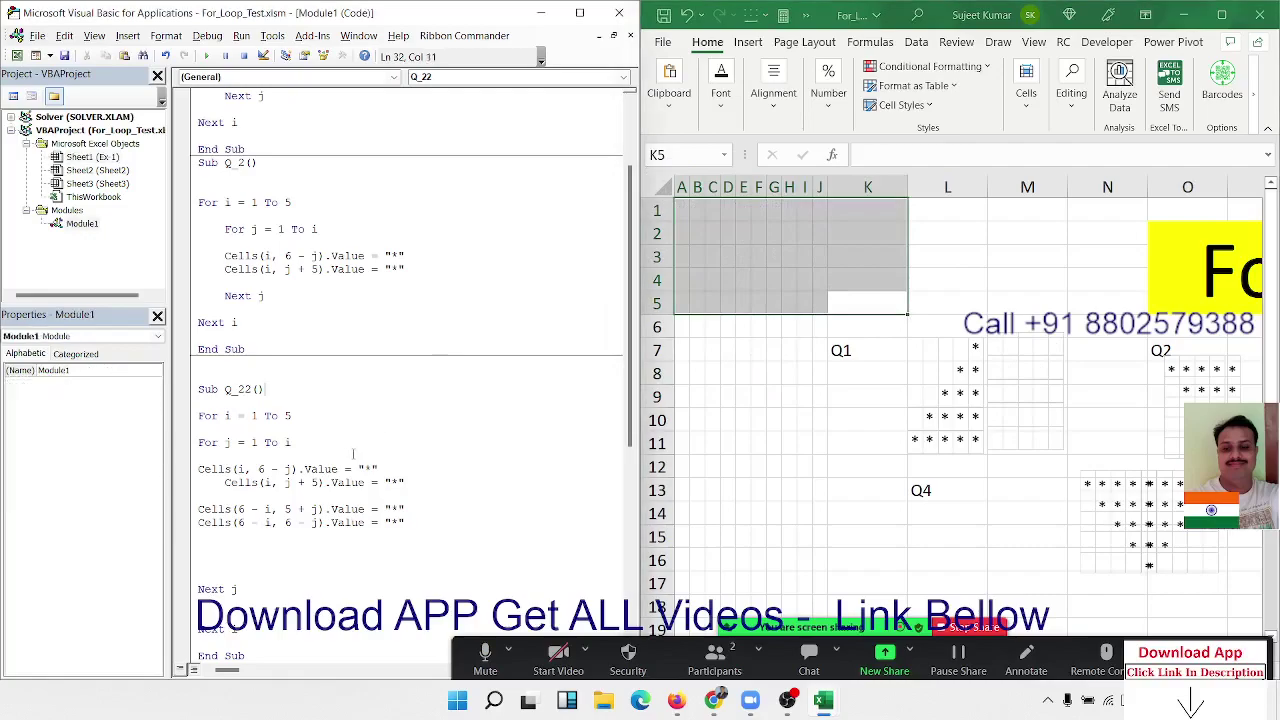
pyautogui.click(204, 54)
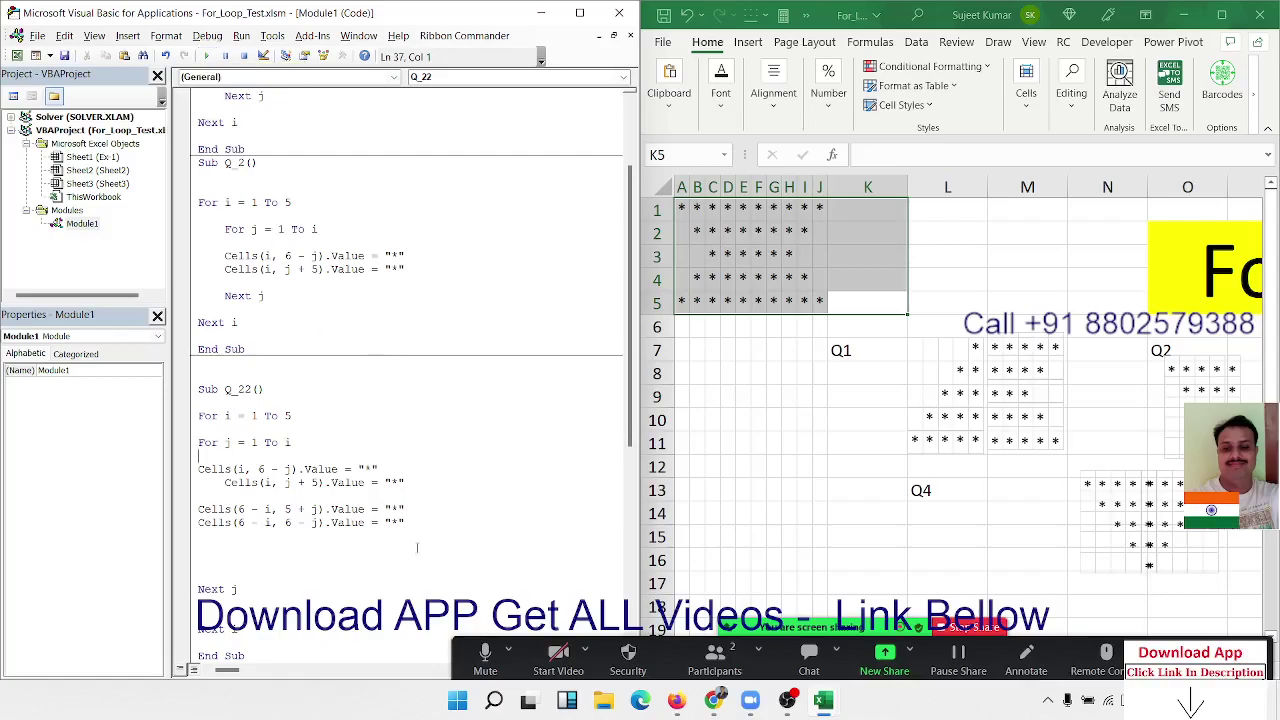
pyautogui.moveTo(430, 523); pyautogui.dragTo(266, 522)
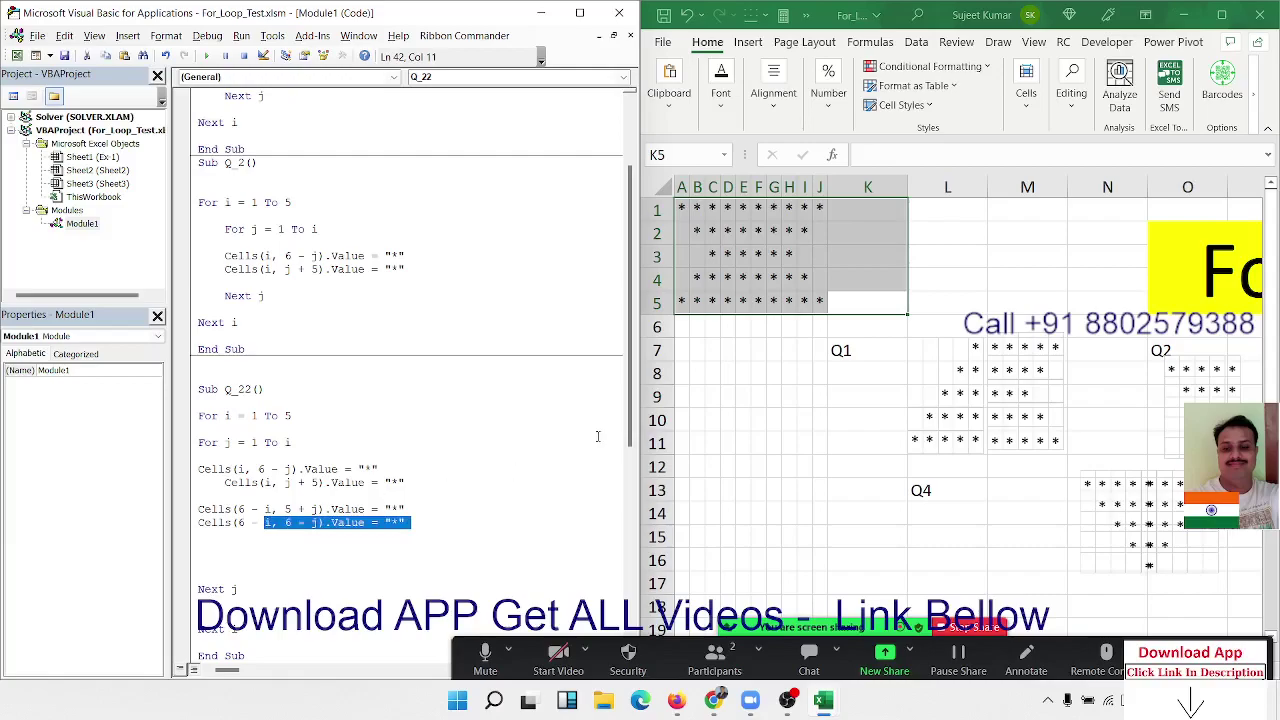
pyautogui.click(710, 416)
pyautogui.moveTo(817, 302); pyautogui.dragTo(681, 225)
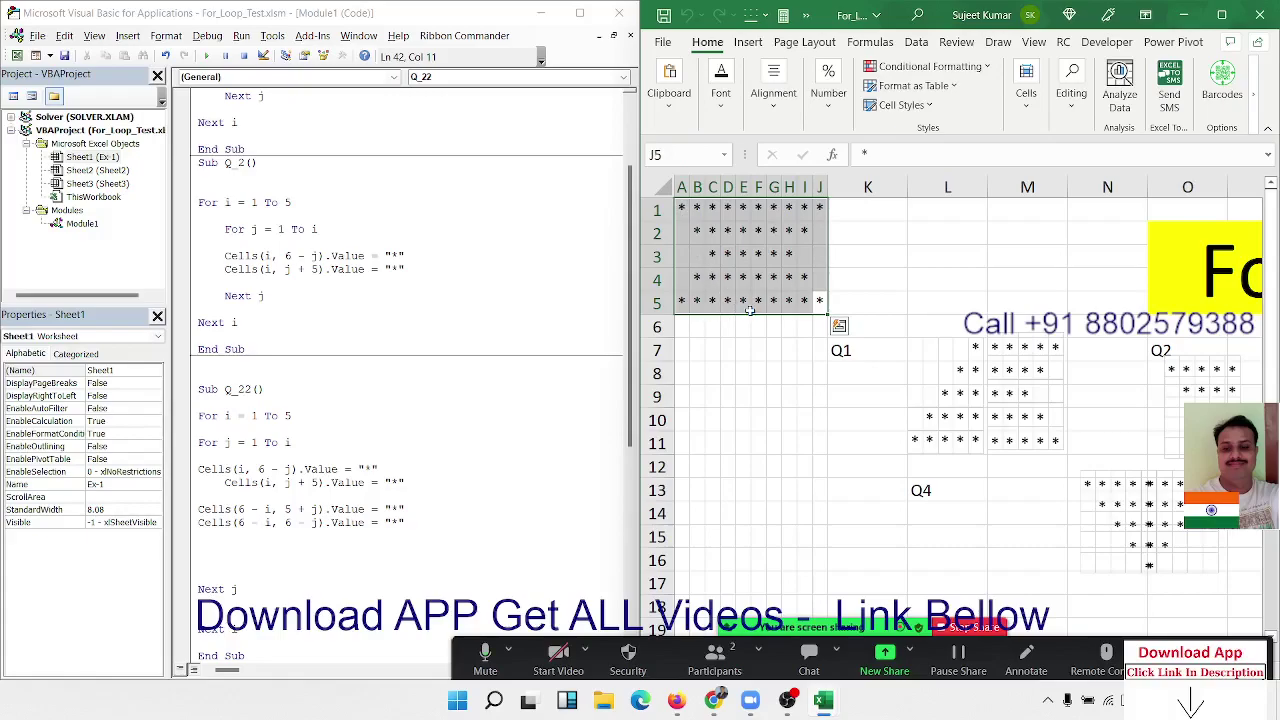
pyautogui.press('Delete')
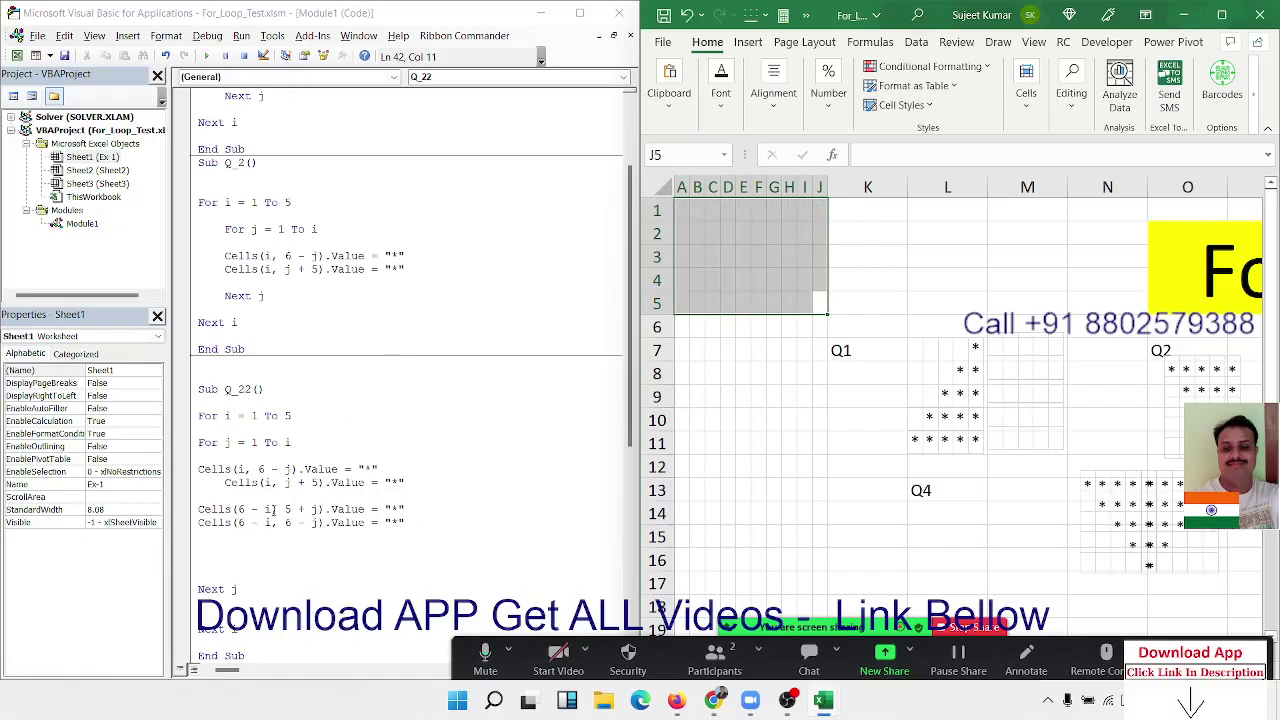
# Change the row offset 6 to 12 in both lower Cells lines and run Q_22 to check the result.
pyautogui.click(240, 510)
pyautogui.doubleClick(240, 509)
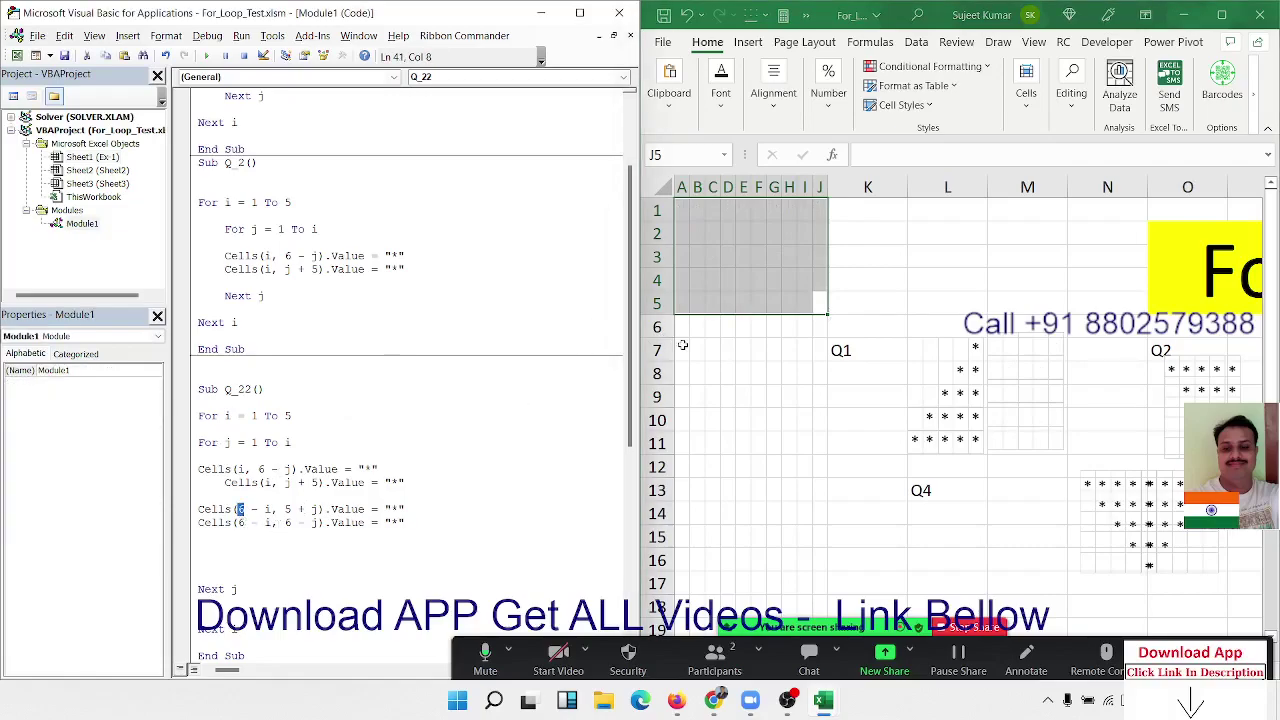
pyautogui.write('12')
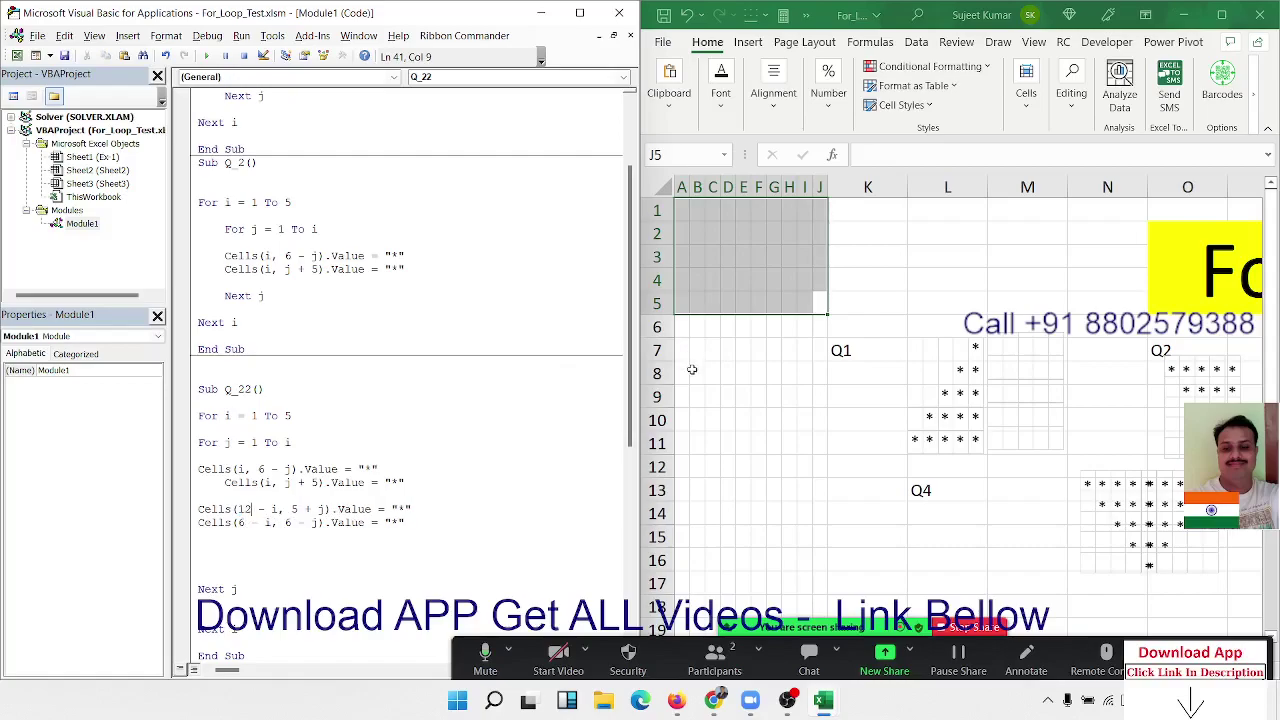
pyautogui.doubleClick(241, 522)
pyautogui.write('12')
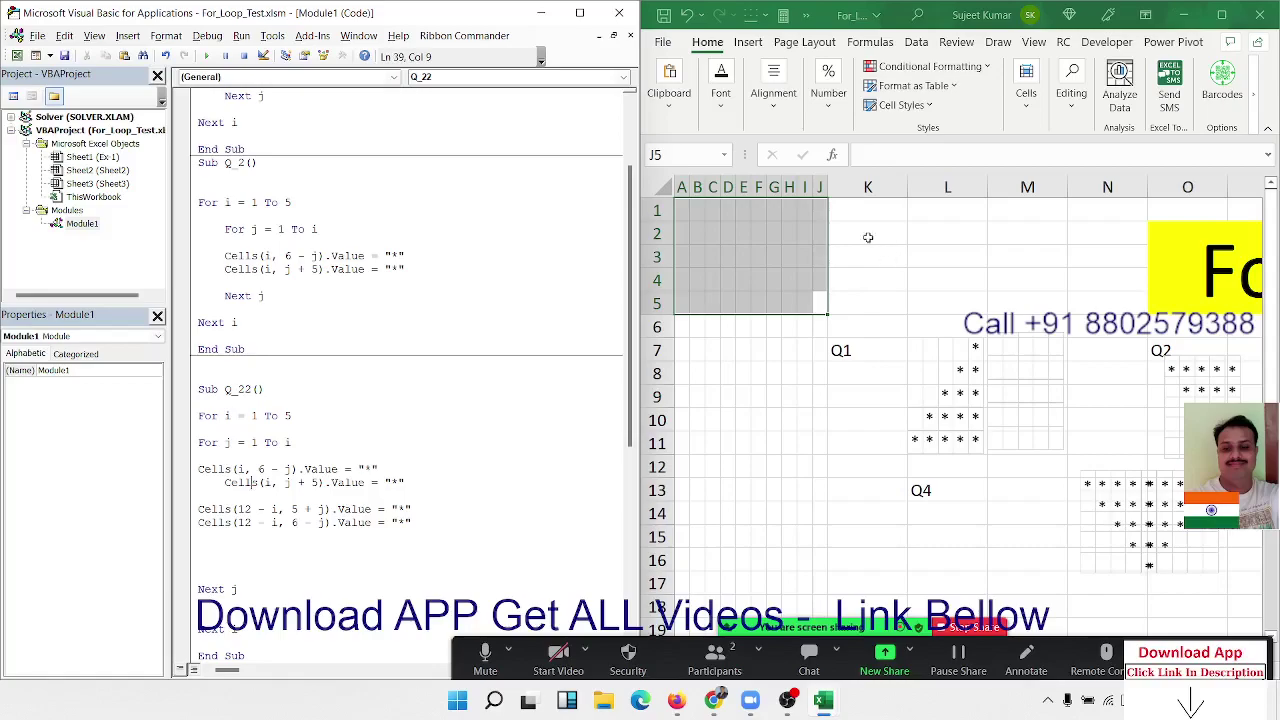
pyautogui.click(205, 56)
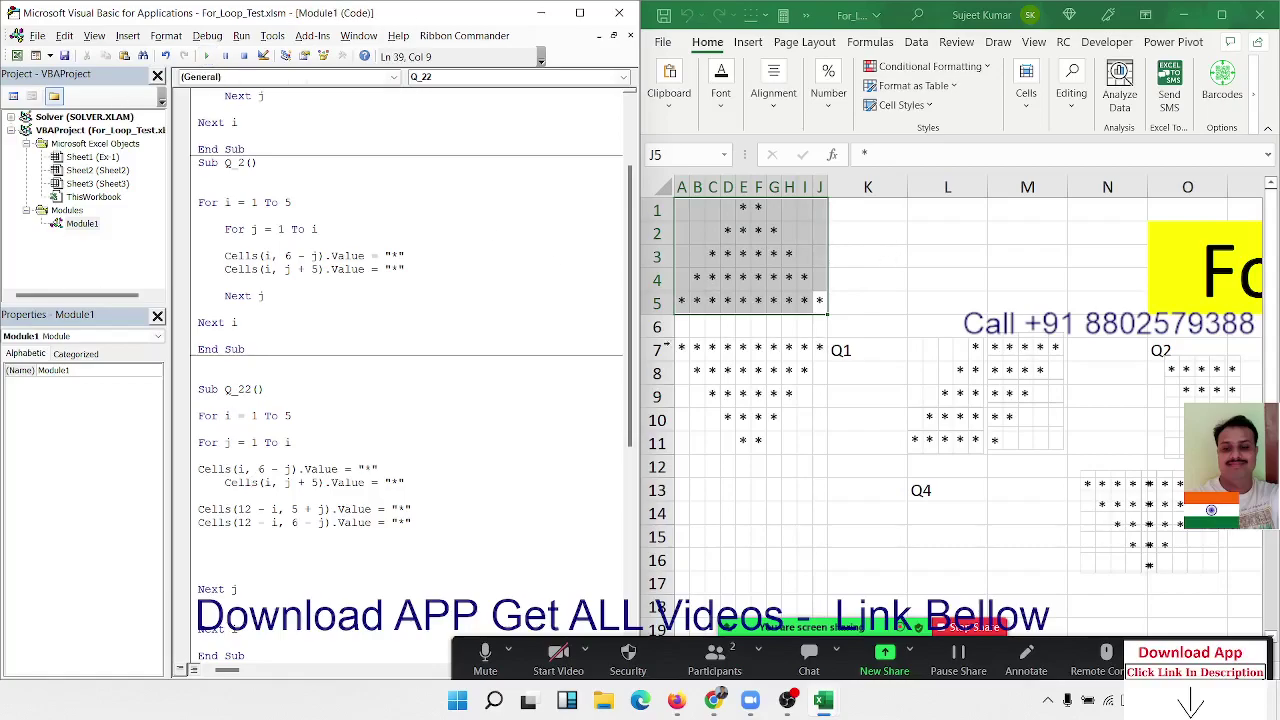
pyautogui.click(774, 393)
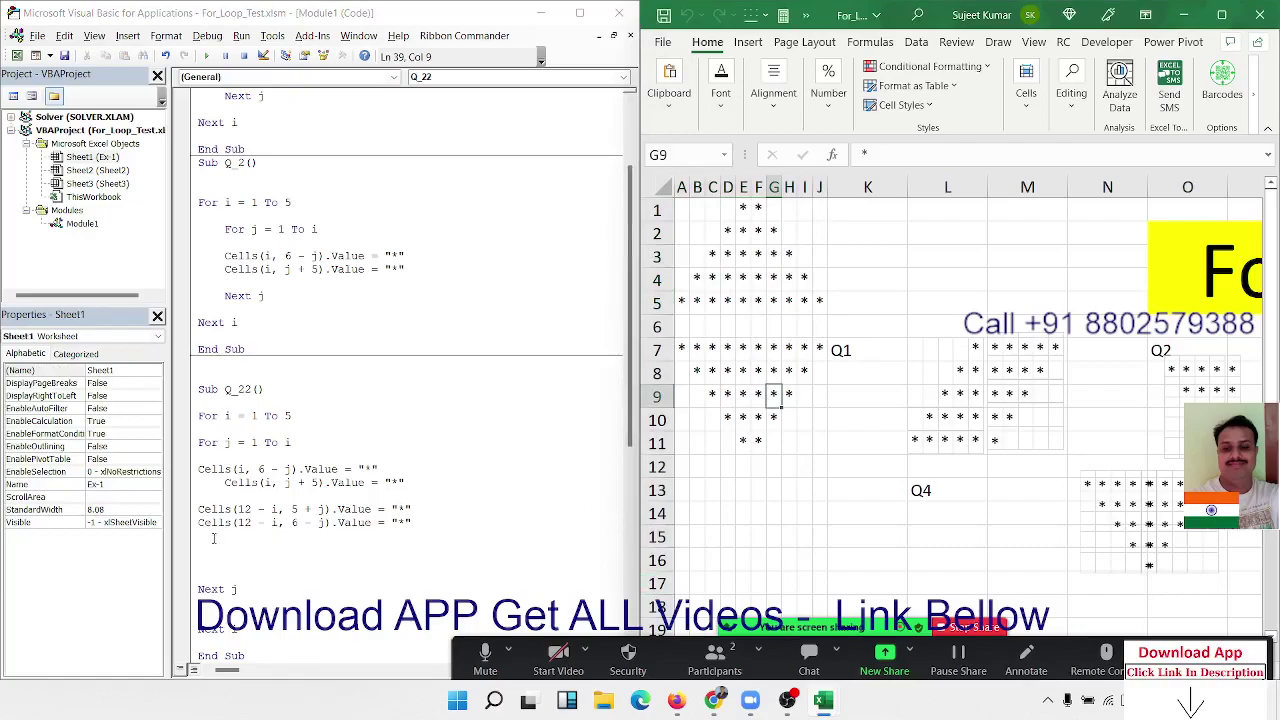
# Correct the row offset in both lower Cells lines from 12 to 11.
pyautogui.click(245, 521)
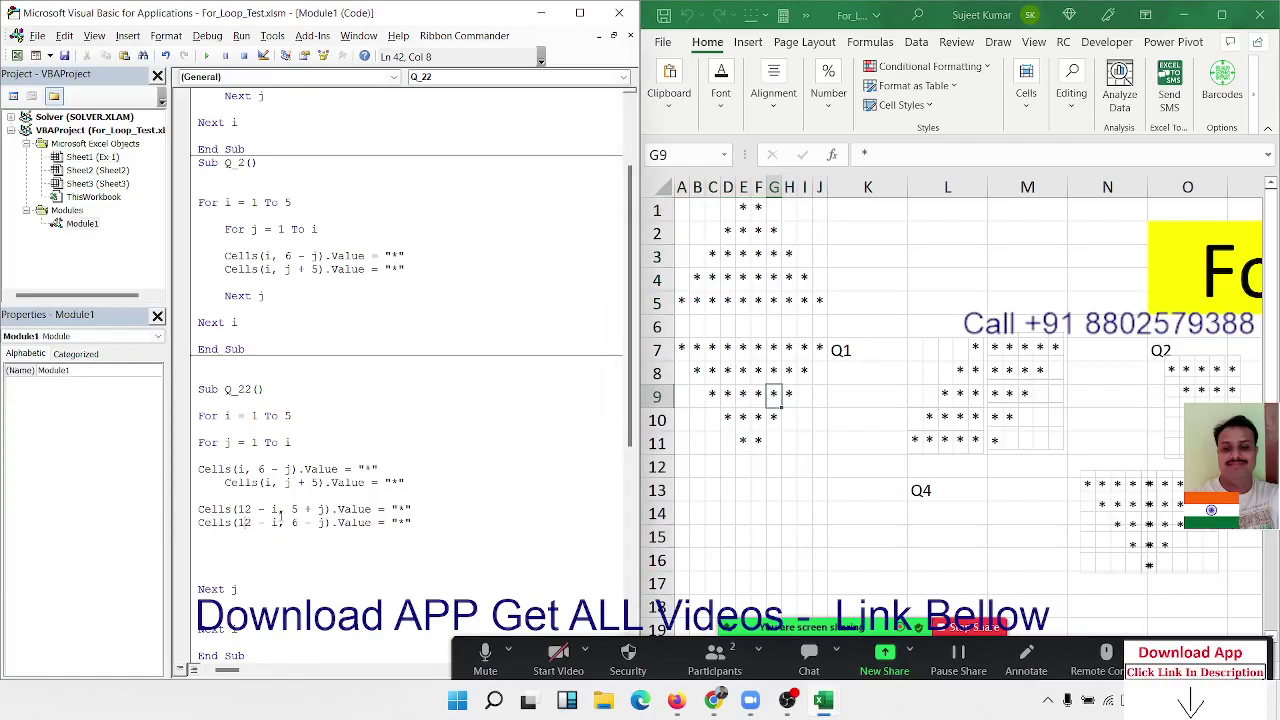
pyautogui.press('Delete')
pyautogui.write('1')
pyautogui.press('Down')
pyautogui.press('BackSpace')
pyautogui.write('1')
# Clear A1:J11 and rerun Q_22 to draw the gapless ten-row diamond.
pyautogui.moveTo(822, 446); pyautogui.dragTo(653, 174)
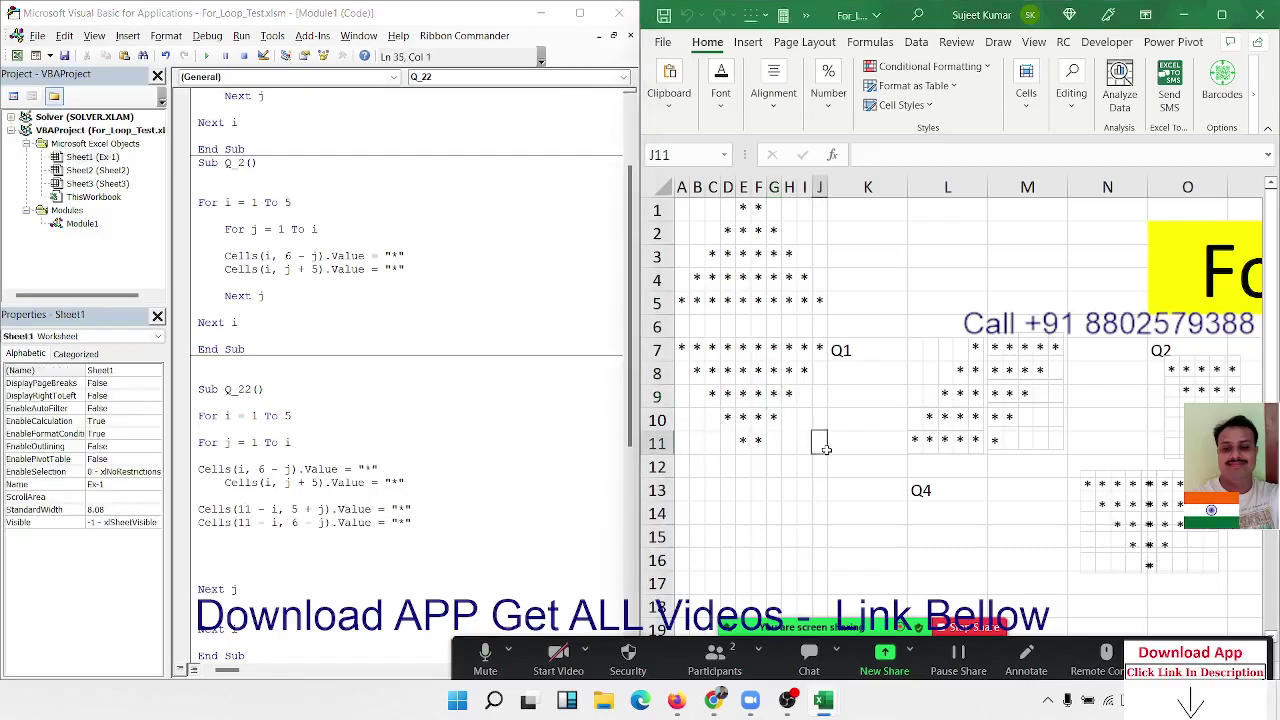
pyautogui.press('Delete')
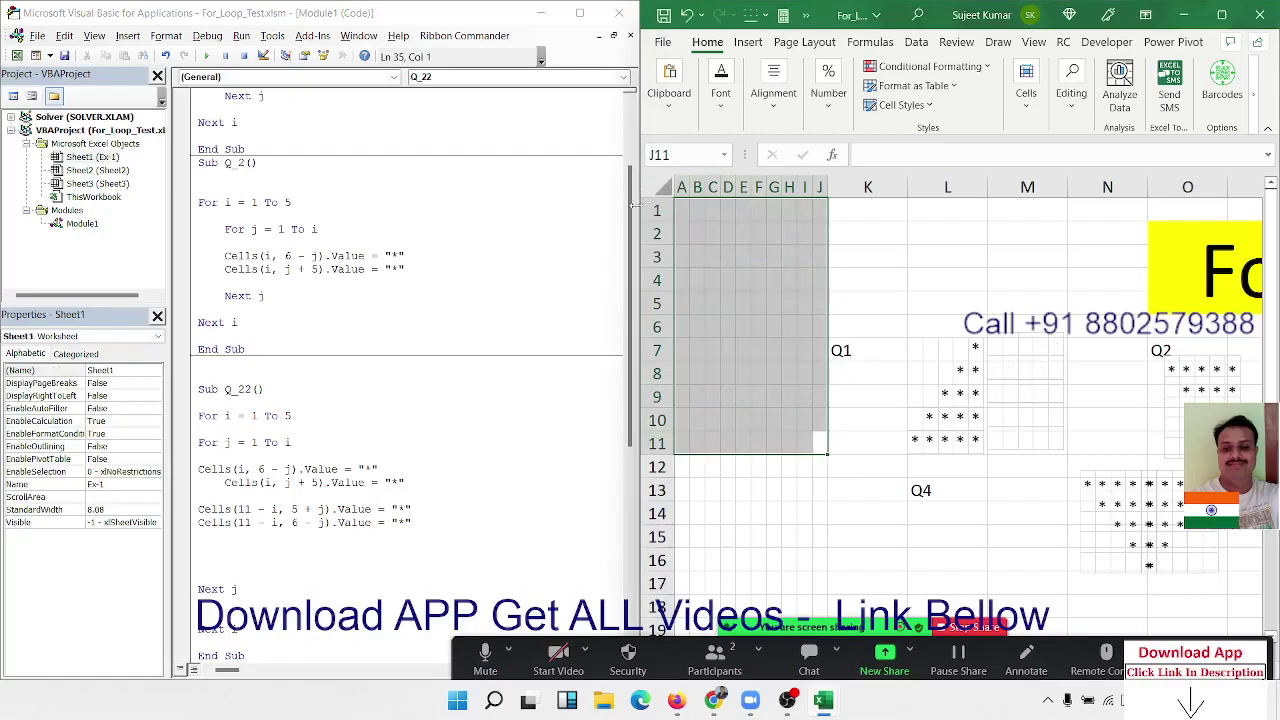
pyautogui.click(365, 488)
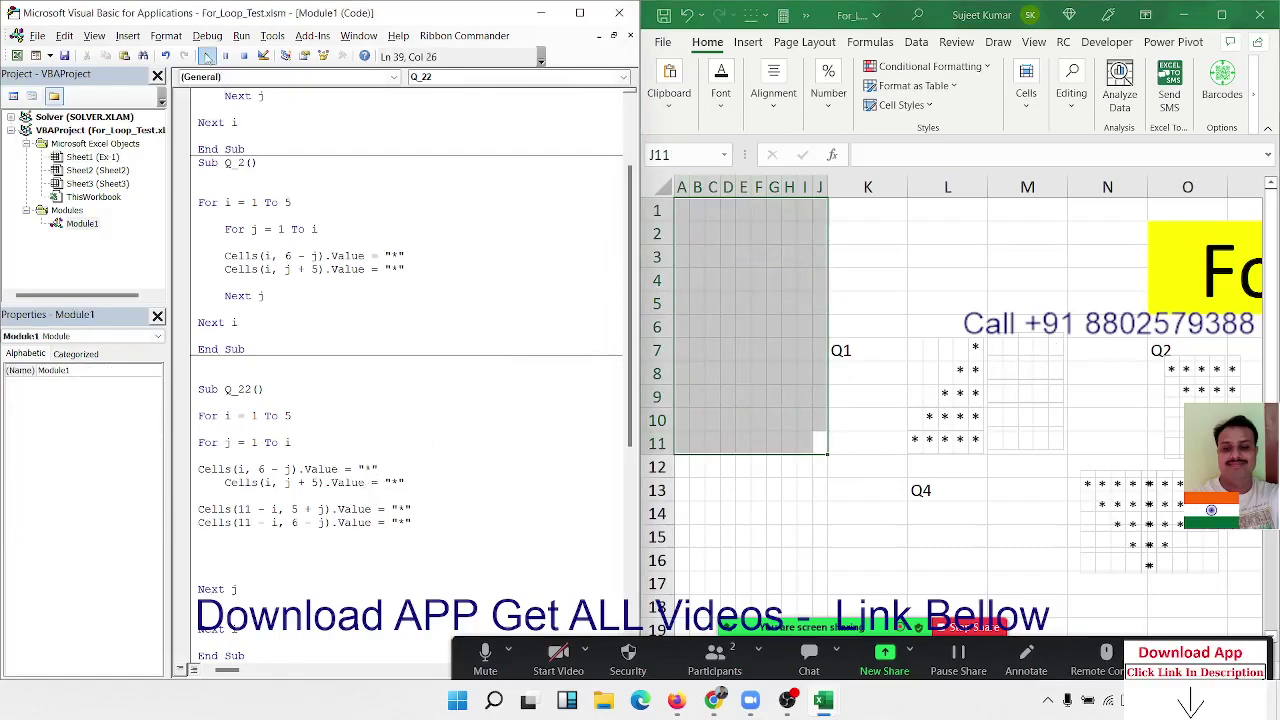
pyautogui.click(206, 56)
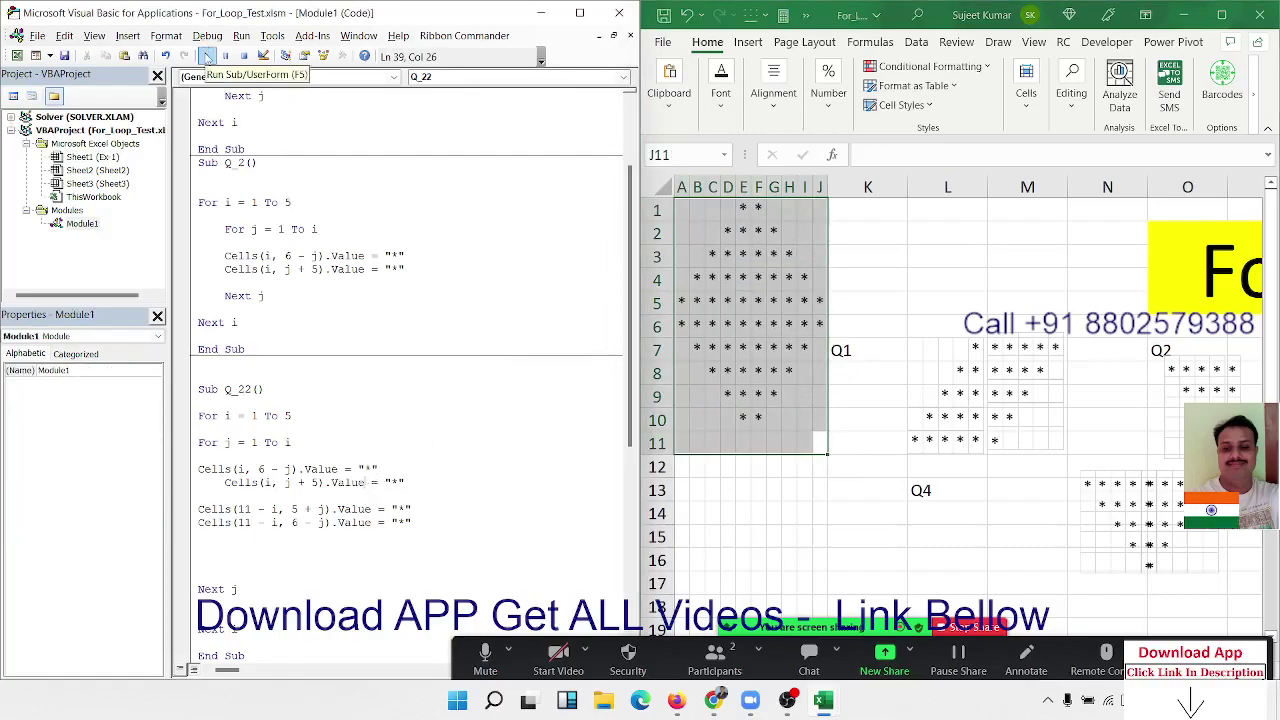
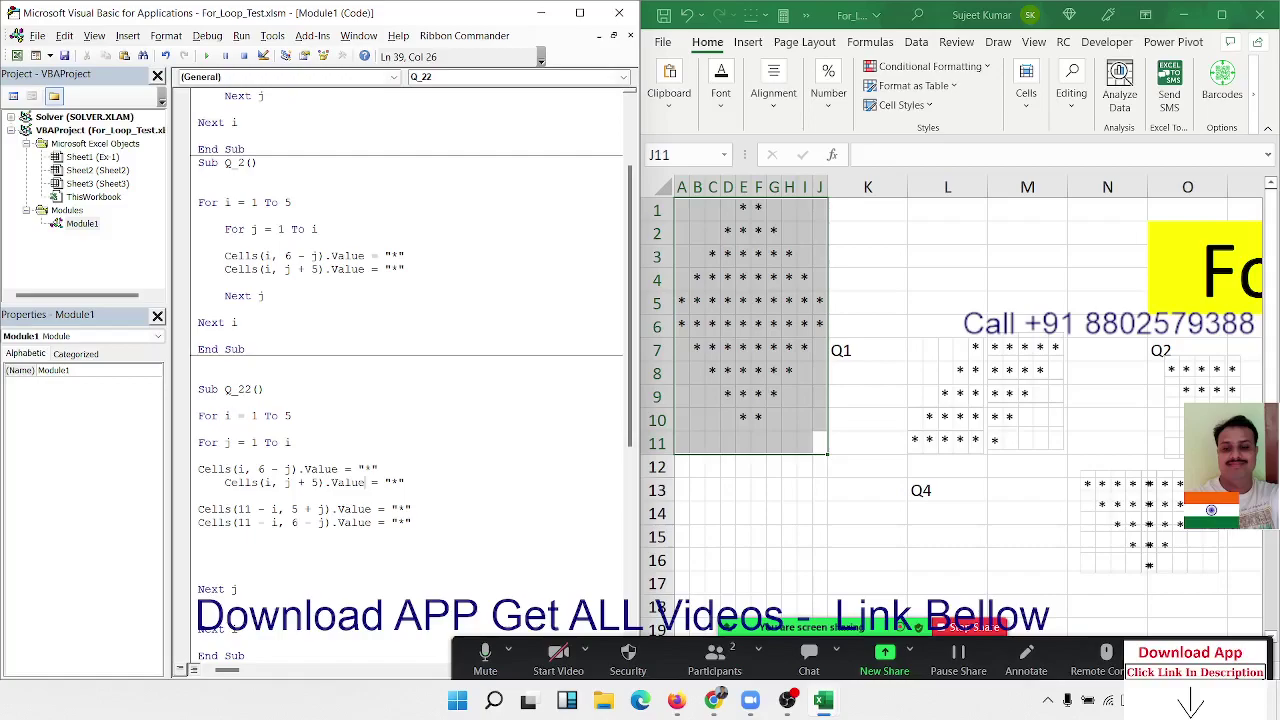
# Rerun Q_22 to redraw the asterisk diamond, then place the cursor on the empty line below End Sub.
pyautogui.press('F5')
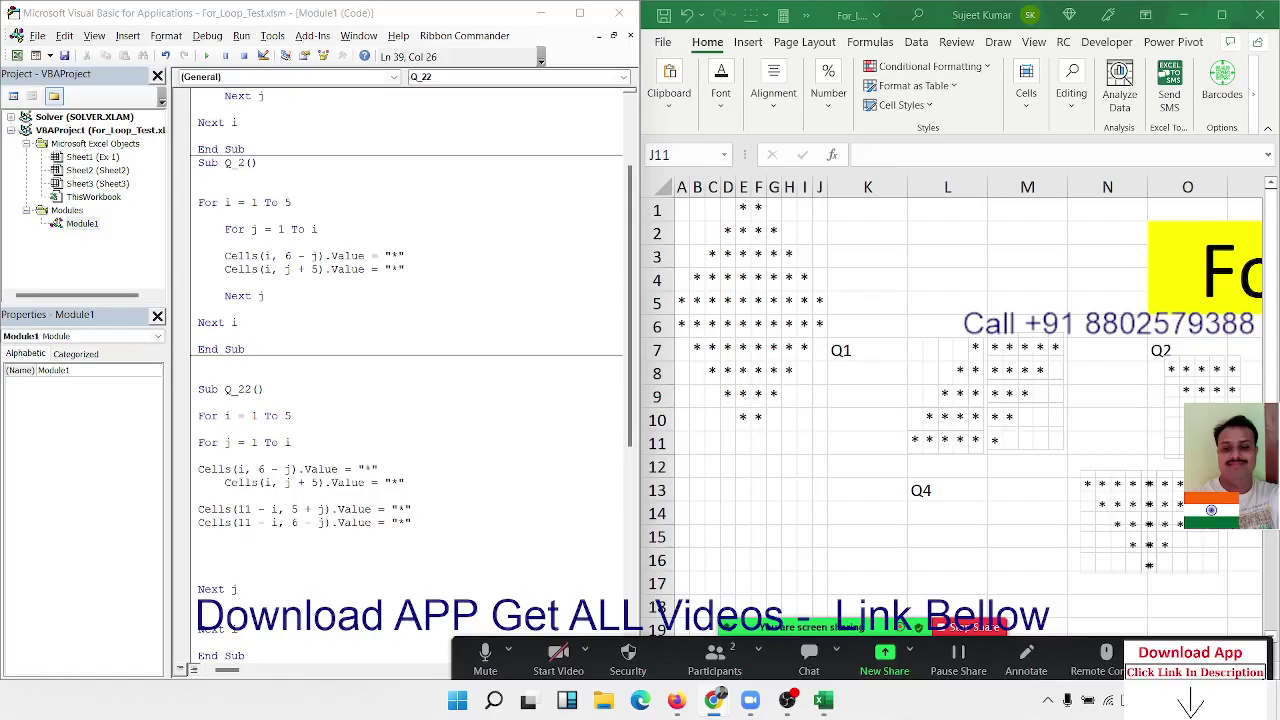
pyautogui.scroll(-5, 344, 496)
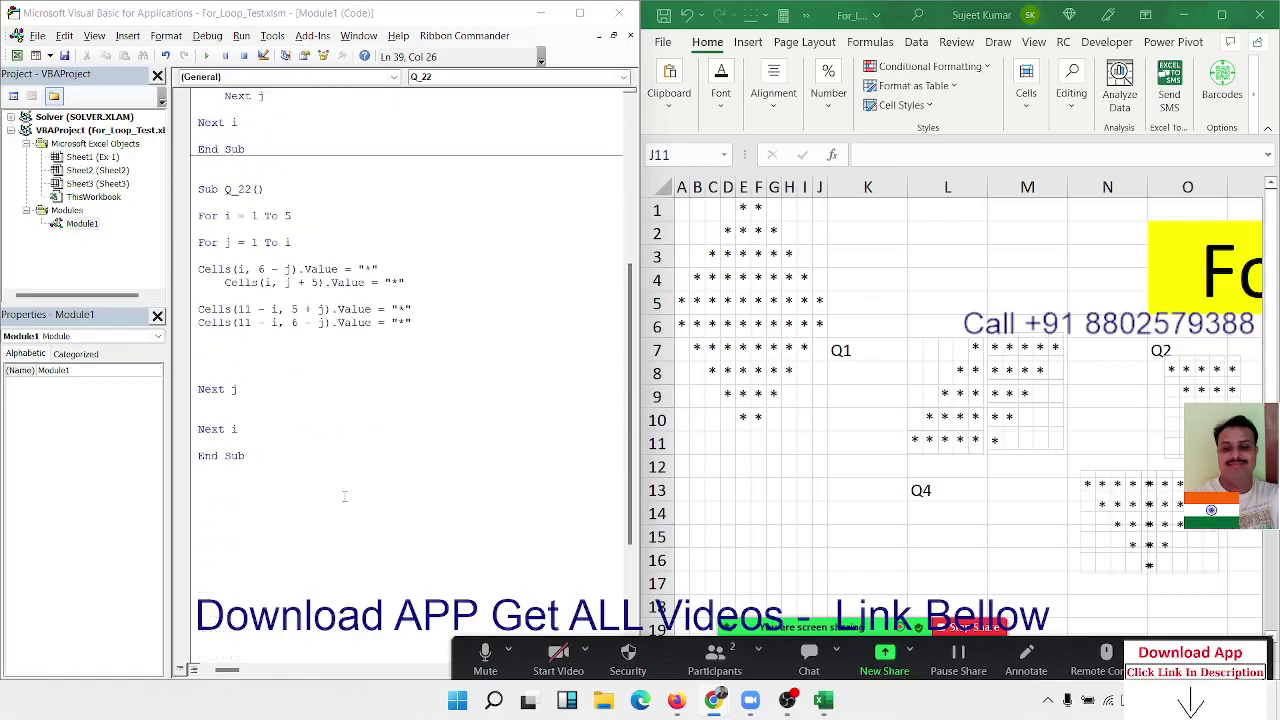
pyautogui.click(293, 500)
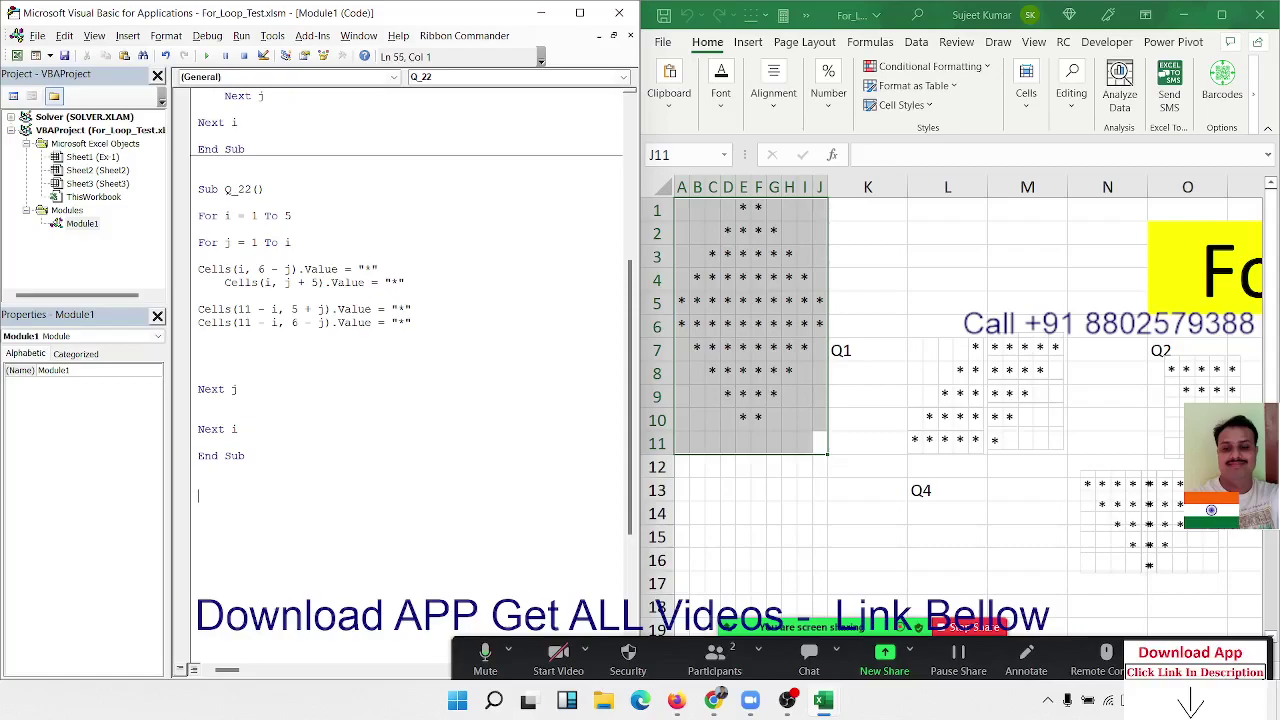
# Start a new procedure with the header Sub rr_1().
pyautogui.write('for')
pyautogui.press('BackSpace')
pyautogui.press('BackSpace')
pyautogui.press('BackSpace')
pyautogui.press('BackSpace')
pyautogui.write('sub ')
pyautogui.write('rr_1')
pyautogui.write('(')
pyautogui.press('Return')
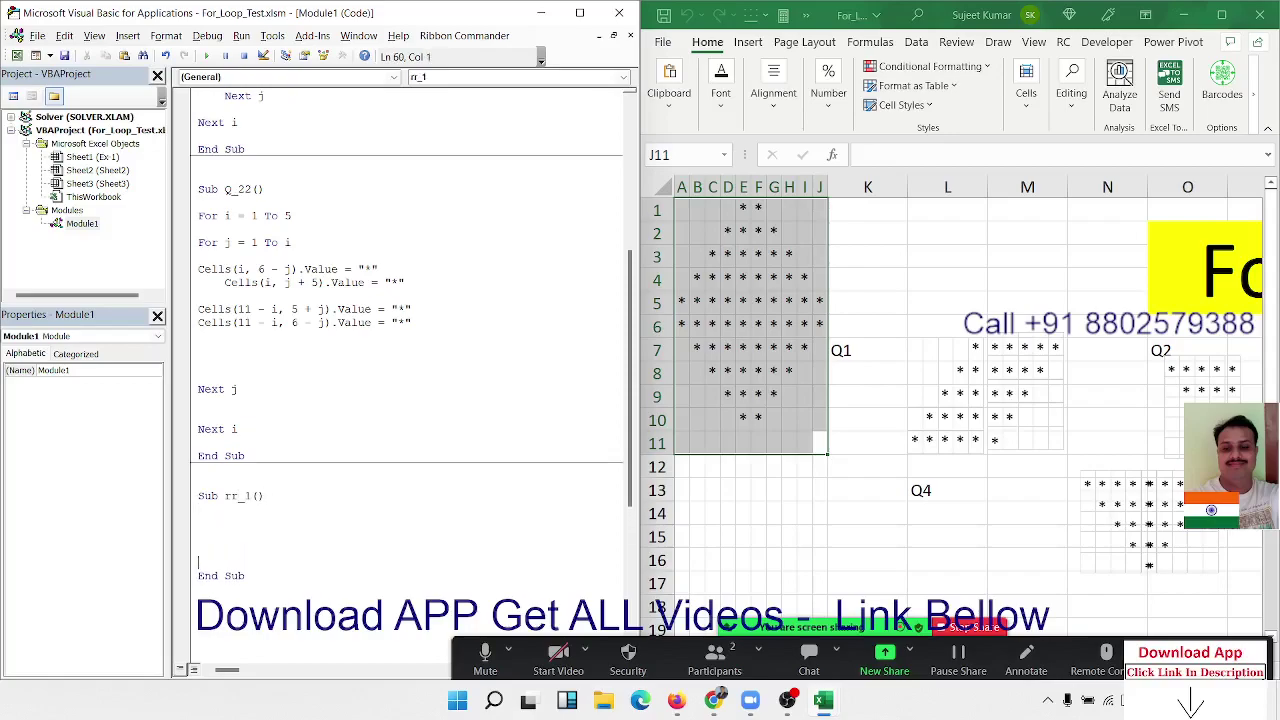
# Write the loop For i = 5 To 1 Step -1 with MsgBox i and Next i.
pyautogui.write('for')
pyautogui.write('1 ')
pyautogui.write('To 5')
pyautogui.press('Return')
pyautogui.write('next i')
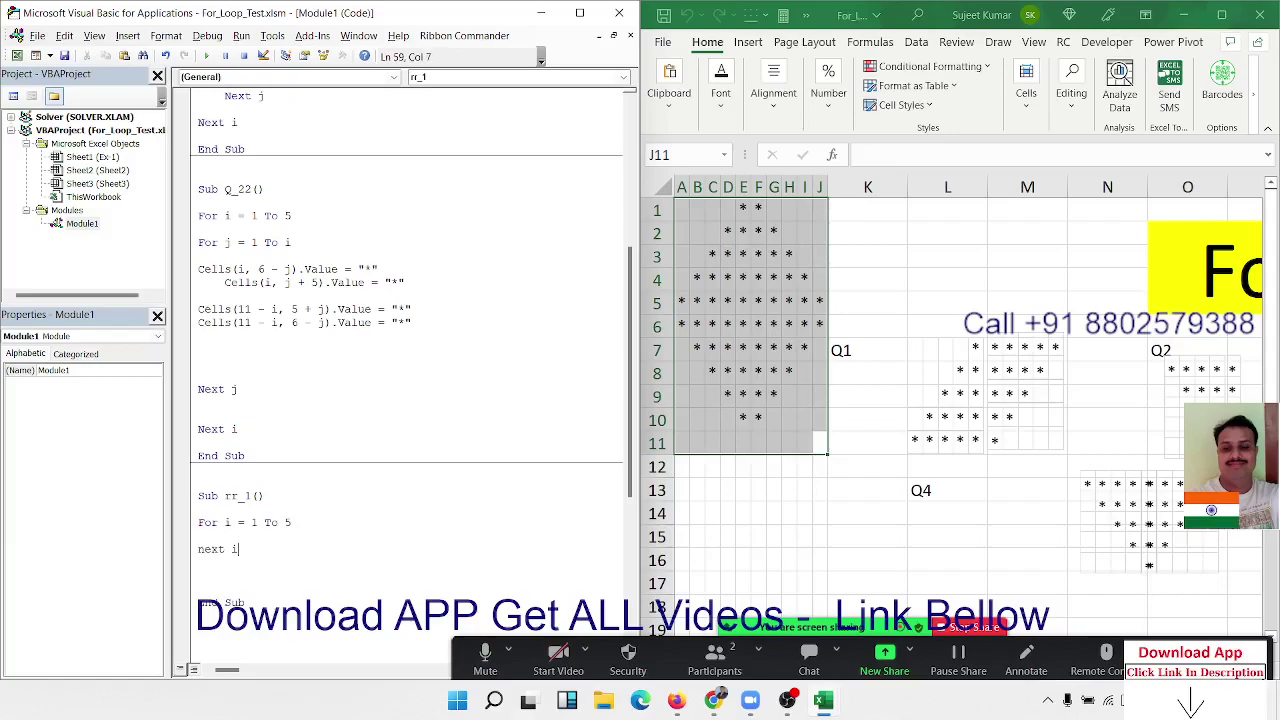
pyautogui.press('Return')
pyautogui.doubleClick(254, 522)
pyautogui.write('5')
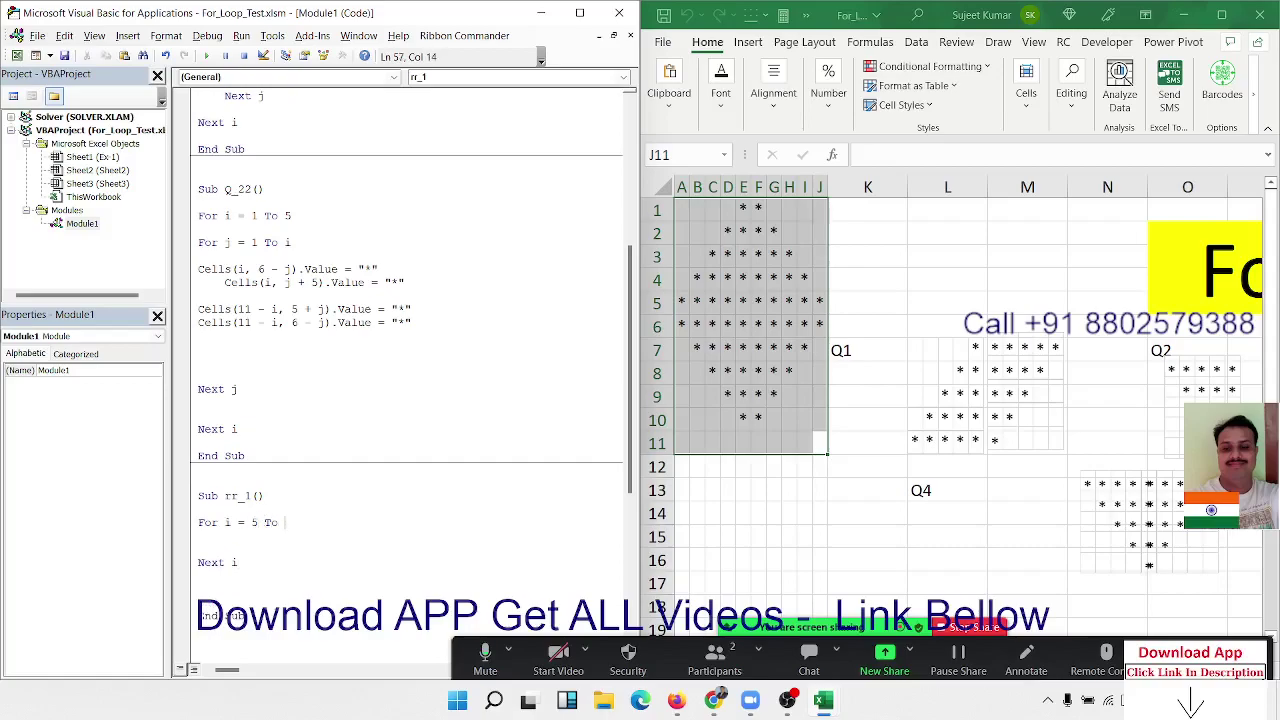
pyautogui.write('1')
pyautogui.write('st')
pyautogui.write('ep ')
pyautogui.write('-1')
pyautogui.press('Return')
pyautogui.write('msgbox ')
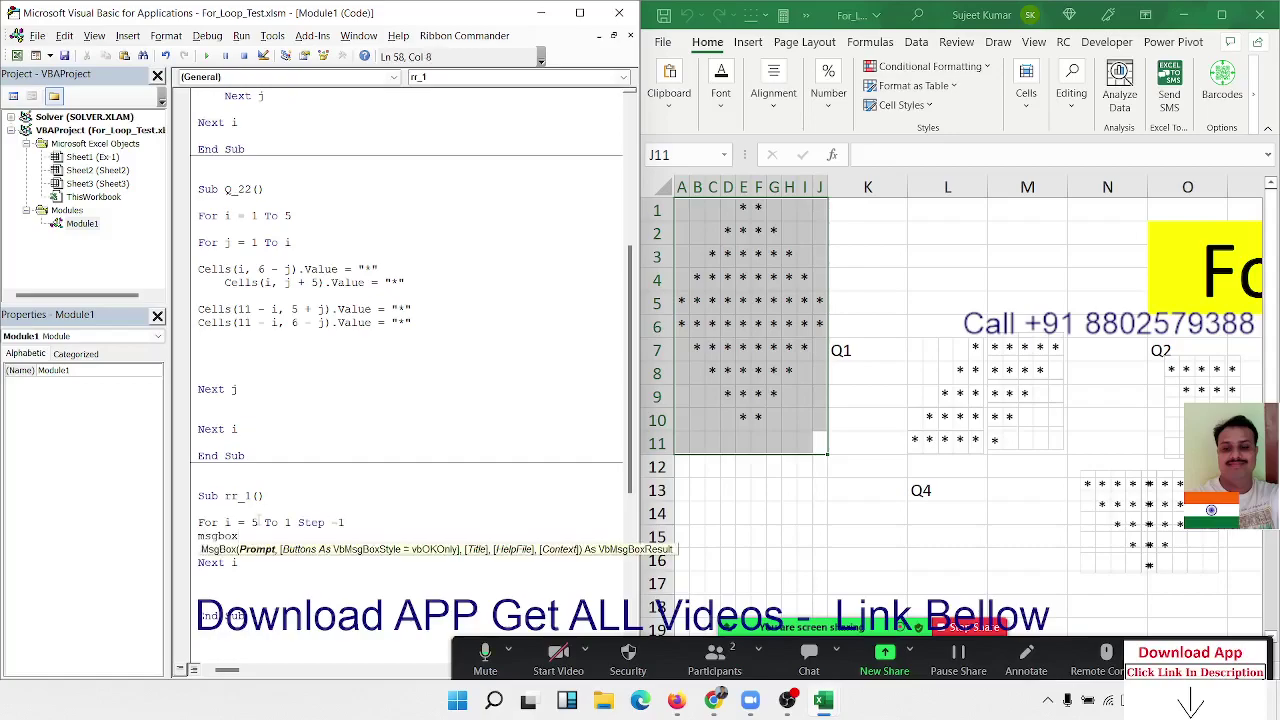
pyautogui.write('i')
pyautogui.press('Return')
pyautogui.scroll(-2, 247, 511)
# Run rr_1 and dismiss the message boxes showing 5, 4, 3, 2 and 1.
pyautogui.click(246, 456)
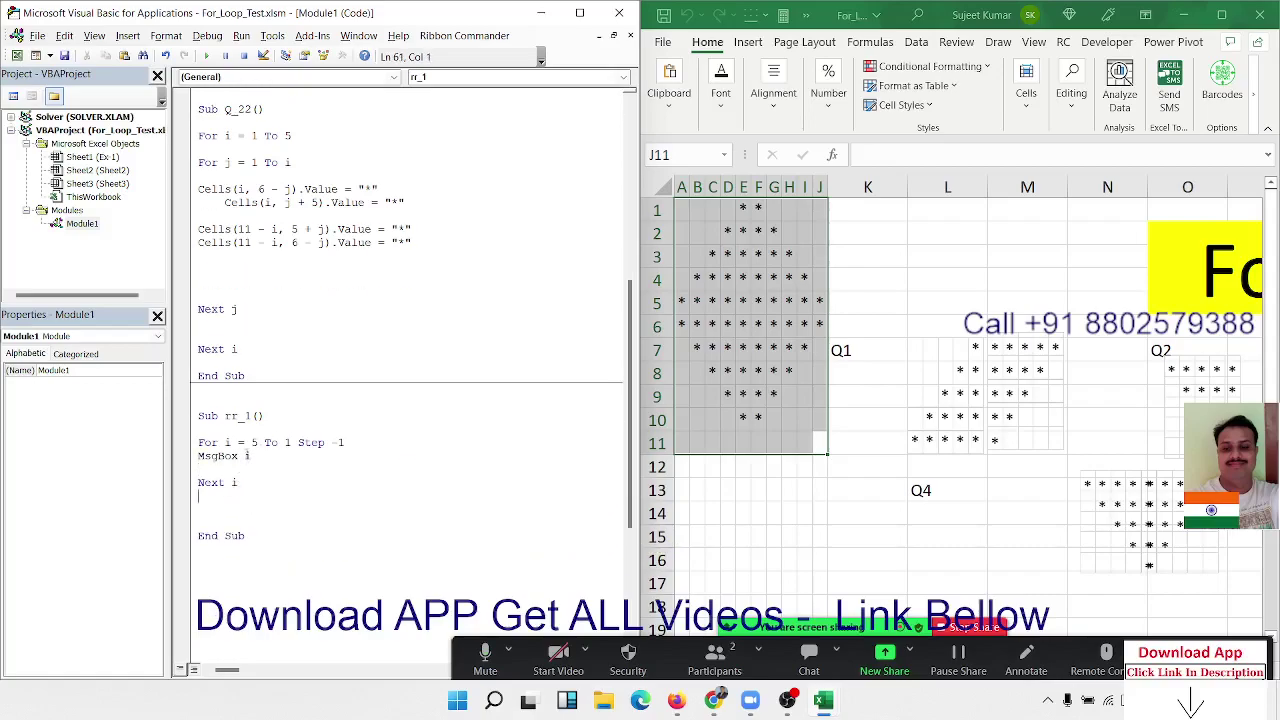
pyautogui.click(204, 56)
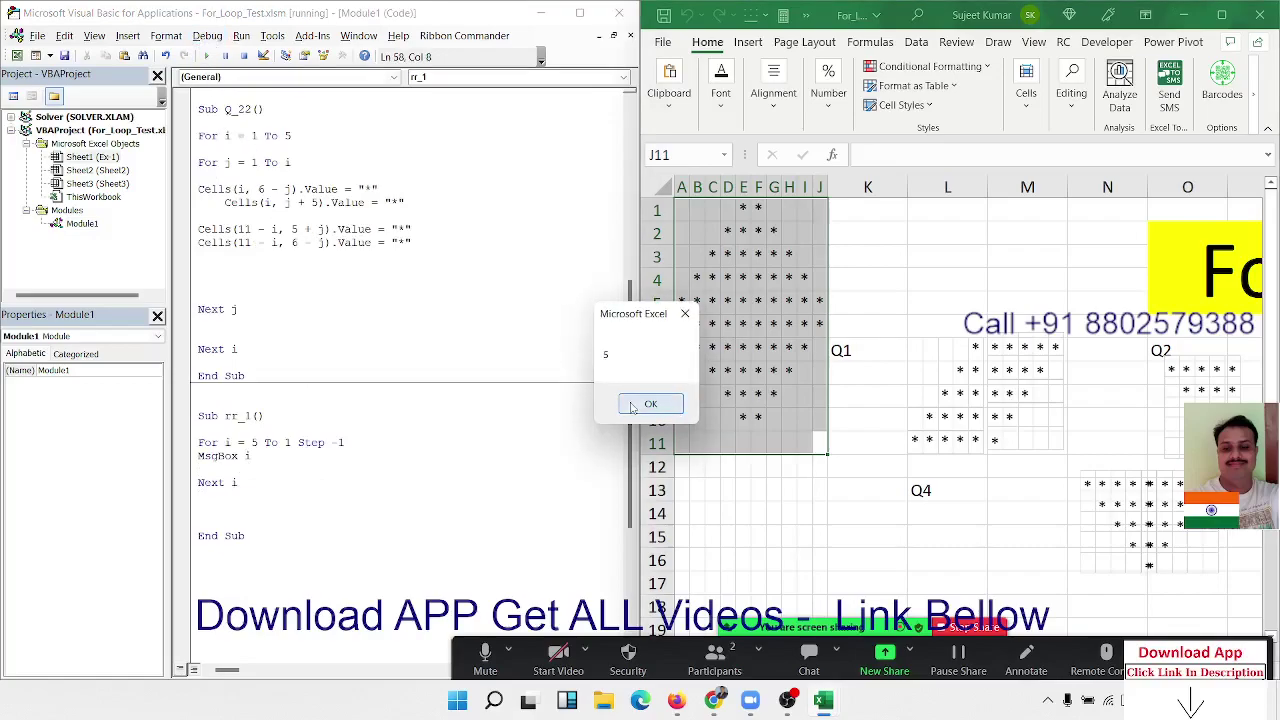
pyautogui.click(632, 405)
pyautogui.click(632, 405)
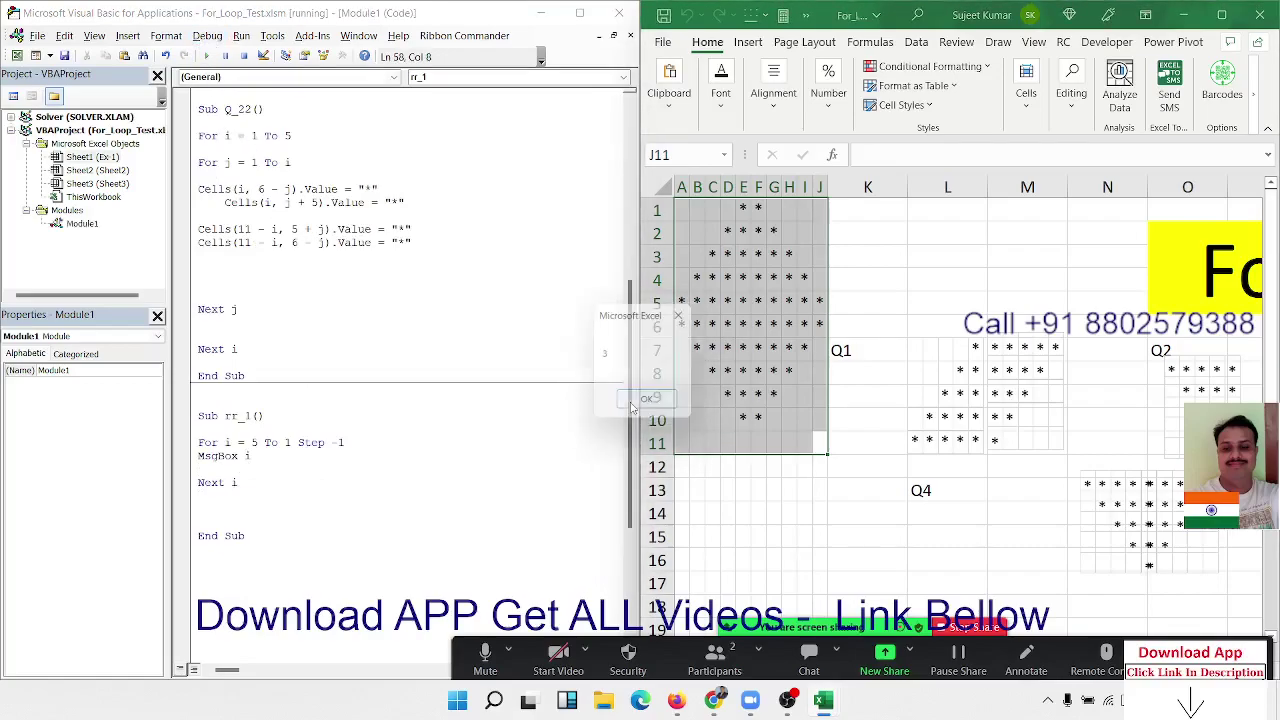
pyautogui.click(632, 405)
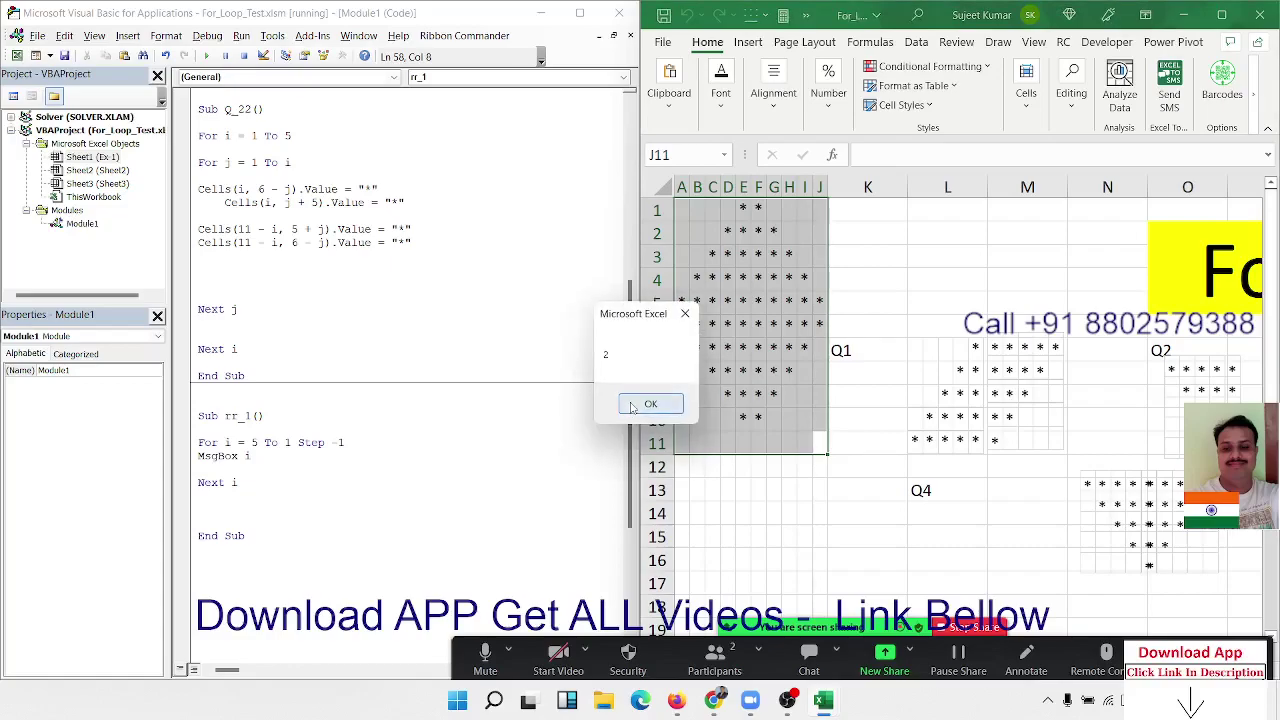
pyautogui.click(632, 405)
pyautogui.click(632, 405)
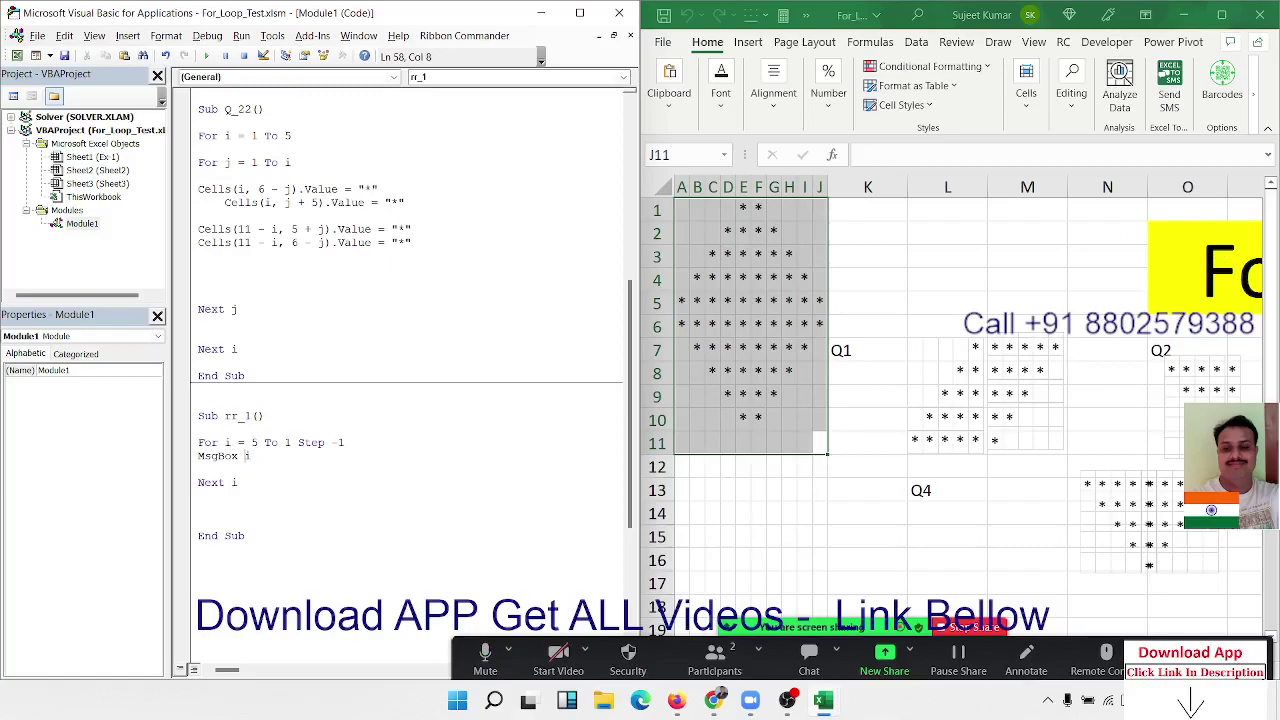
# Change the For line to For i = 1 To 2 Step -0.
pyautogui.doubleClick(253, 442)
pyautogui.write('1')
pyautogui.press('Delete')
pyautogui.write('2')
pyautogui.click(331, 442)
pyautogui.press('BackSpace')
pyautogui.write('0')
pyautogui.click(236, 456)
# Run rr_1, dismiss the repeating 1 messages, and break the endless loop with Ctrl+Break.
pyautogui.click(207, 56)
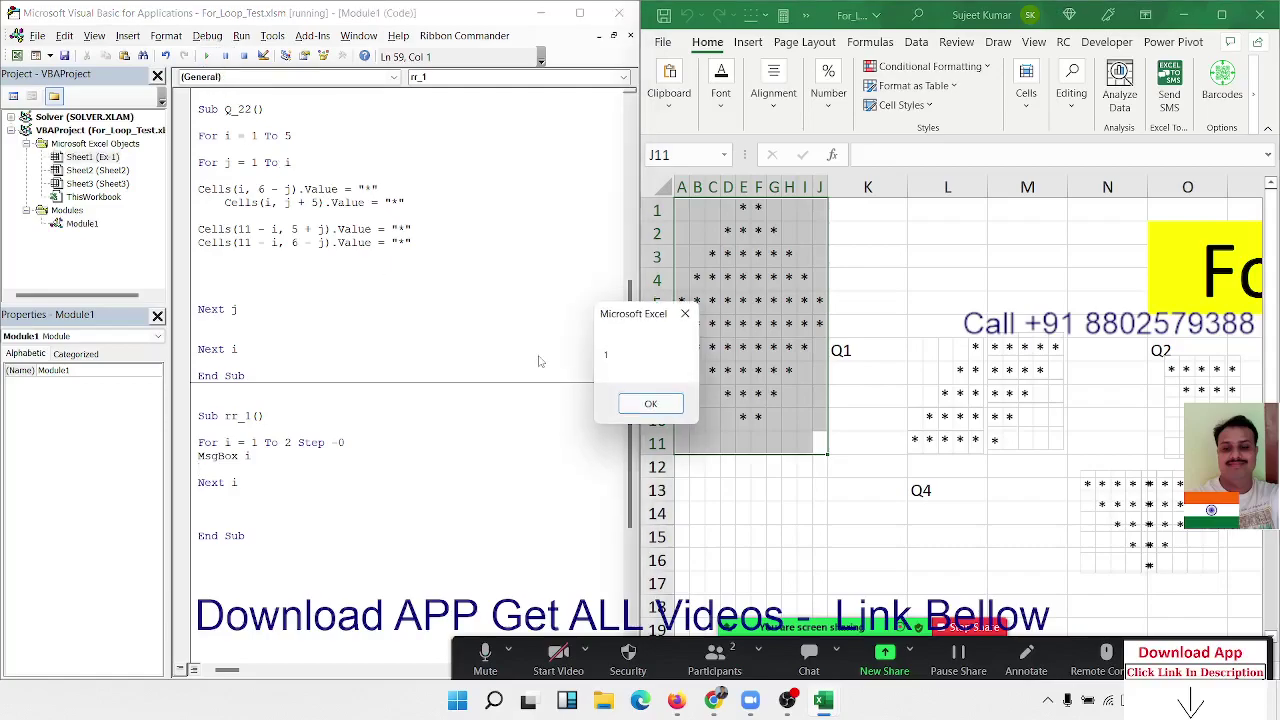
pyautogui.click(640, 414)
pyautogui.click(658, 402)
pyautogui.press('Return')
pyautogui.press('Return')
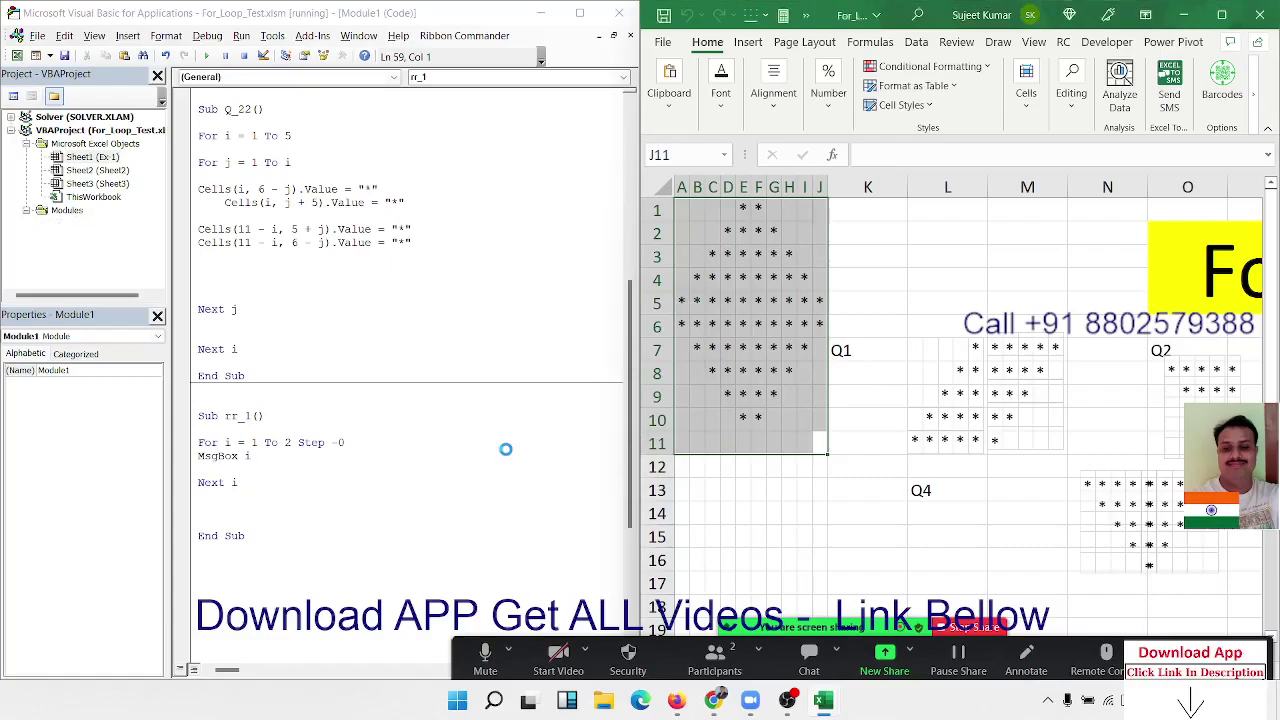
pyautogui.press('ctrl+Break')
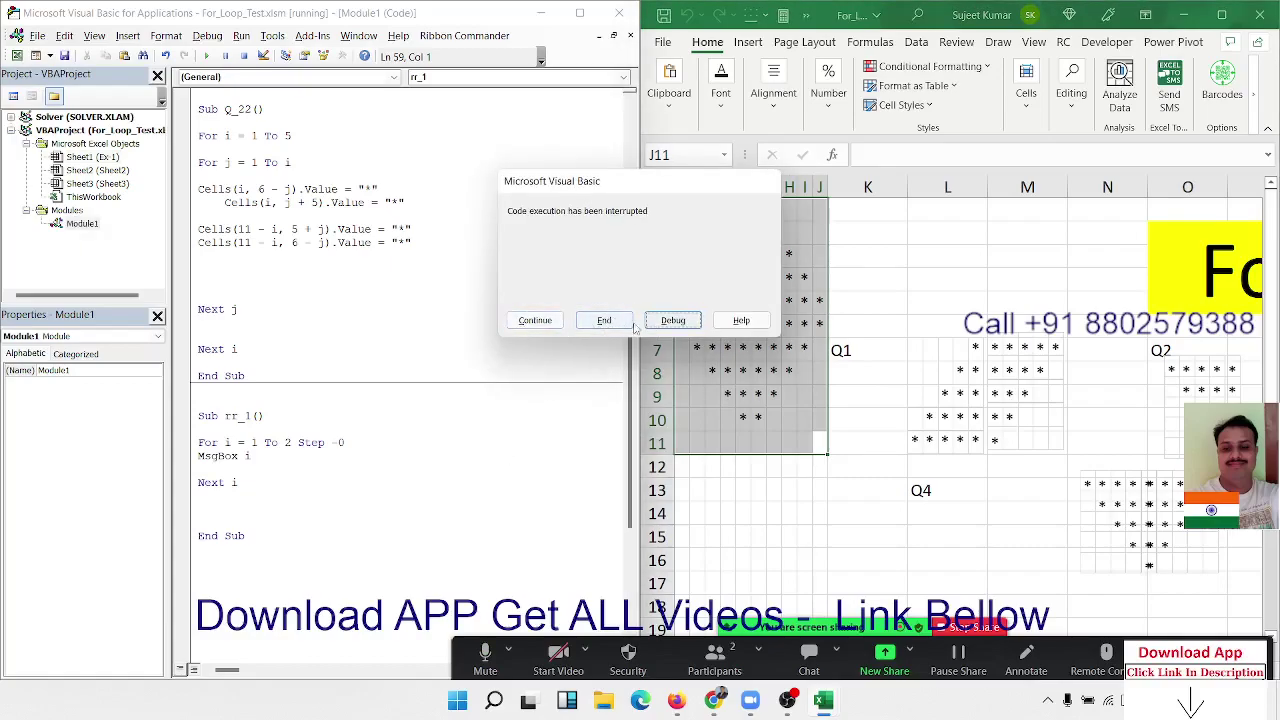
# End the halted run and change the loop to For i = 1 To 5 Step -0.
pyautogui.click(592, 322)
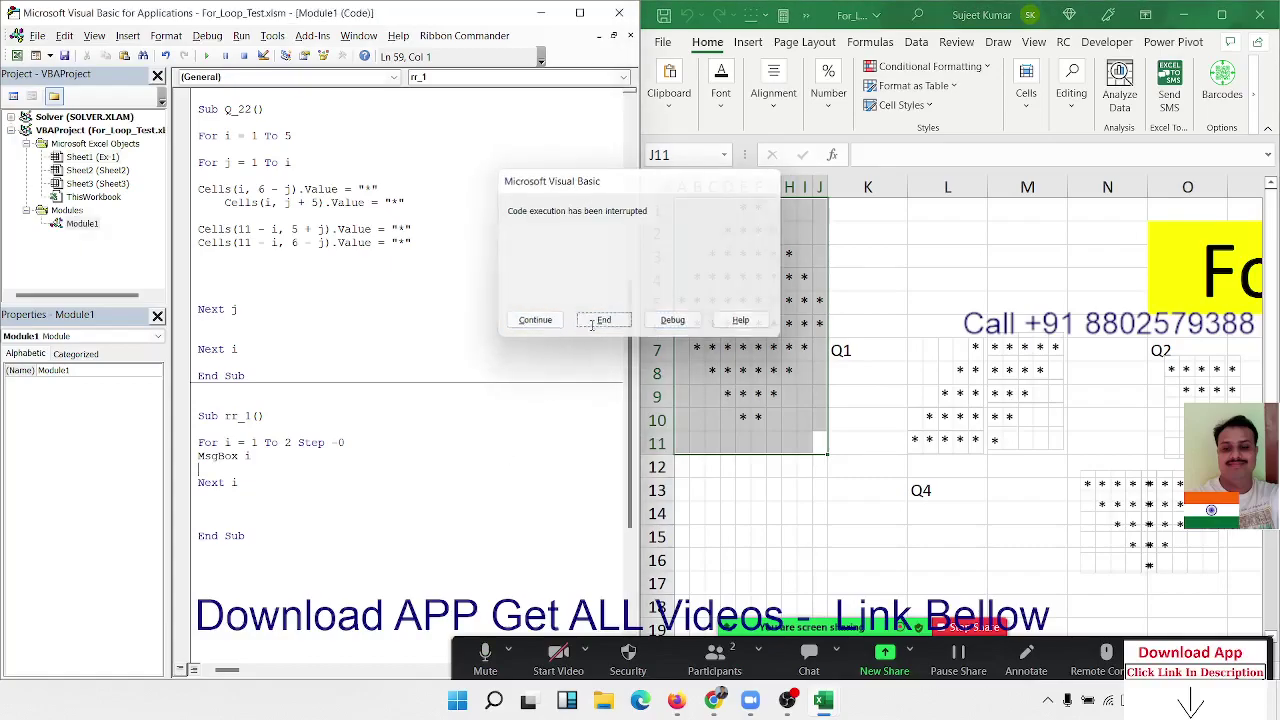
pyautogui.doubleClick(341, 442)
pyautogui.scroll(-3, 965, 395)
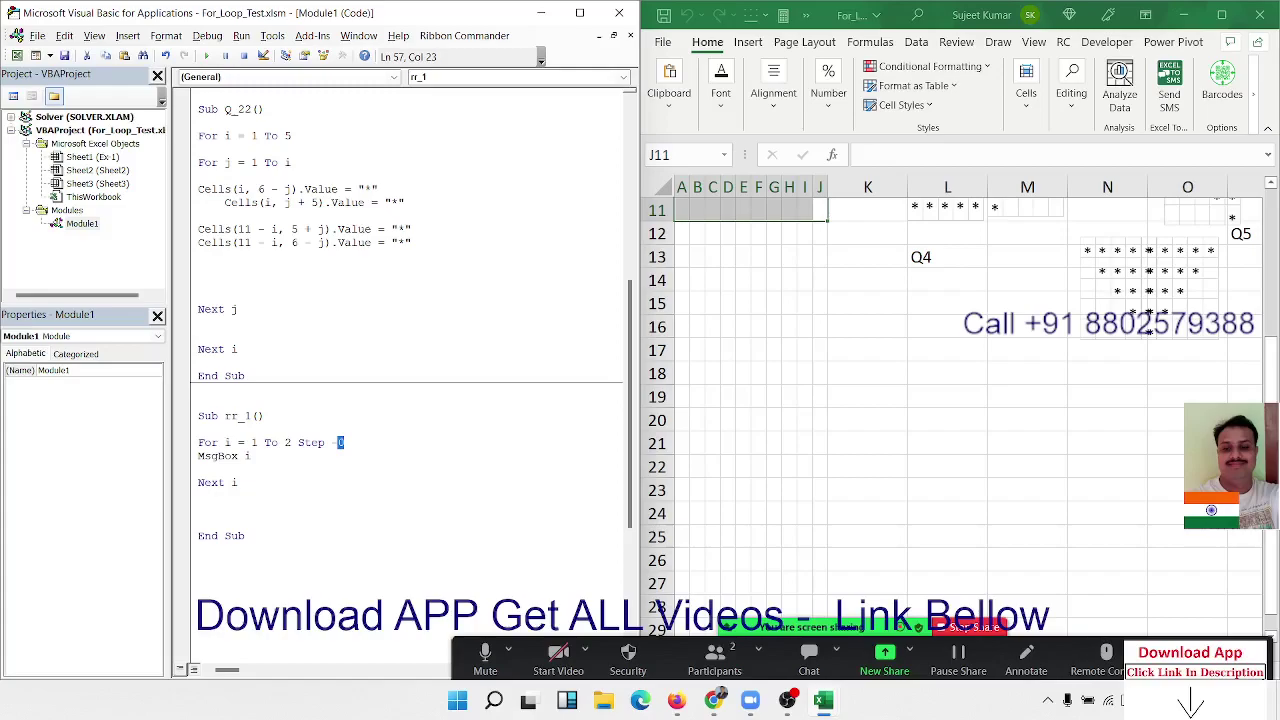
pyautogui.doubleClick(287, 442)
pyautogui.write('5')
pyautogui.click(354, 455)
# Run rr_1, dismiss the repeated 1 messages, then interrupt and end the run.
pyautogui.click(206, 56)
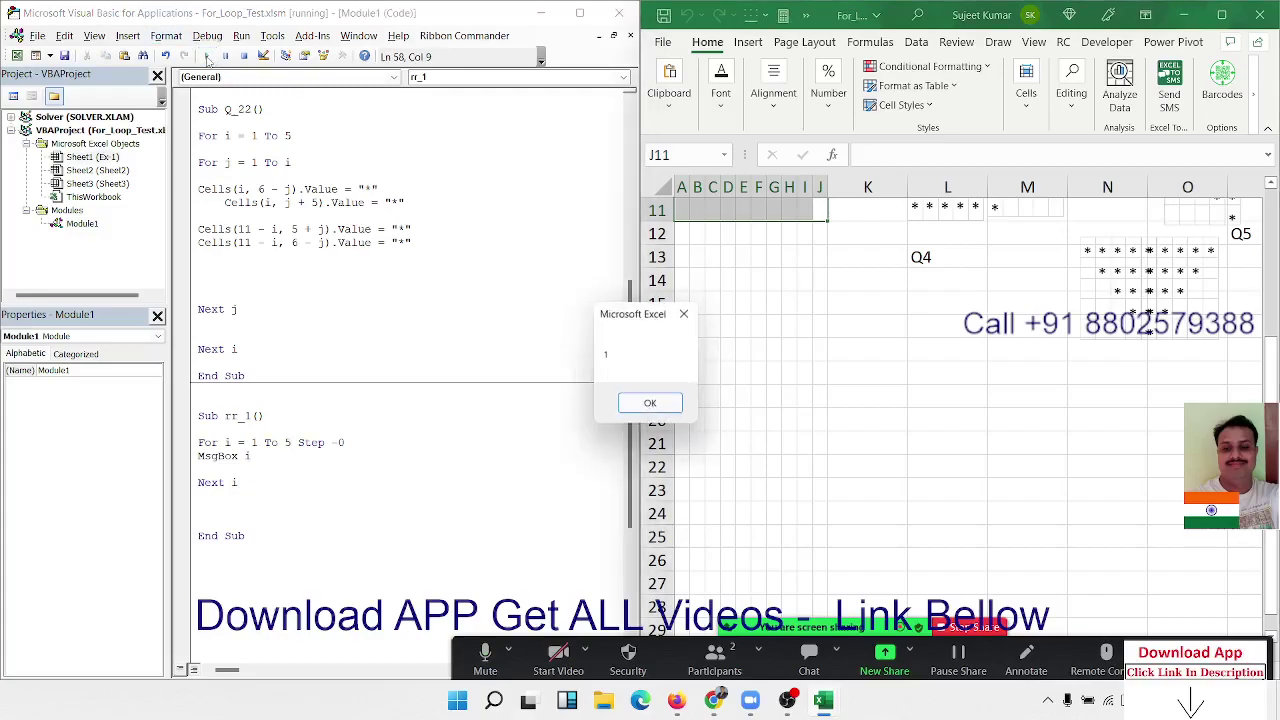
pyautogui.click(668, 411)
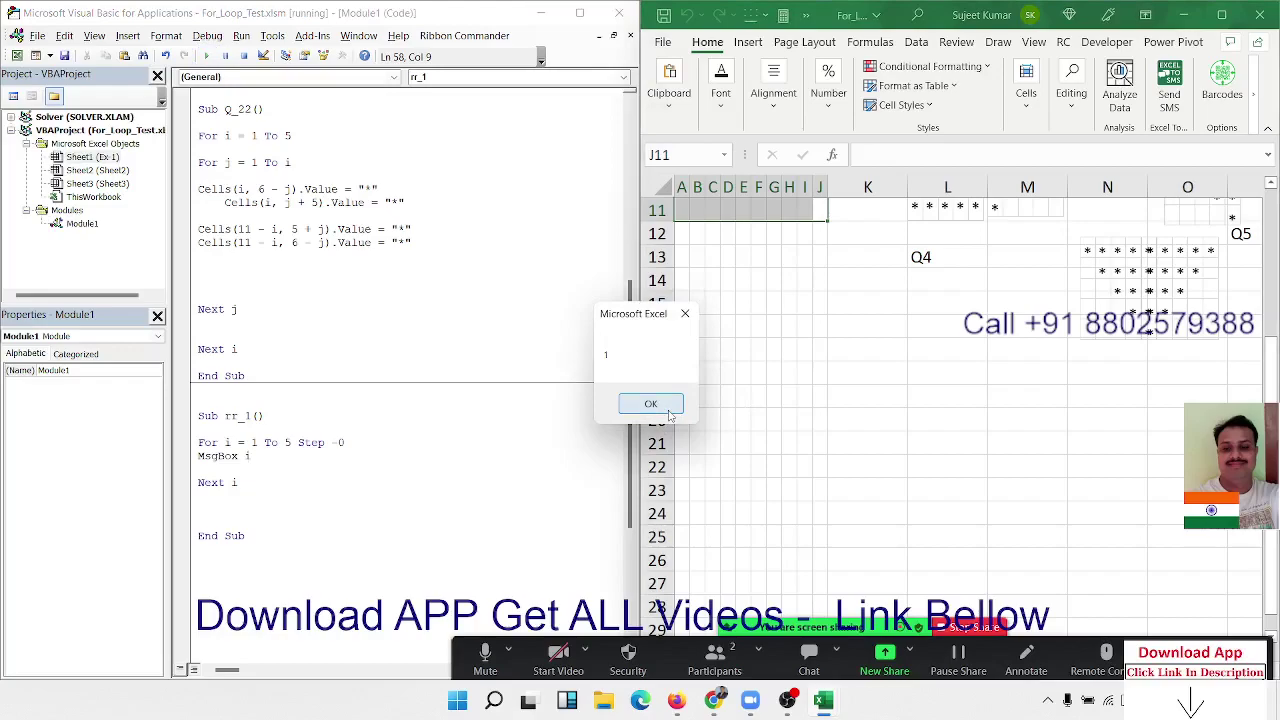
pyautogui.click(668, 411)
pyautogui.click(634, 403)
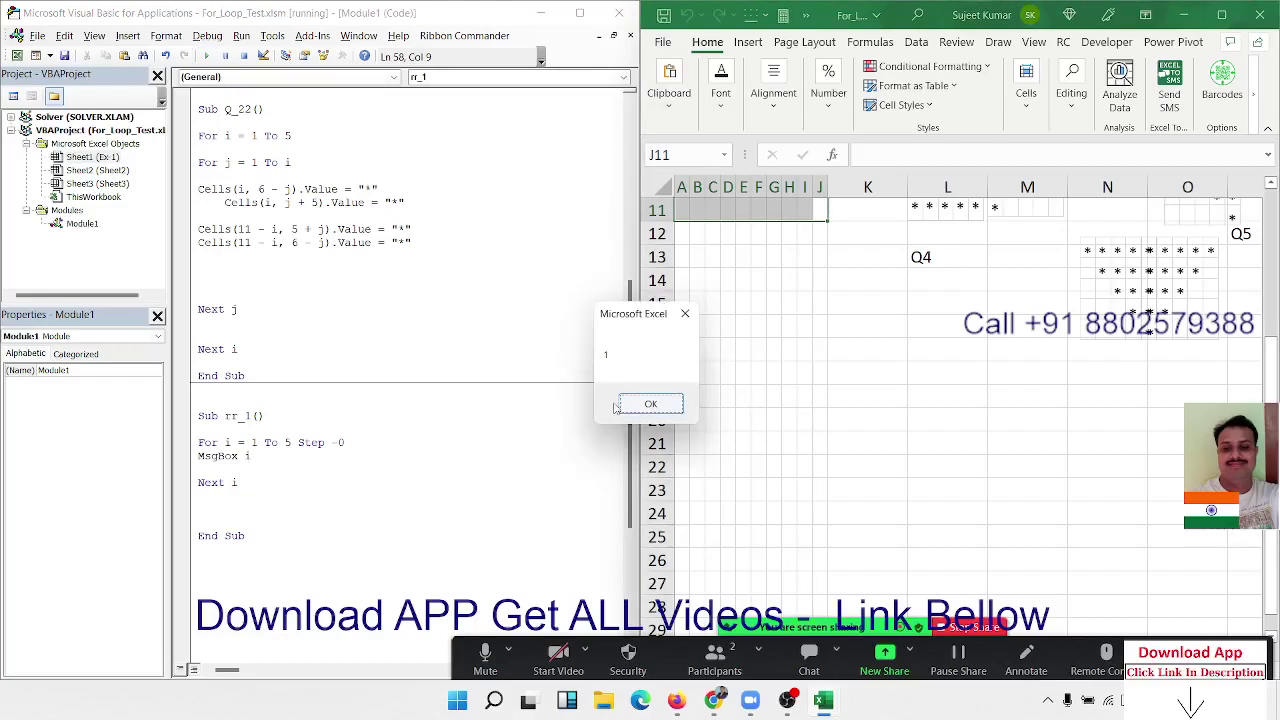
pyautogui.press('ctrl+Break')
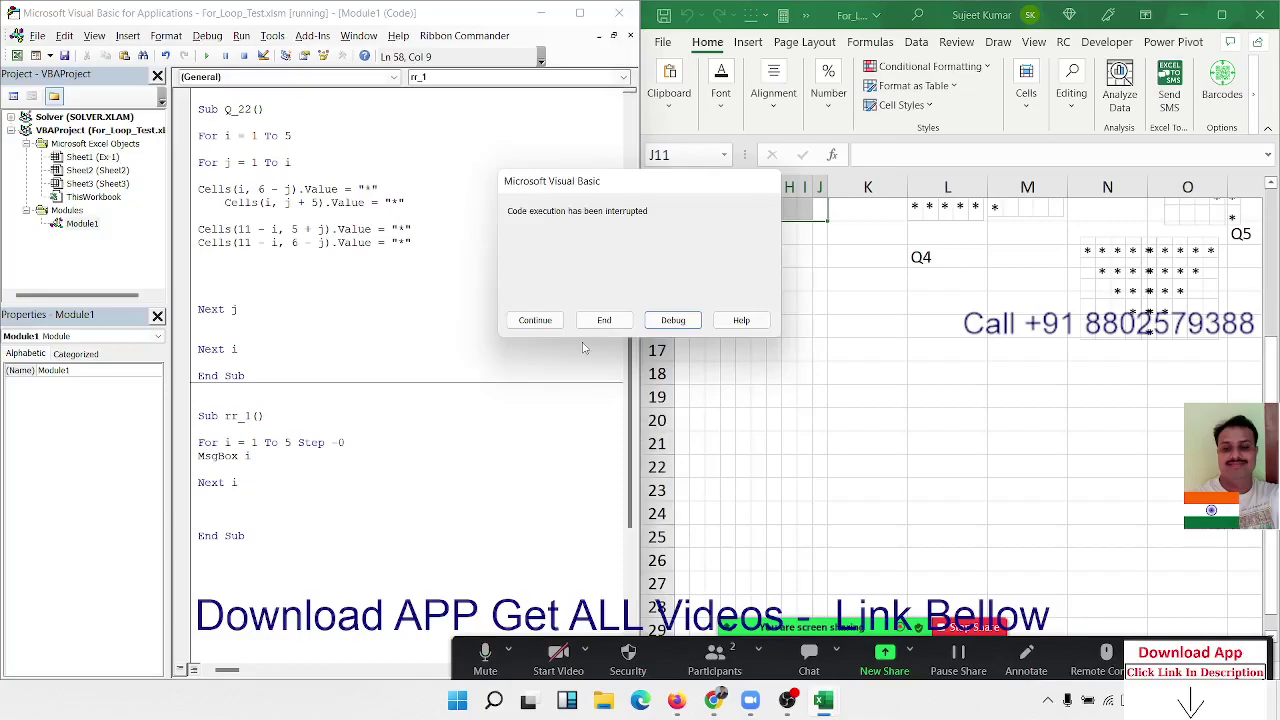
pyautogui.click(604, 320)
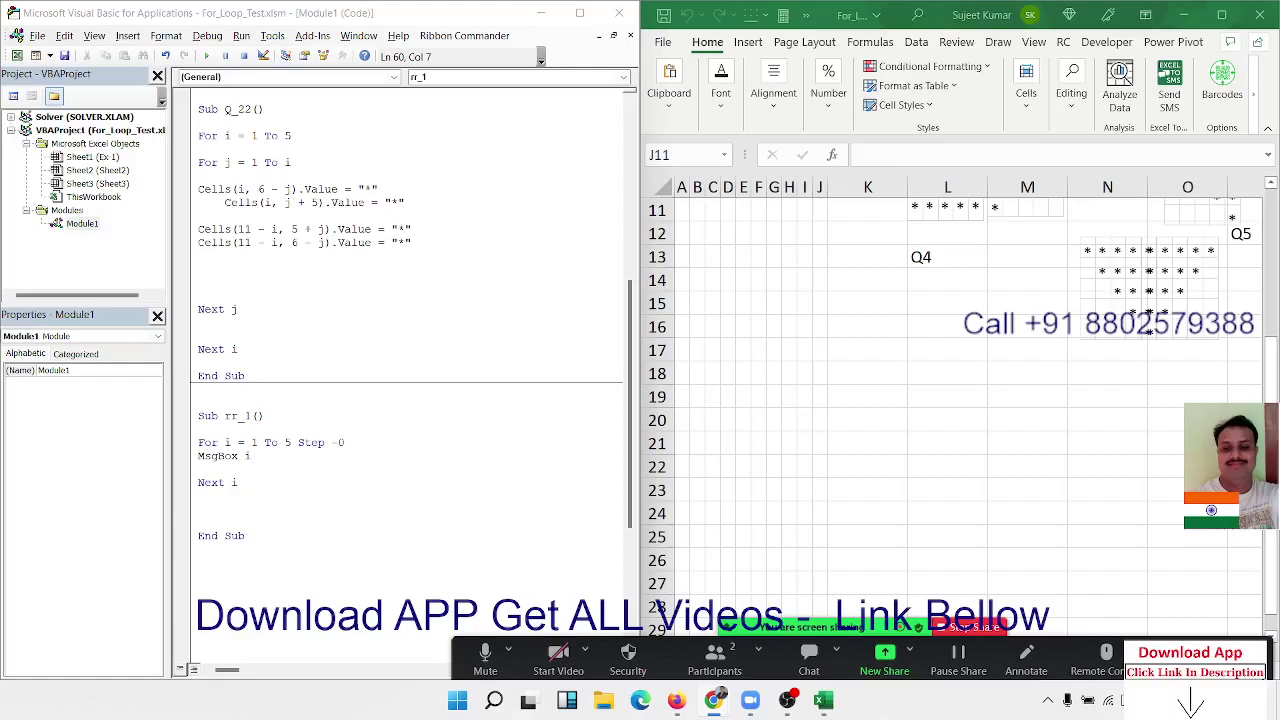
# Change the For line to For i = 1 To 6 Step 2.
pyautogui.click(345, 442)
pyautogui.write('2')
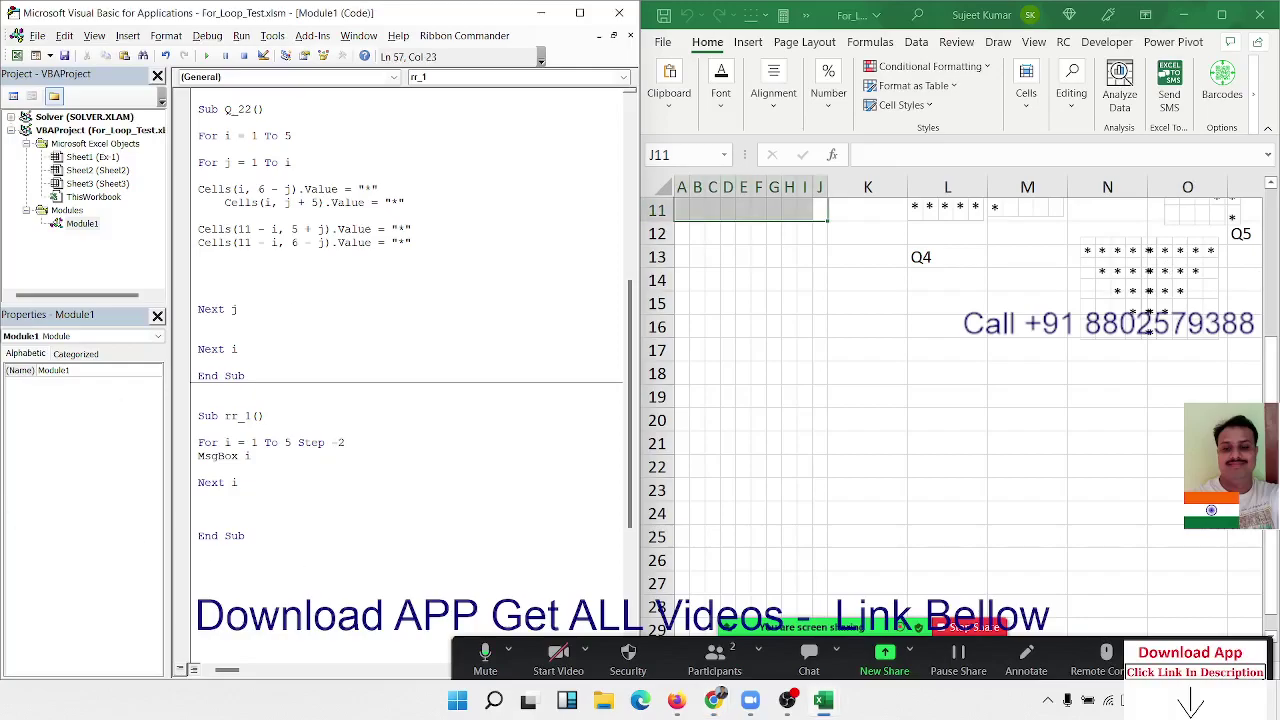
pyautogui.click(310, 459)
pyautogui.click(246, 455)
pyautogui.press('Down')
pyautogui.doubleClick(288, 442)
pyautogui.write('6')
pyautogui.click(291, 482)
pyautogui.click(265, 468)
pyautogui.click(245, 456)
pyautogui.click(338, 446)
pyautogui.press('BackSpace')
pyautogui.click(293, 468)
# Run rr_1 and dismiss the message boxes showing 1, 3 and 5.
pyautogui.click(207, 55)
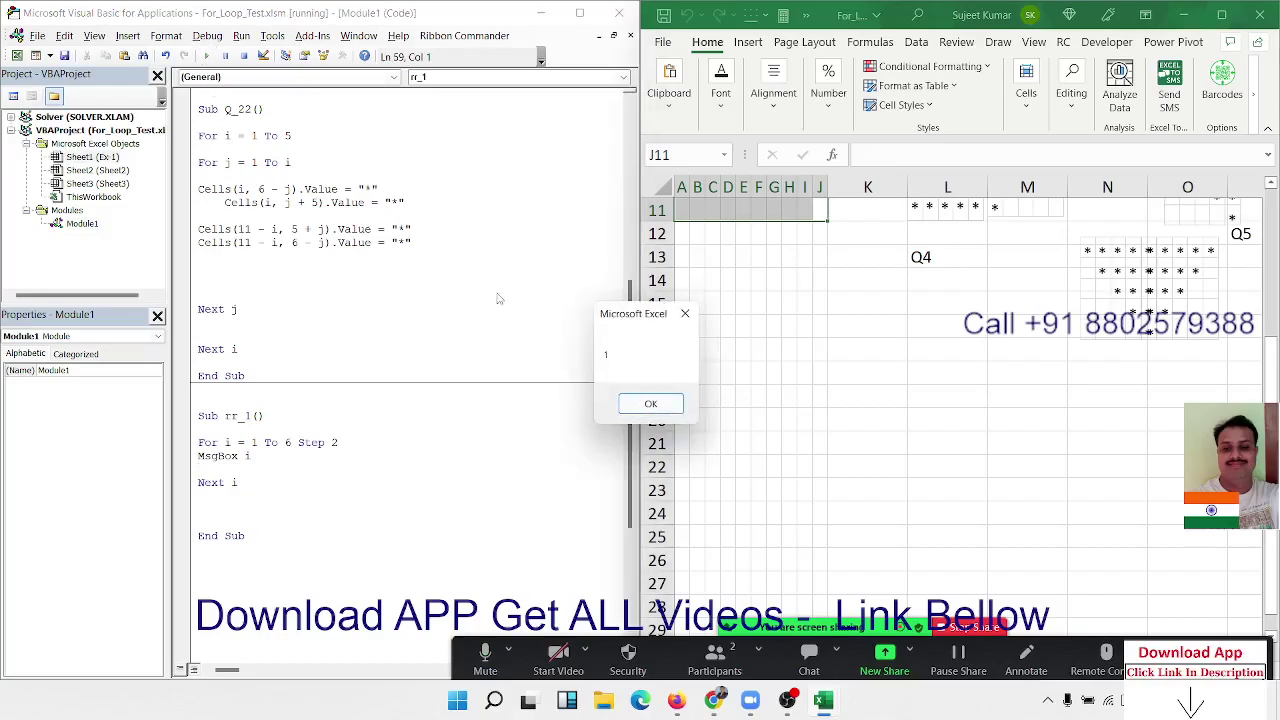
pyautogui.click(670, 405)
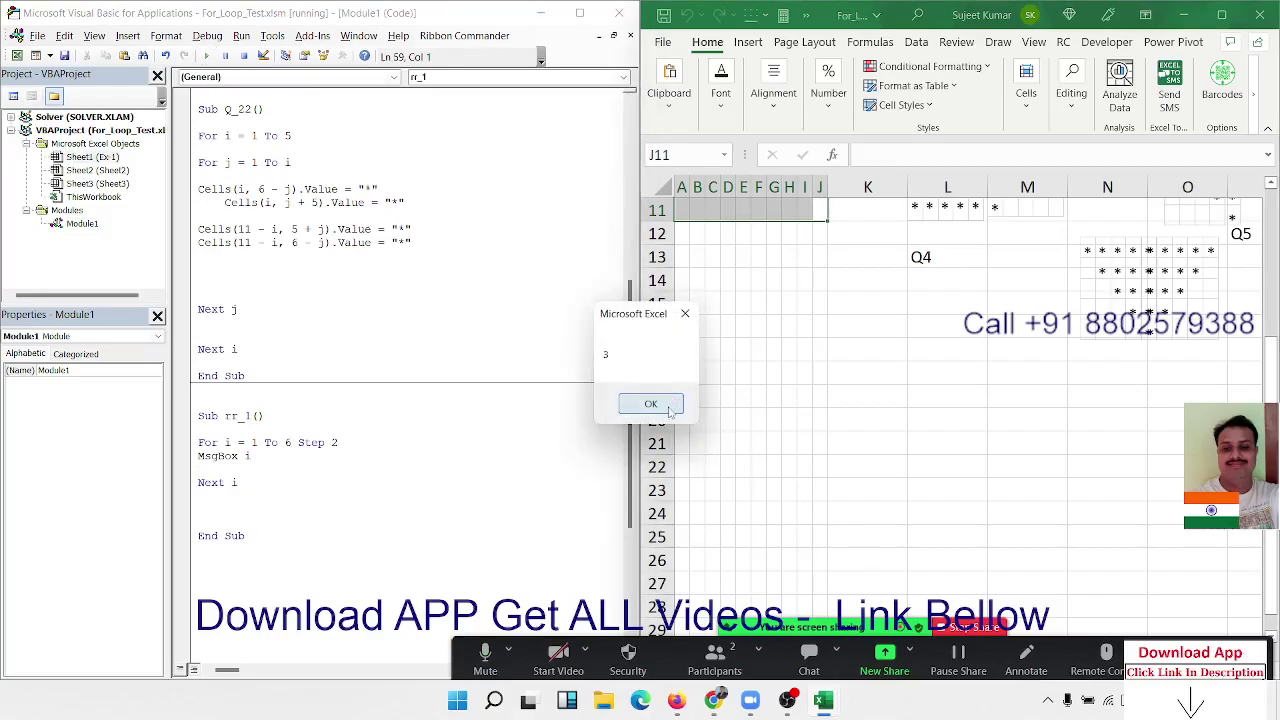
pyautogui.click(650, 404)
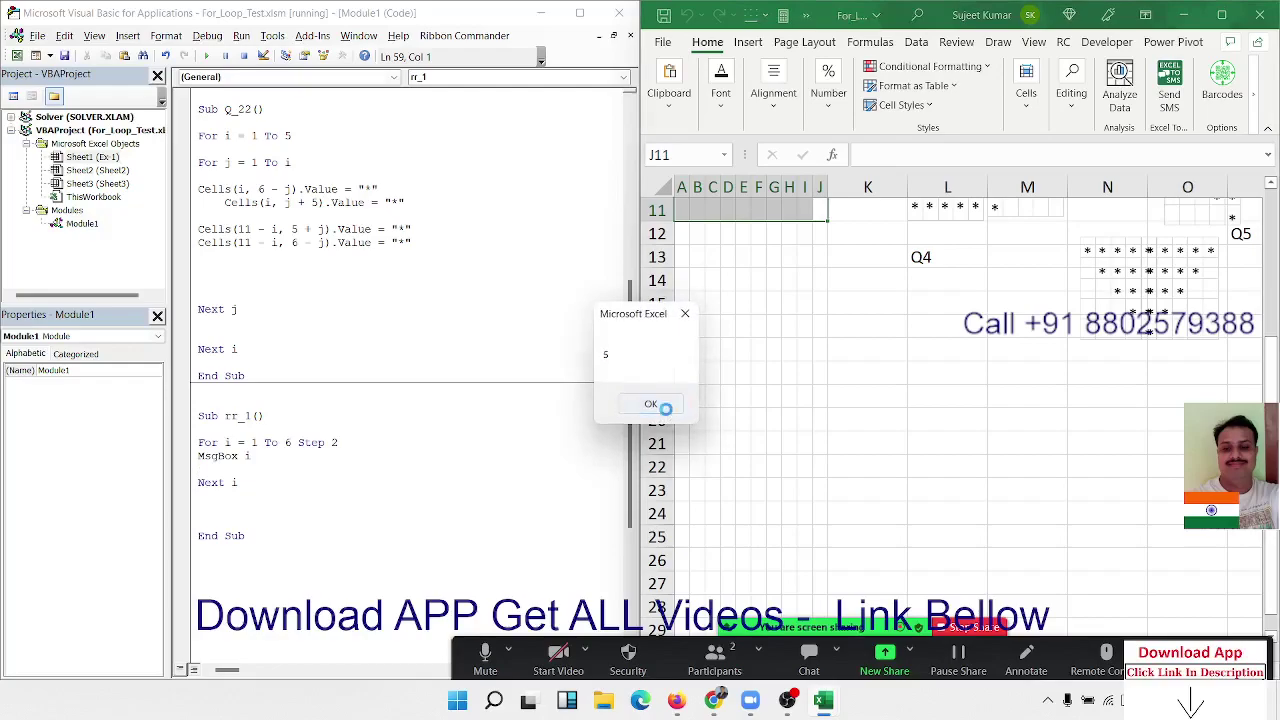
pyautogui.click(650, 404)
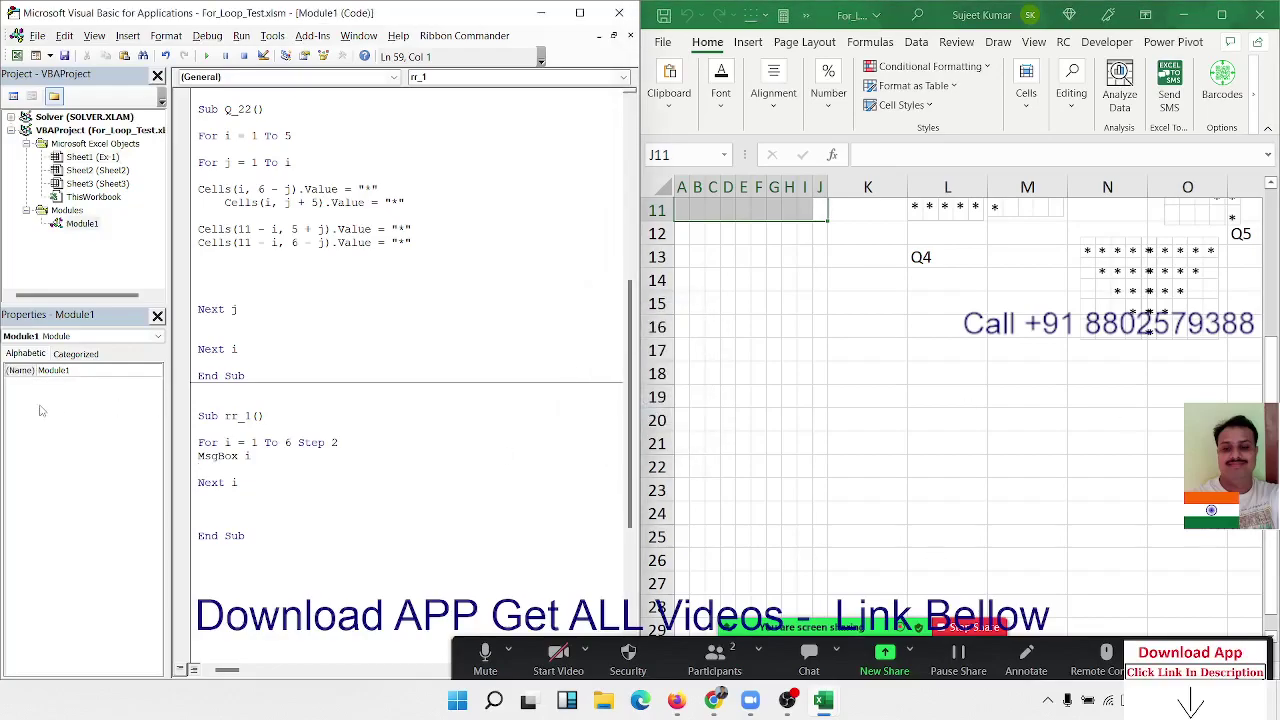
# Set the loop to Step 1 and run rr_1, dismissing the messages counting 1 through 6.
pyautogui.doubleClick(334, 442)
pyautogui.write('1')
pyautogui.click(325, 468)
pyautogui.click(207, 56)
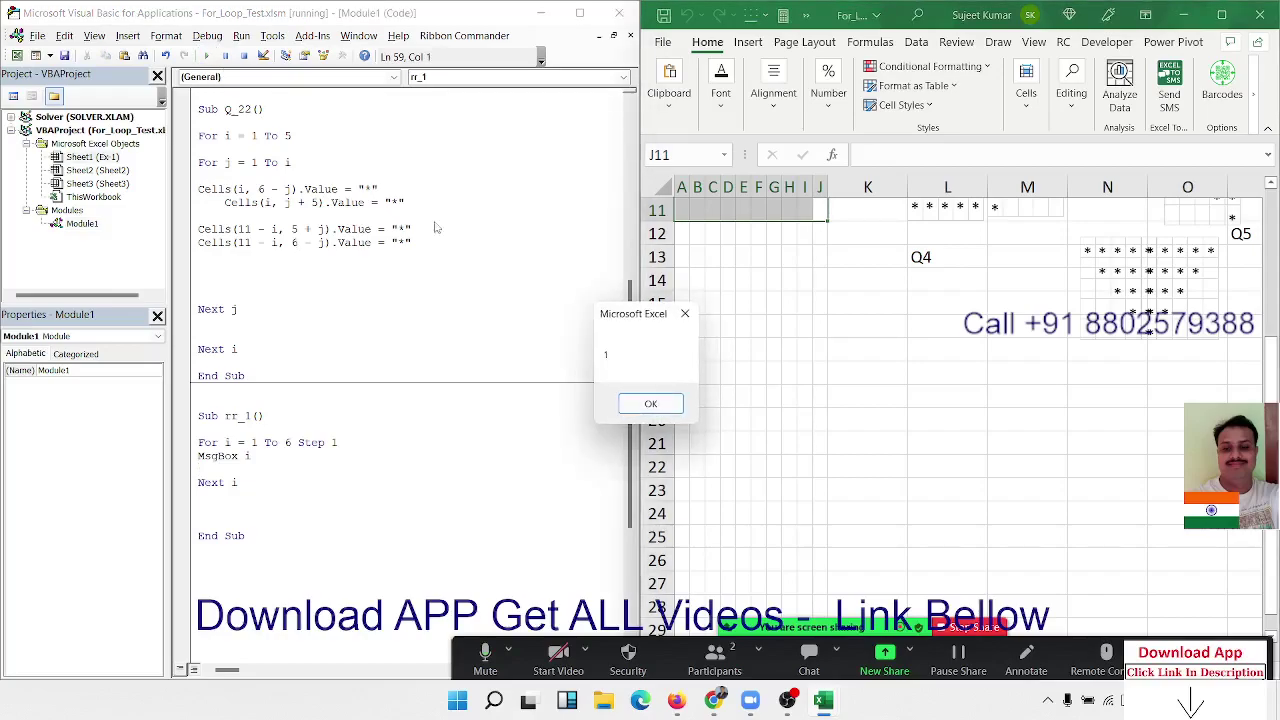
pyautogui.click(669, 406)
pyautogui.click(669, 406)
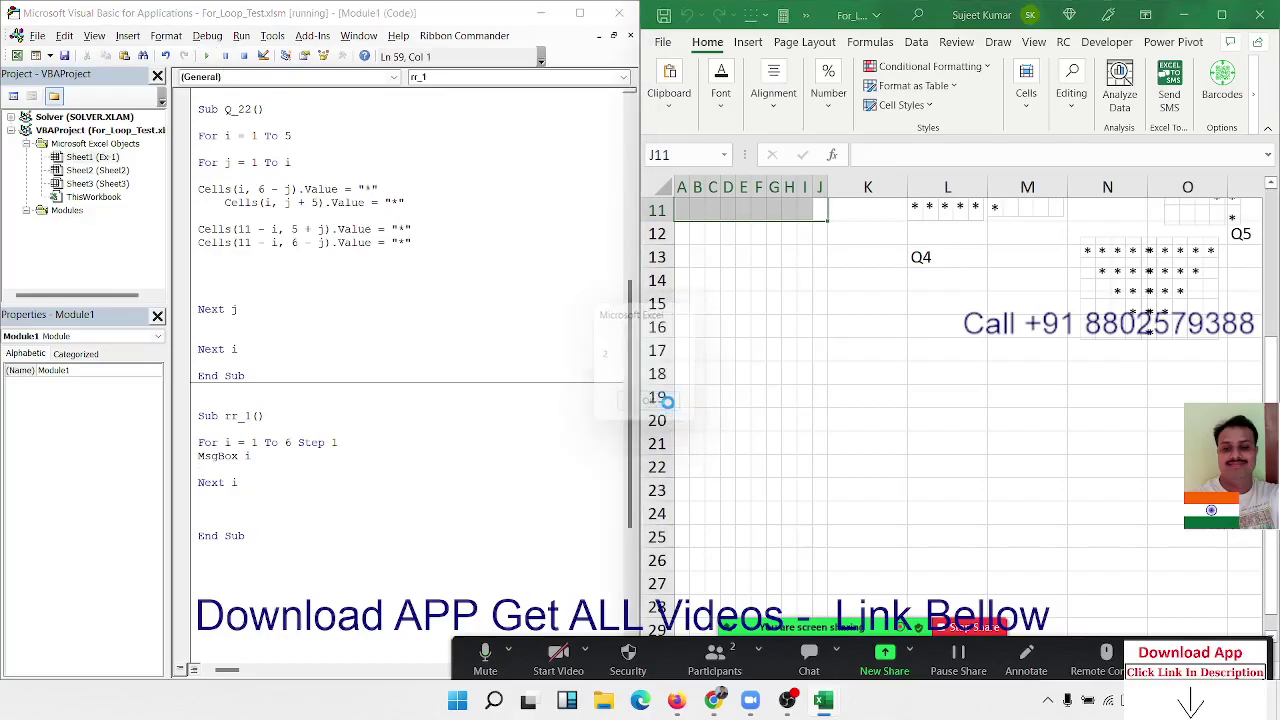
pyautogui.click(669, 406)
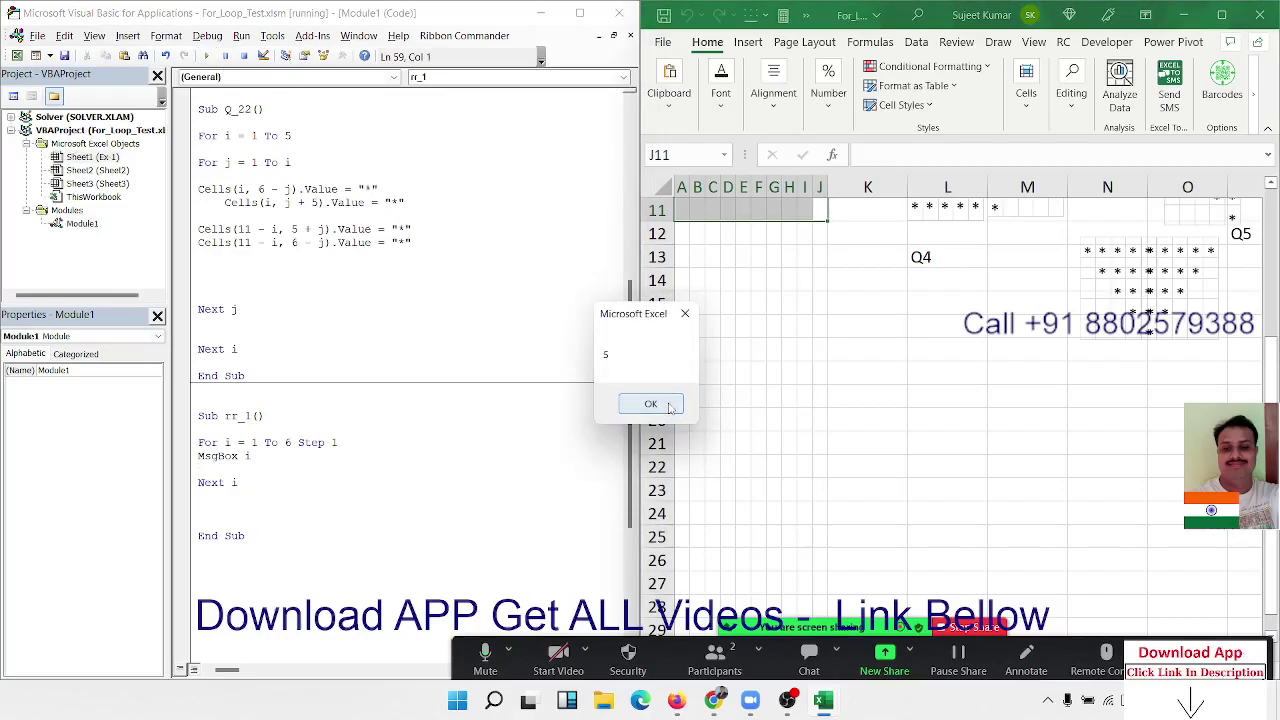
pyautogui.click(665, 405)
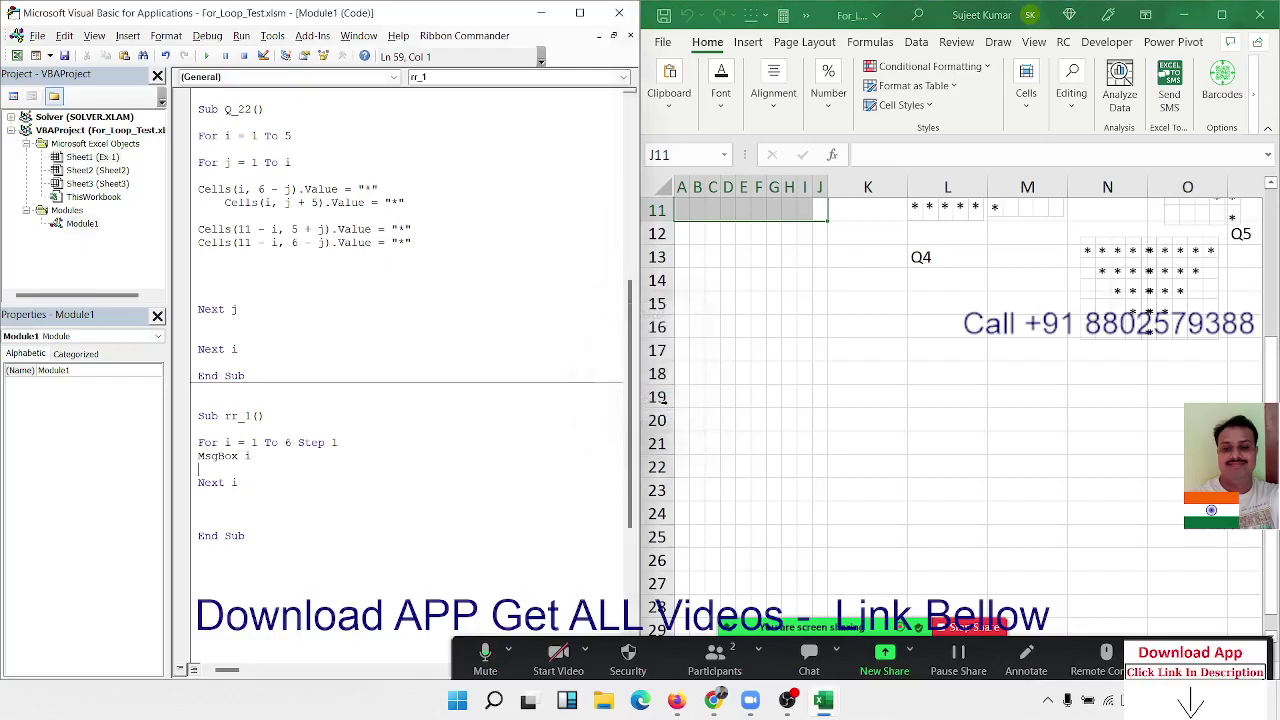
# Restore Step 2 and rerun rr_1, dismissing messages 1, 3 and 5.
pyautogui.doubleClick(333, 442)
pyautogui.write('2')
pyautogui.press('Down')
pyautogui.click(206, 55)
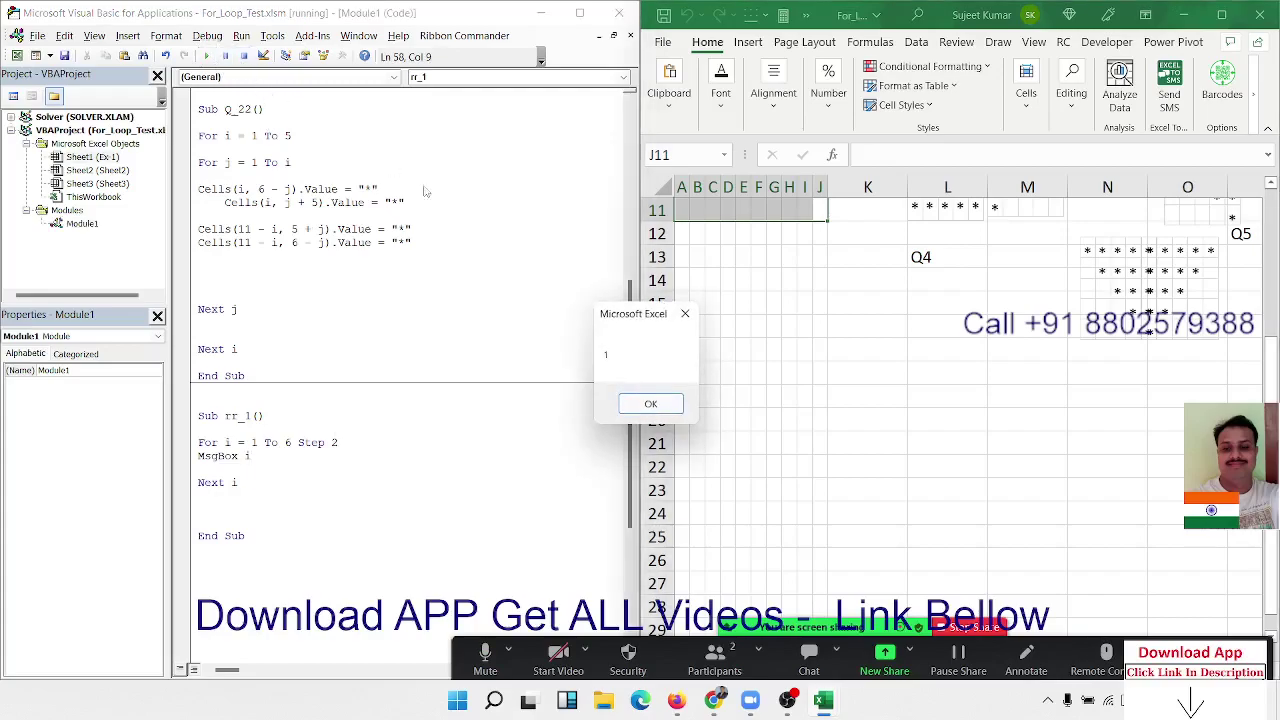
pyautogui.click(666, 408)
pyautogui.click(666, 408)
pyautogui.click(666, 408)
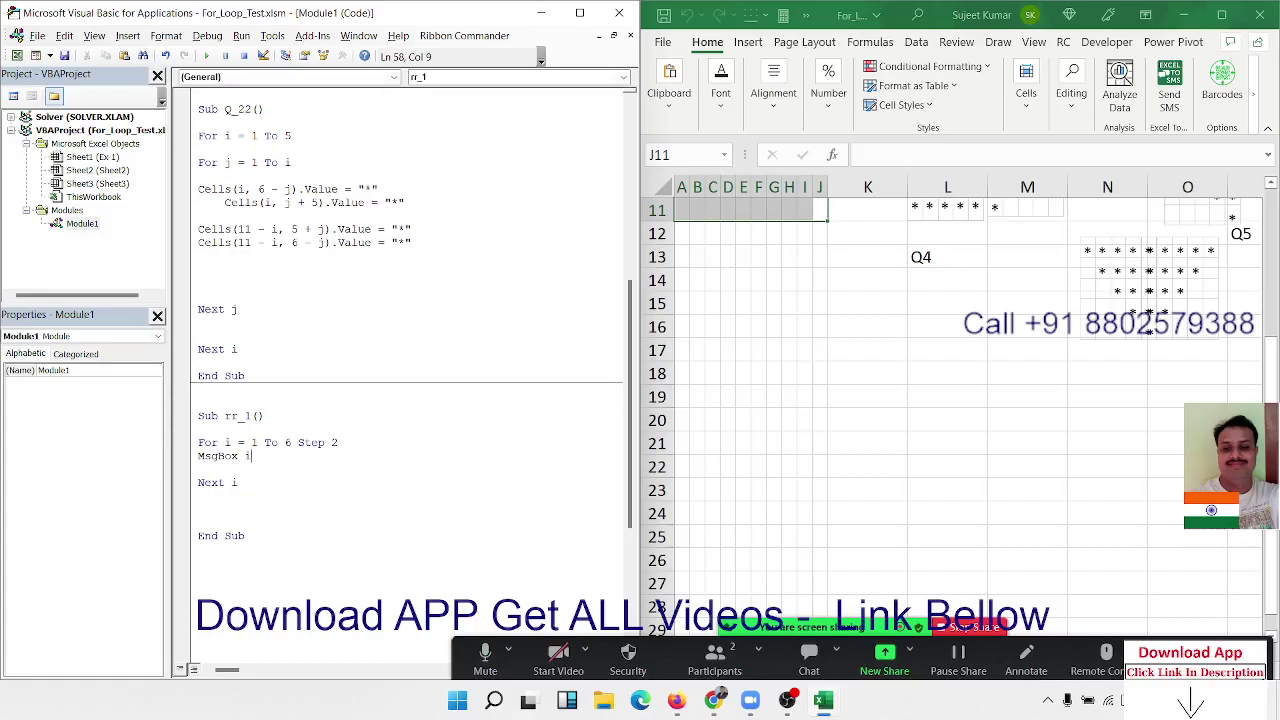
# Rewrite the For line as For i = 10 To 1 Step -1.
pyautogui.doubleClick(347, 444)
pyautogui.doubleClick(253, 442)
pyautogui.write('10')
pyautogui.press('Delete')
pyautogui.write('1')
pyautogui.press('BackSpace')
pyautogui.write('1')
pyautogui.press('Right')
pyautogui.press('Right')
pyautogui.press('Right')
pyautogui.write('-1')
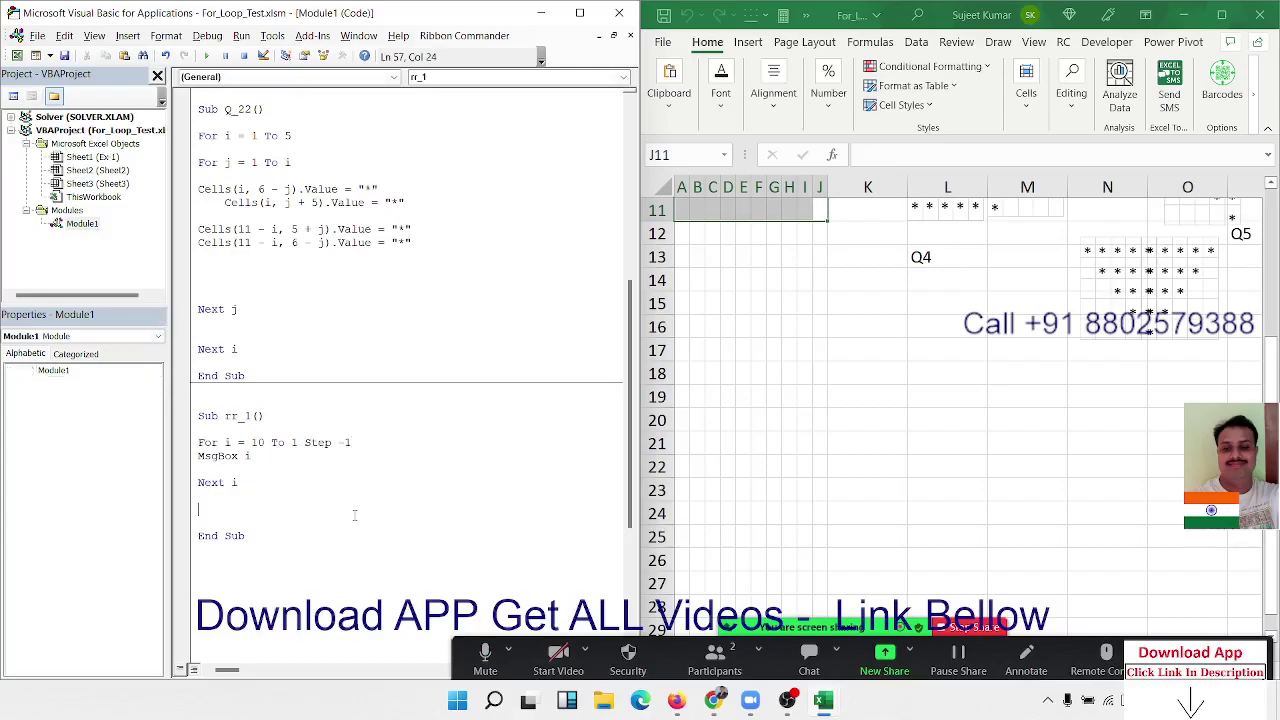
# Run the countdown and dismiss each message box from 10 down to 1.
pyautogui.click(307, 480)
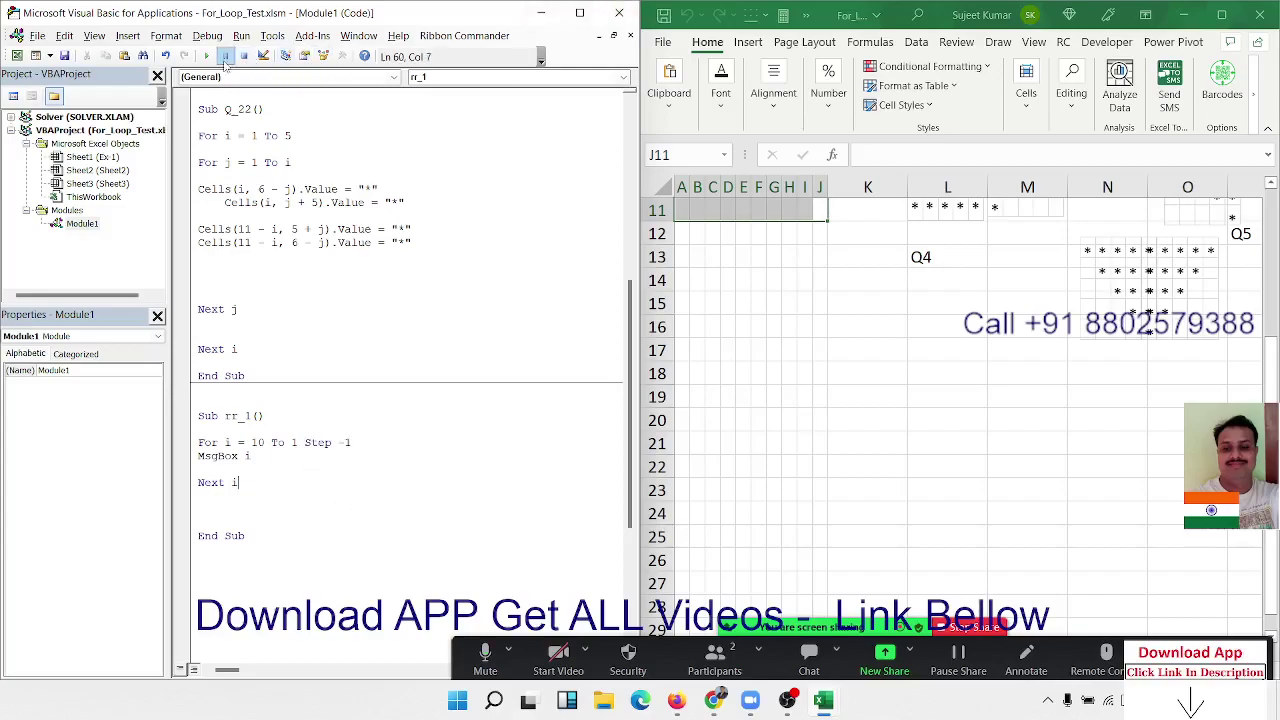
pyautogui.click(208, 57)
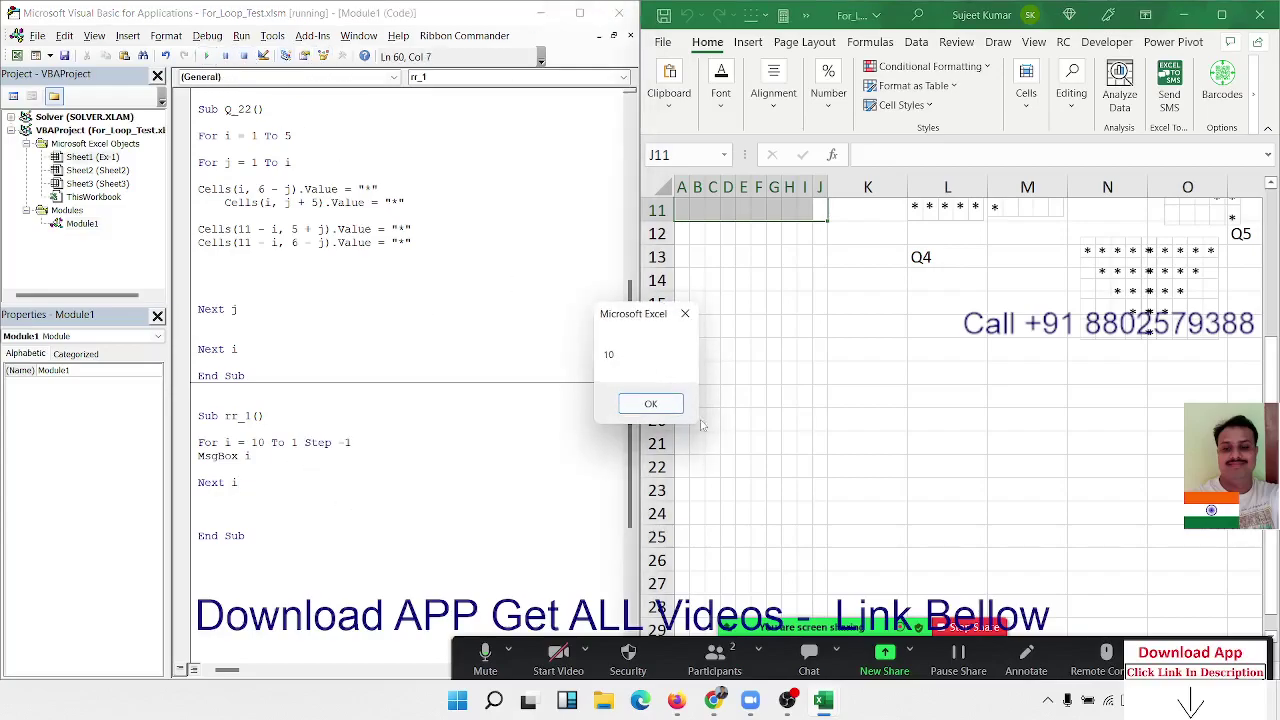
pyautogui.click(650, 403)
pyautogui.click(655, 402)
pyautogui.click(657, 401)
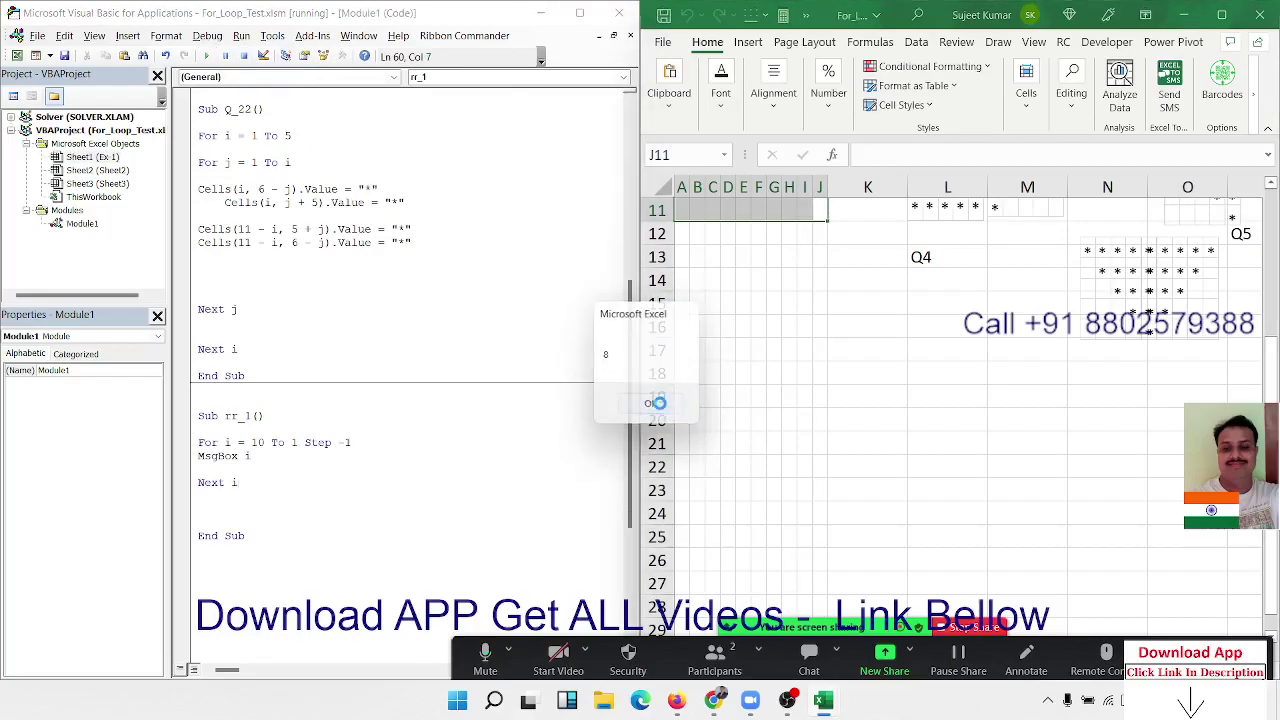
pyautogui.click(657, 401)
pyautogui.click(658, 402)
pyautogui.click(660, 405)
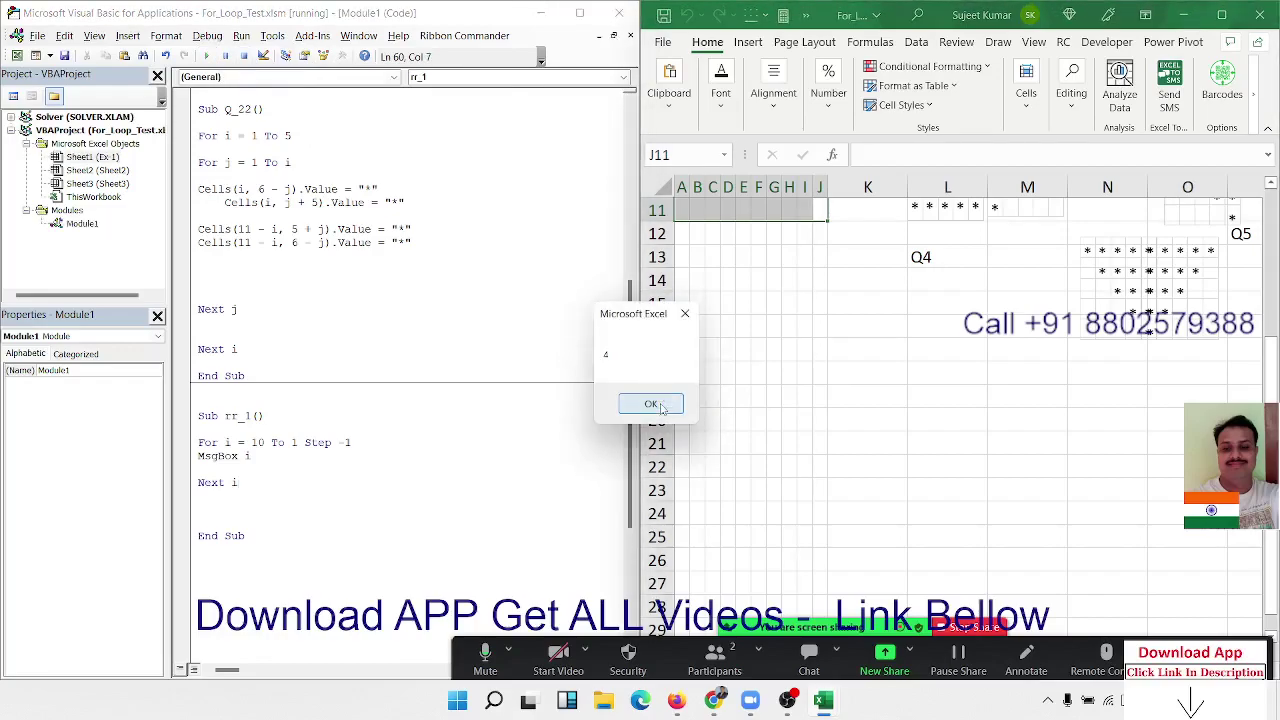
pyautogui.click(660, 404)
pyautogui.click(660, 406)
pyautogui.click(660, 402)
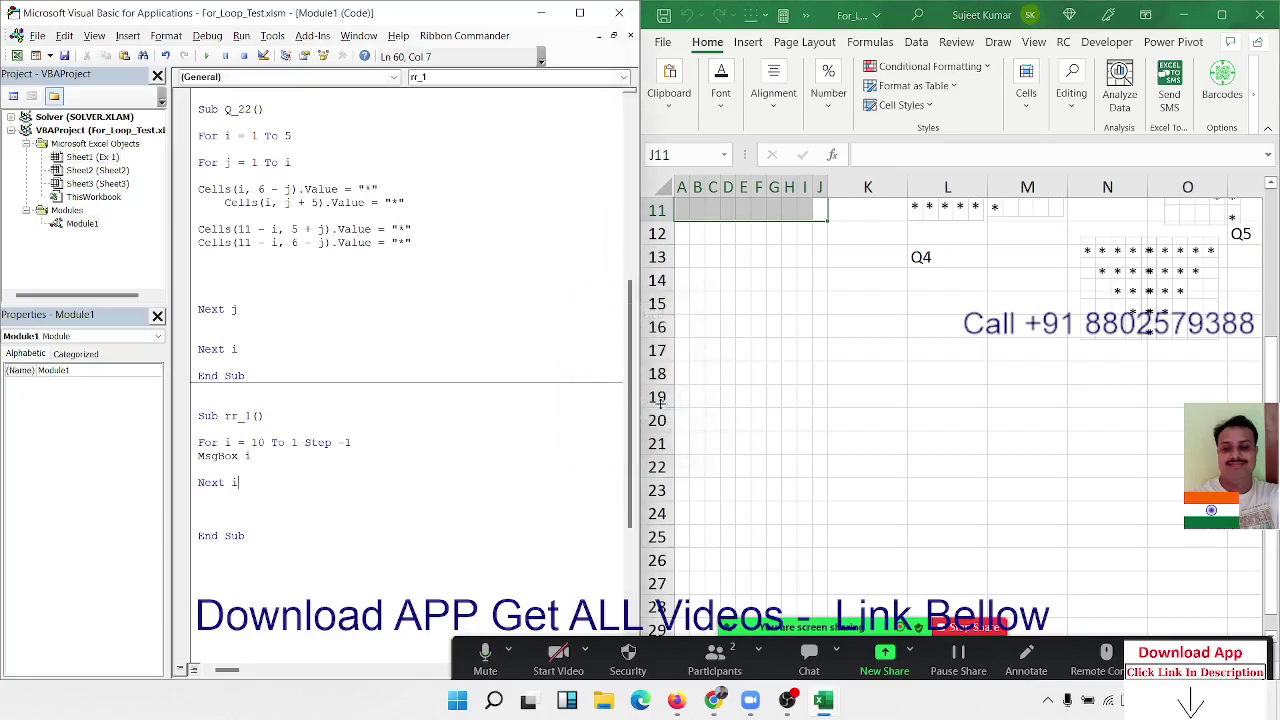
pyautogui.click(355, 442)
# Change the step to -2 and run rr_1, dismissing messages 10, 8, 6, 4 and 2.
pyautogui.press('BackSpace')
pyautogui.write('2')
pyautogui.click(207, 56)
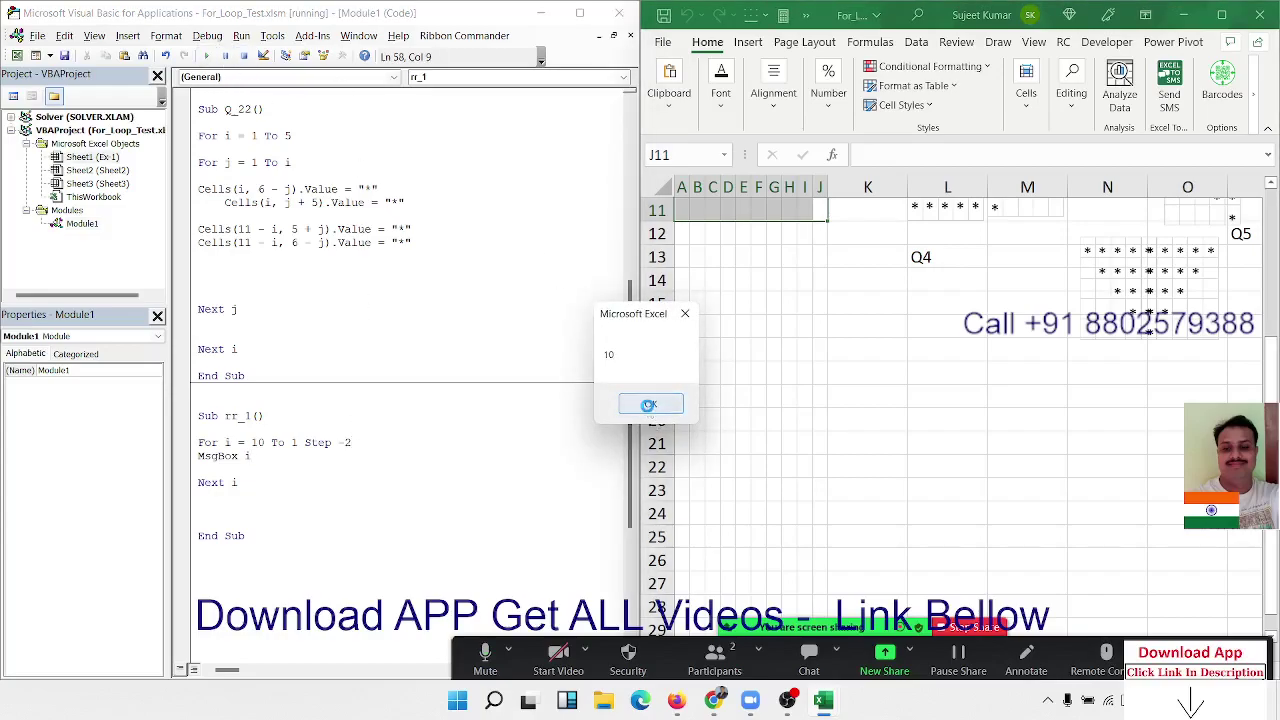
pyautogui.click(650, 404)
pyautogui.click(650, 404)
pyautogui.click(650, 404)
pyautogui.click(650, 404)
pyautogui.click(650, 404)
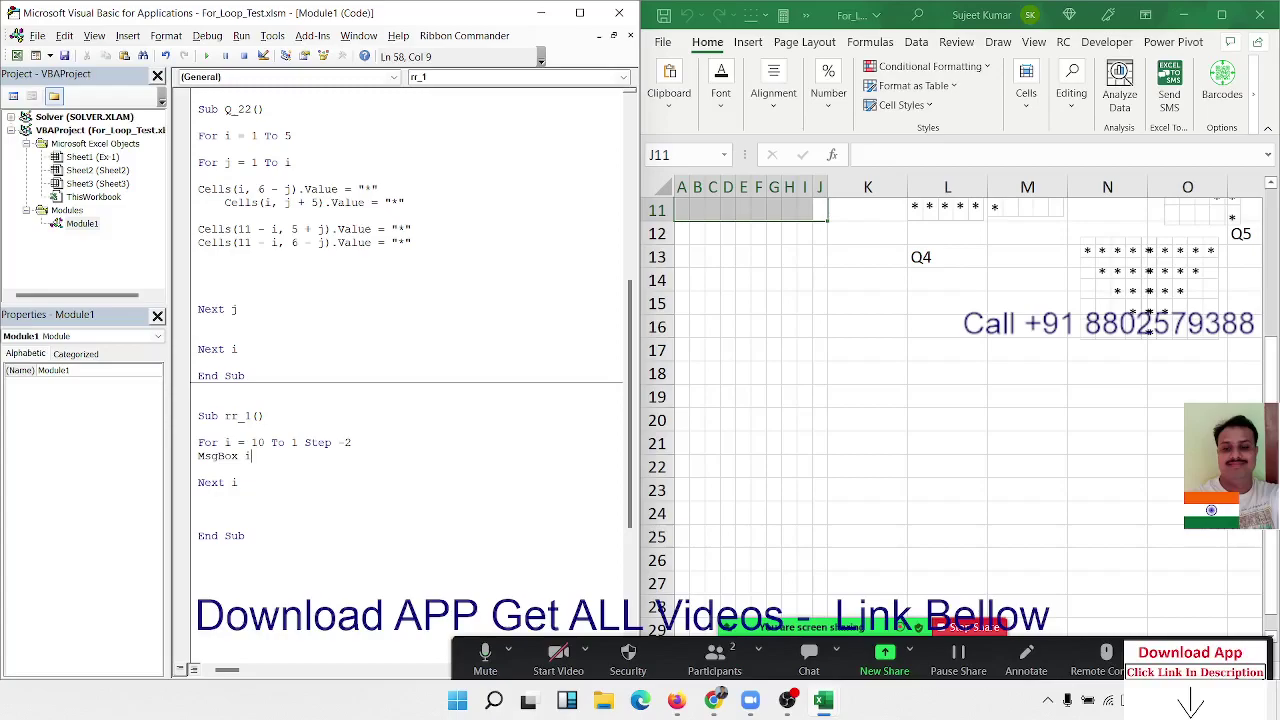
# Select all the module code, then minimise the Excel workbook and the VBA editor.
pyautogui.click(972, 392)
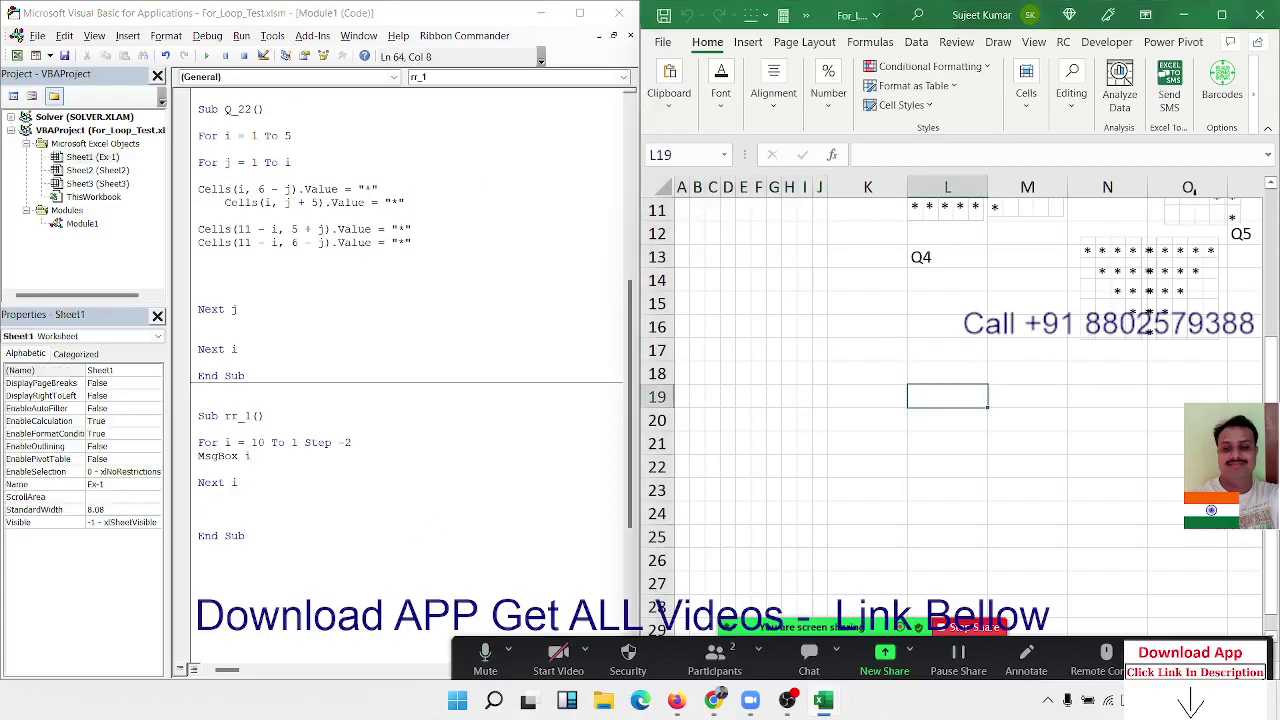
pyautogui.click(550, 293)
pyautogui.hotkey('ctrl', 'a')
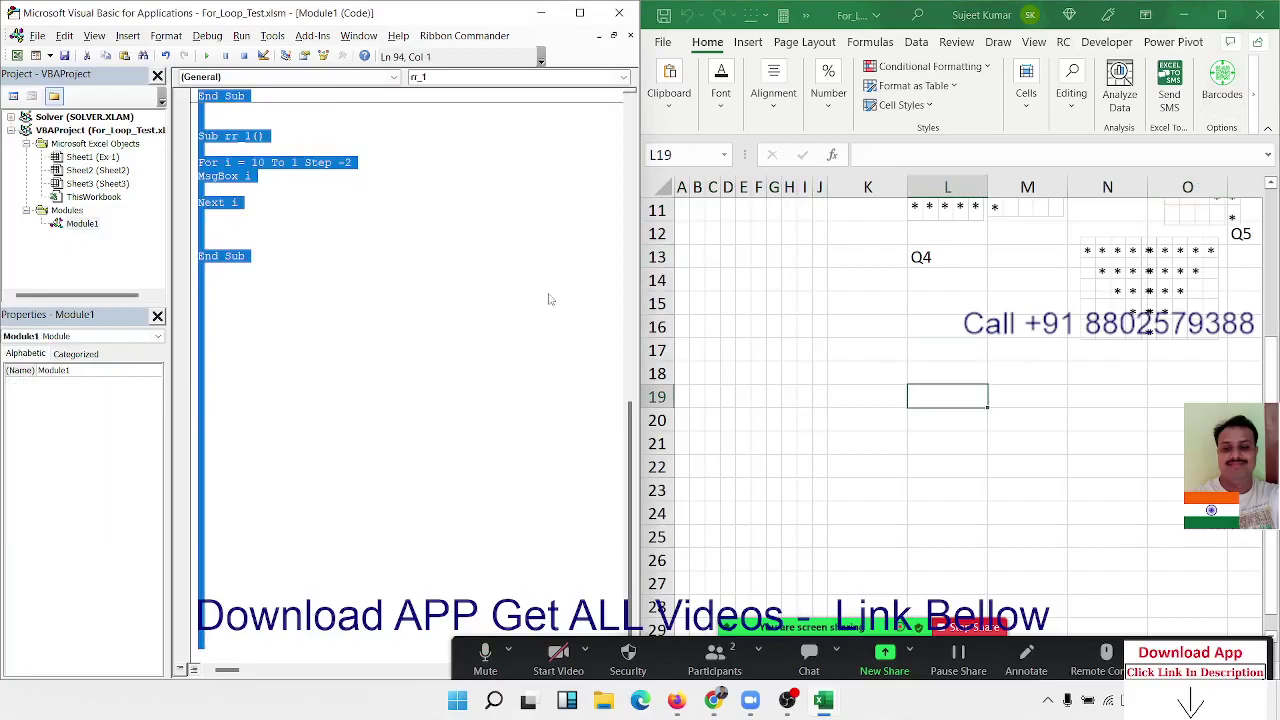
pyautogui.click(820, 350)
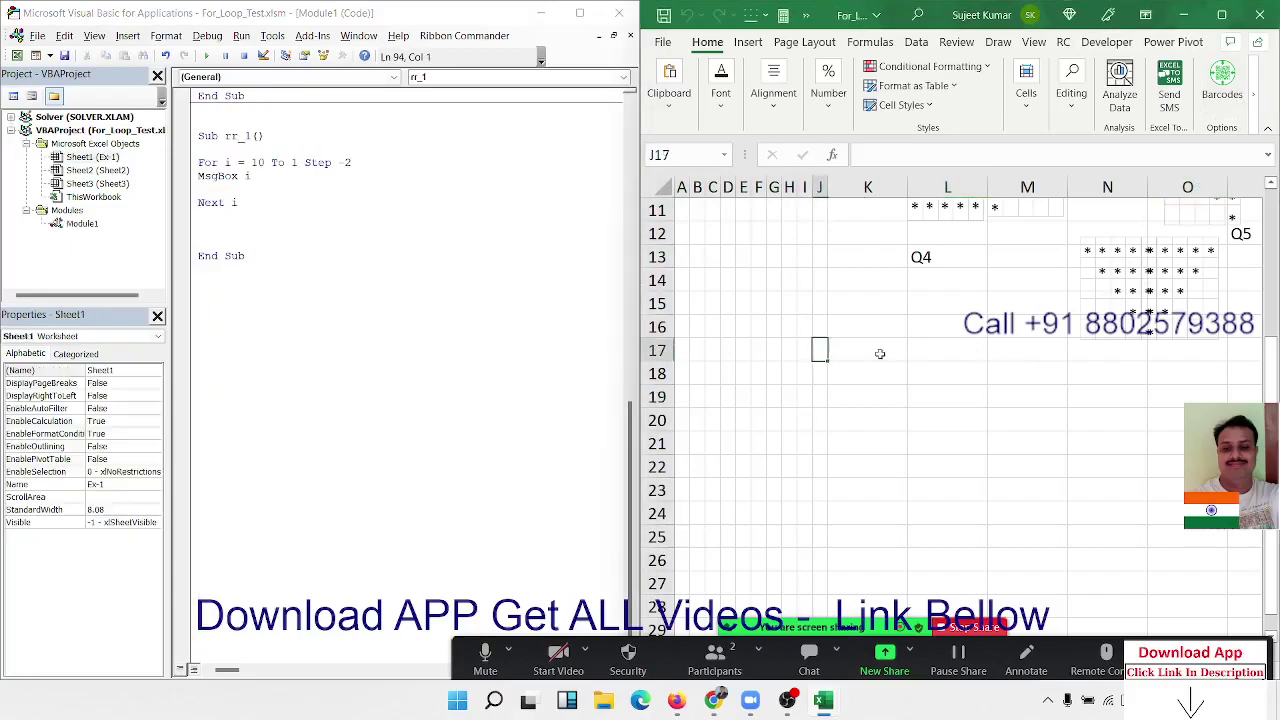
pyautogui.click(1180, 16)
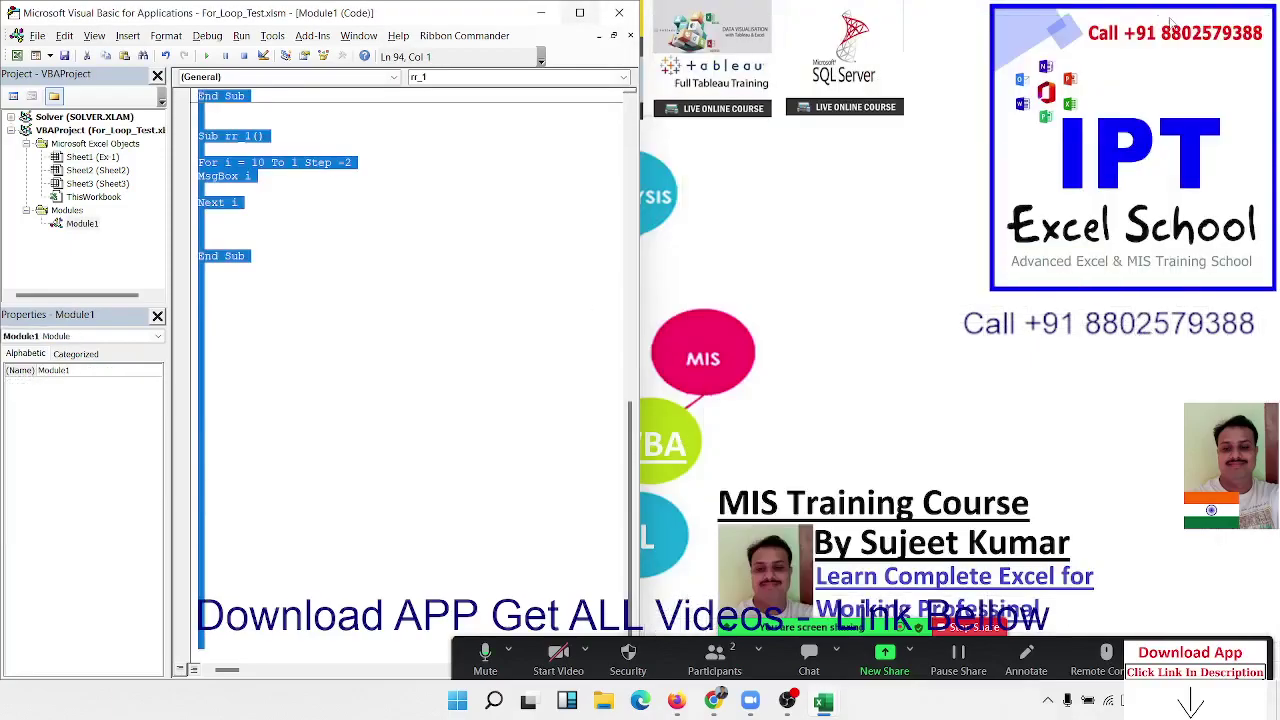
pyautogui.click(541, 14)
pyautogui.moveTo(712, 700)
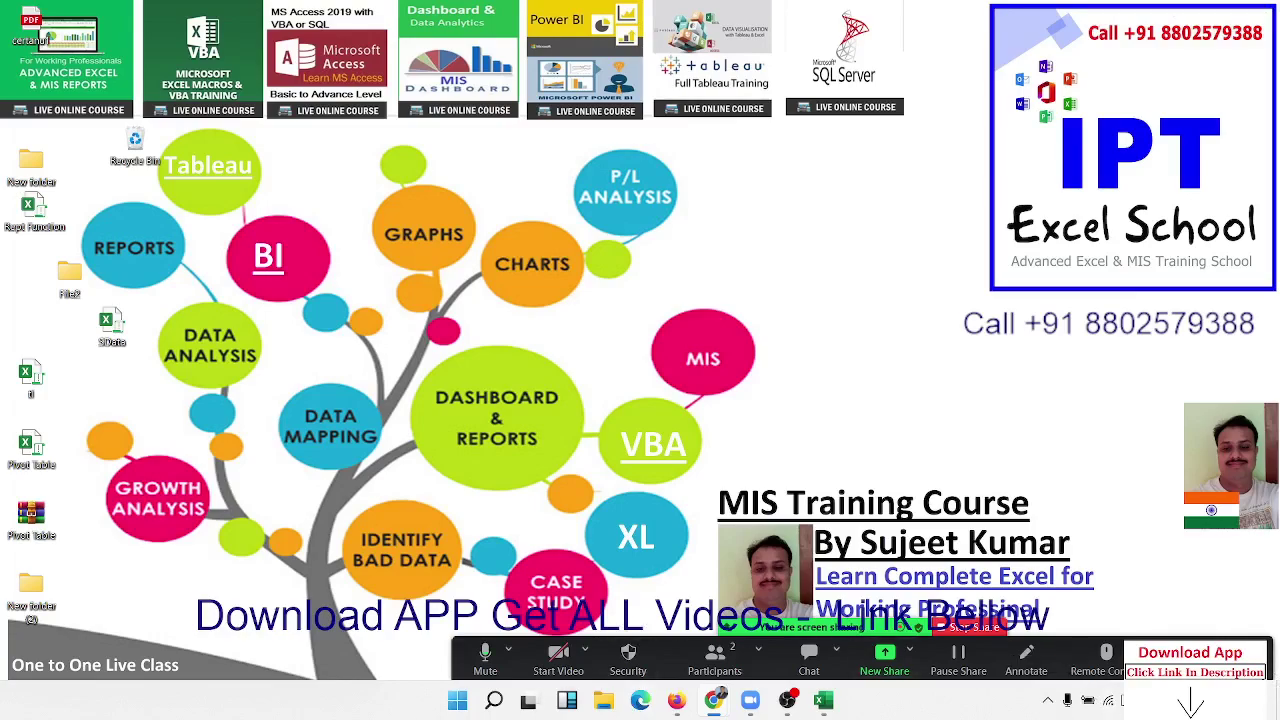
# End the Zoom meeting for all participants.
pyautogui.click(1195, 660)
pyautogui.click(1198, 619)
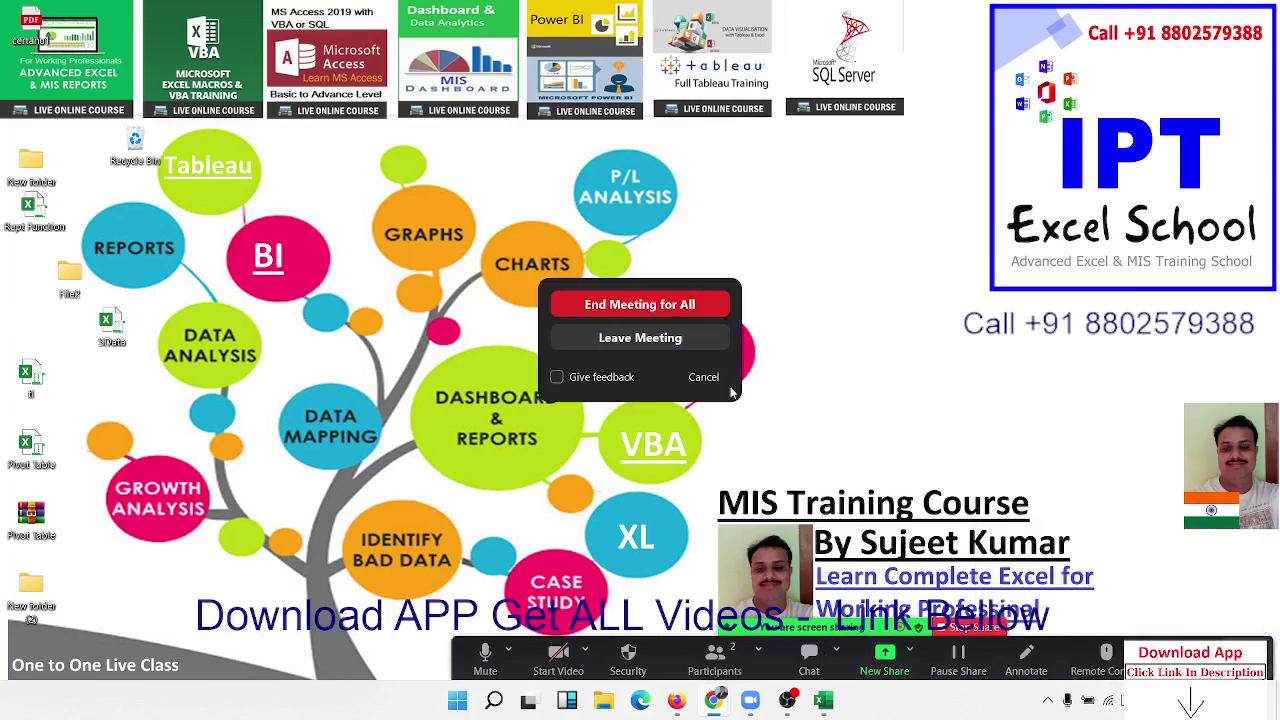
pyautogui.click(585, 306)
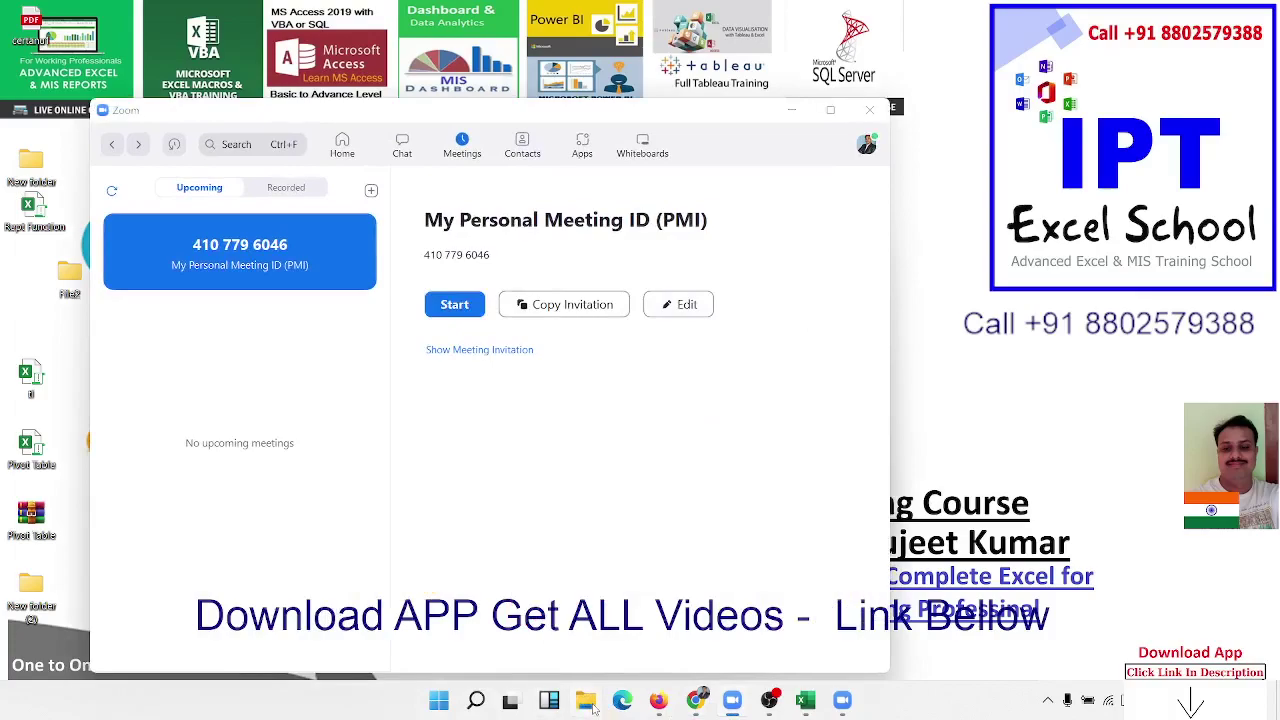
# Open the donation appeal image from File Explorer's recent files in a maximized window.
pyautogui.click(586, 700)
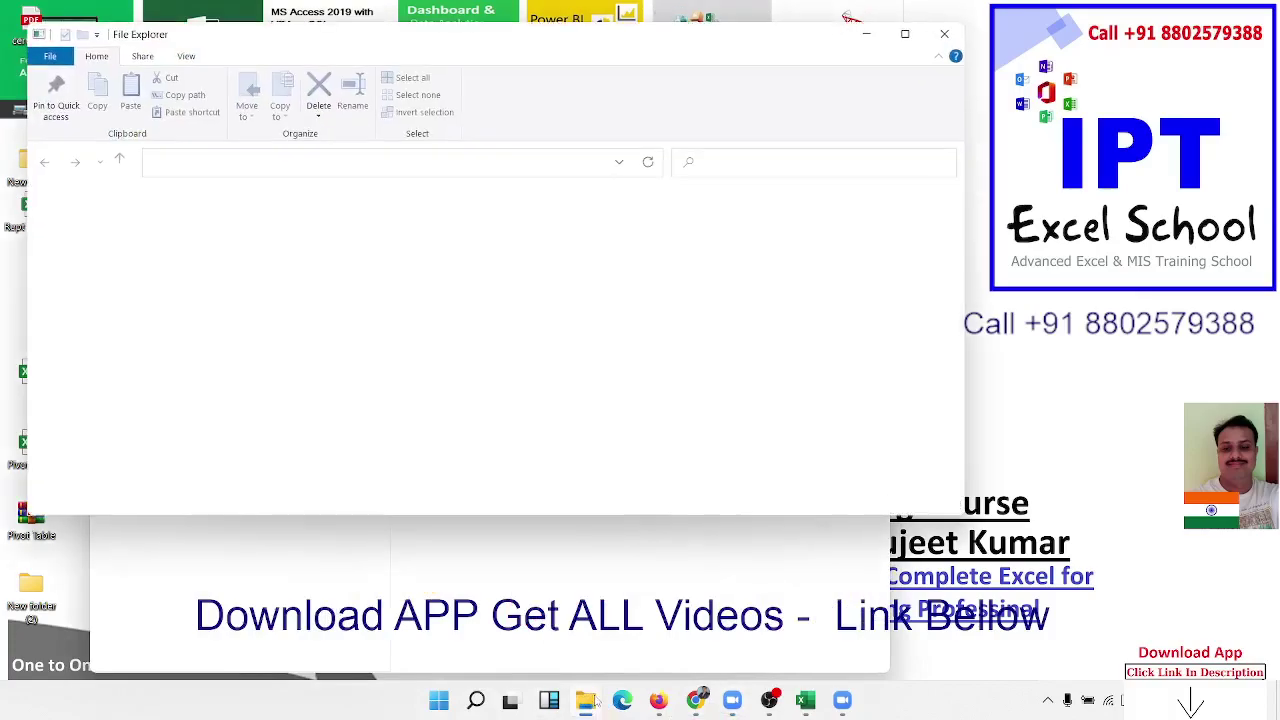
pyautogui.click(905, 34)
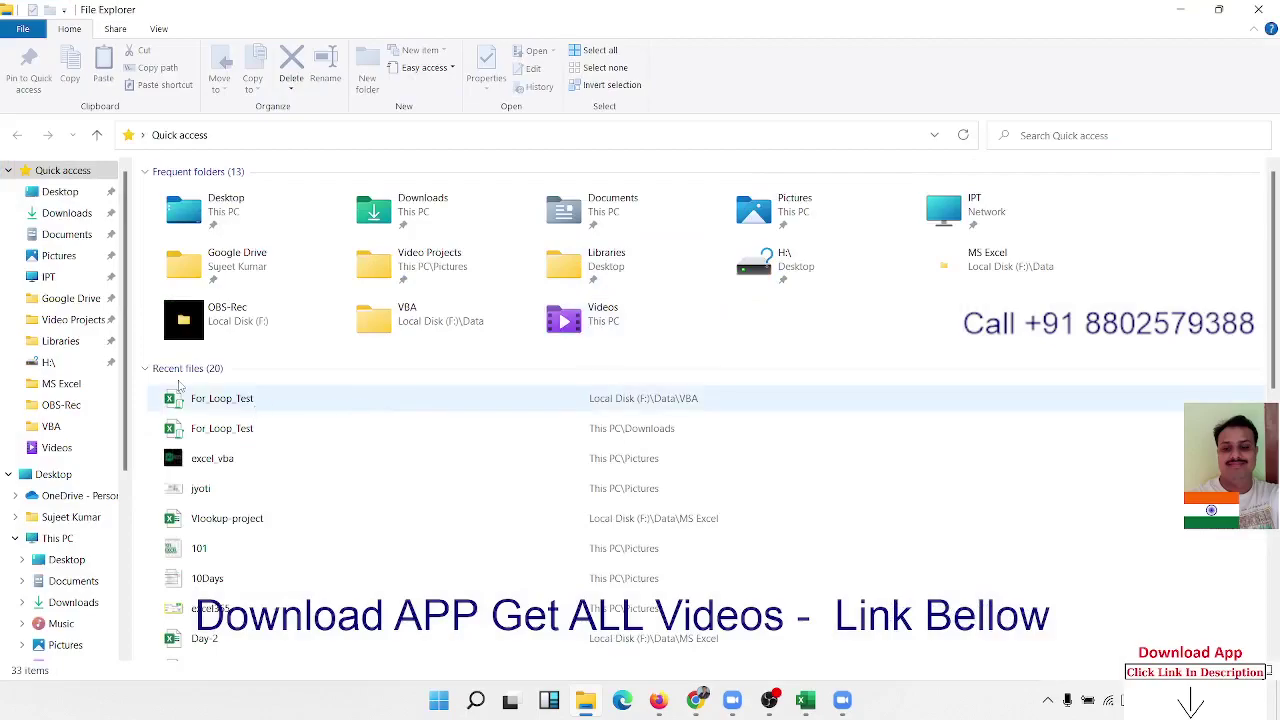
pyautogui.doubleClick(240, 497)
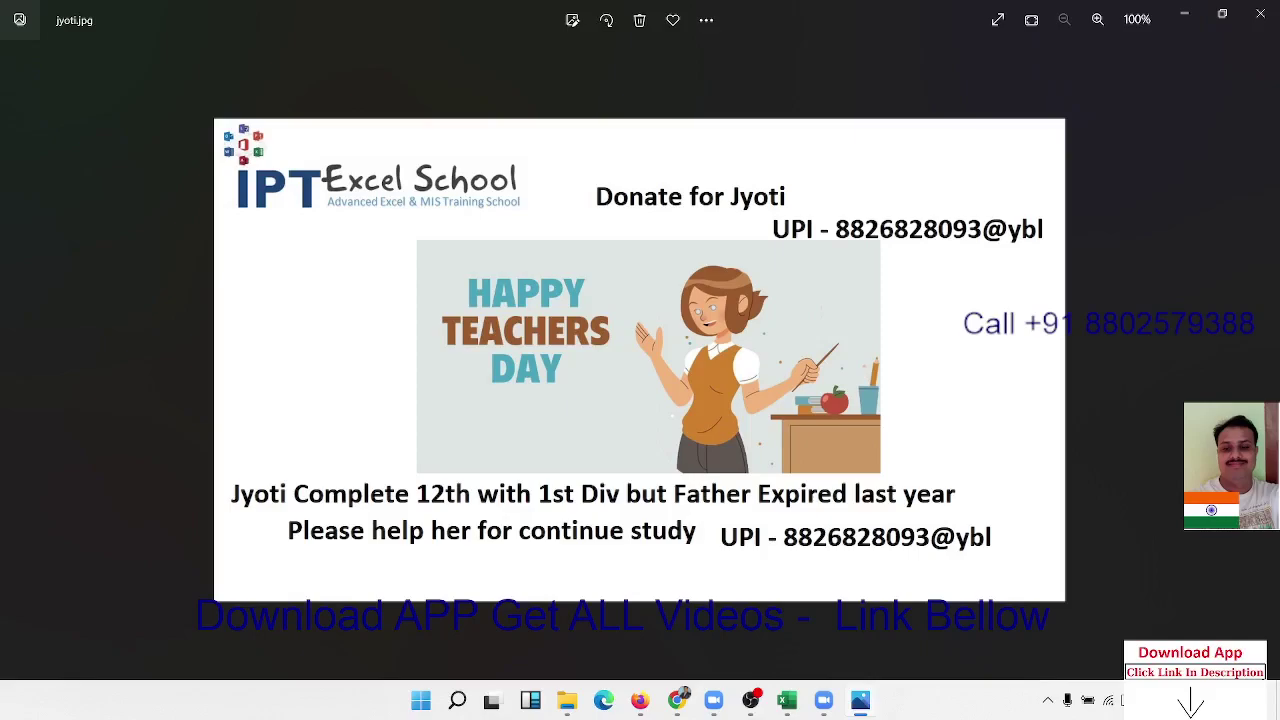
# Dismiss the OBS taskbar preview so the Happy Teachers Day appeal image stays full-window in Photos.
pyautogui.moveTo(751, 705)
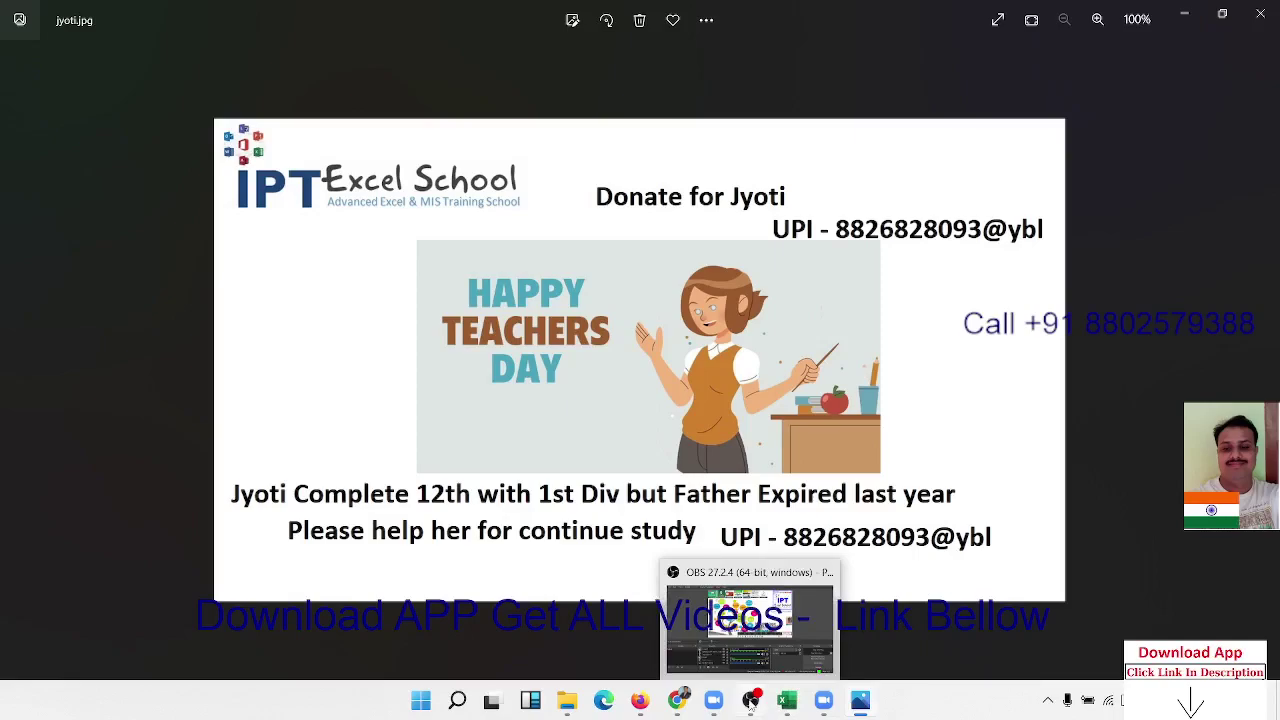
pyautogui.click(784, 648)
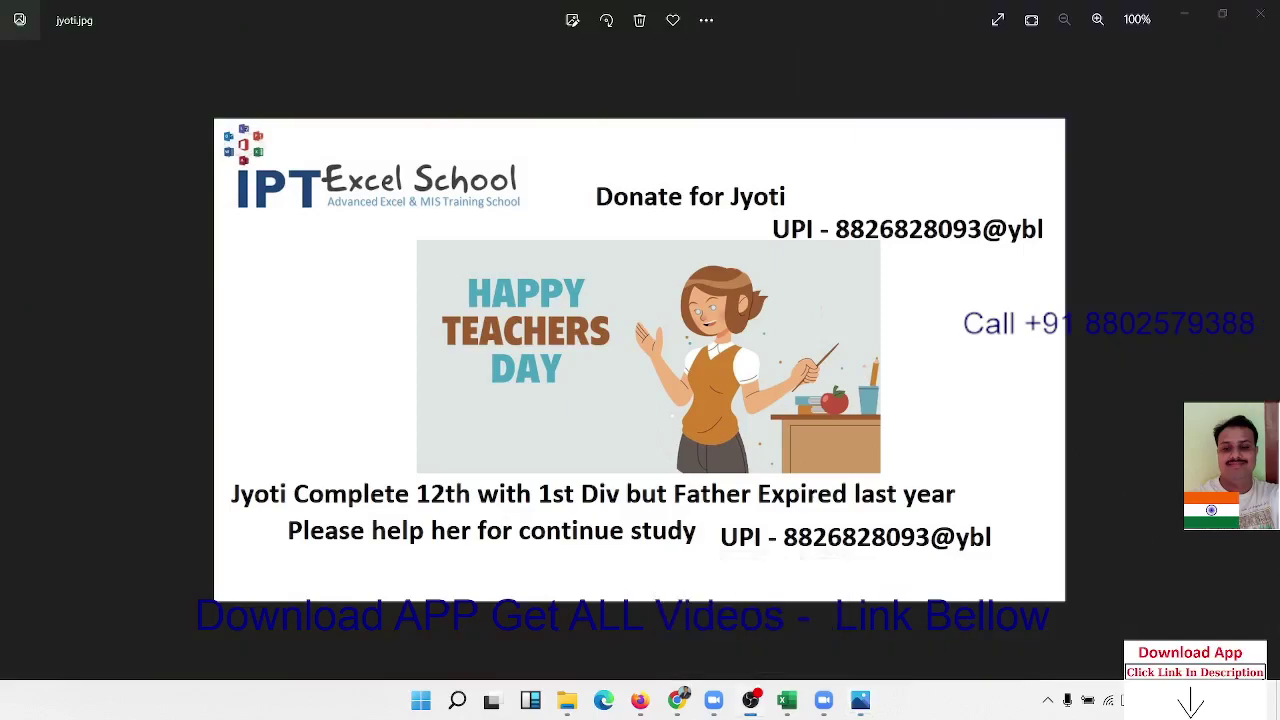